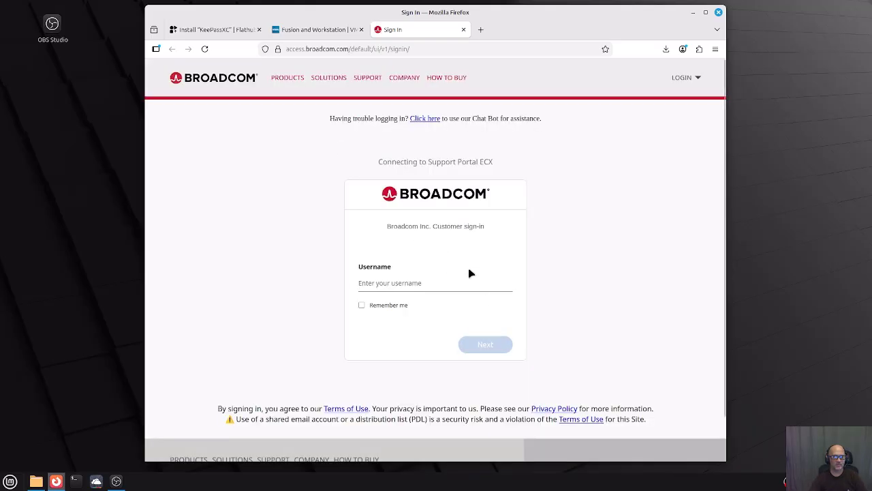
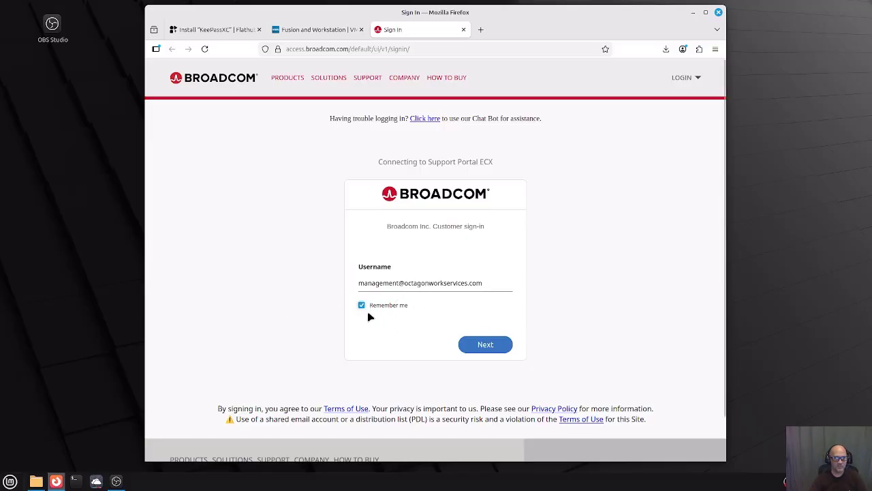
# Sign in to the Broadcom Support Portal with the account username and a re-entered password.
pyautogui.click(483, 344)
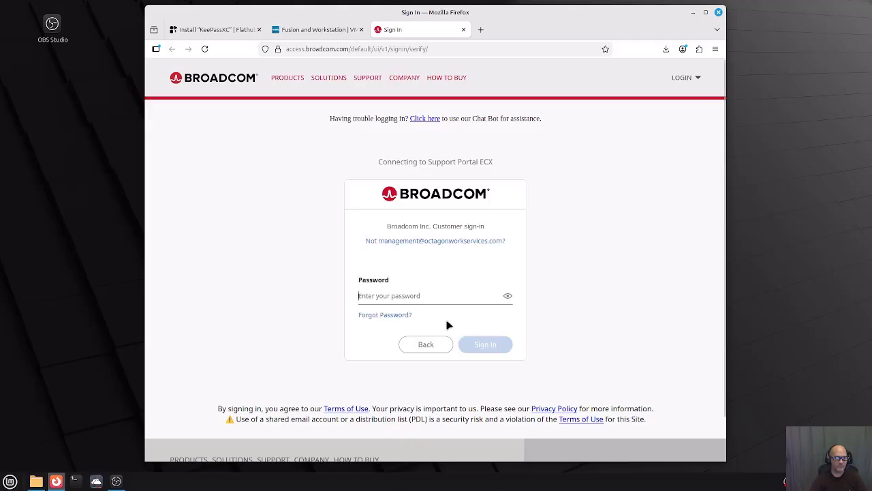
pyautogui.write('•')
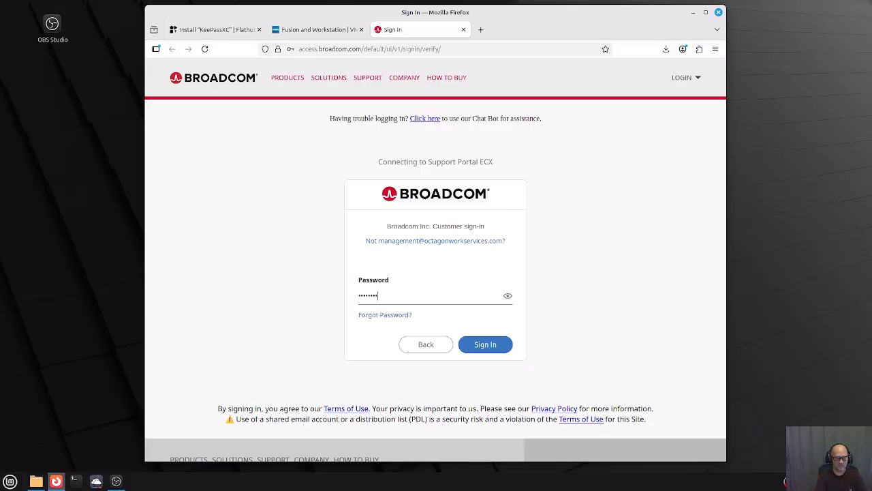
pyautogui.press('BackSpace')
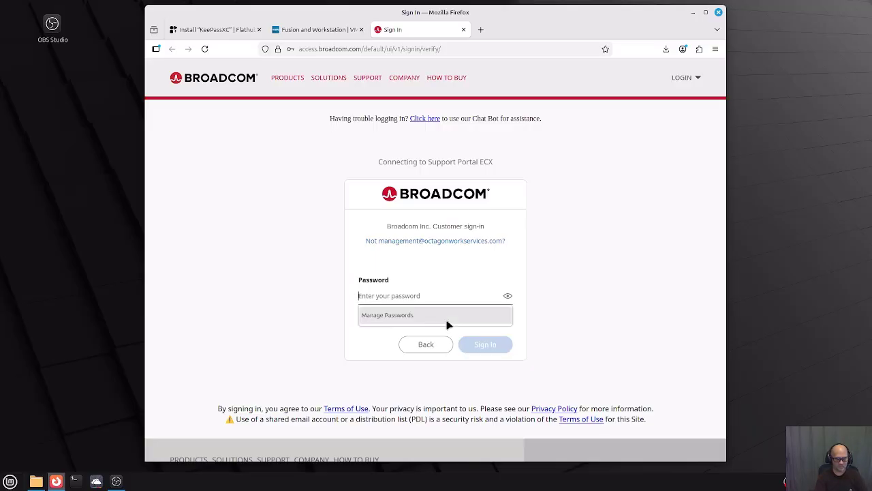
pyautogui.write('•')
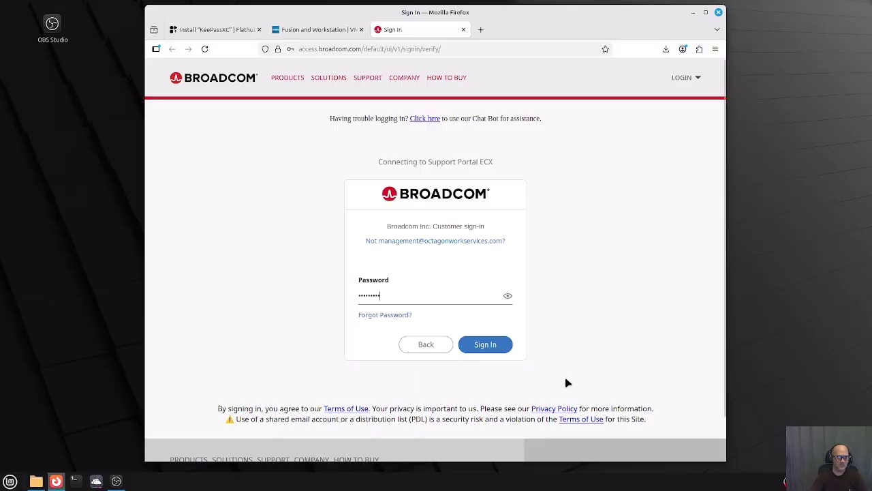
pyautogui.click(482, 345)
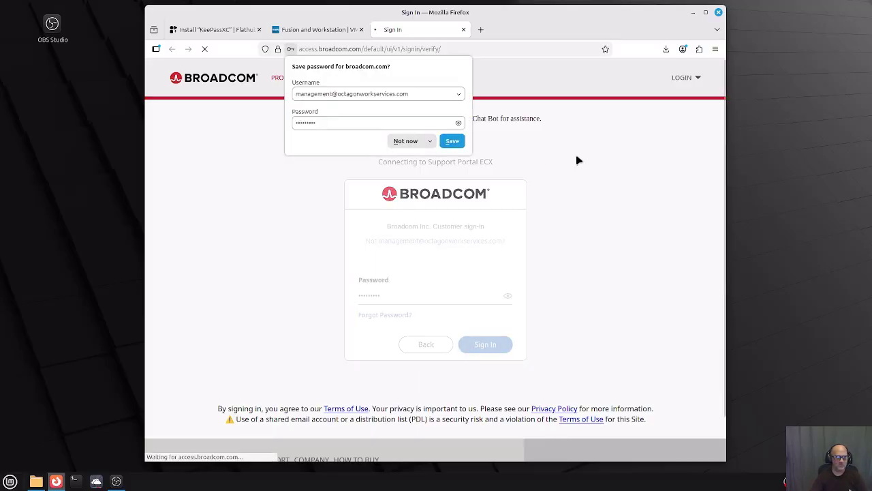
# Choose never to save this site's password and accept all cookies.
pyautogui.click(431, 141)
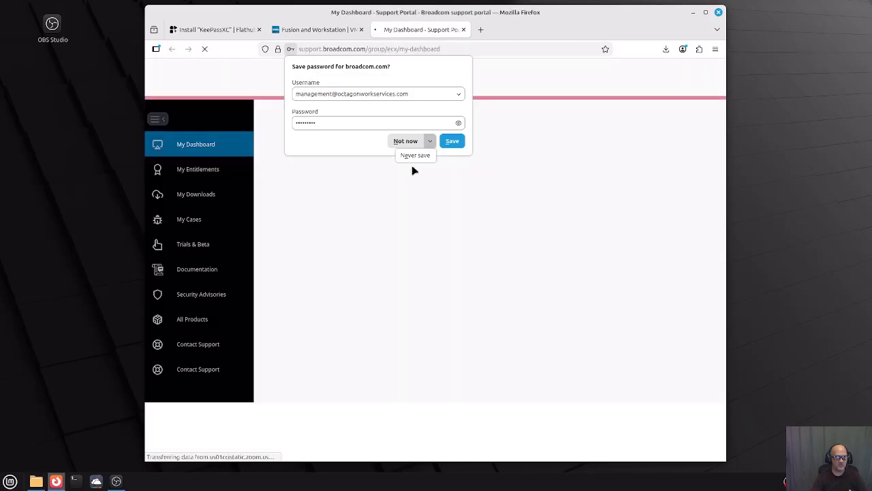
pyautogui.click(408, 154)
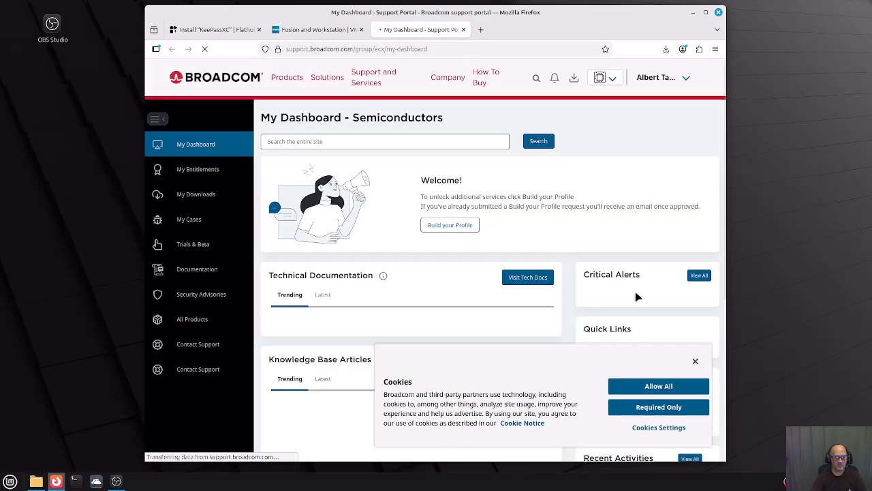
pyautogui.click(648, 386)
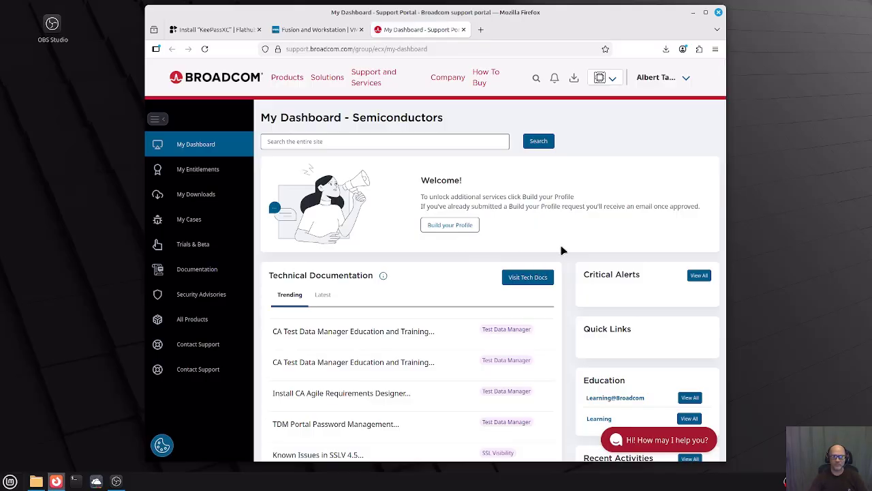
# Widen the browser window on both sides and scroll down the dashboard.
pyautogui.moveTo(722, 223); pyautogui.dragTo(851, 224)
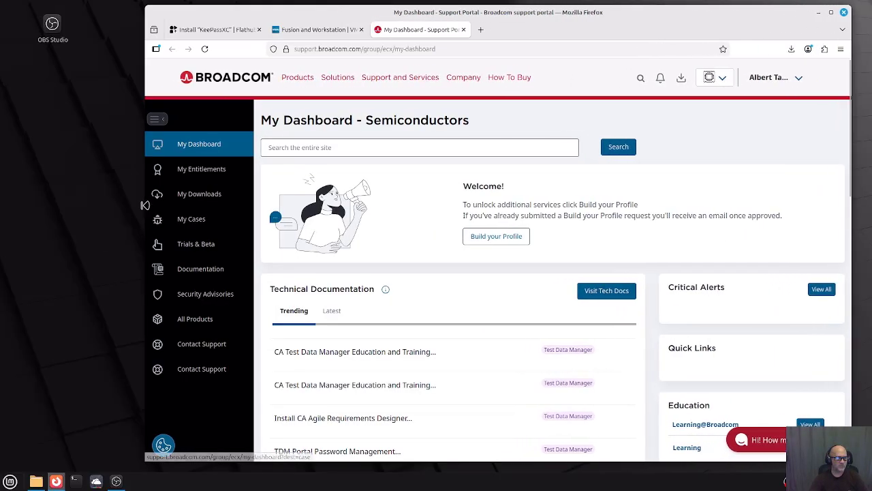
pyautogui.moveTo(145, 206); pyautogui.dragTo(59, 205)
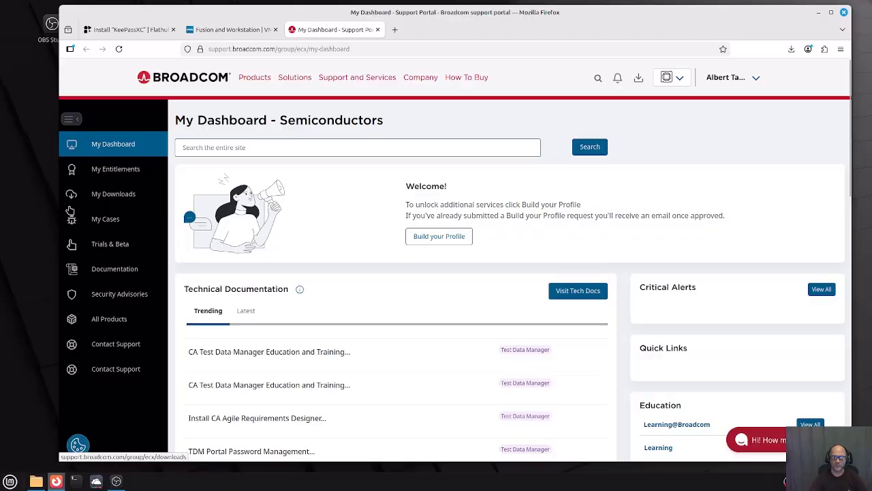
pyautogui.scroll(-2, 402, 312)
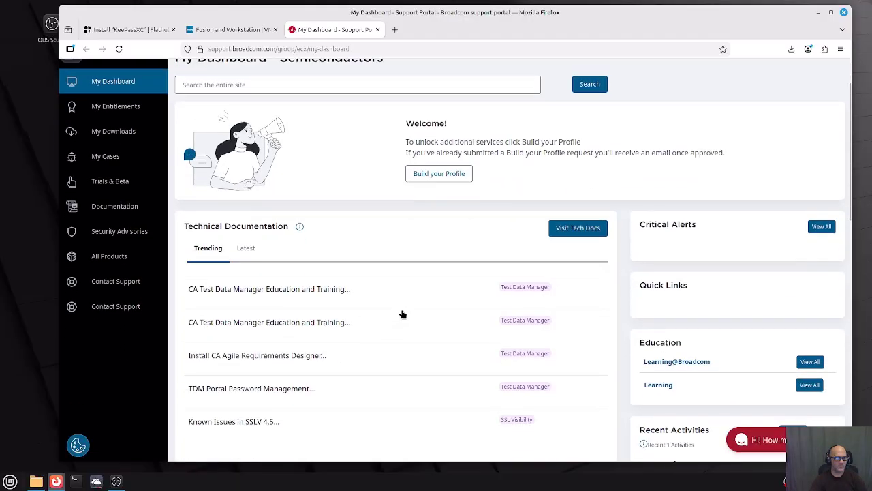
pyautogui.scroll(-8, 402, 313)
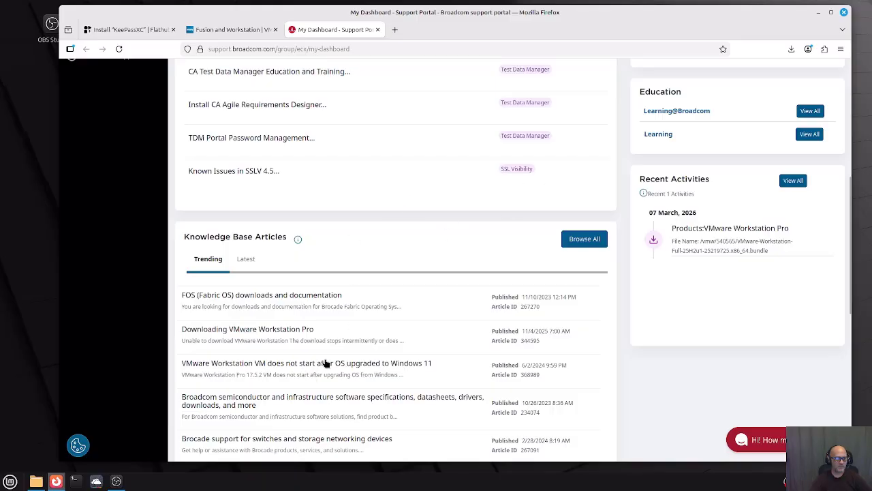
# Follow the 'Downloading VMware Workstation Pro' article to its 'Download VMware Workstation Pro (Free)' link.
pyautogui.click(285, 328)
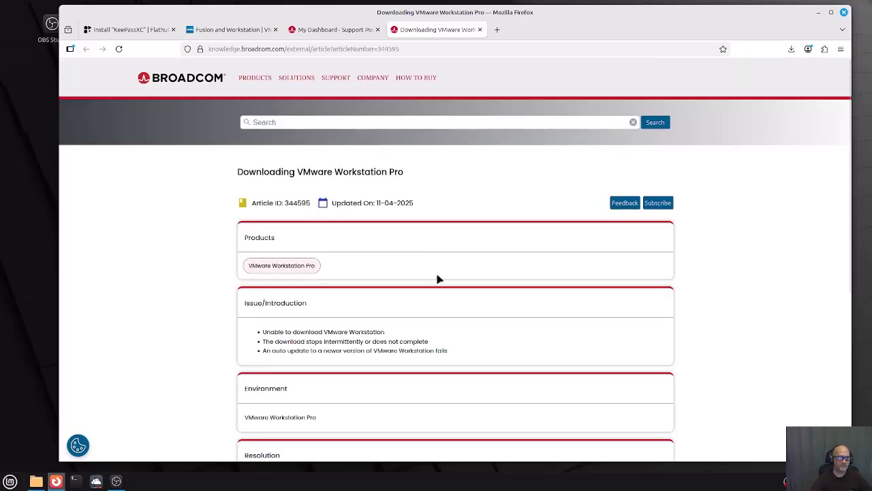
pyautogui.scroll(-5, 442, 300)
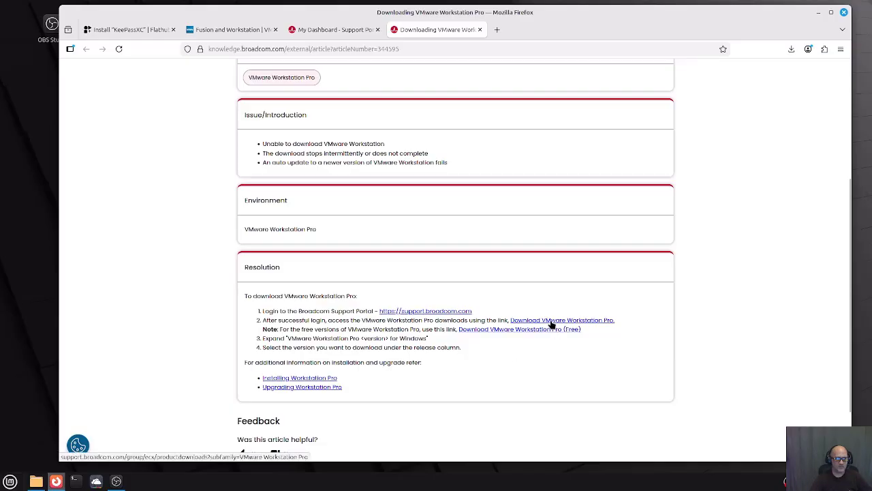
pyautogui.click(506, 330)
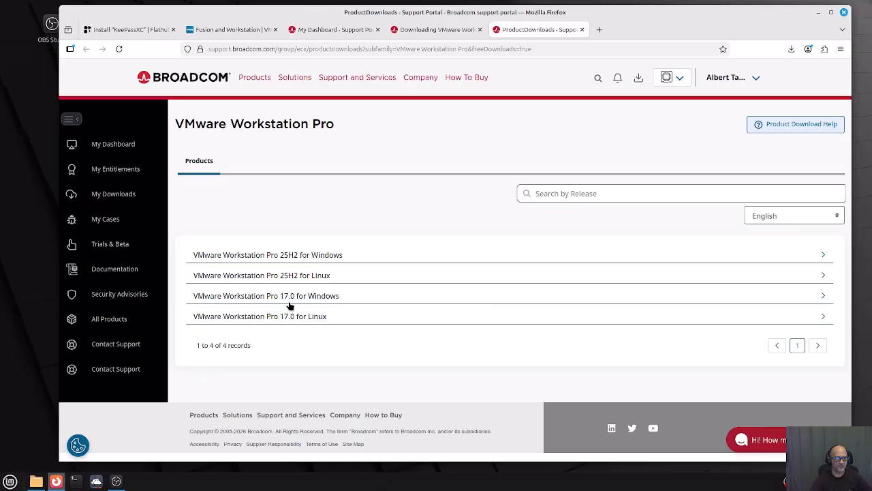
# Open release 25H2u1 under VMware Workstation Pro 25H2 for Linux.
pyautogui.click(296, 278)
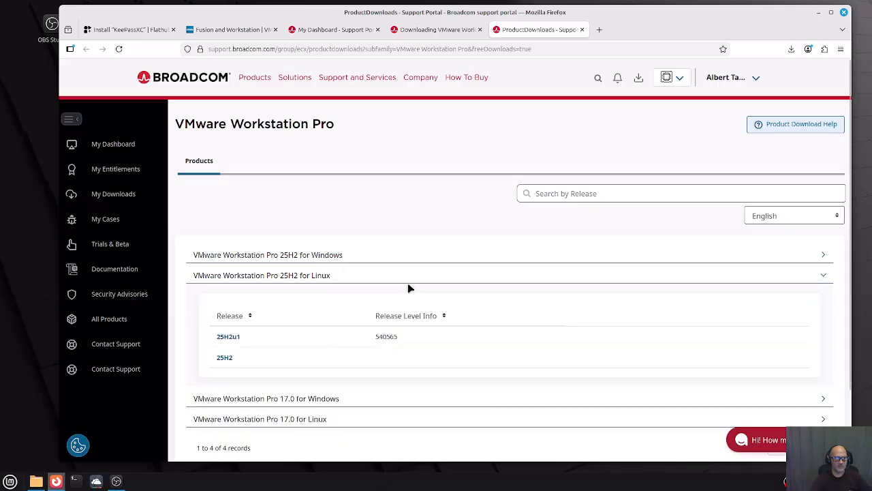
pyautogui.click(229, 340)
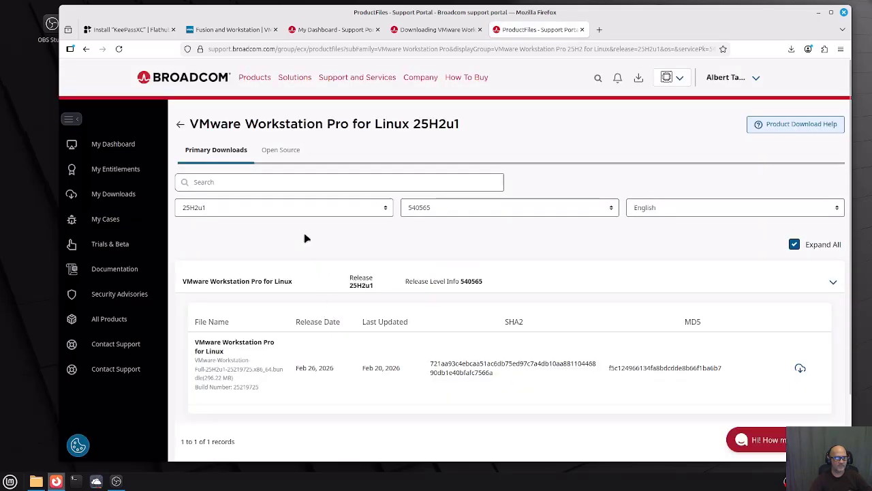
pyautogui.scroll(-2, 304, 230)
pyautogui.scroll(2, 304, 231)
pyautogui.scroll(-2, 304, 230)
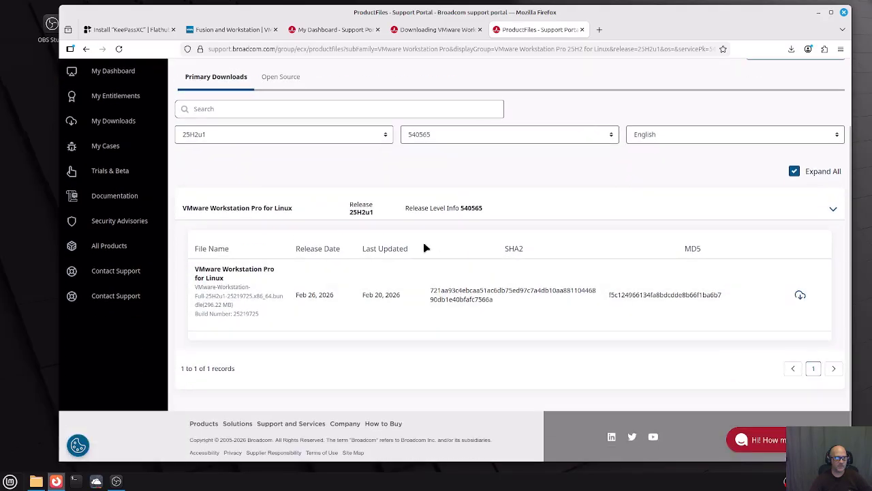
pyautogui.scroll(2, 425, 248)
pyautogui.scroll(-2, 318, 247)
# Download the 296 MB VMware Workstation 25H2u1 Linux bundle from the release's file table.
pyautogui.click(833, 209)
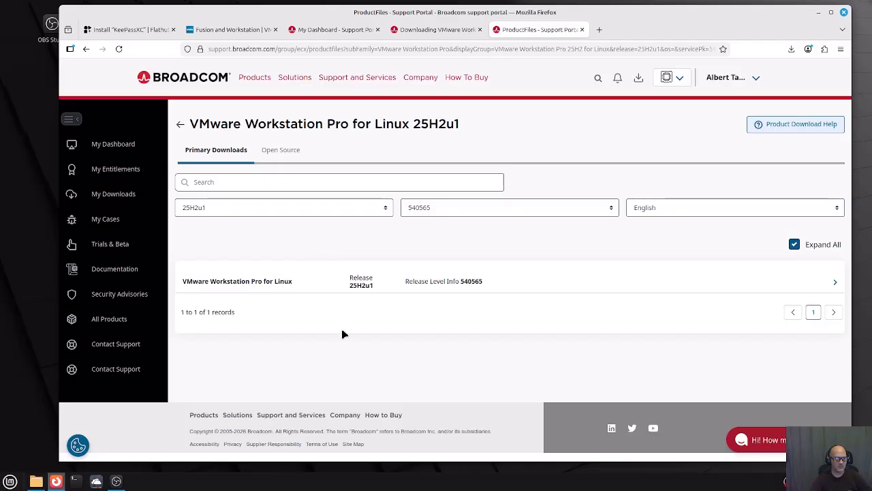
pyautogui.click(552, 279)
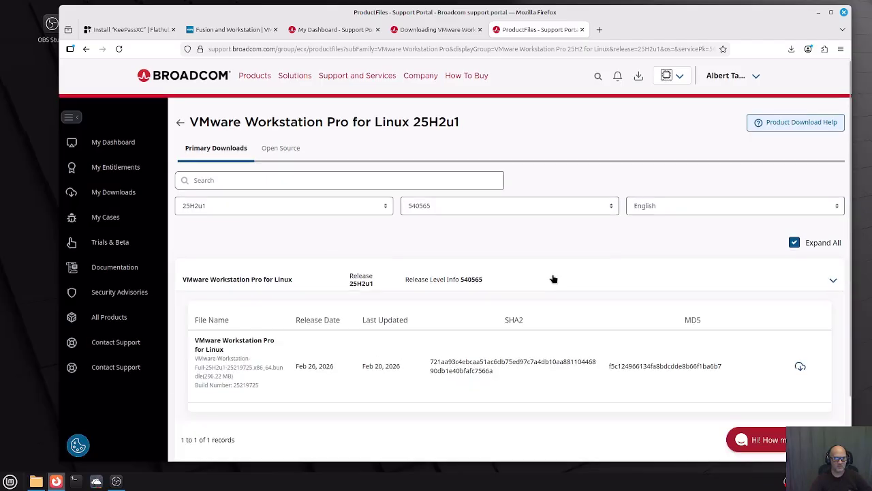
pyautogui.scroll(-1, 552, 279)
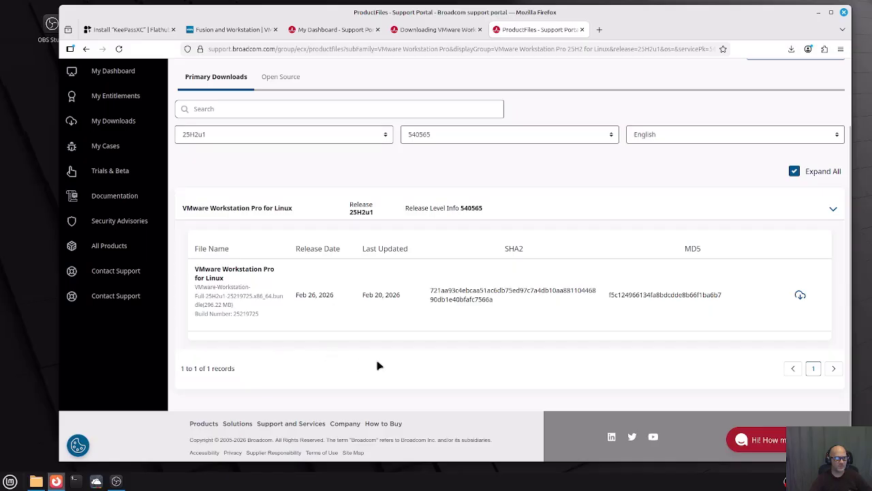
pyautogui.click(800, 295)
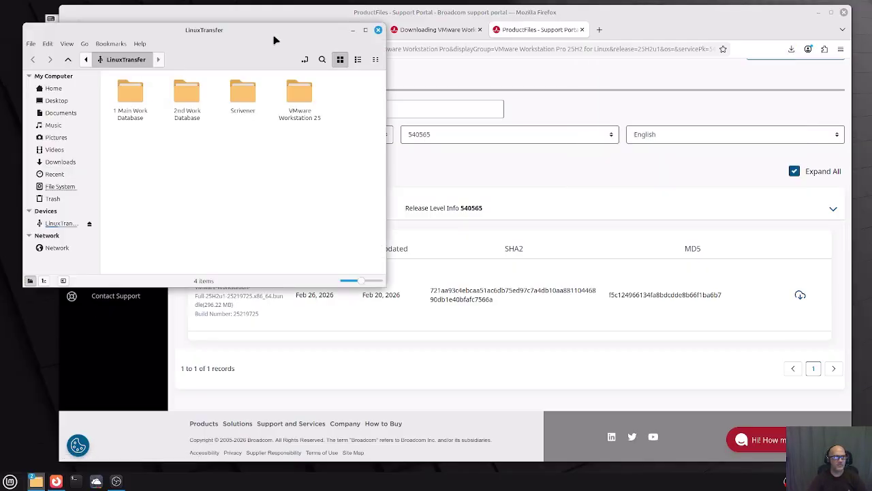
# Move the LinuxTransfer window aside and open the Downloads folder in the file manager.
pyautogui.moveTo(274, 34); pyautogui.dragTo(0, 75)
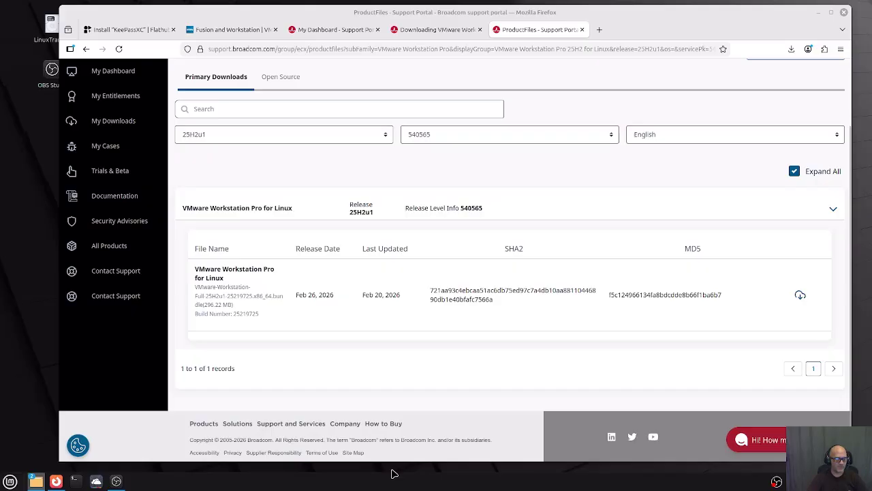
pyautogui.moveTo(36, 481)
pyautogui.click(10, 481)
pyautogui.click(21, 371)
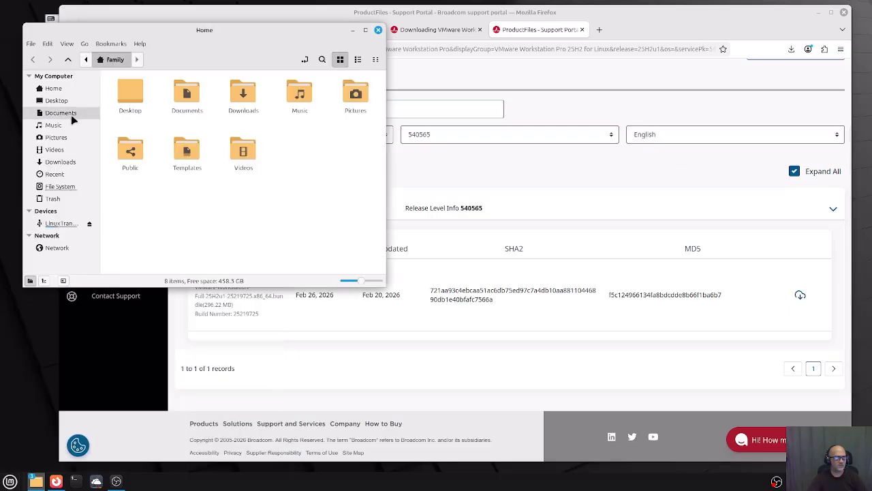
pyautogui.click(48, 161)
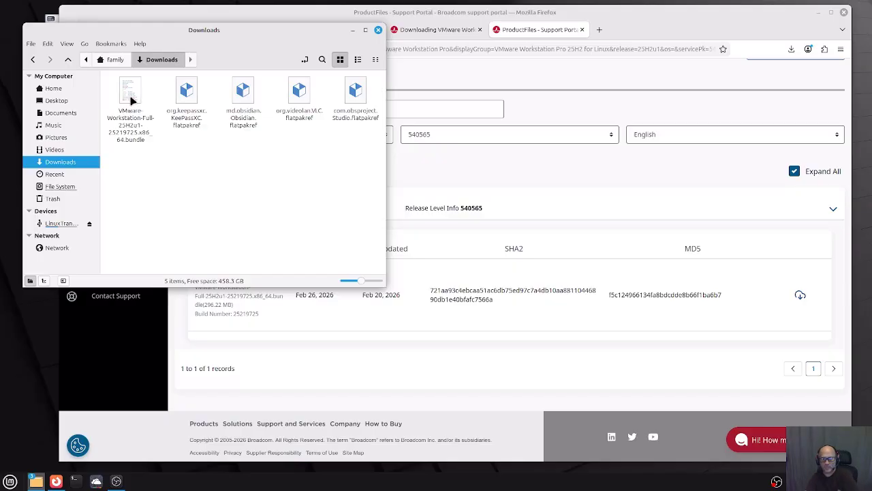
# Tick 'Allow executing file as program' in the VMware bundle's Permissions properties.
pyautogui.rightClick(126, 101)
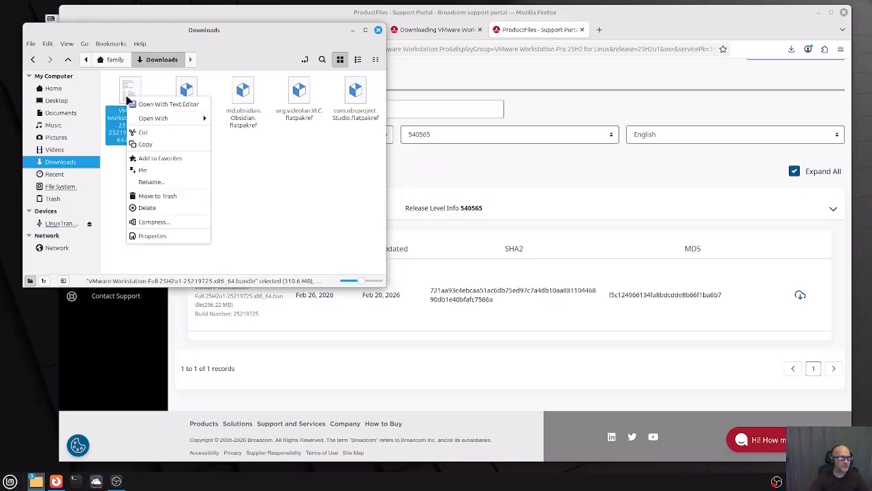
pyautogui.click(150, 235)
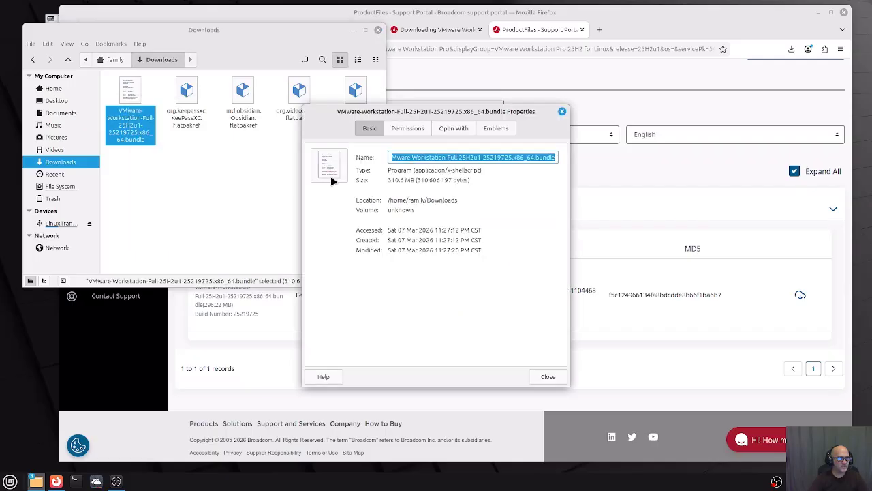
pyautogui.click(423, 130)
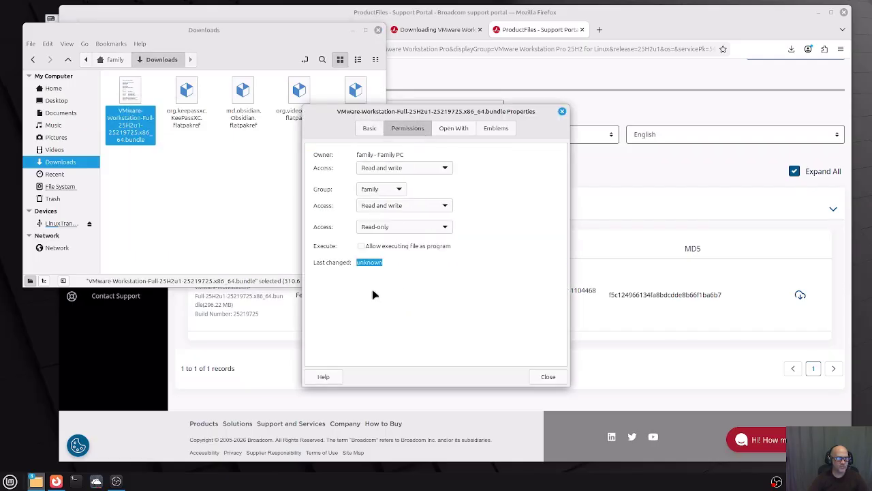
pyautogui.click(362, 247)
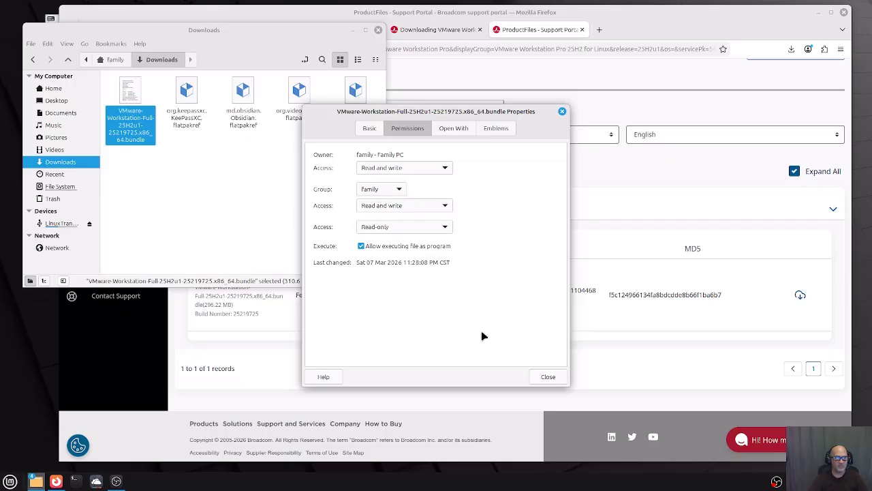
pyautogui.click(548, 377)
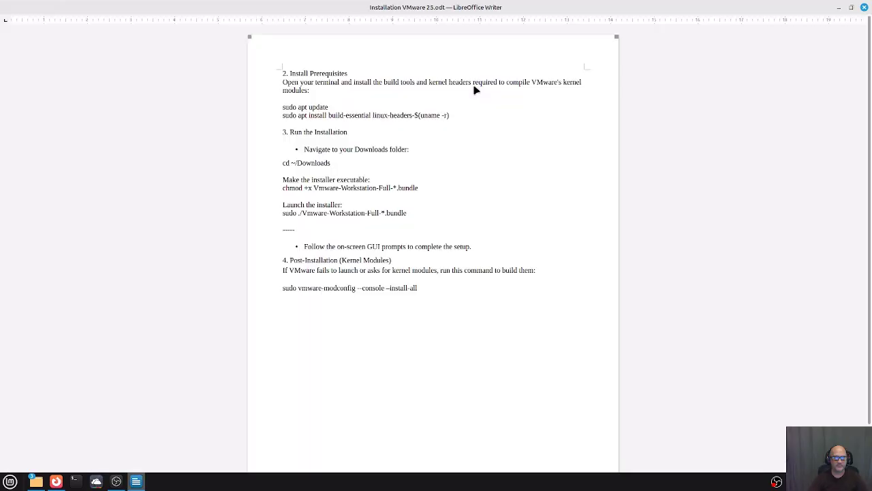
# Dismiss Writer's startup tip and move the installation notes window aside.
pyautogui.click(539, 295)
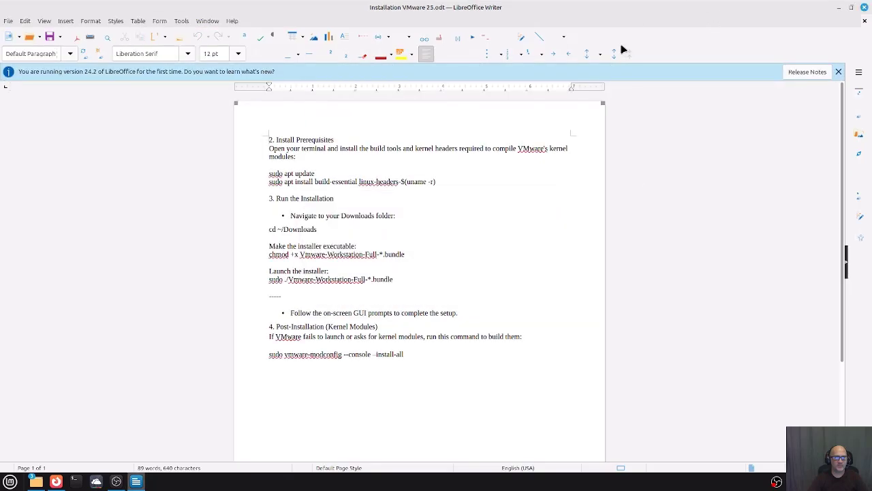
pyautogui.moveTo(644, 8); pyautogui.dragTo(0, 14)
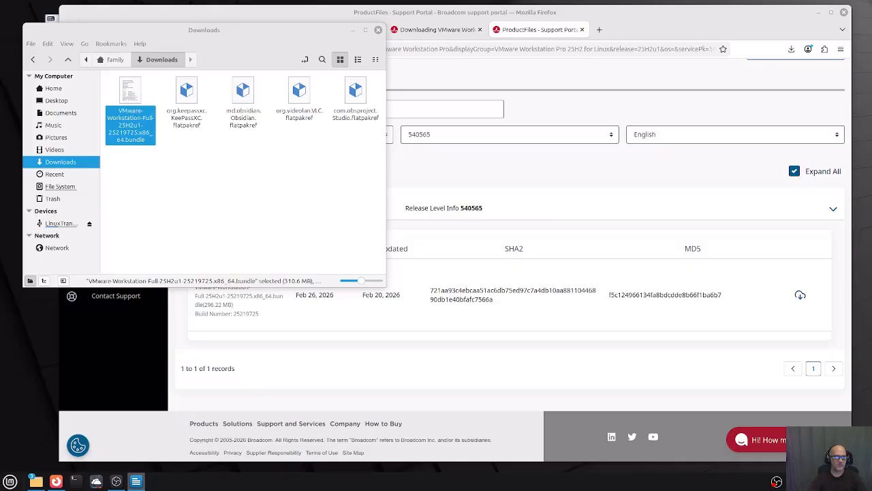
# Run 'sudo apt update' in a new terminal, entering the sudo password when prompted.
pyautogui.click(352, 31)
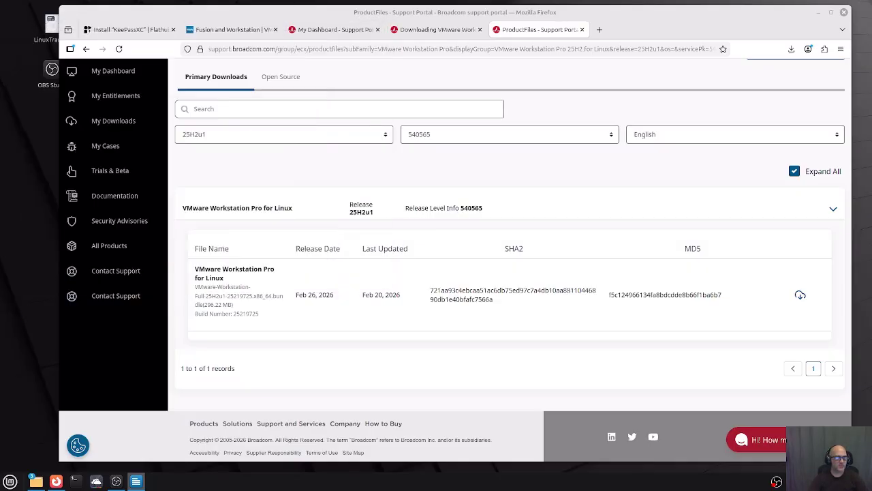
pyautogui.click(75, 481)
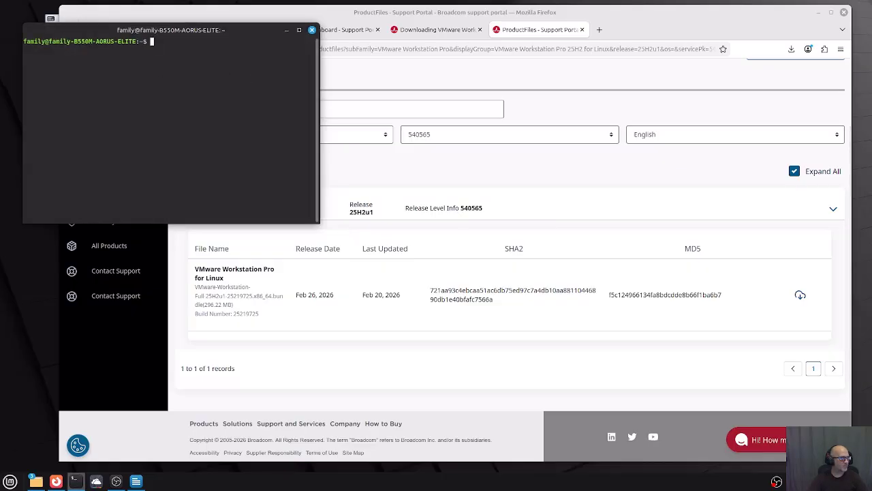
pyautogui.hotkey('alt', 'Tab')
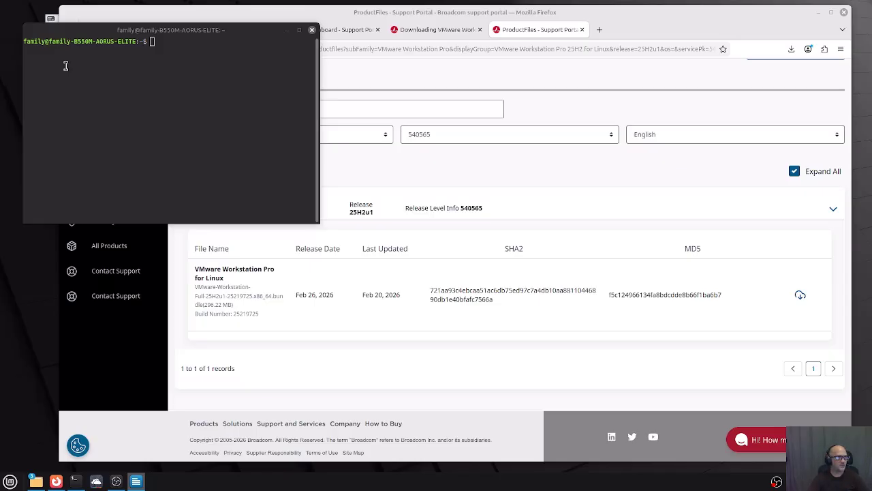
pyautogui.click(152, 39)
pyautogui.rightClick(150, 45)
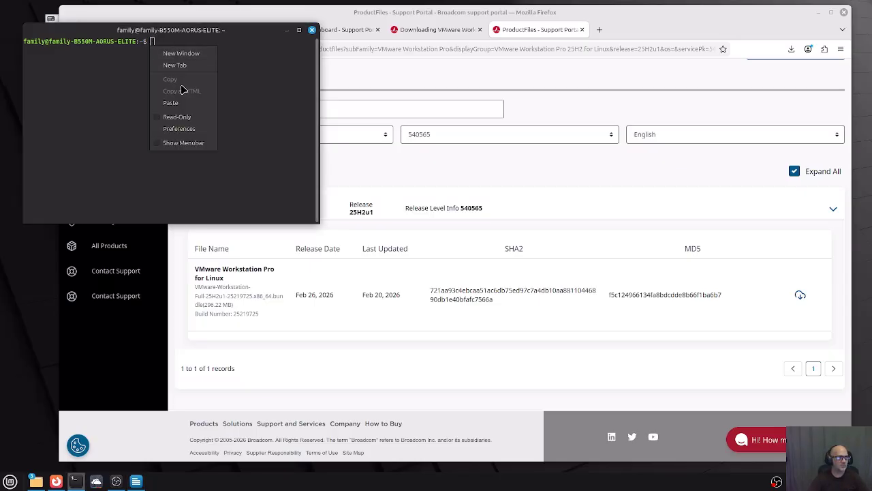
pyautogui.click(179, 103)
pyautogui.press('Return')
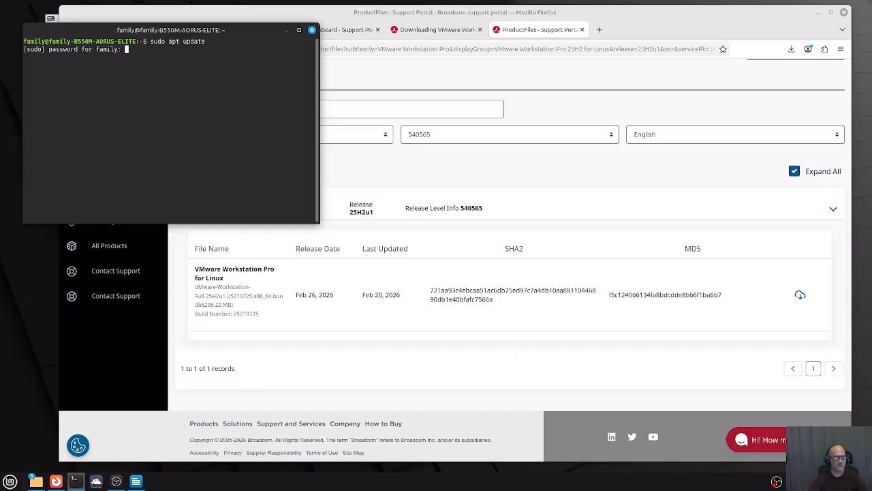
pyautogui.write('*****')
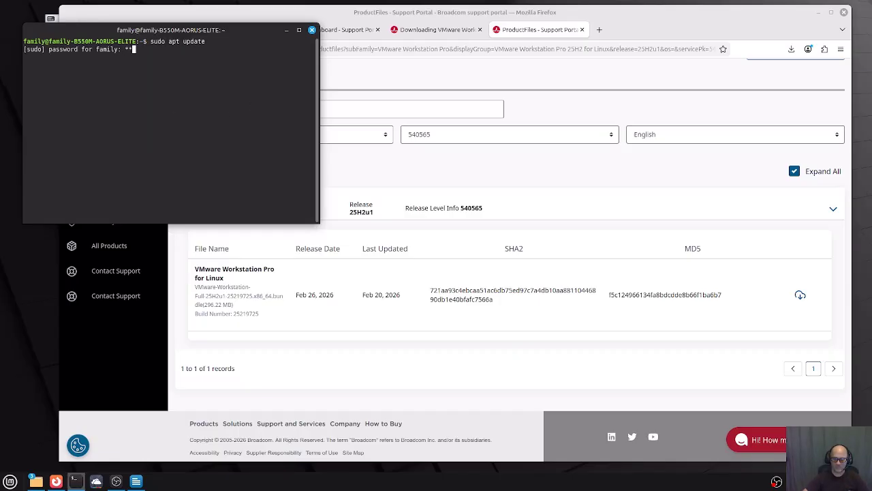
pyautogui.press('Return')
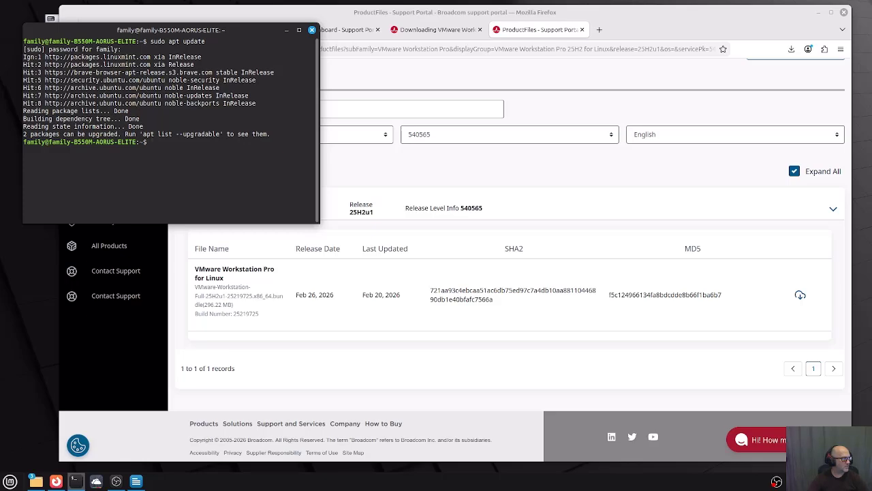
pyautogui.hotkey('alt', 'Tab')
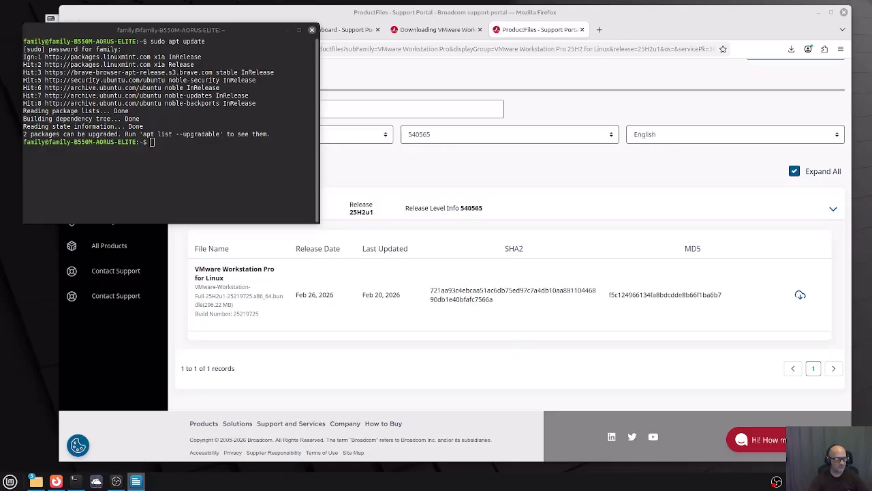
# Paste the chmod +x command, then copy the bundle's exact file name from its Properties.
pyautogui.rightClick(151, 144)
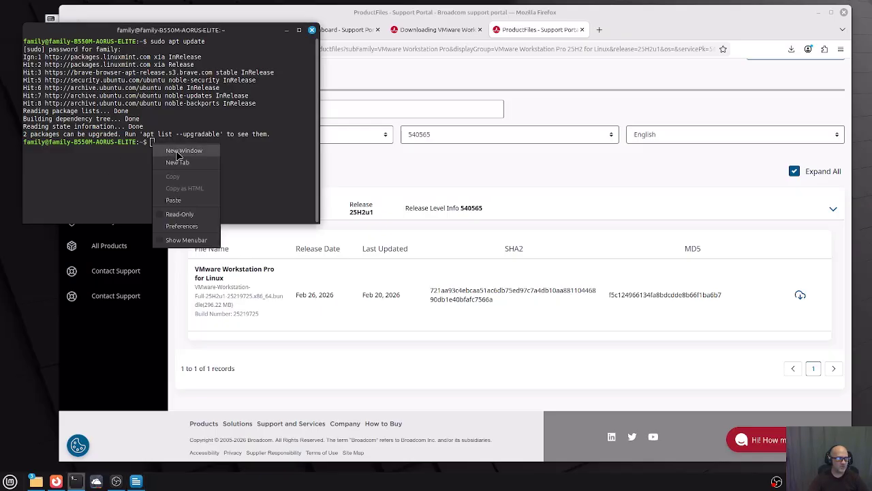
pyautogui.click(179, 200)
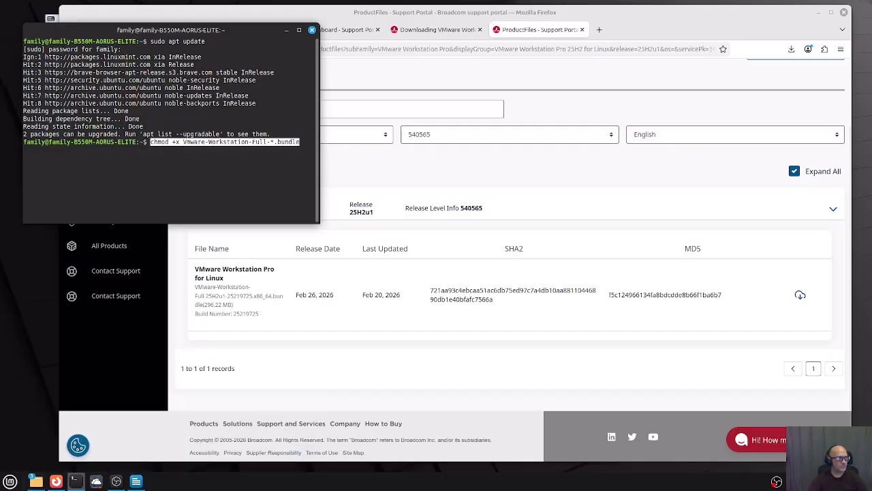
pyautogui.moveTo(37, 485)
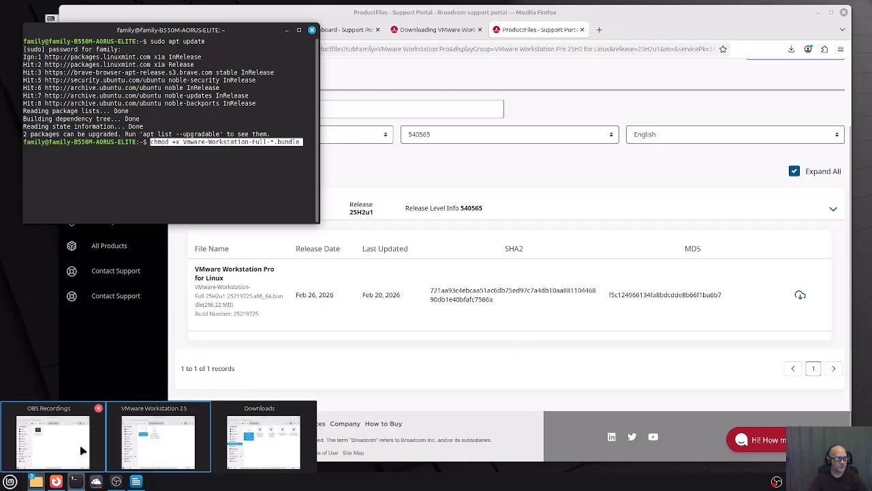
pyautogui.click(259, 446)
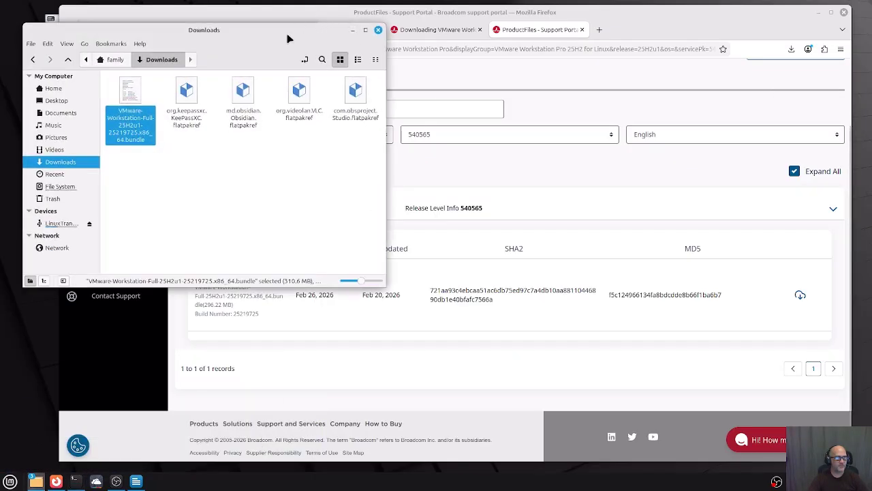
pyautogui.moveTo(287, 34); pyautogui.dragTo(646, 61)
pyautogui.rightClick(498, 112)
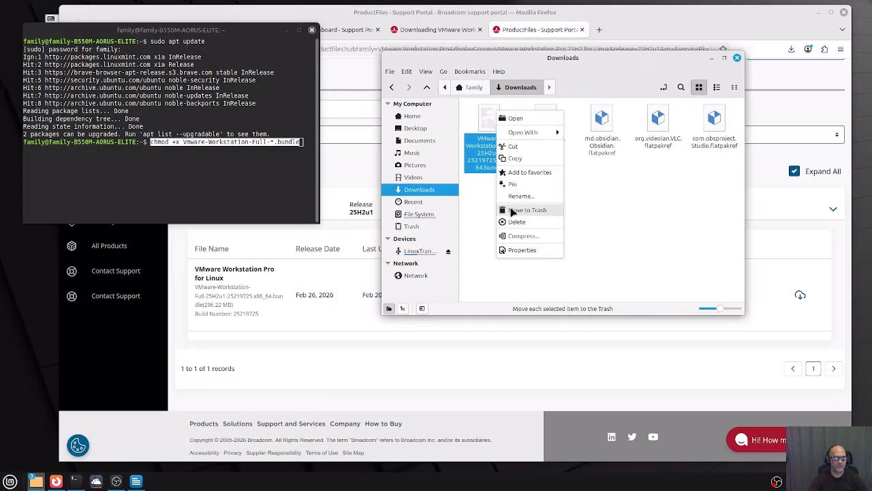
pyautogui.click(522, 251)
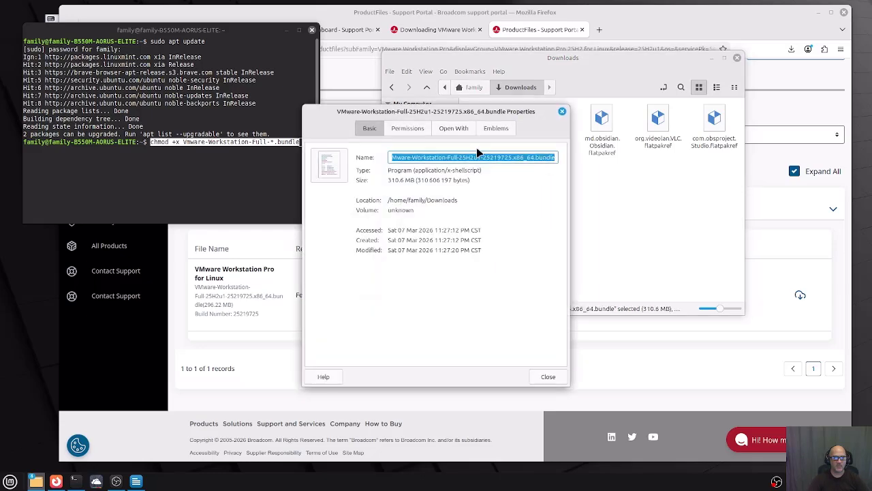
pyautogui.click(409, 157)
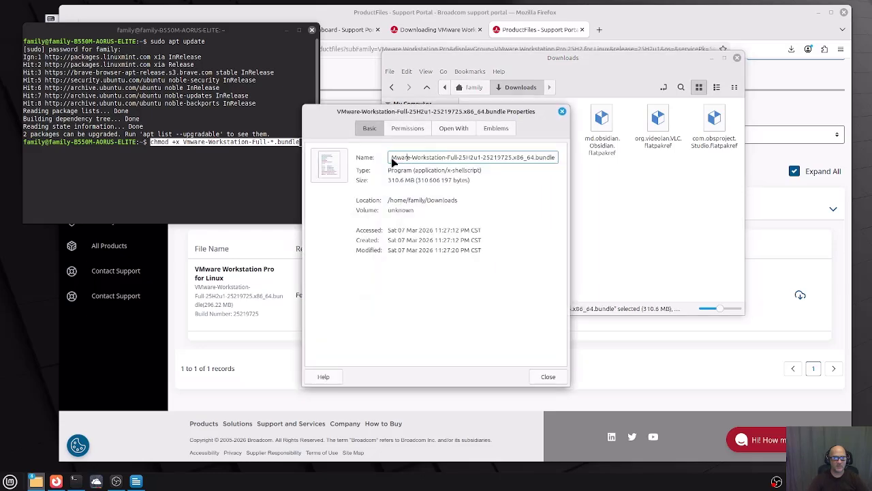
pyautogui.moveTo(393, 162); pyautogui.dragTo(534, 202)
pyautogui.press('super+c')
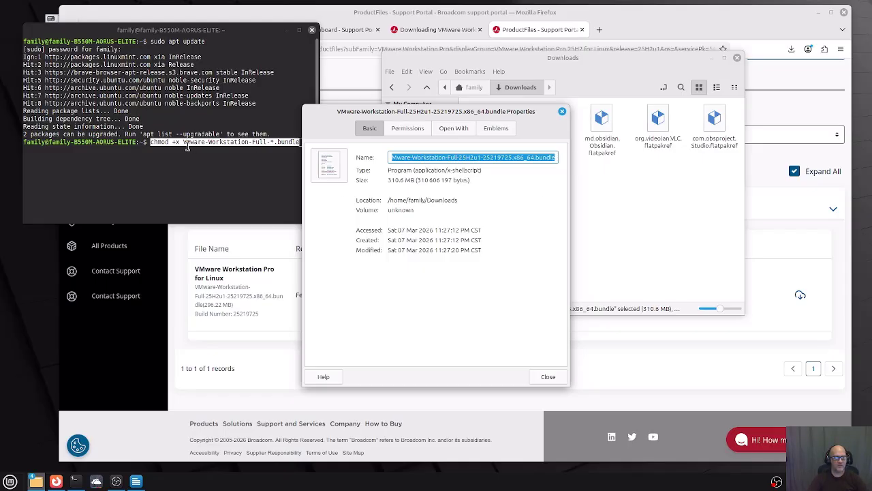
# Replace the wildcard name with the copied bundle name and run chmod +x.
pyautogui.click(220, 182)
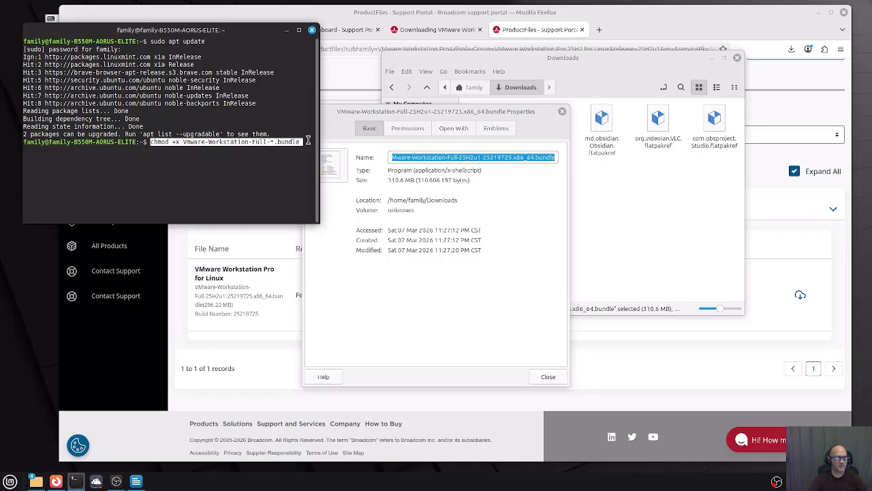
pyautogui.press('Left')
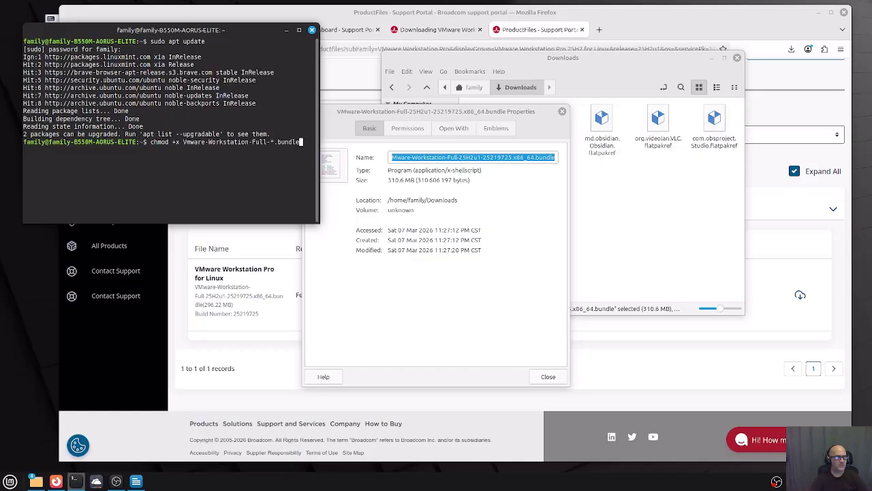
pyautogui.press('BackSpace')
pyautogui.press('BackSpace')
pyautogui.press('BackSpace')
pyautogui.press('BackSpace')
pyautogui.press('BackSpace')
pyautogui.press('BackSpace')
pyautogui.press('BackSpace')
pyautogui.press('BackSpace')
pyautogui.press('BackSpace')
pyautogui.press('BackSpace')
pyautogui.press('BackSpace')
pyautogui.press('BackSpace')
pyautogui.press('BackSpace')
pyautogui.press('BackSpace')
pyautogui.press('BackSpace')
pyautogui.press('BackSpace')
pyautogui.press('BackSpace')
pyautogui.press('BackSpace')
pyautogui.press('BackSpace')
pyautogui.press('BackSpace')
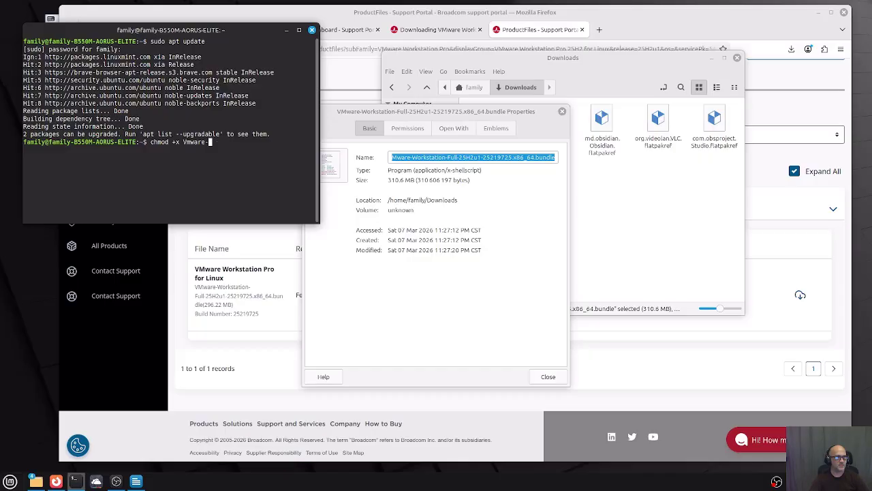
pyautogui.press('BackSpace')
pyautogui.press('BackSpace')
pyautogui.press('BackSpace')
pyautogui.press('BackSpace')
pyautogui.press('BackSpace')
pyautogui.press('BackSpace')
pyautogui.press('BackSpace')
pyautogui.rightClick(183, 142)
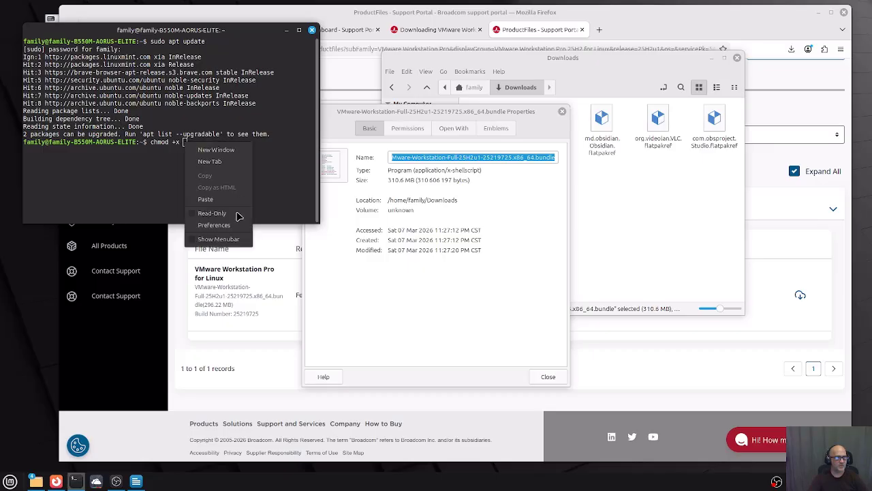
pyautogui.click(216, 197)
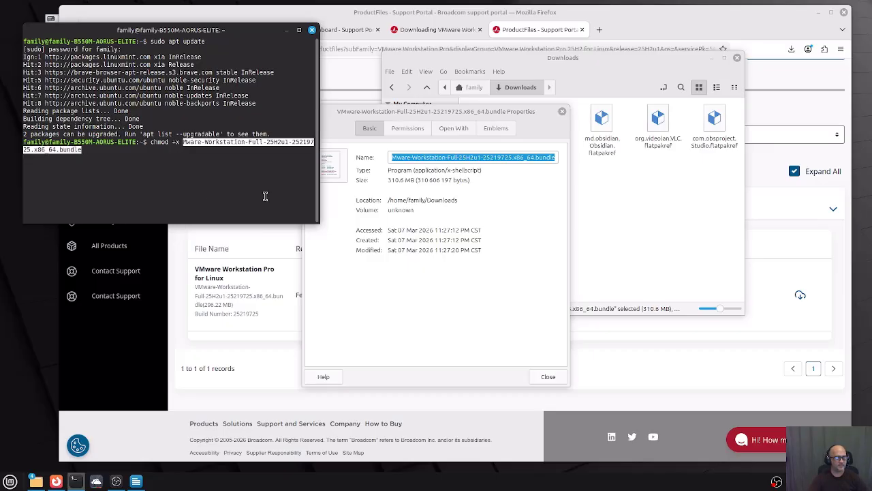
pyautogui.press('Return')
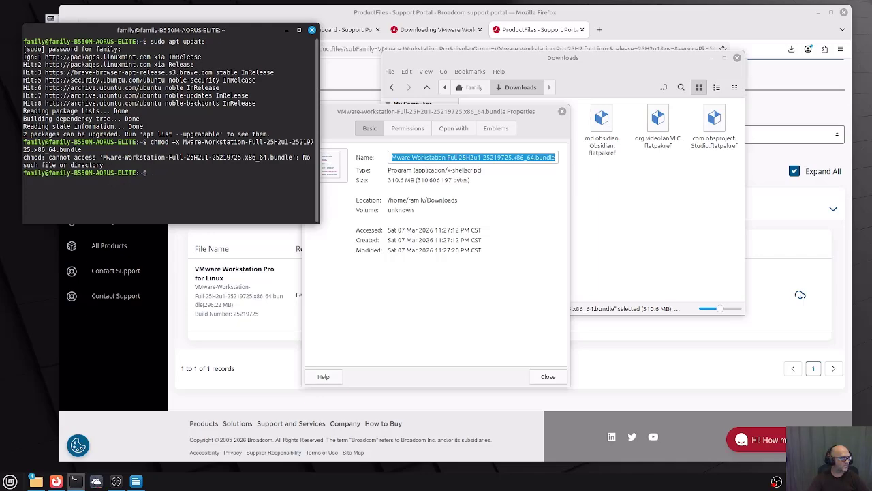
pyautogui.click(473, 157)
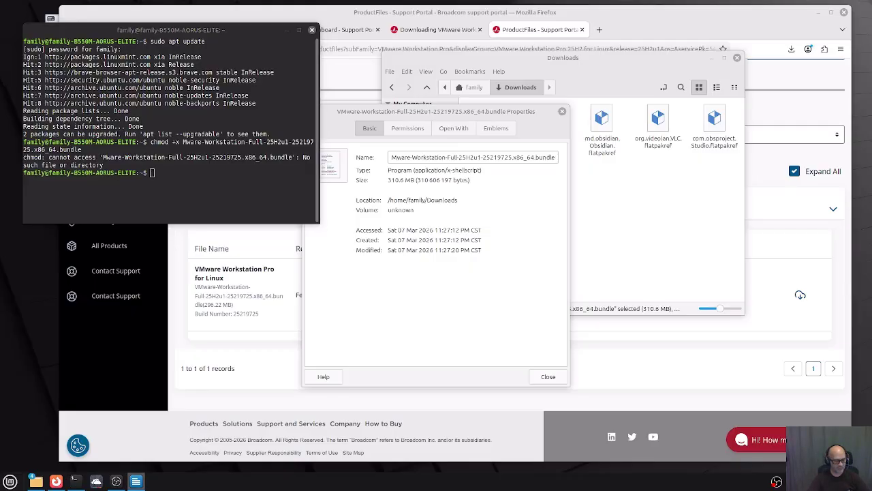
# Change the terminal into ~/Downloads with the pasted 'cd ~/Downloads' command.
pyautogui.click(151, 174)
pyautogui.rightClick(151, 174)
pyautogui.click(179, 232)
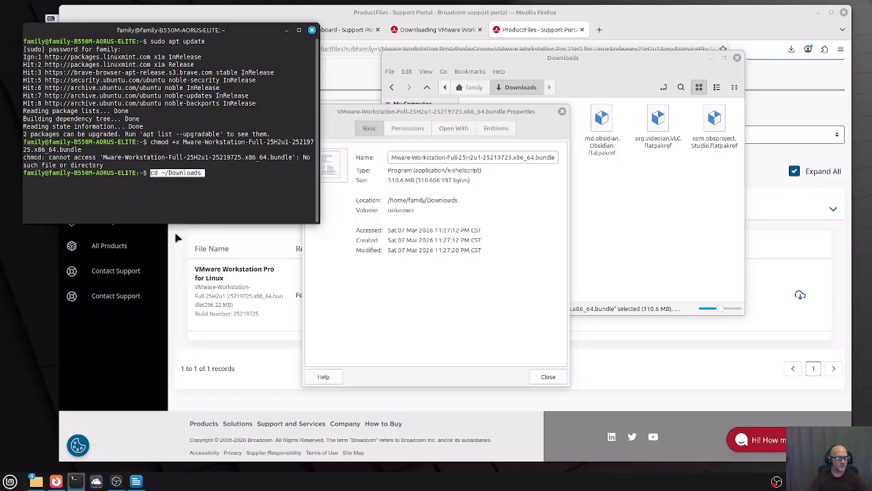
pyautogui.press('Return')
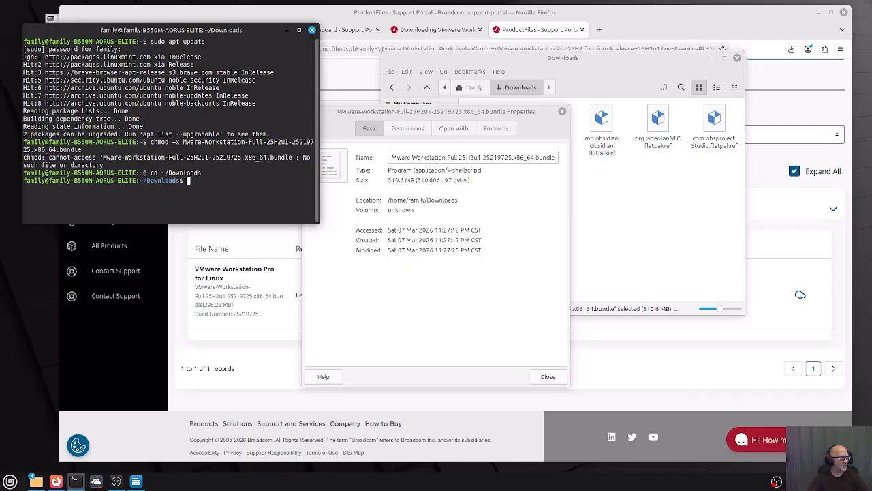
pyautogui.hotkey('alt', 'Tab')
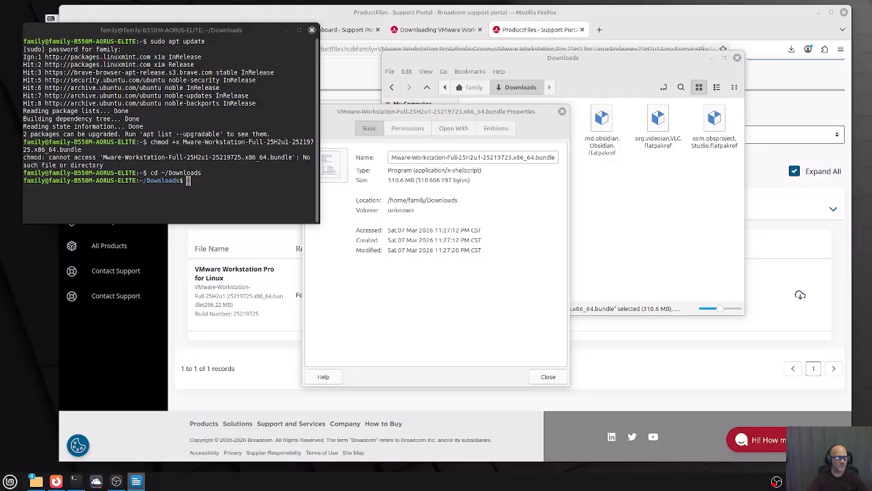
# Paste the chmod +x command again and copy the bundle's full name from Properties.
pyautogui.rightClick(190, 182)
pyautogui.click(217, 238)
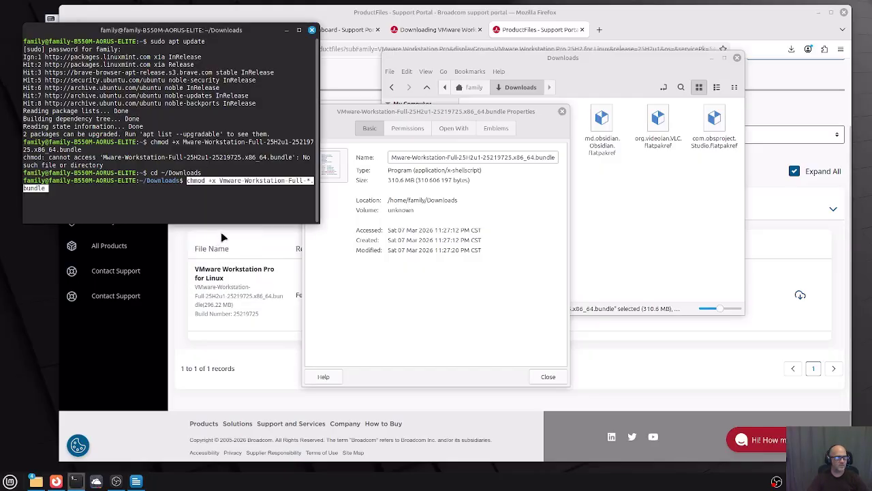
pyautogui.click(444, 168)
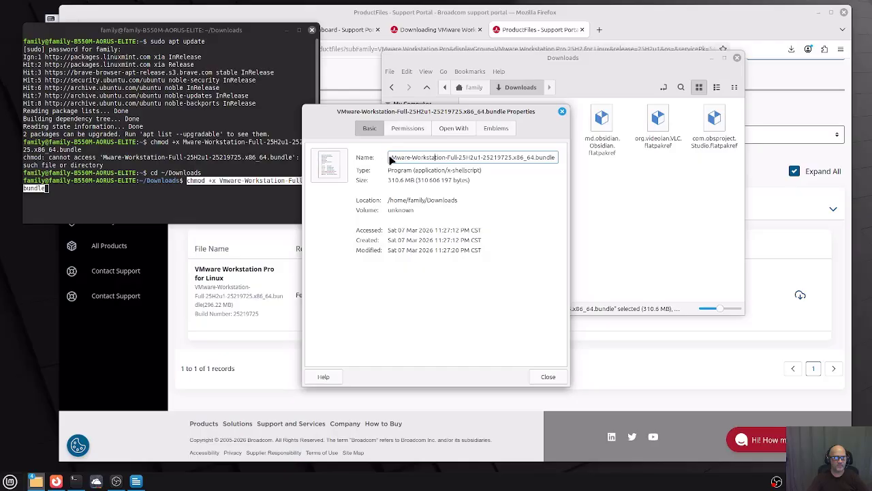
pyautogui.click(392, 157)
pyautogui.moveTo(393, 157); pyautogui.dragTo(556, 160)
pyautogui.press('super+c')
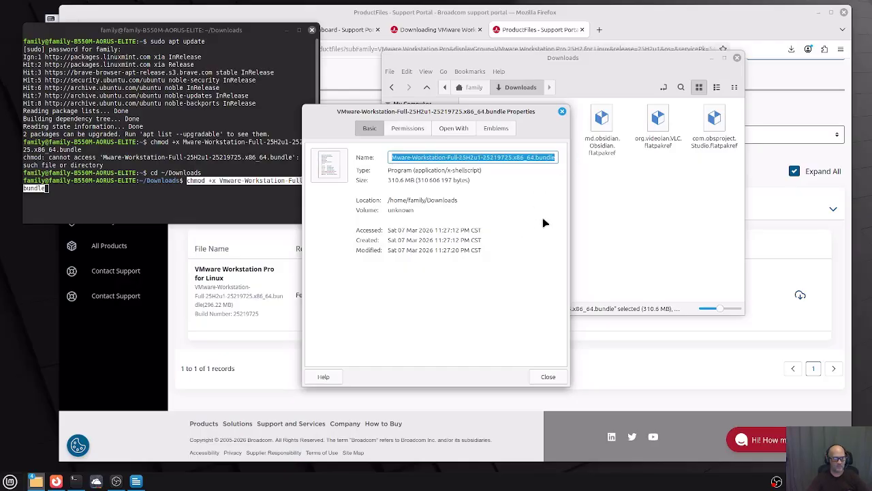
# Swap the wildcard for the copied bundle name and rerun chmod +x.
pyautogui.click(208, 193)
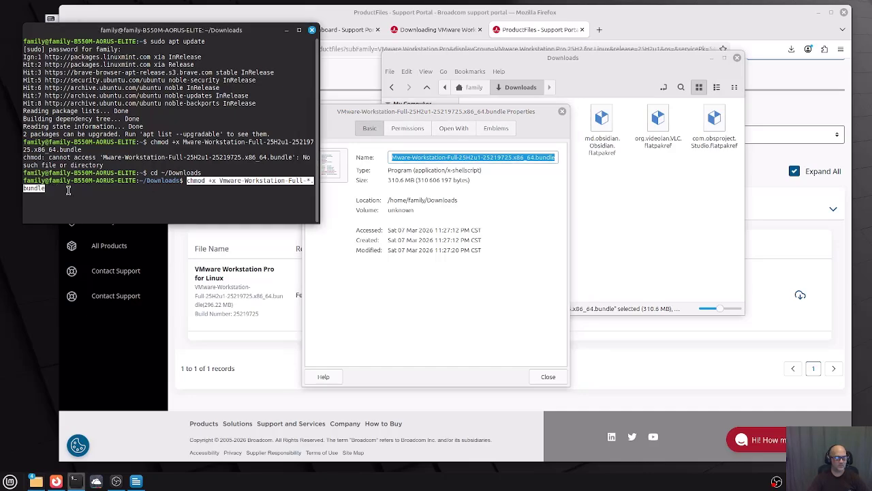
pyautogui.press('Return')
pyautogui.press('BackSpace')
pyautogui.press('BackSpace')
pyautogui.press('BackSpace')
pyautogui.press('BackSpace')
pyautogui.press('BackSpace')
pyautogui.press('BackSpace')
pyautogui.press('BackSpace')
pyautogui.press('BackSpace')
pyautogui.press('BackSpace')
pyautogui.press('BackSpace')
pyautogui.press('BackSpace')
pyautogui.press('BackSpace')
pyautogui.press('BackSpace')
pyautogui.press('BackSpace')
pyautogui.press('BackSpace')
pyautogui.press('BackSpace')
pyautogui.press('BackSpace')
pyautogui.press('BackSpace')
pyautogui.press('BackSpace')
pyautogui.press('BackSpace')
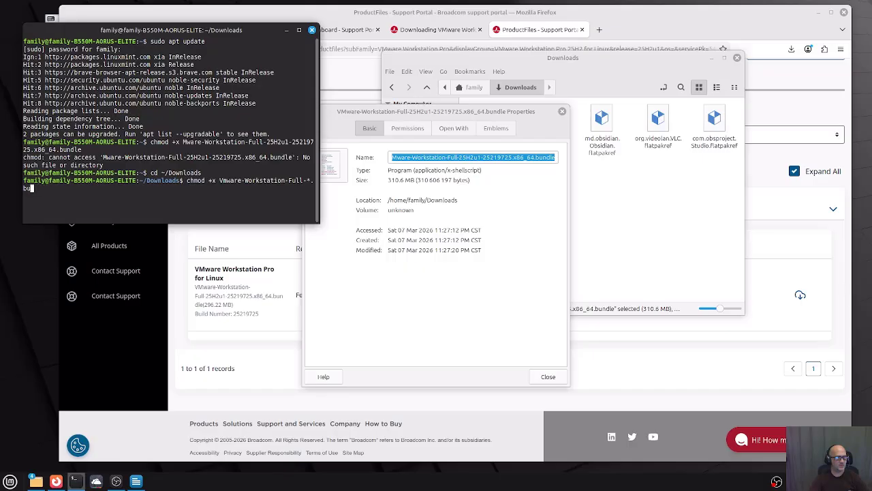
pyautogui.press('BackSpace')
pyautogui.press('BackSpace')
pyautogui.press('BackSpace')
pyautogui.press('BackSpace')
pyautogui.press('BackSpace')
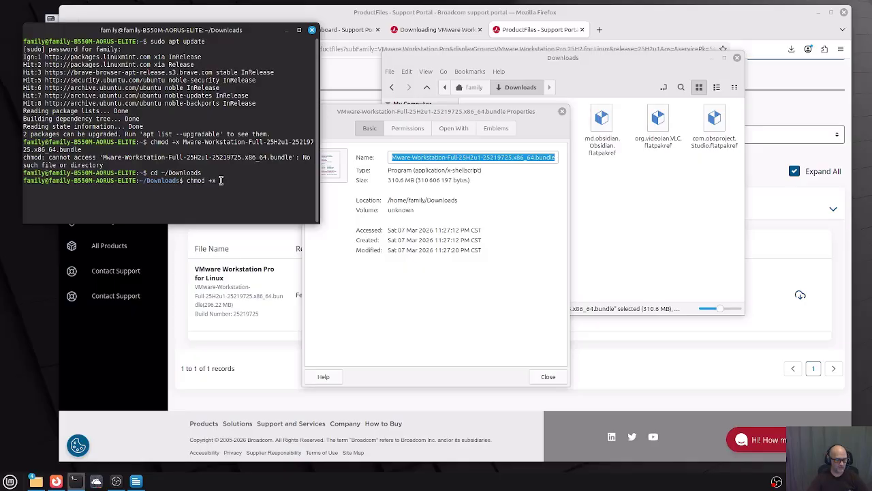
pyautogui.rightClick(221, 180)
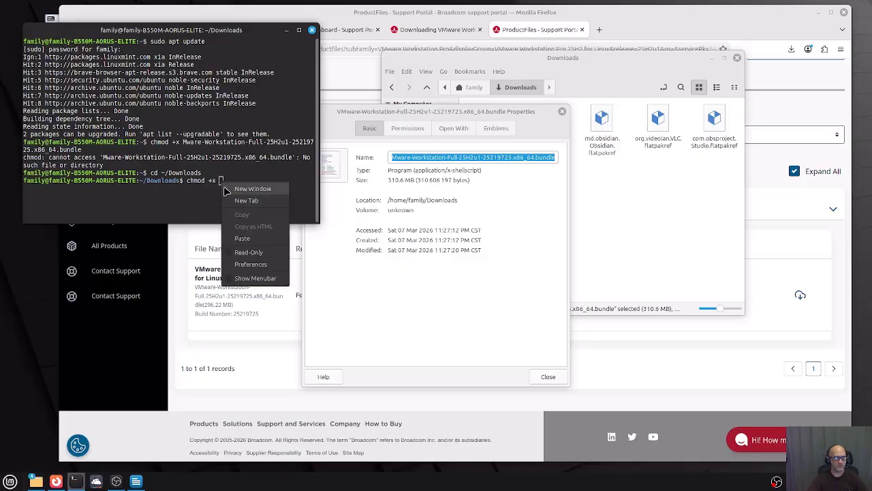
pyautogui.click(266, 242)
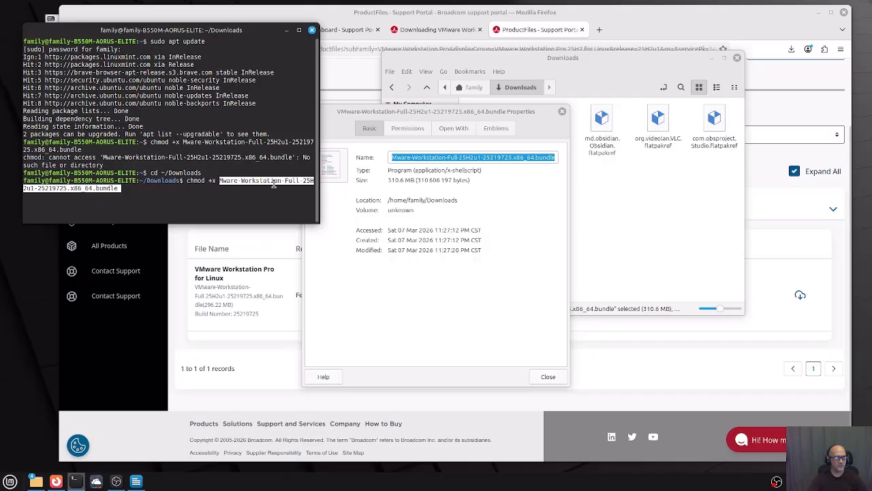
pyautogui.press('Return')
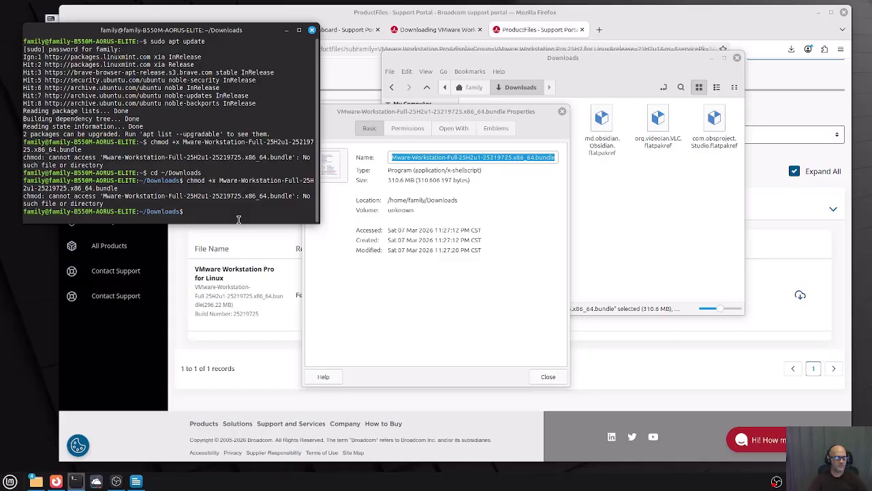
pyautogui.hotkey('alt', 'Tab')
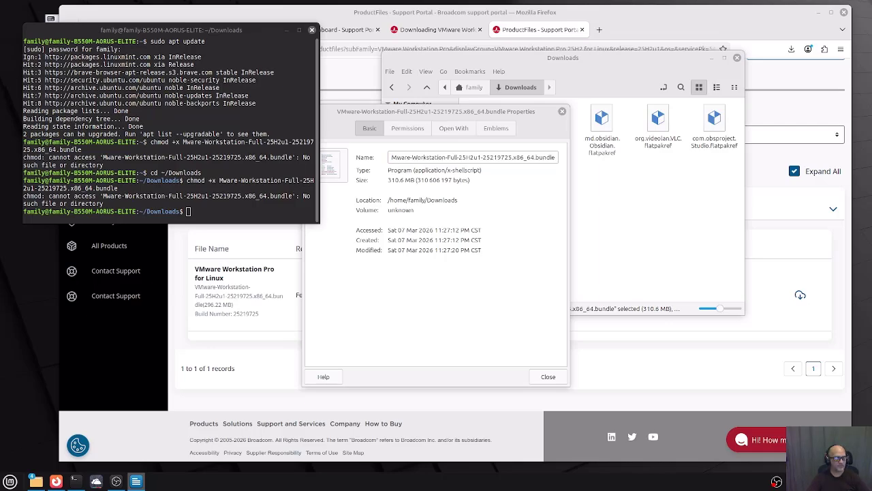
# Run 'sudo ./' followed by the copied VMware-Workstation-Full-25H2u1 bundle file name.
pyautogui.rightClick(190, 213)
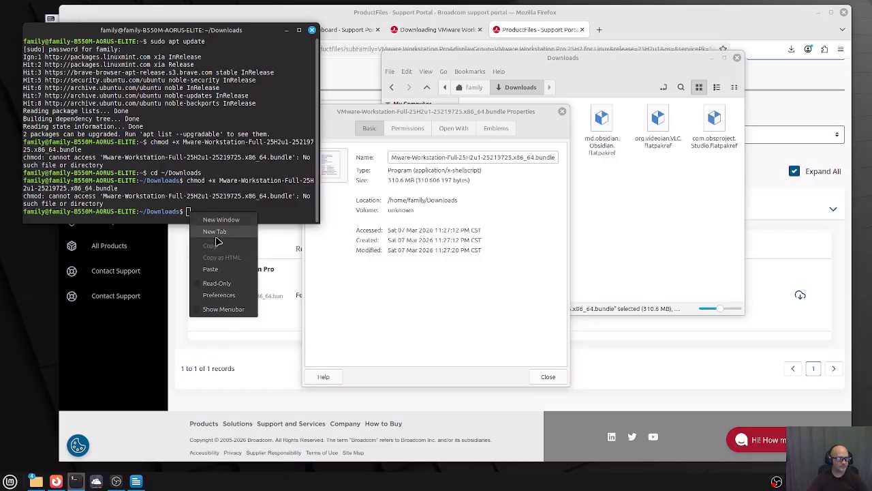
pyautogui.click(210, 268)
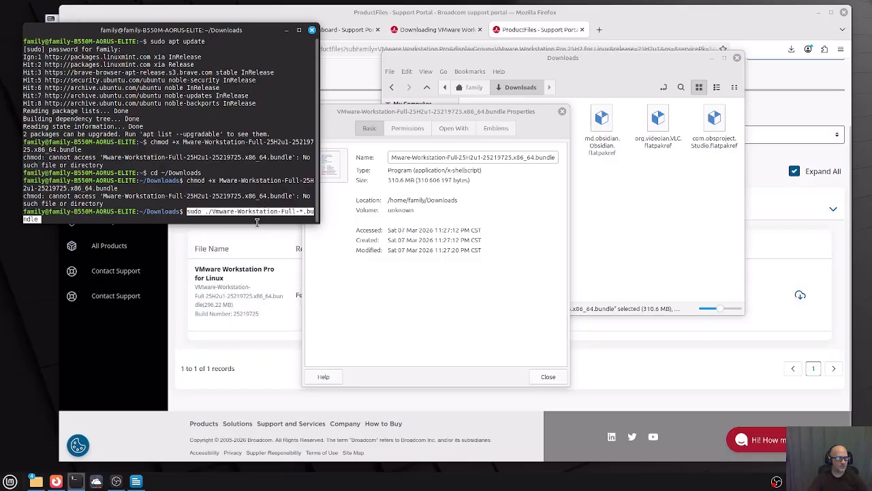
pyautogui.click(397, 157)
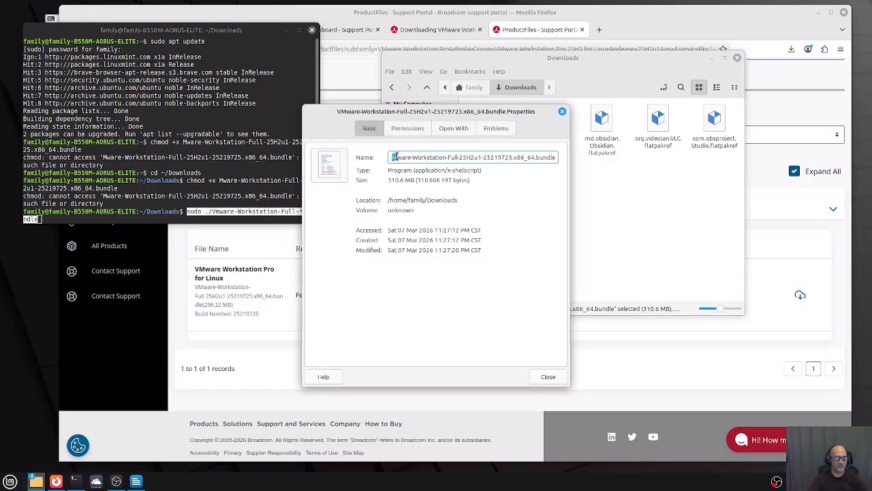
pyautogui.moveTo(394, 157); pyautogui.dragTo(568, 161)
pyautogui.press('super+c')
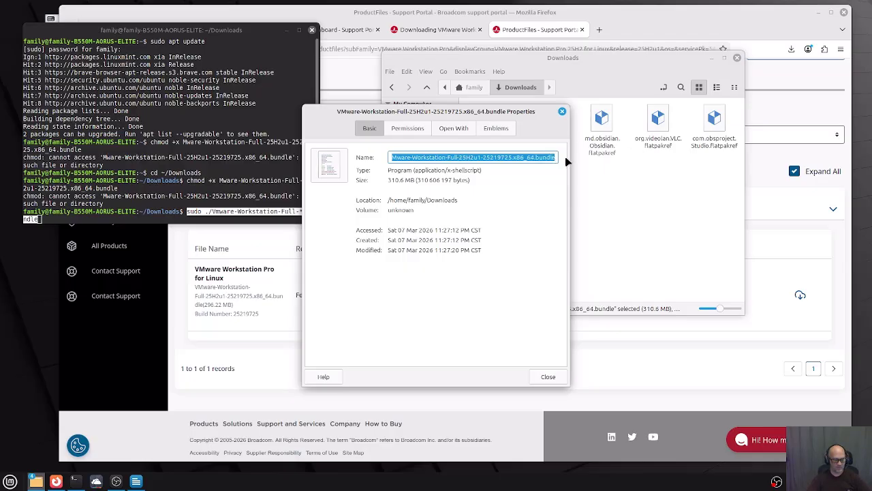
pyautogui.click(185, 220)
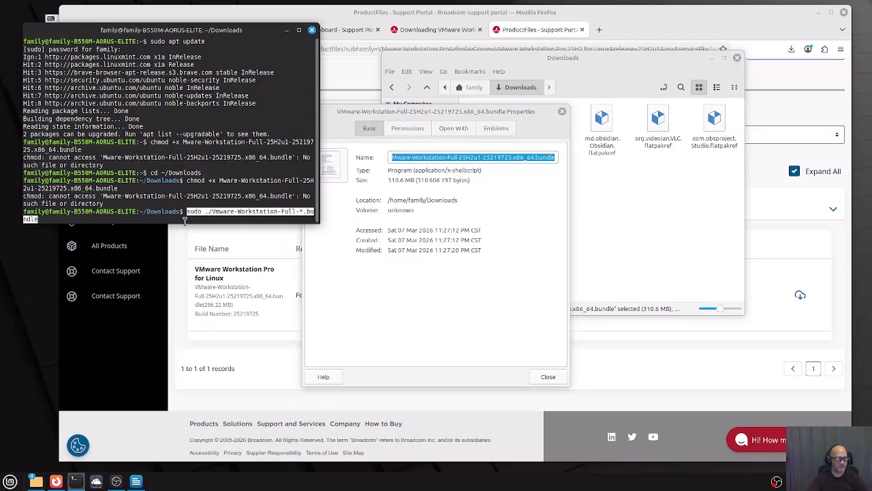
pyautogui.press('Return')
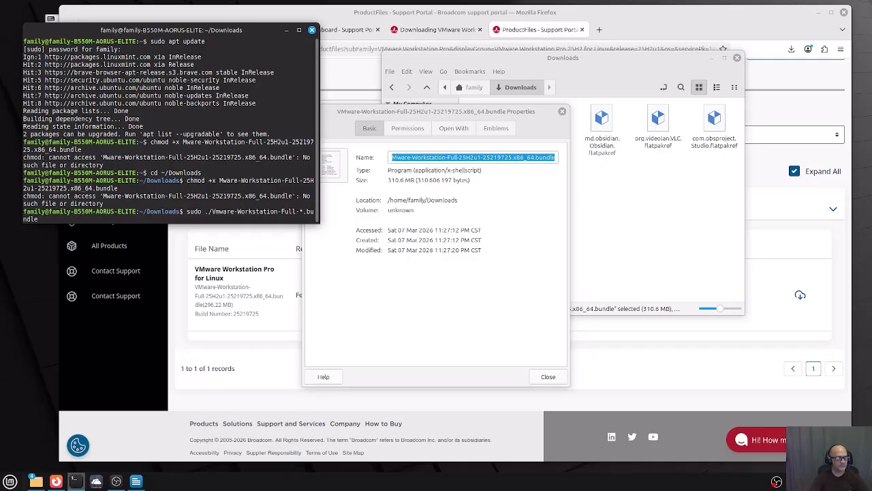
pyautogui.press('BackSpace')
pyautogui.press('BackSpace')
pyautogui.press('BackSpace')
pyautogui.press('BackSpace')
pyautogui.press('BackSpace')
pyautogui.press('BackSpace')
pyautogui.press('BackSpace')
pyautogui.press('BackSpace')
pyautogui.press('BackSpace')
pyautogui.press('BackSpace')
pyautogui.press('BackSpace')
pyautogui.press('BackSpace')
pyautogui.press('BackSpace')
pyautogui.press('BackSpace')
pyautogui.press('BackSpace')
pyautogui.press('BackSpace')
pyautogui.press('BackSpace')
pyautogui.press('BackSpace')
pyautogui.press('BackSpace')
pyautogui.press('BackSpace')
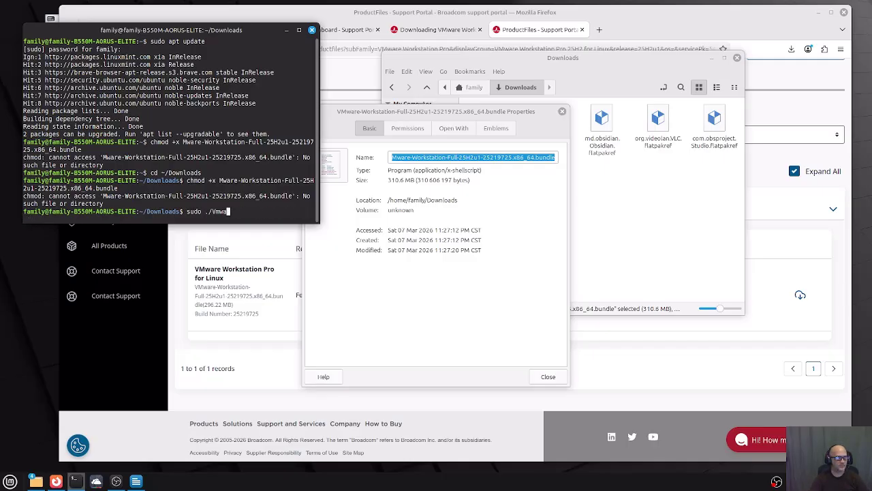
pyautogui.press('BackSpace')
pyautogui.press('BackSpace')
pyautogui.press('BackSpace')
pyautogui.press('BackSpace')
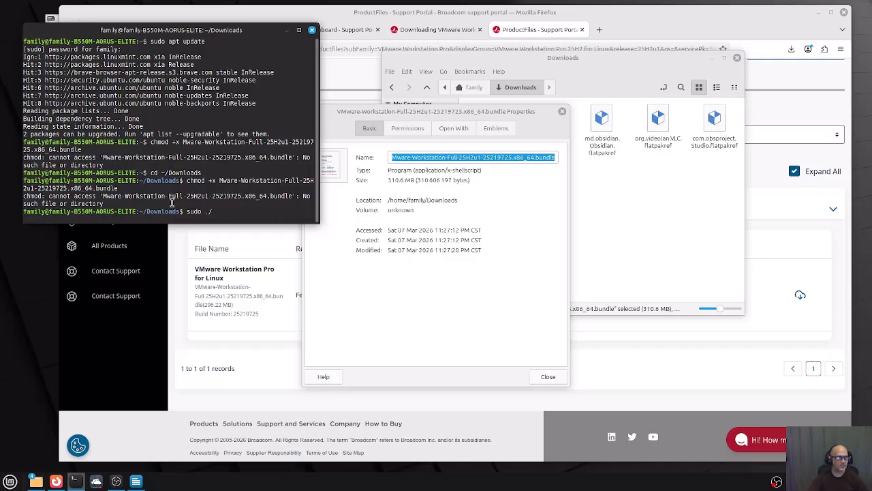
pyautogui.rightClick(214, 212)
pyautogui.click(237, 268)
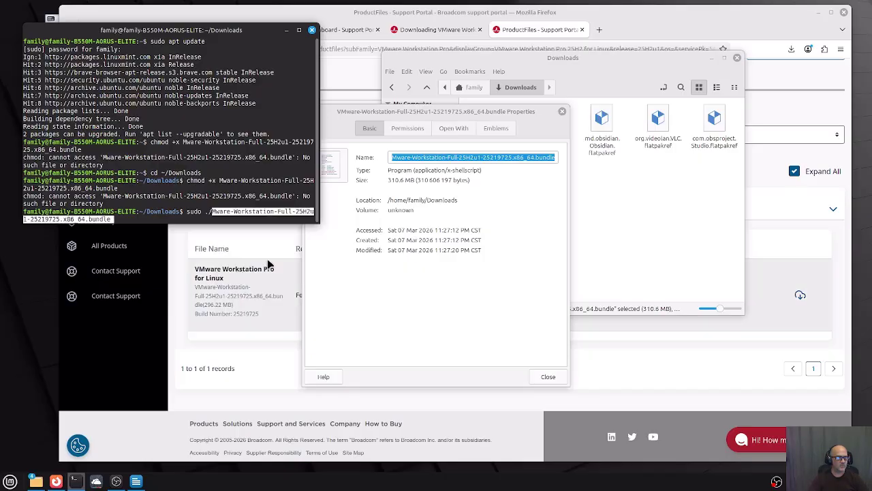
pyautogui.press('Return')
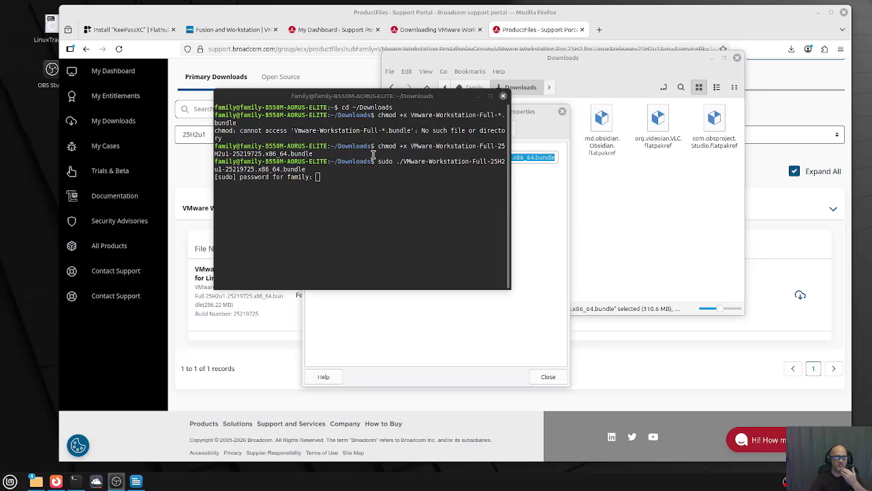
# Enter the administrator password so VMware Workstation 25.0.1 installs to 100%, then exit the terminal.
pyautogui.click(330, 178)
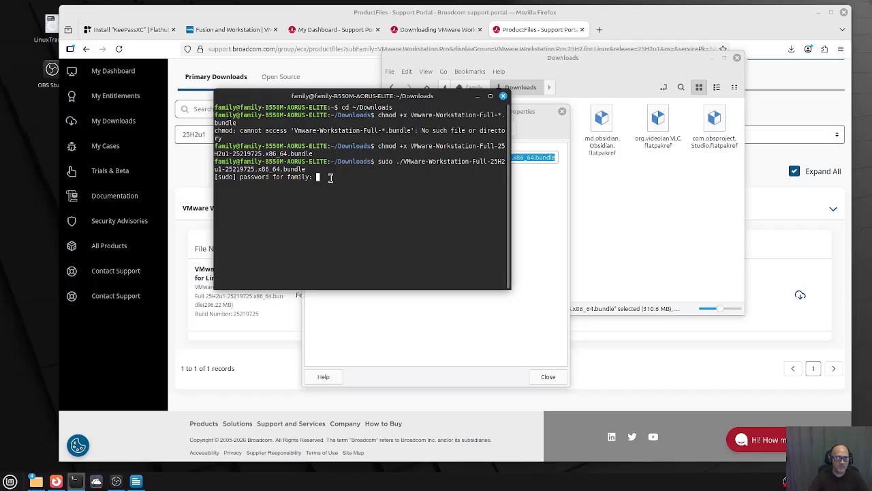
pyautogui.write('****')
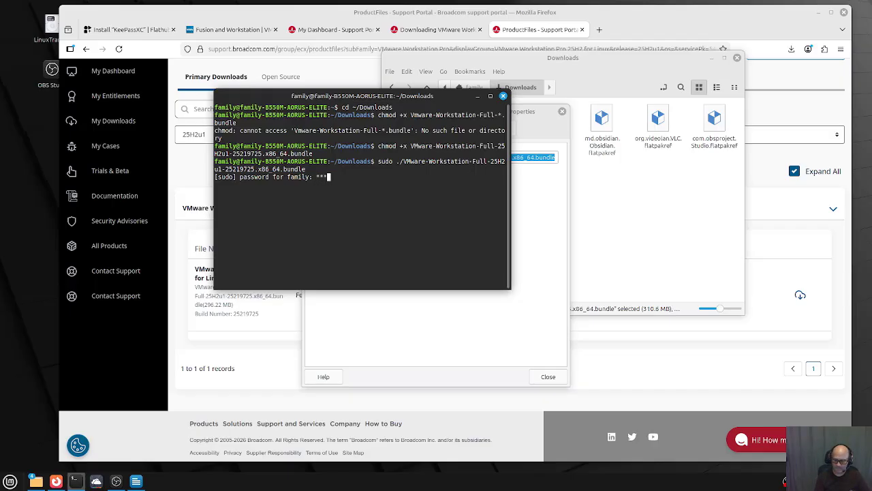
pyautogui.press('Return')
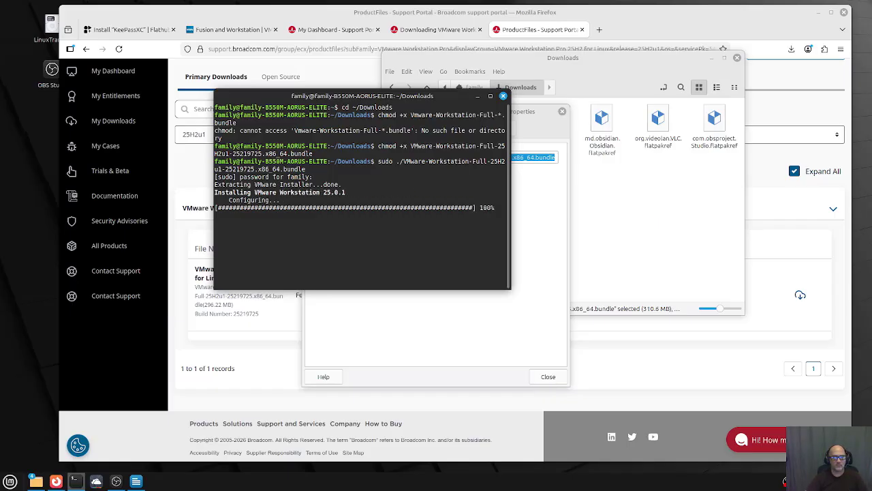
pyautogui.write('exit')
pyautogui.press('Return')
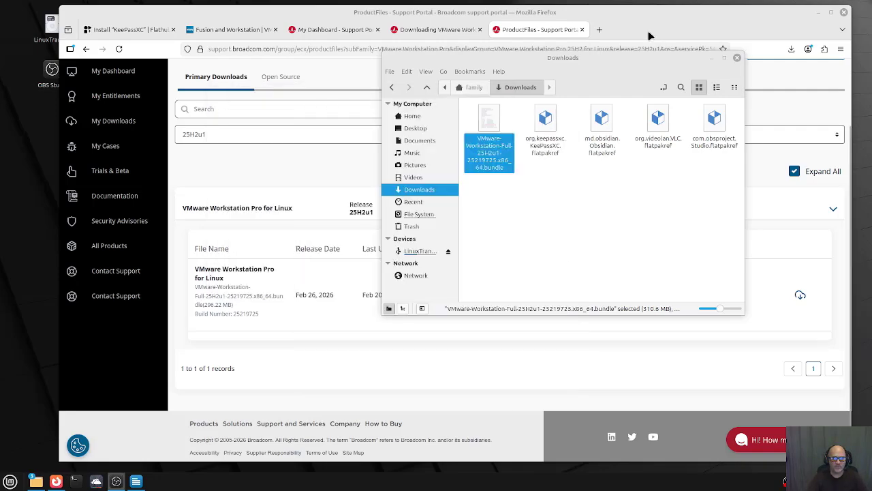
# Move the Downloads window to the other screen and minimize the browser to reveal the desktop.
pyautogui.click(636, 57)
pyautogui.moveTo(636, 57); pyautogui.dragTo(0, 79)
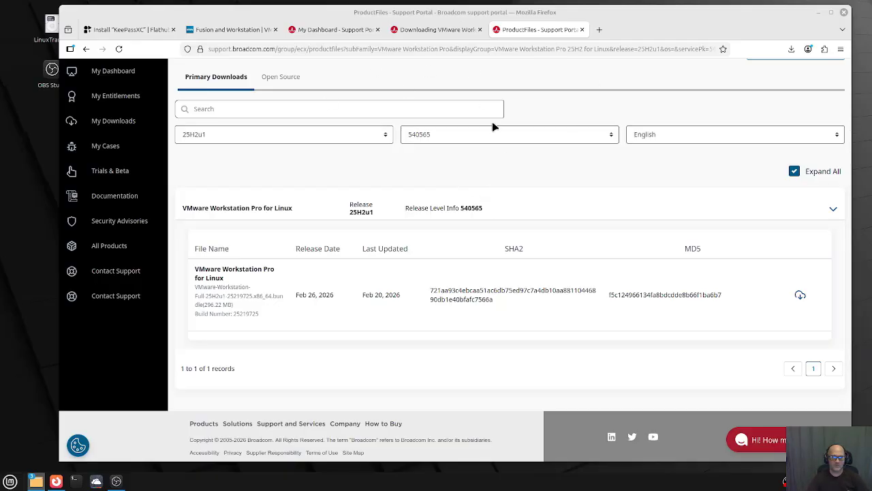
pyautogui.click(821, 13)
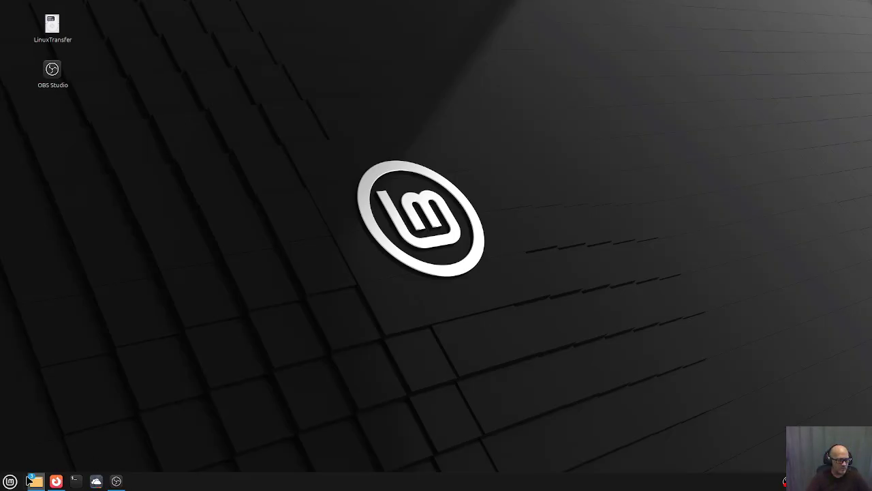
# Find VMware Workstation in the applications menu and add it to the desktop.
pyautogui.click(10, 481)
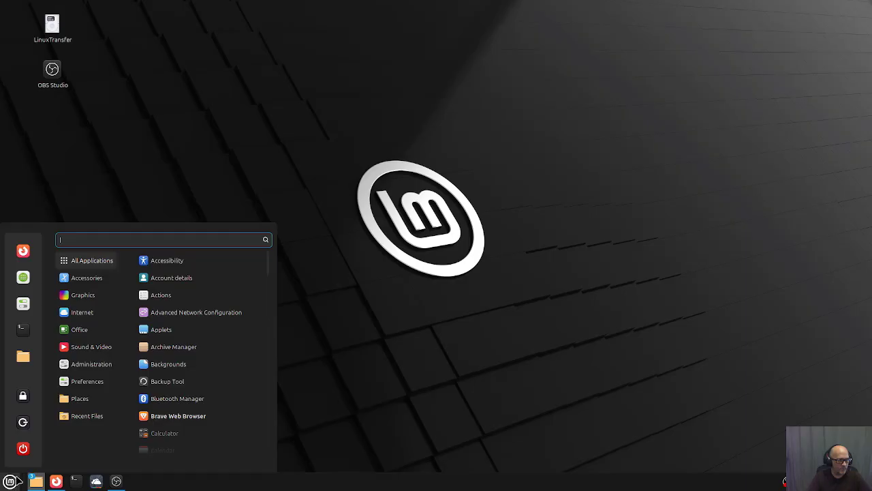
pyautogui.scroll(-5, 197, 368)
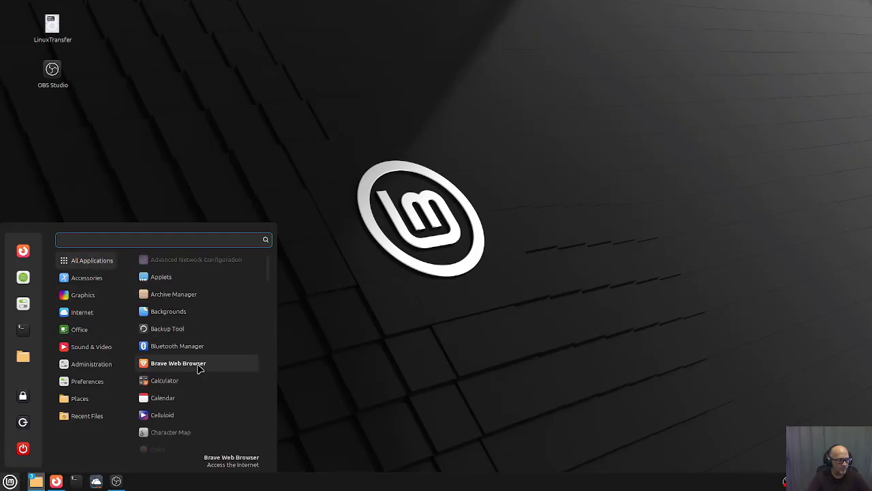
pyautogui.scroll(-10, 198, 371)
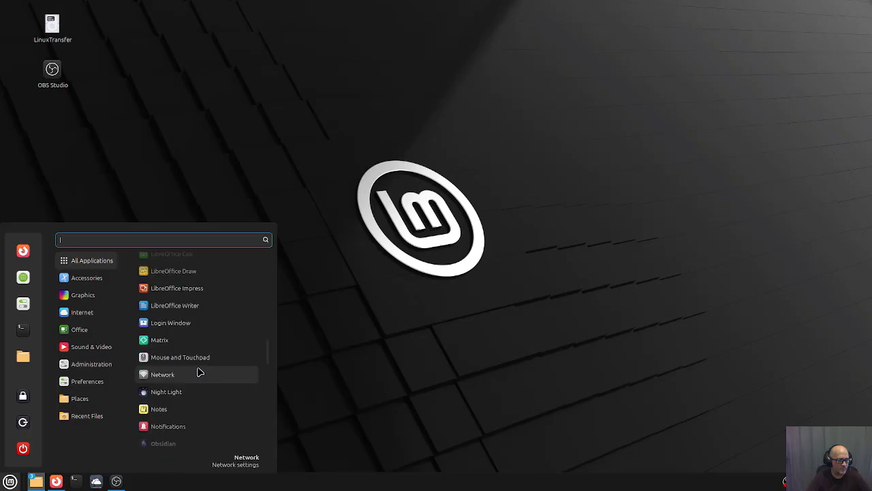
pyautogui.scroll(-10, 199, 372)
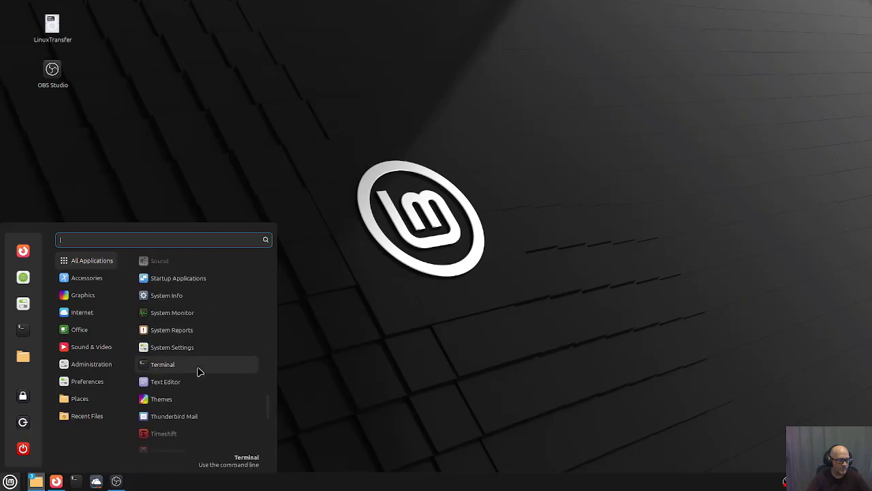
pyautogui.scroll(-5, 199, 371)
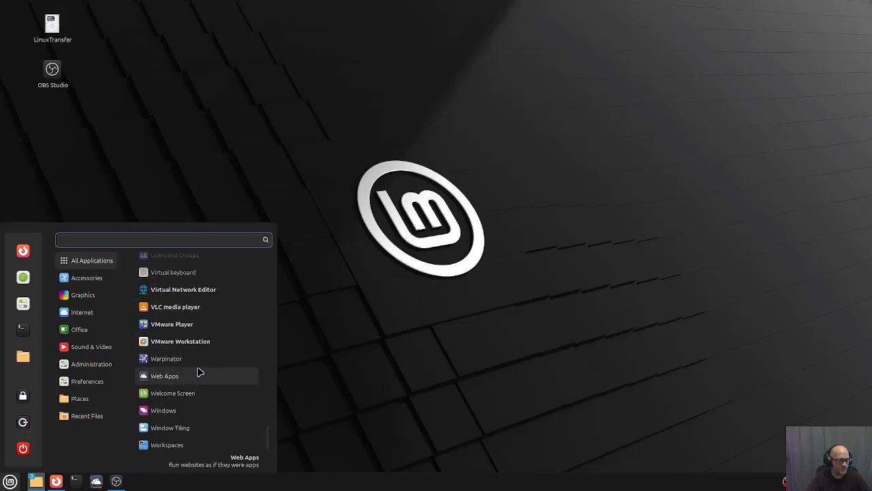
pyautogui.rightClick(189, 341)
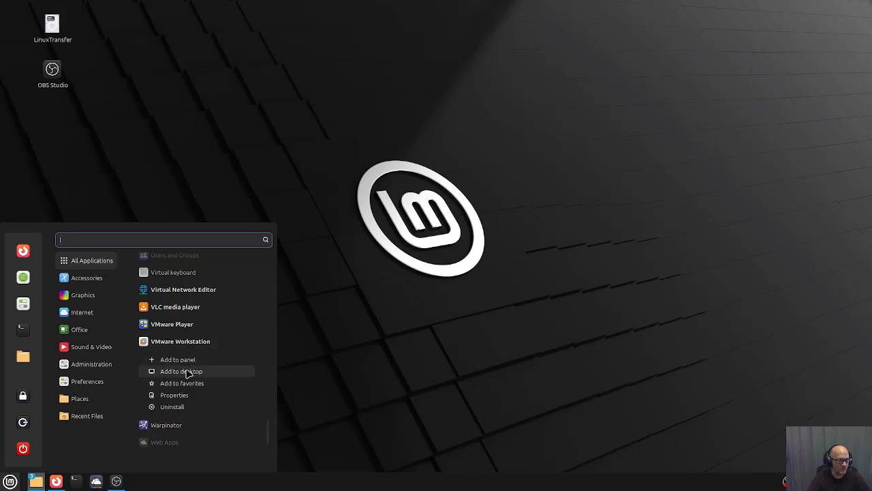
pyautogui.click(190, 372)
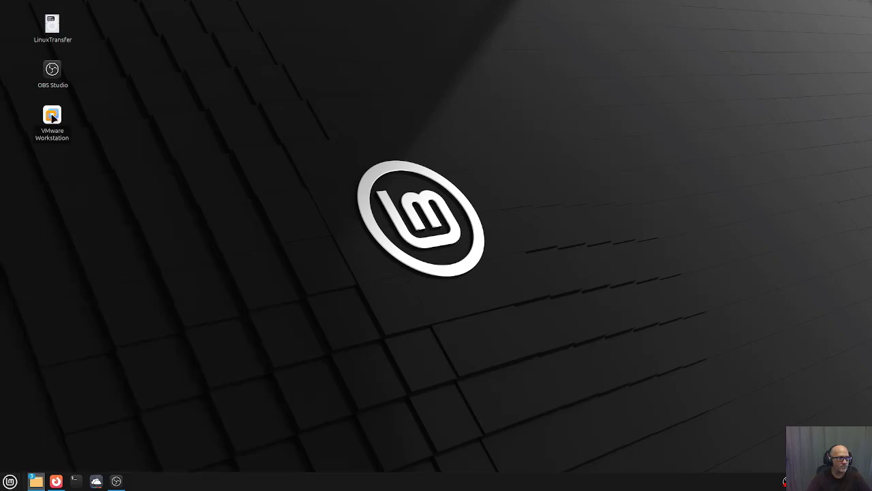
# Launch VMware Workstation from the desktop shortcut and accept both licence agreements.
pyautogui.doubleClick(53, 118)
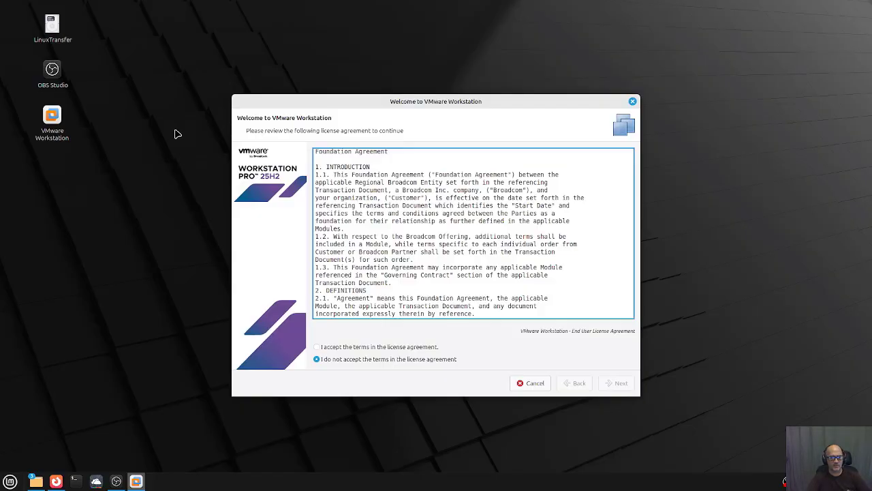
pyautogui.click(321, 348)
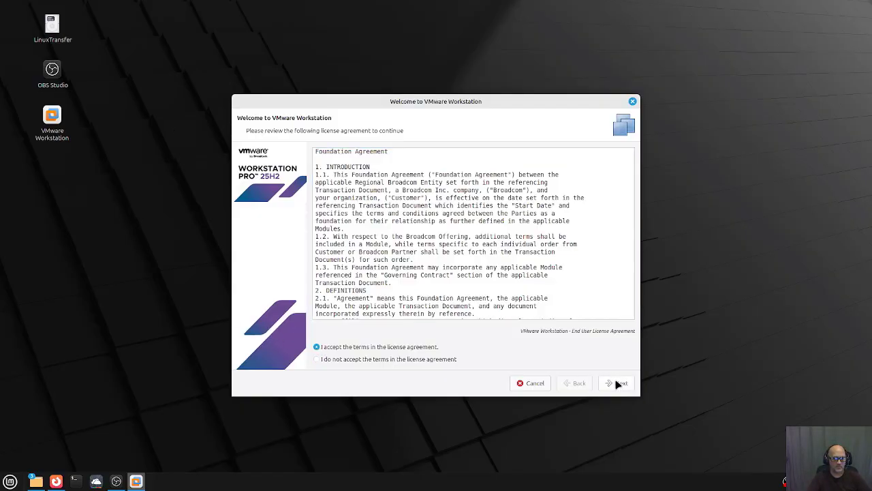
pyautogui.click(617, 384)
pyautogui.click(343, 349)
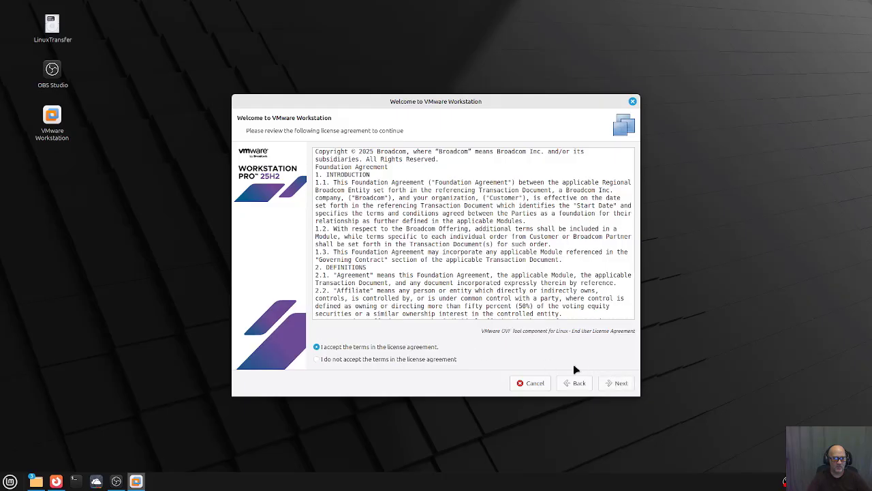
pyautogui.click(625, 387)
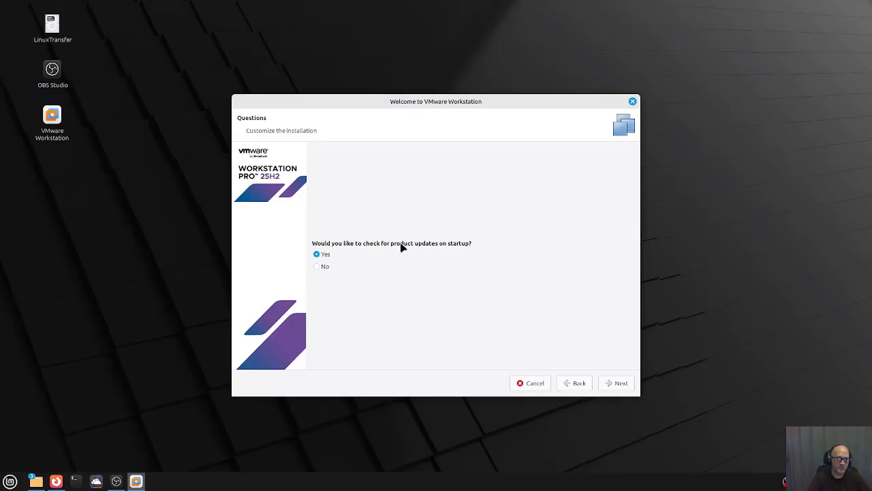
# Keep update checks on, finish the welcome setup, and authenticate with the account password.
pyautogui.click(621, 383)
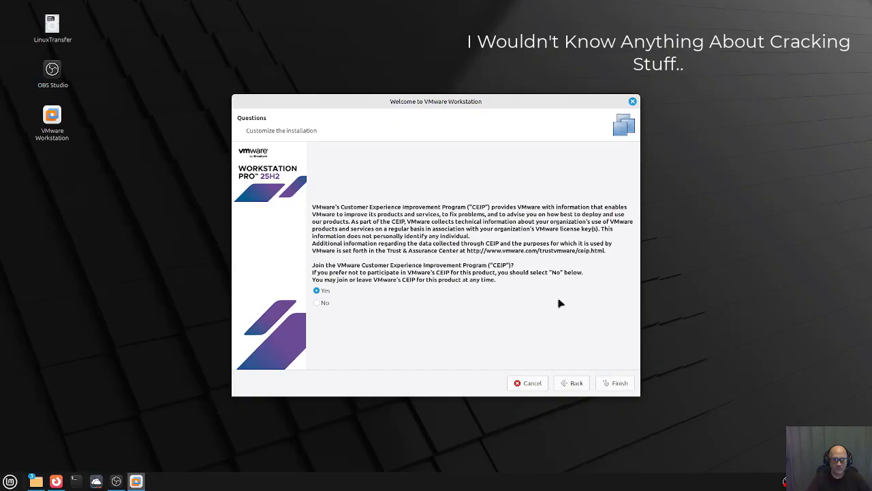
pyautogui.click(618, 384)
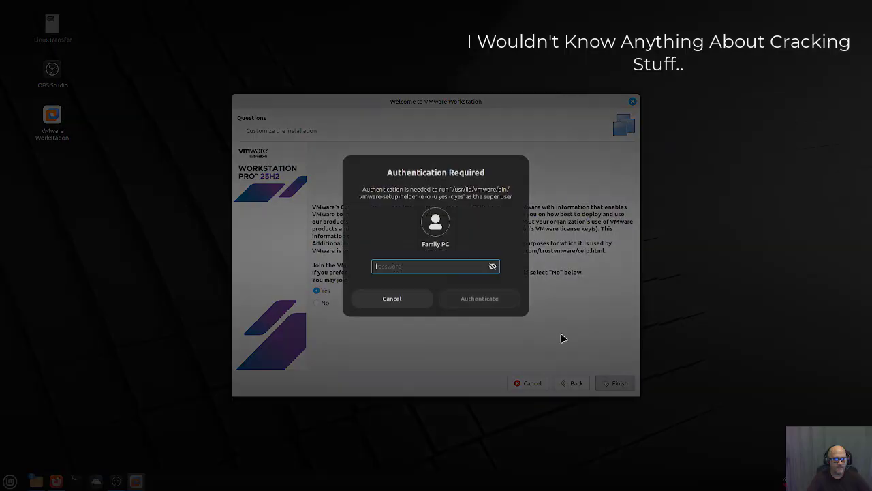
pyautogui.write('***')
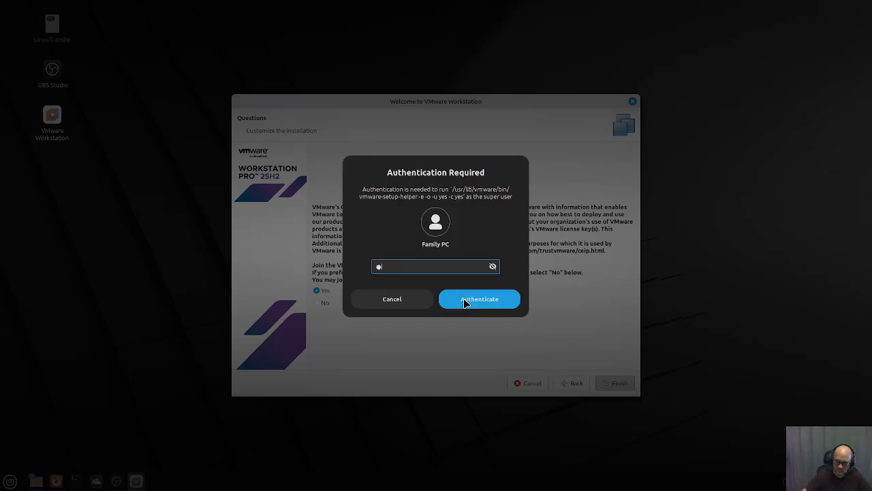
pyautogui.write('*')
pyautogui.click(463, 300)
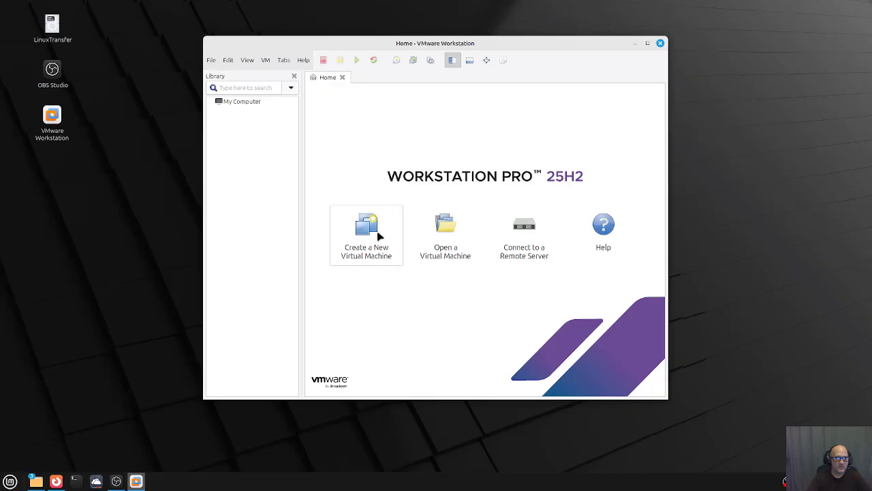
# Begin a Typical new virtual machine, select Use ISO image, and browse for the ISO file.
pyautogui.click(374, 230)
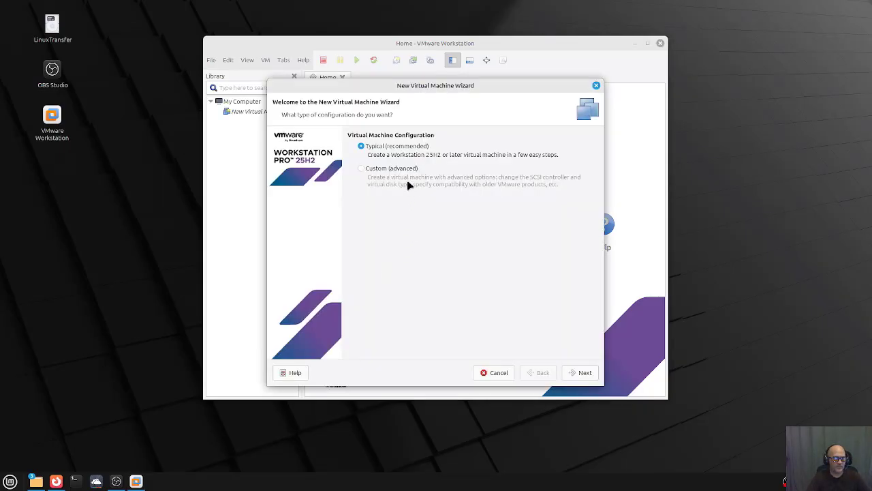
pyautogui.click(580, 374)
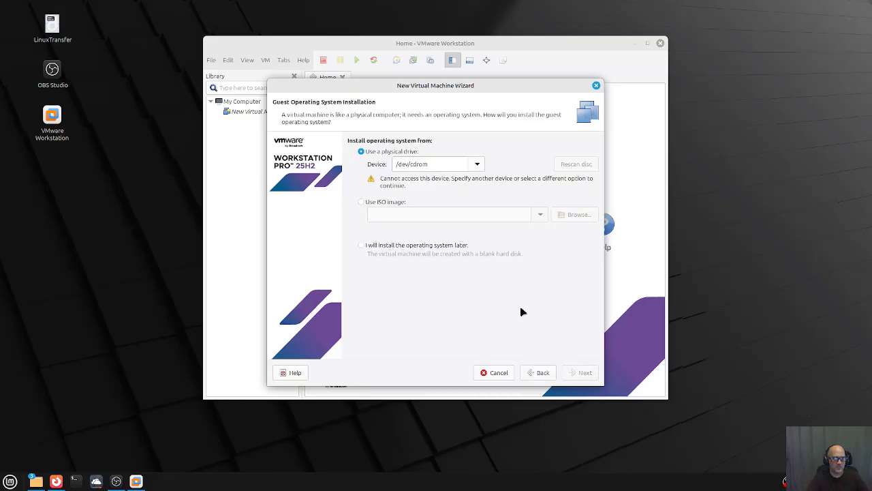
pyautogui.click(361, 203)
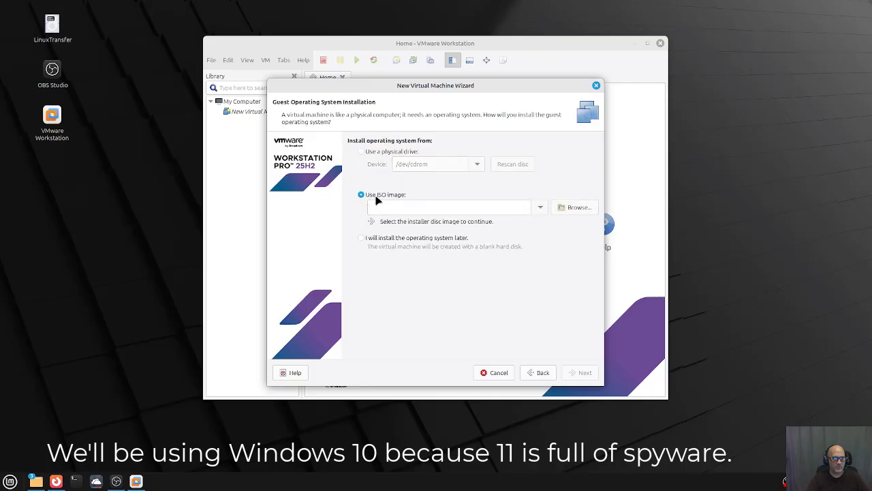
pyautogui.click(575, 210)
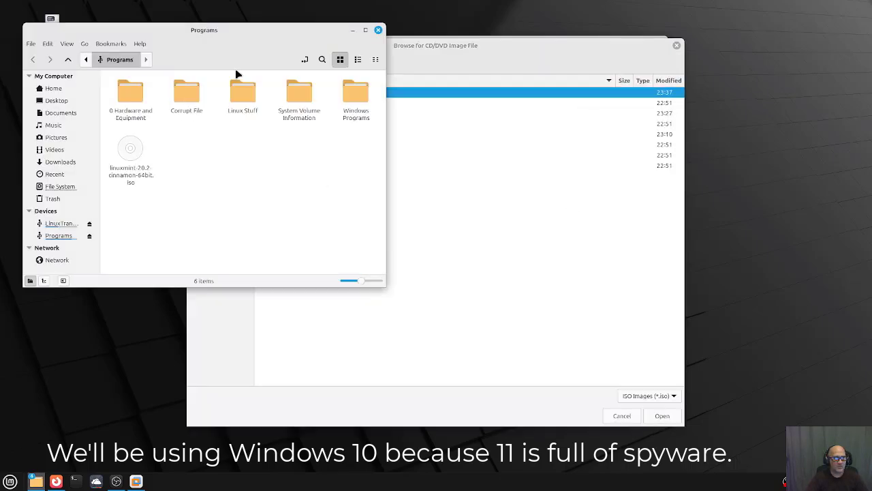
# Pick the EN-US ISO in Programs > Windows Programs > Windows > Windows 10 as the install image.
pyautogui.click(352, 30)
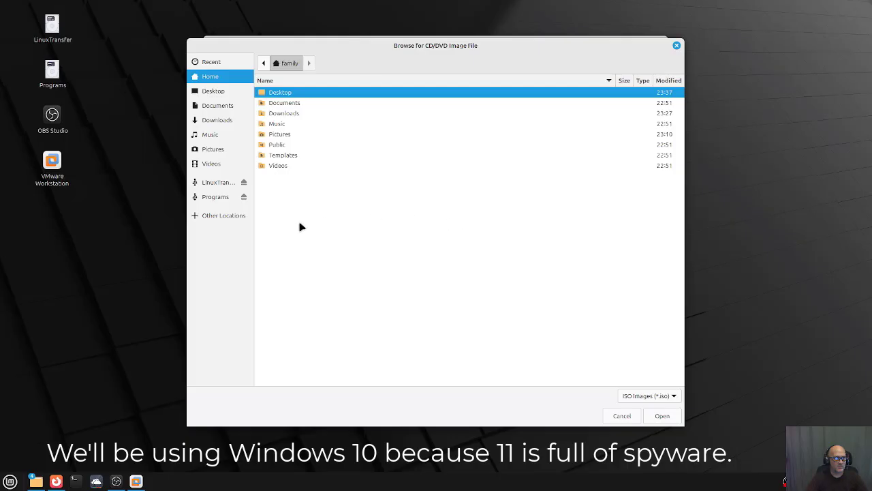
pyautogui.click(212, 199)
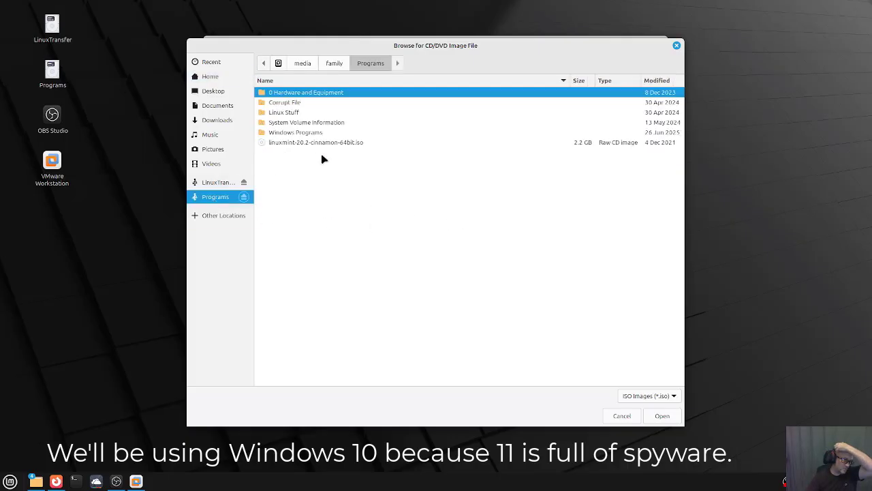
pyautogui.doubleClick(308, 133)
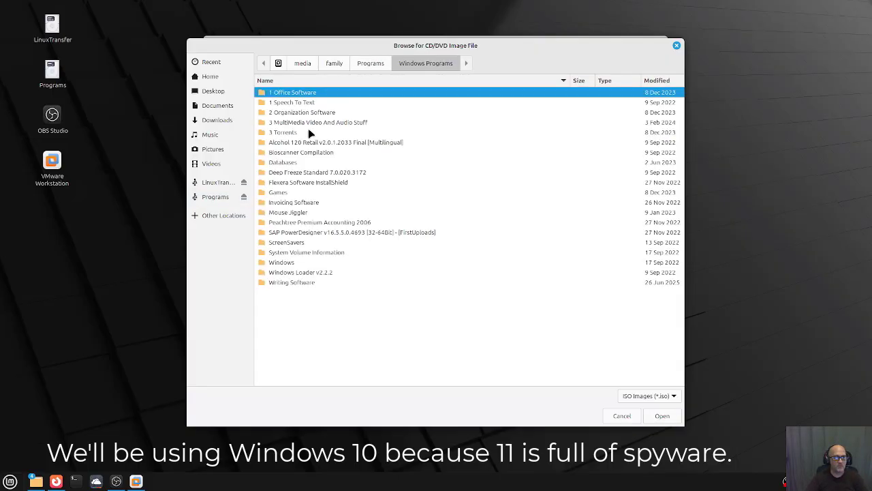
pyautogui.doubleClick(294, 262)
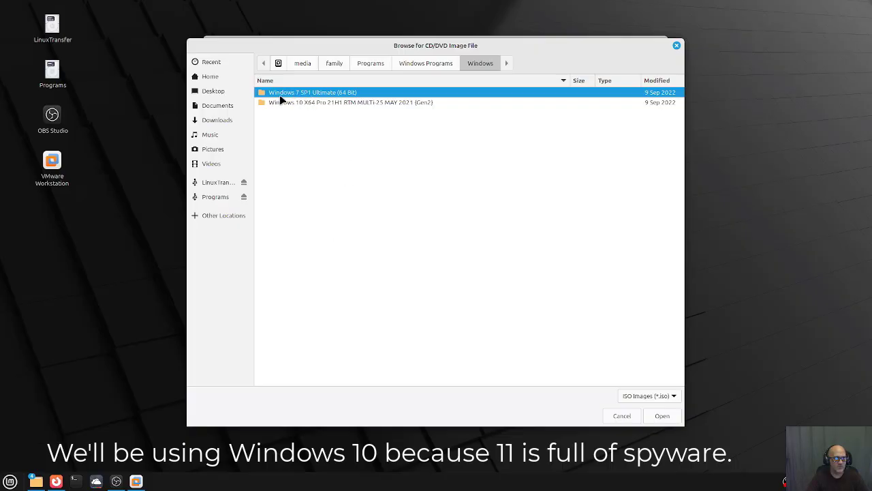
pyautogui.doubleClick(324, 103)
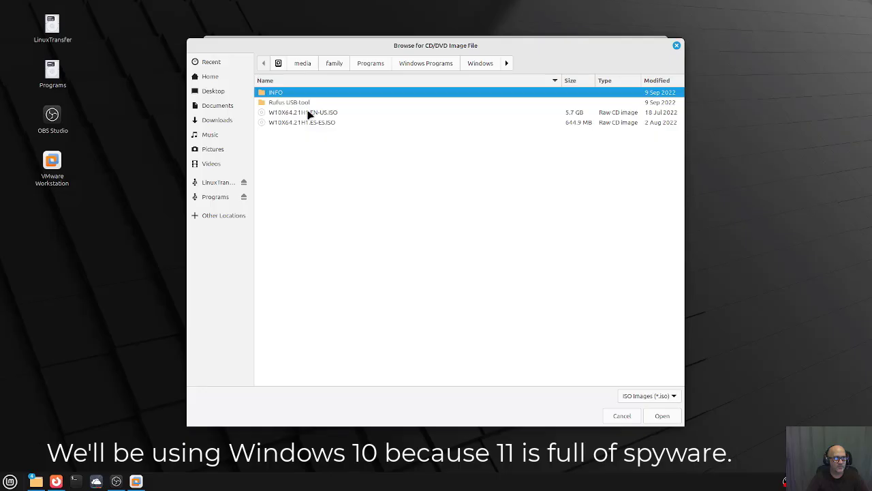
pyautogui.click(308, 113)
pyautogui.press('Return')
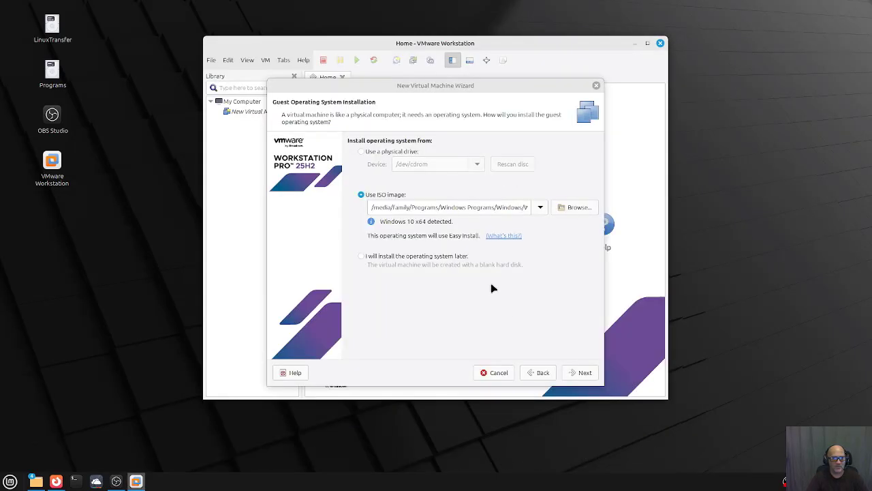
# Choose Windows 10 Pro as the edition and proceed without a product key.
pyautogui.click(578, 374)
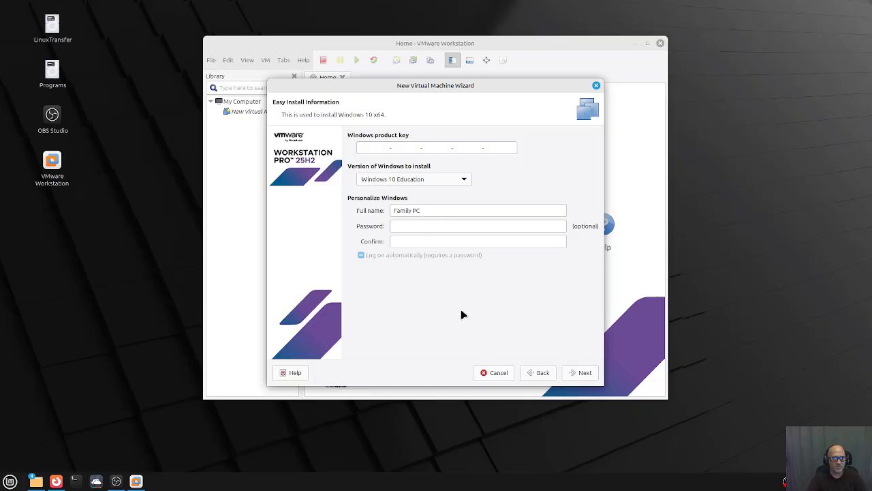
pyautogui.click(408, 181)
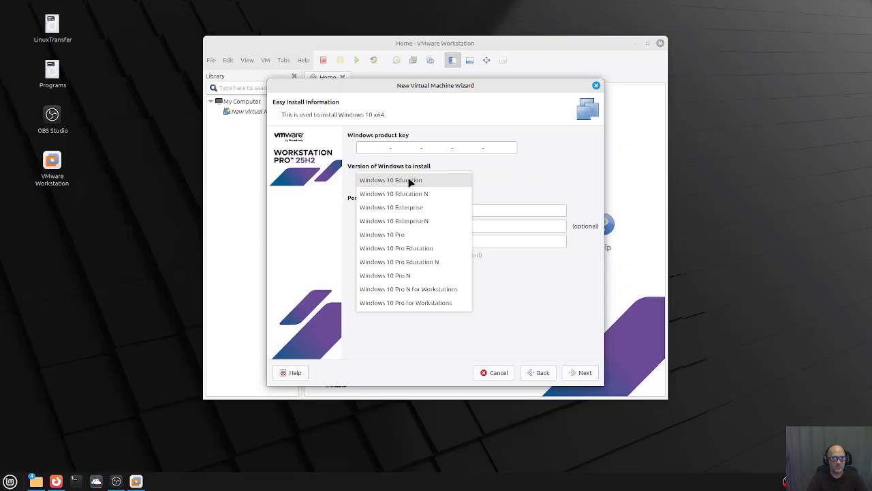
pyautogui.click(407, 235)
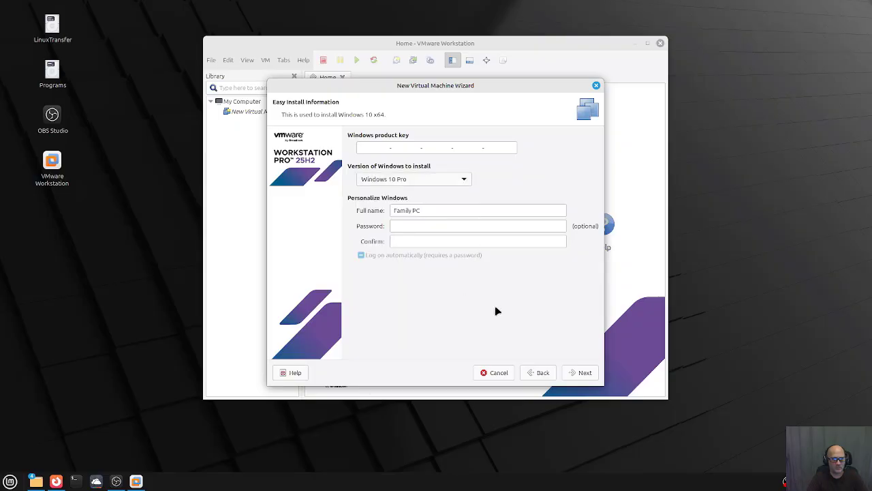
pyautogui.click(573, 373)
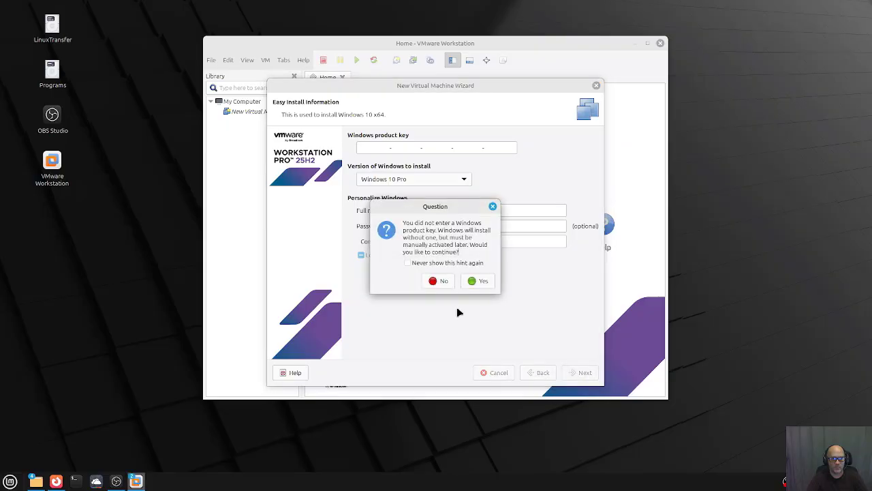
pyautogui.click(480, 280)
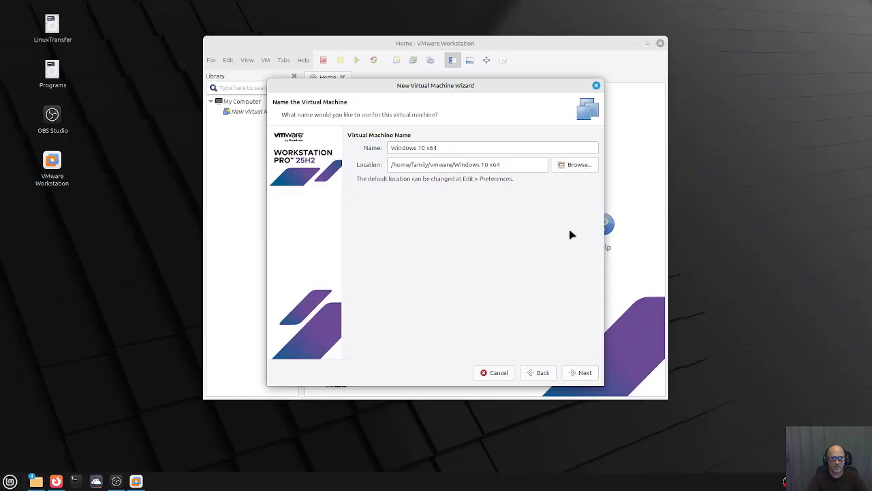
# Keep the default name and location, and set a 150 GB maximum disk stored as a single file.
pyautogui.click(593, 373)
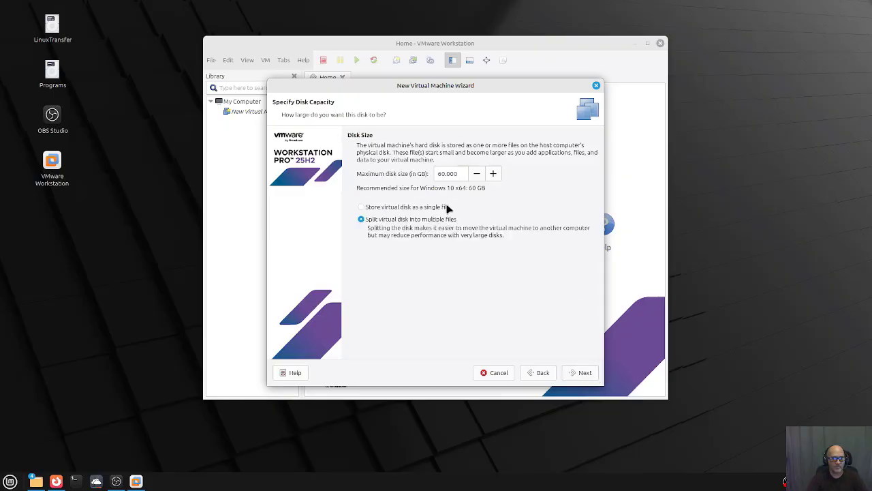
pyautogui.moveTo(464, 175); pyautogui.dragTo(409, 176)
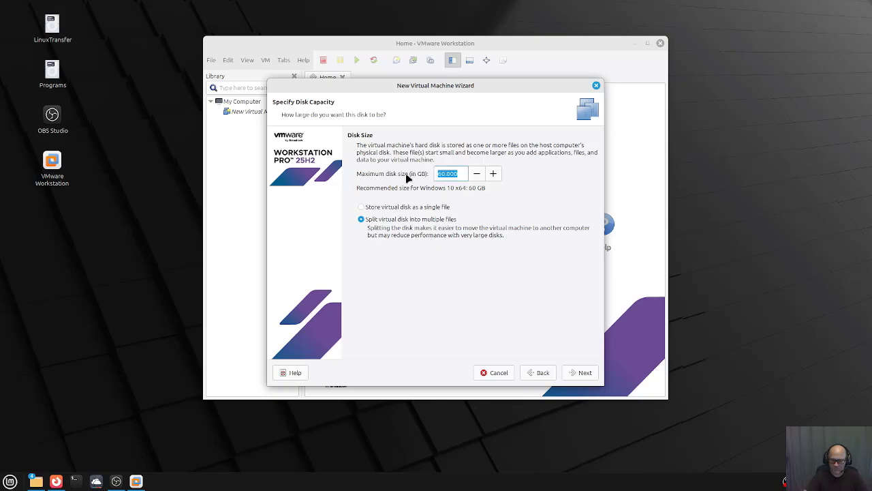
pyautogui.write('150')
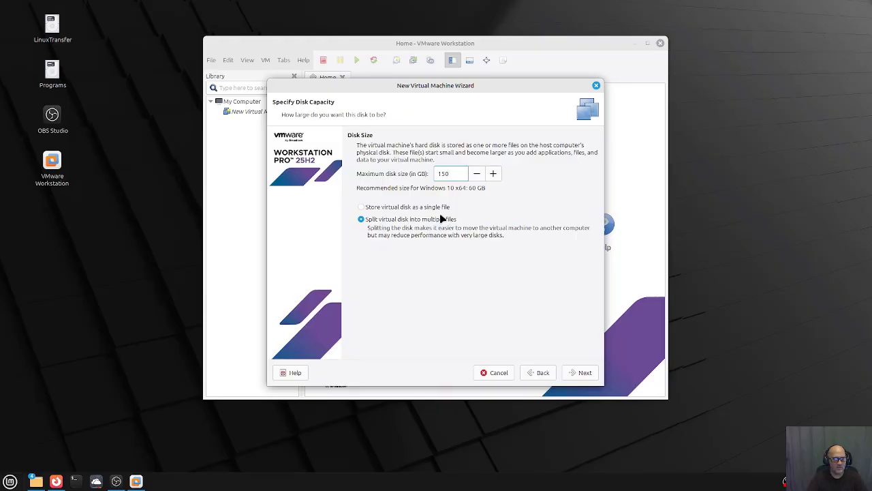
pyautogui.click(361, 206)
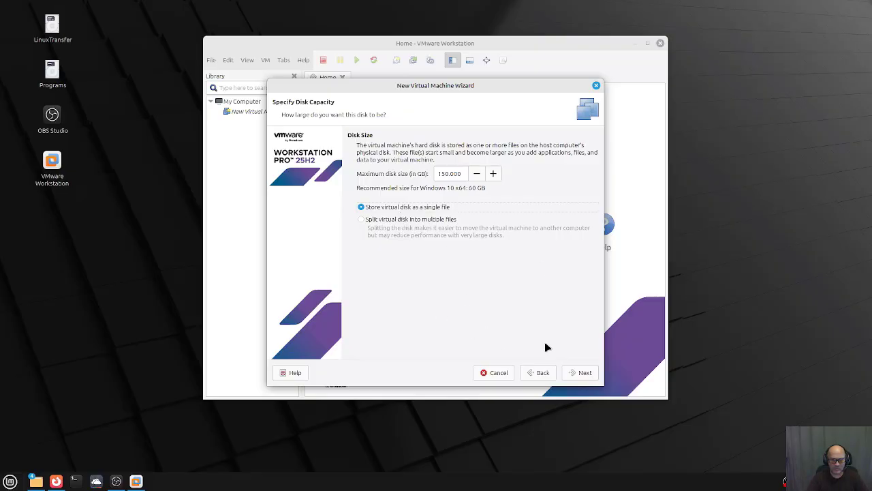
pyautogui.click(578, 372)
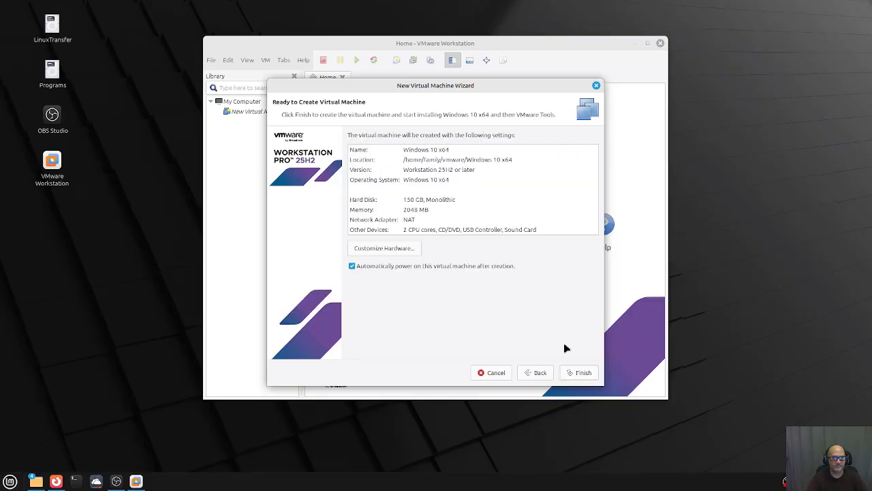
# In Customize Hardware, raise the VM's memory from 2048 MB to 16000 MB and close.
pyautogui.click(401, 250)
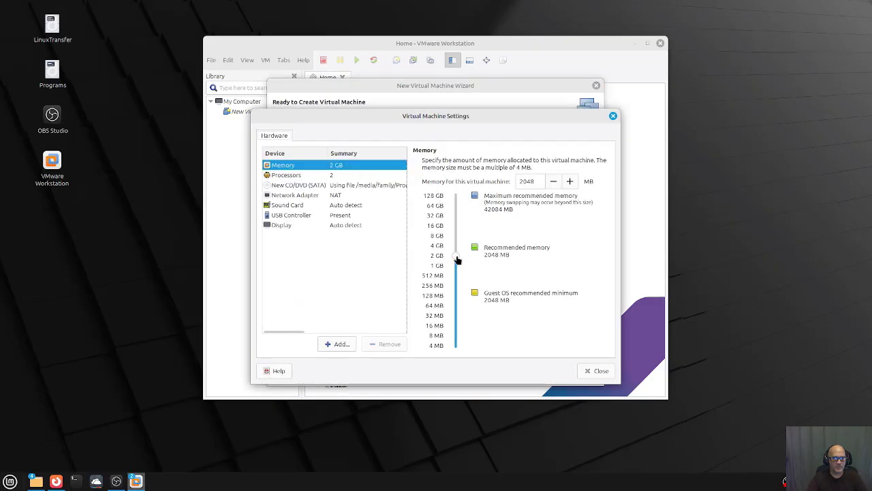
pyautogui.moveTo(456, 258); pyautogui.dragTo(455, 229)
pyautogui.click(571, 181)
pyautogui.click(570, 181)
pyautogui.click(571, 181)
pyautogui.click(571, 181)
pyautogui.moveTo(455, 230); pyautogui.dragTo(456, 222)
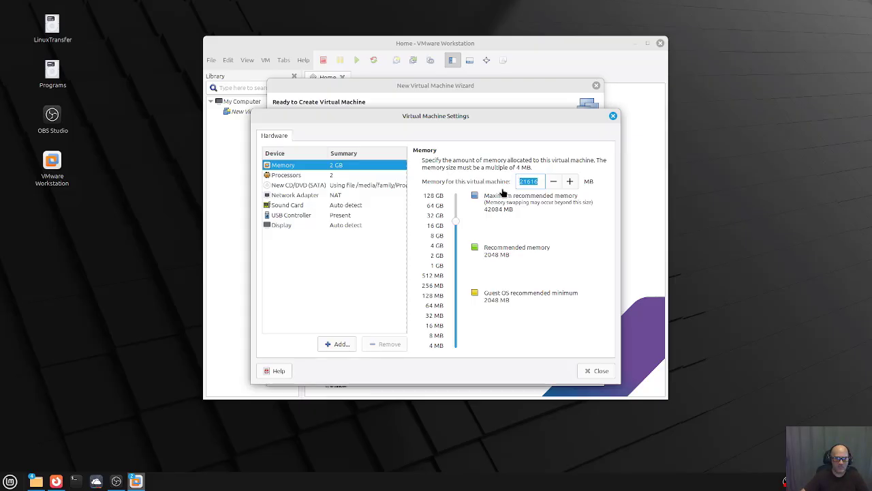
pyautogui.write('16000')
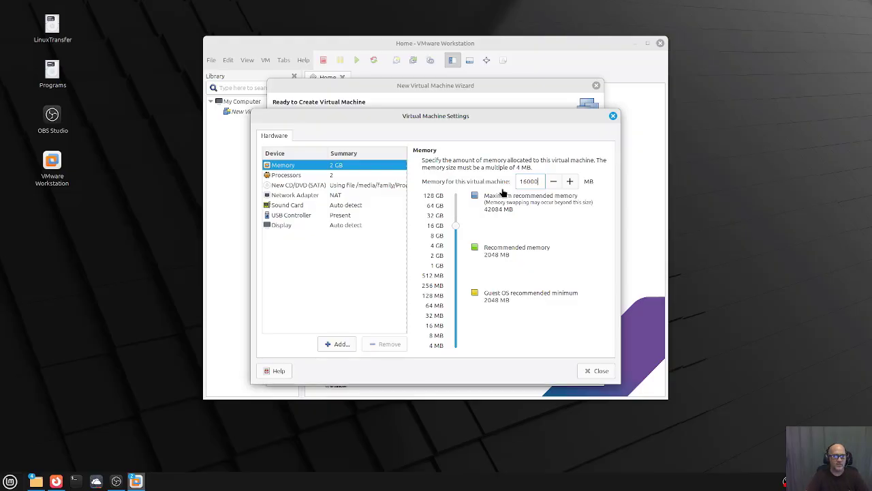
pyautogui.click(290, 176)
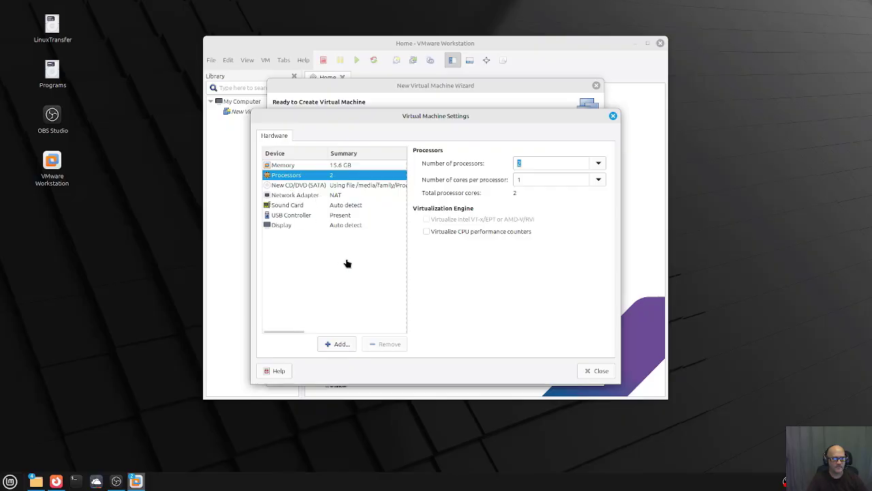
pyautogui.click(590, 372)
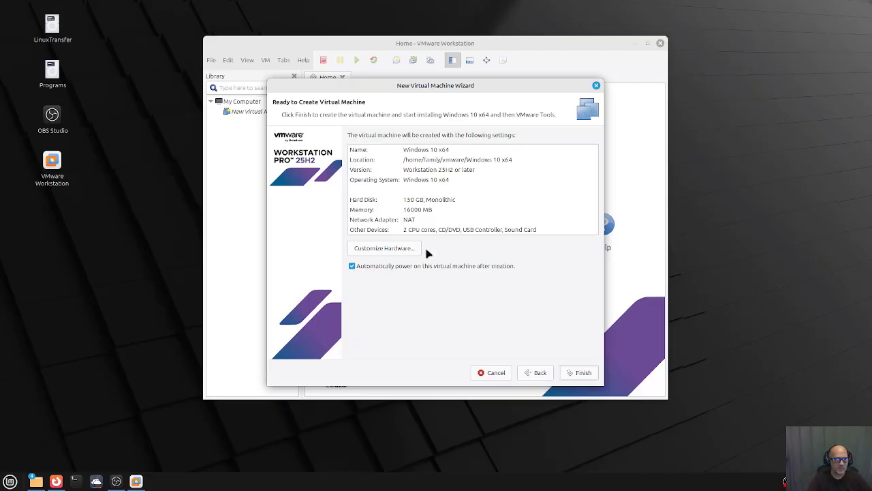
# Finish the wizard and dismiss the swap-space hint and Removable Devices notice while Windows boots.
pyautogui.click(576, 373)
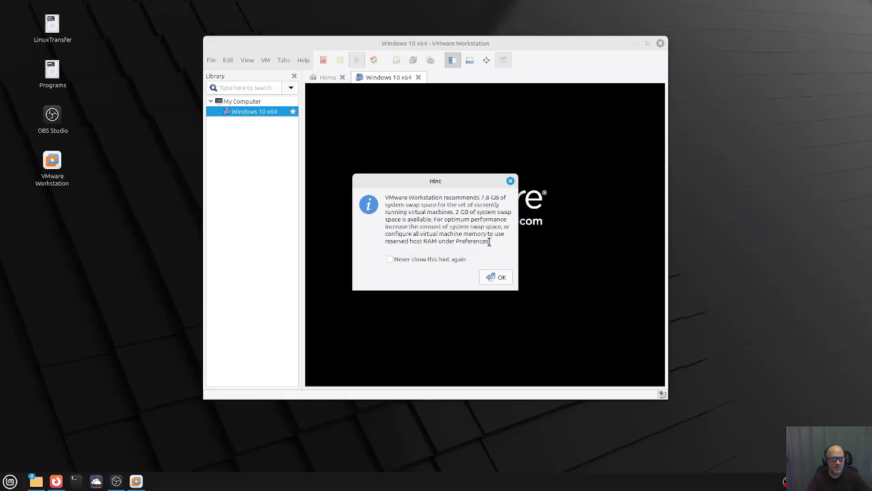
pyautogui.click(497, 278)
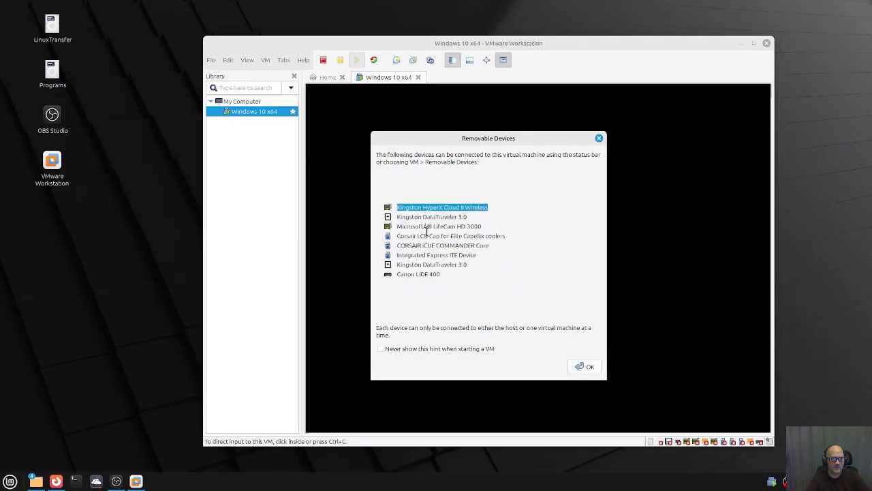
pyautogui.click(587, 368)
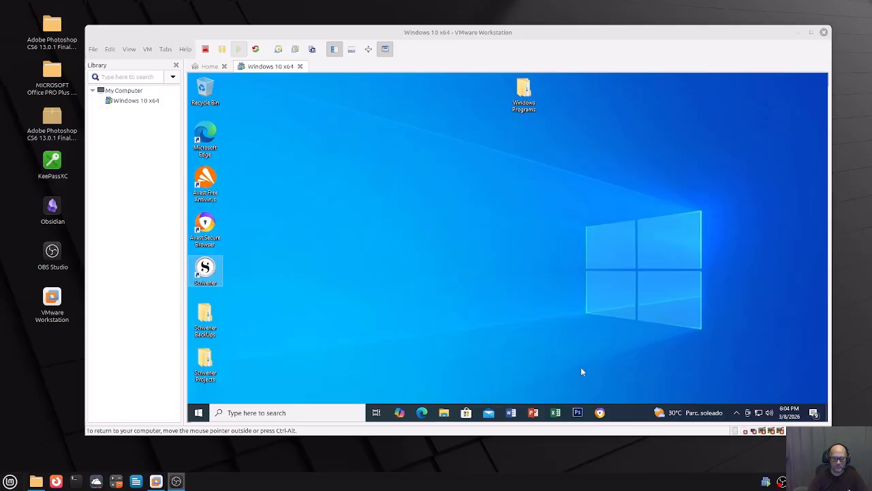
# Unpin Microsoft Store and Mail from the Windows 10 guest's taskbar.
pyautogui.rightClick(467, 414)
pyautogui.click(458, 395)
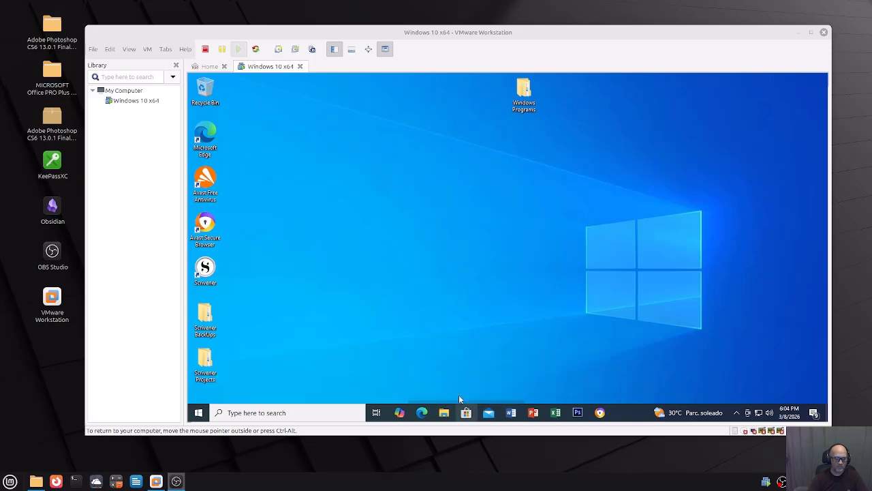
pyautogui.rightClick(467, 413)
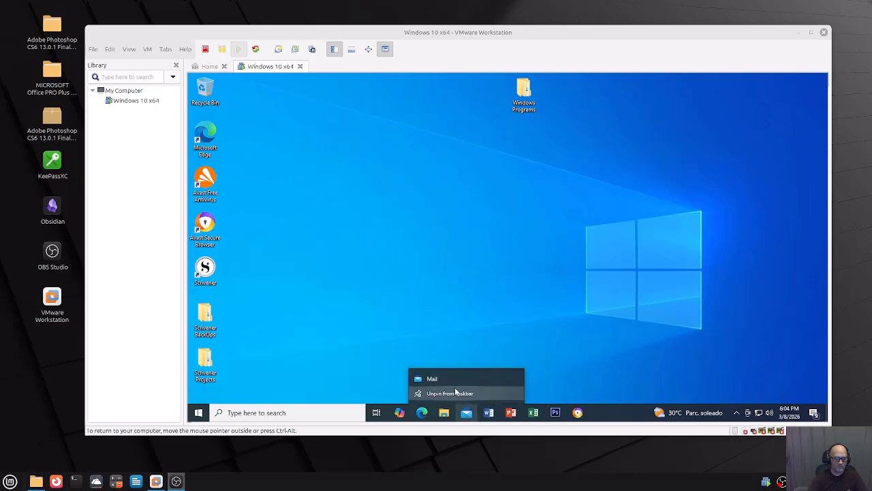
pyautogui.click(454, 394)
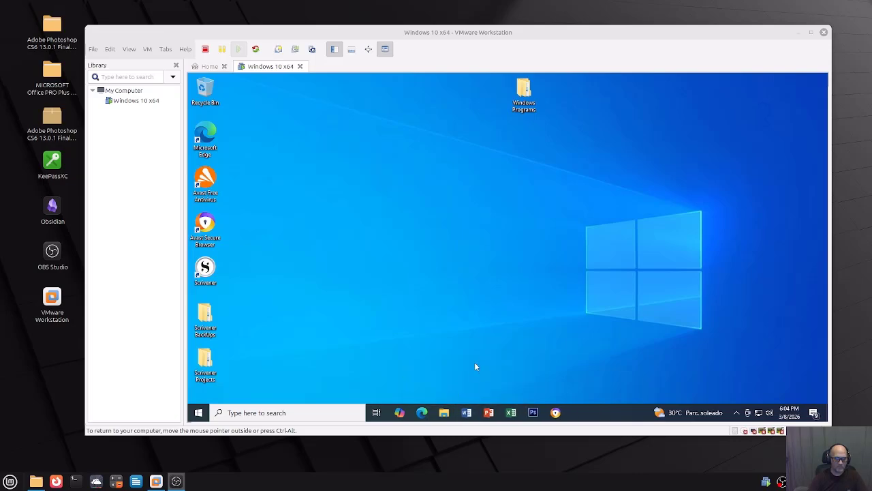
# Unpin Copilot and Avast Secure Browser from the taskbar, then bring up the desktop's context menu.
pyautogui.rightClick(400, 415)
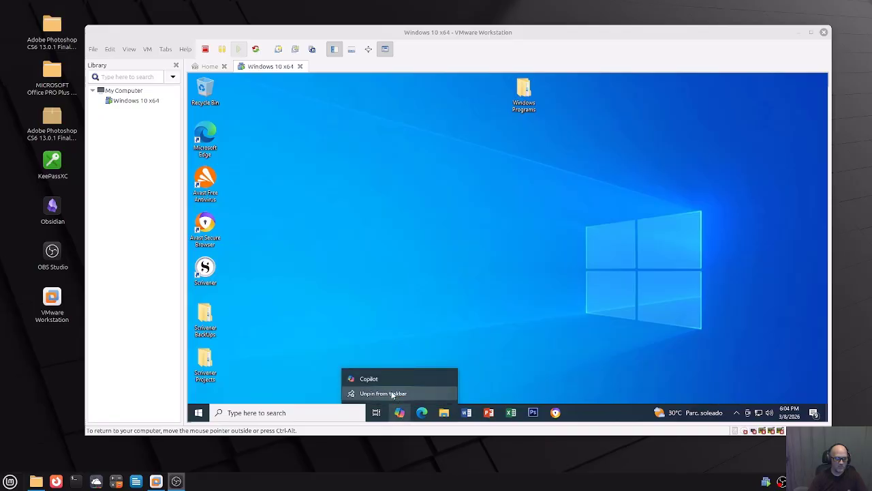
pyautogui.click(392, 395)
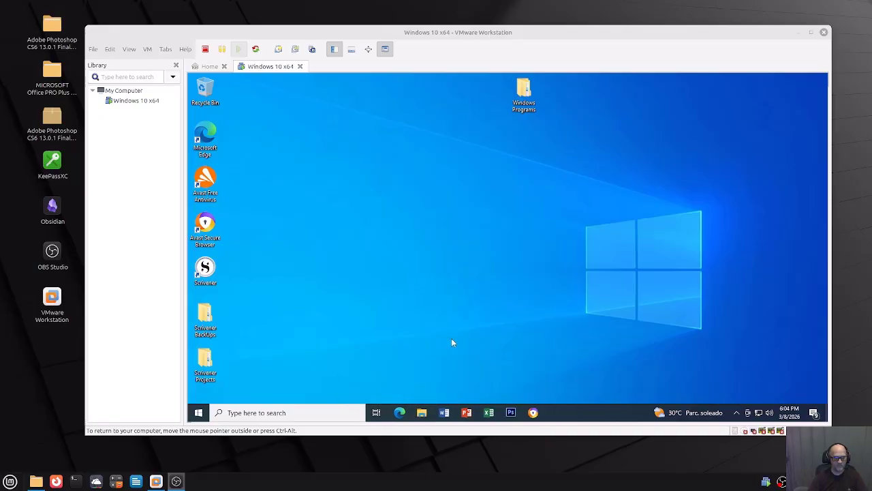
pyautogui.rightClick(534, 413)
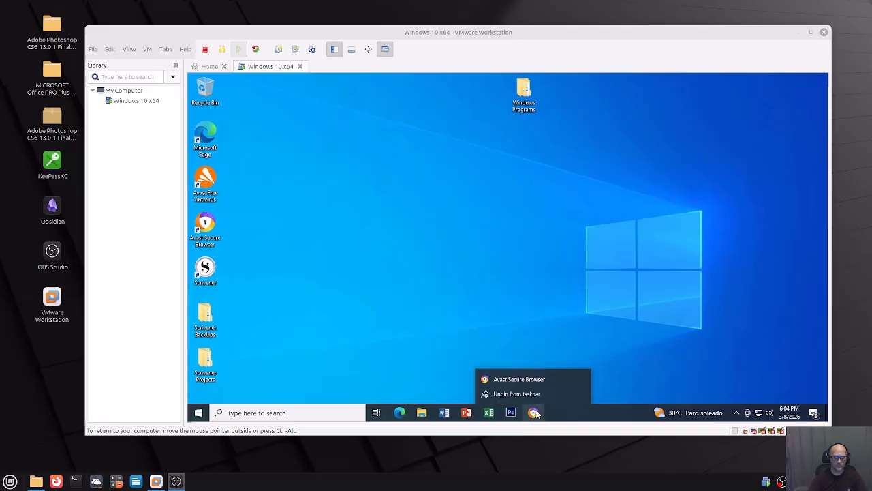
pyautogui.click(517, 394)
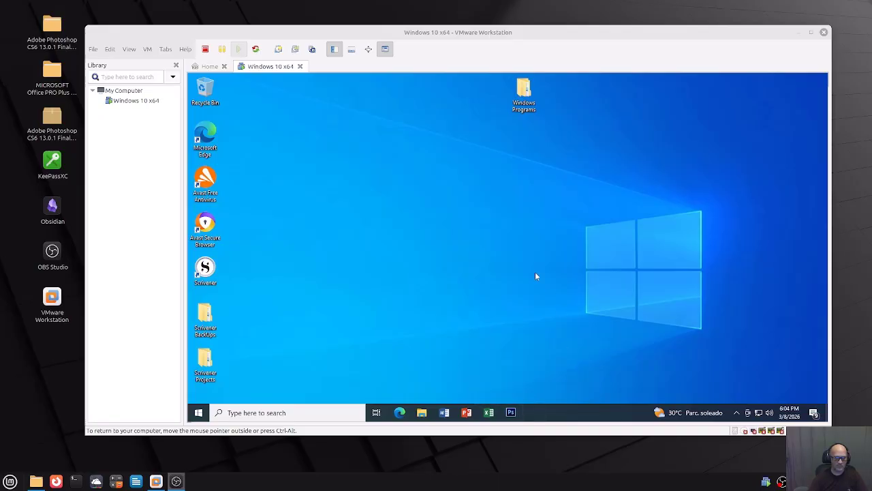
pyautogui.rightClick(431, 214)
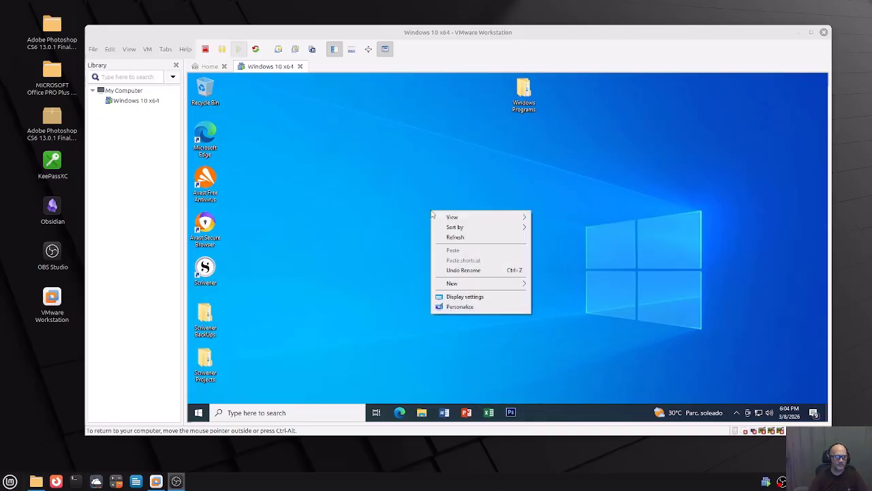
# Change the guest desktop background to the solid colour Gray dark through Personalize, then close Settings.
pyautogui.click(462, 297)
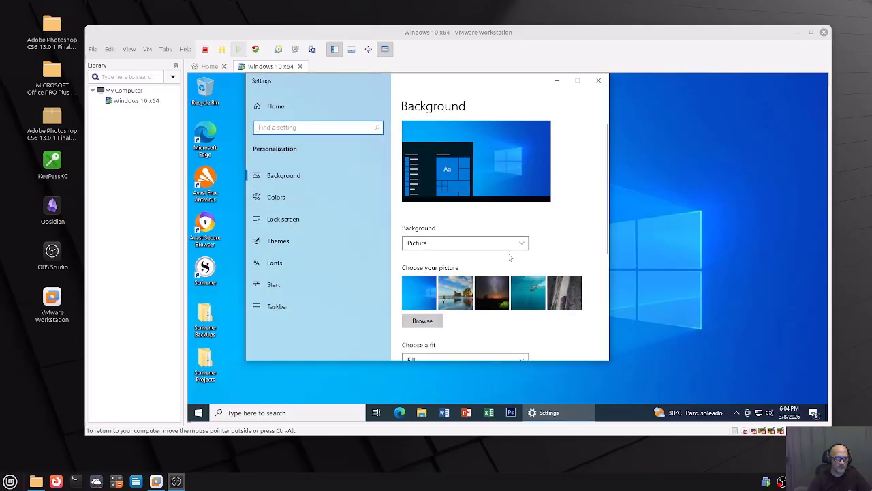
pyautogui.click(492, 244)
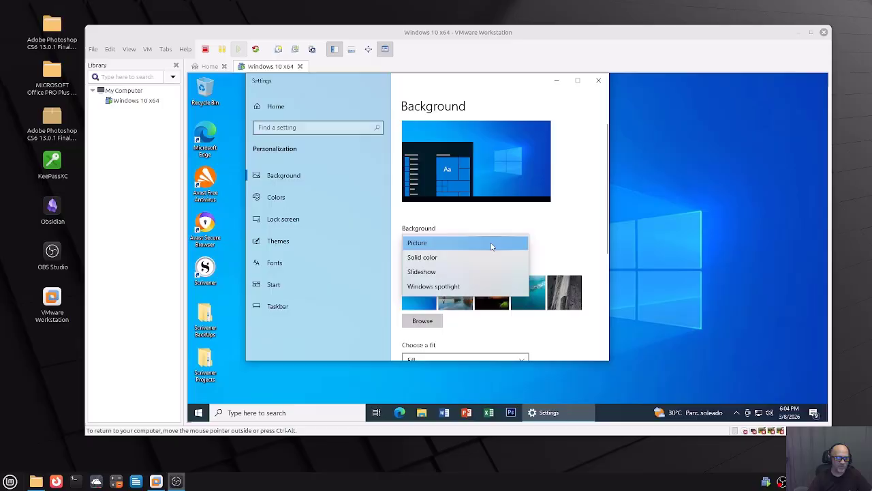
pyautogui.click(423, 257)
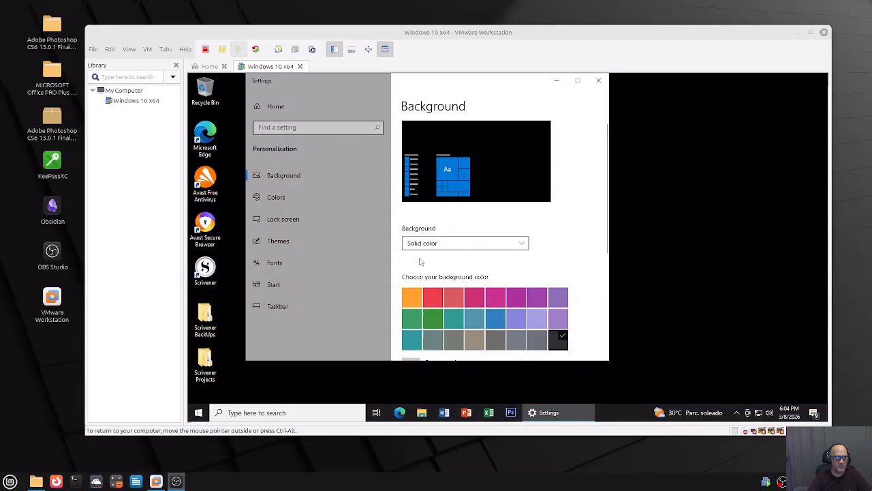
pyautogui.click(535, 337)
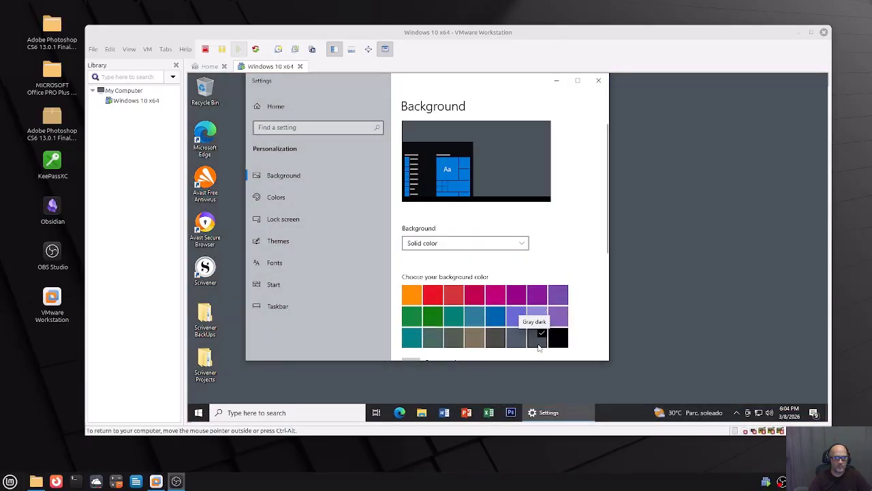
pyautogui.click(599, 81)
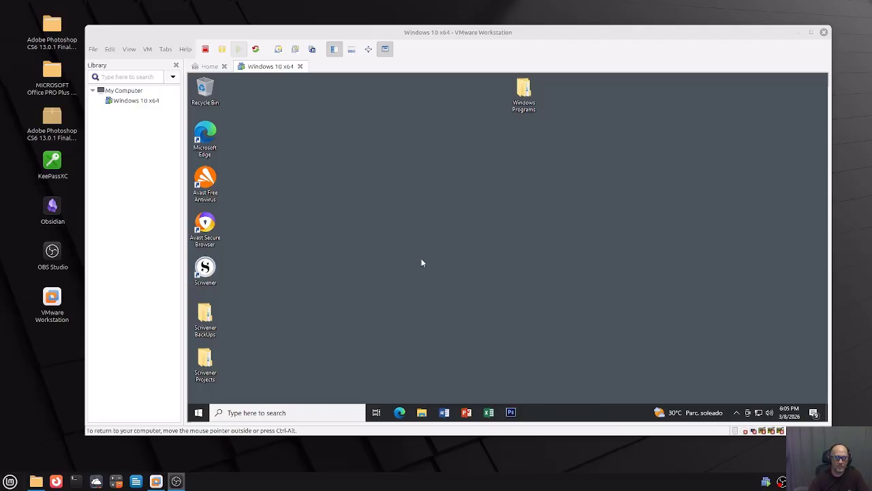
# Launch Photoshop CS6 from the guest taskbar and close it once its empty workspace appears.
pyautogui.click(510, 414)
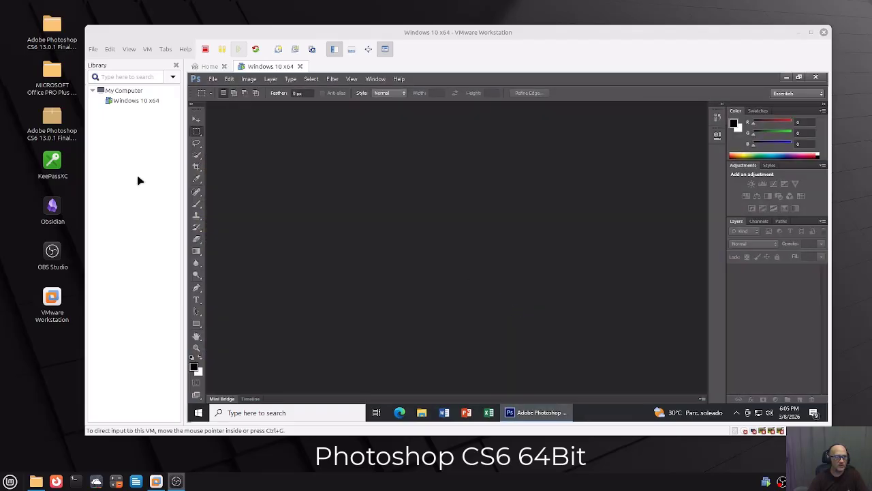
pyautogui.click(815, 78)
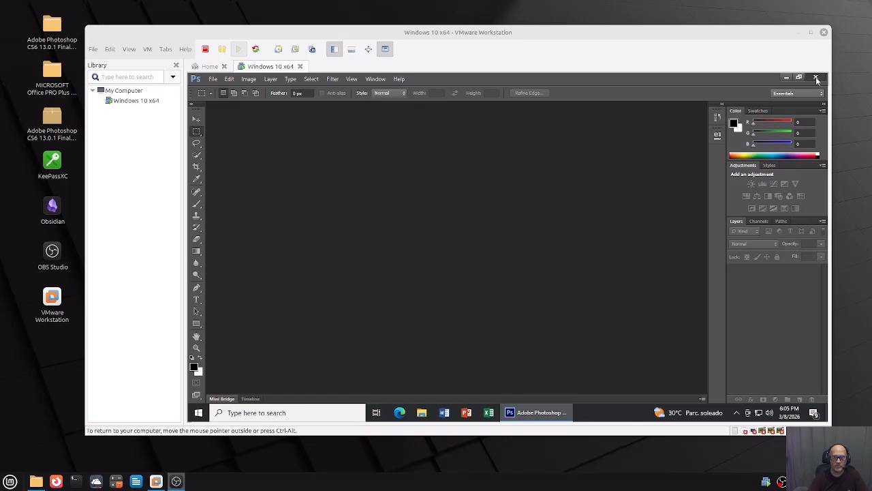
# Open Microsoft Edge in the guest and run a web search for 'image'.
pyautogui.doubleClick(205, 133)
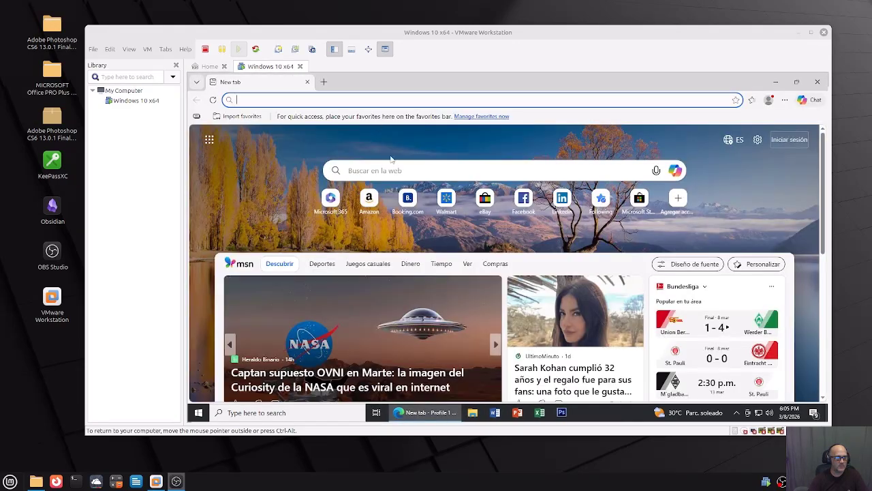
pyautogui.click(385, 169)
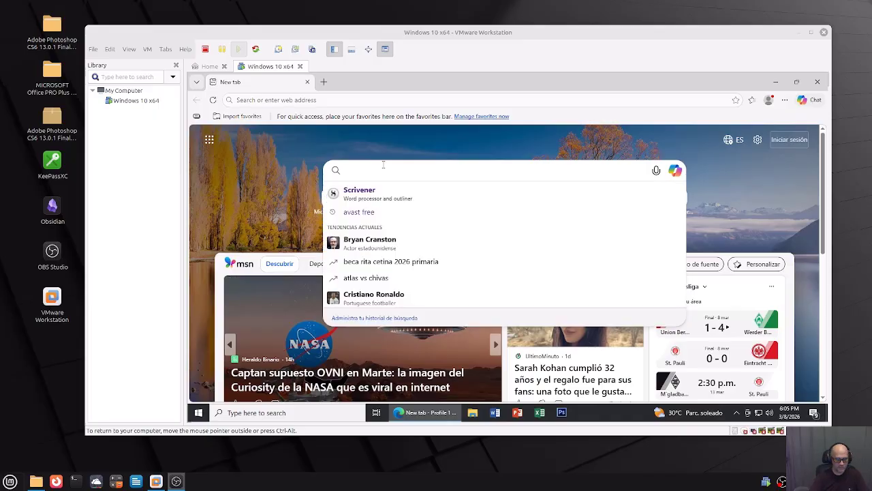
pyautogui.write('image')
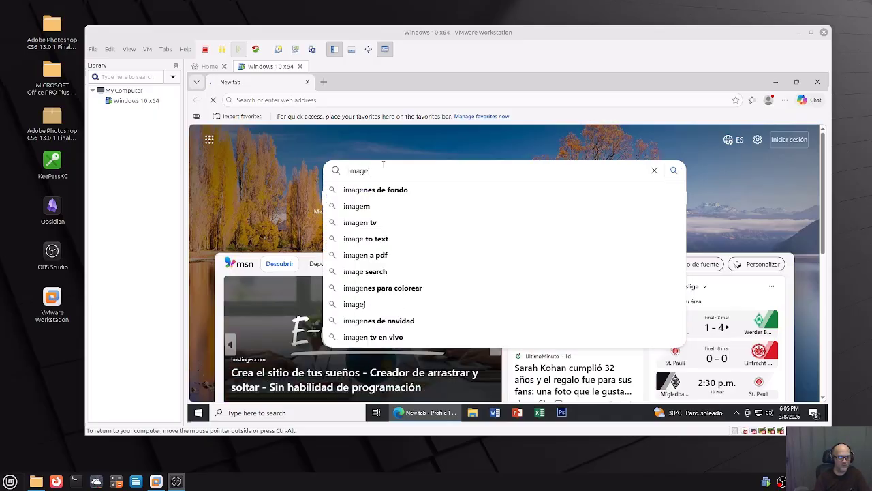
pyautogui.press('Return')
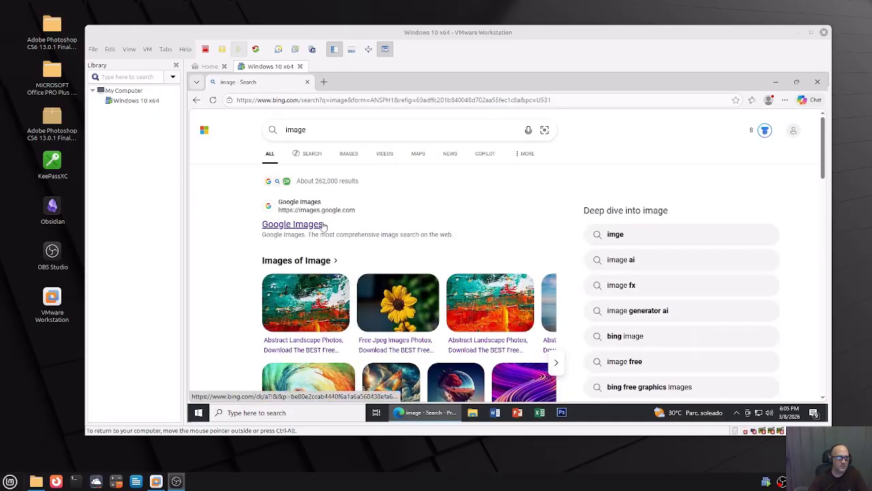
# Open the Bing image results, view the sunflower photo enlarged, and cancel a Save as.
pyautogui.scroll(-2, 399, 305)
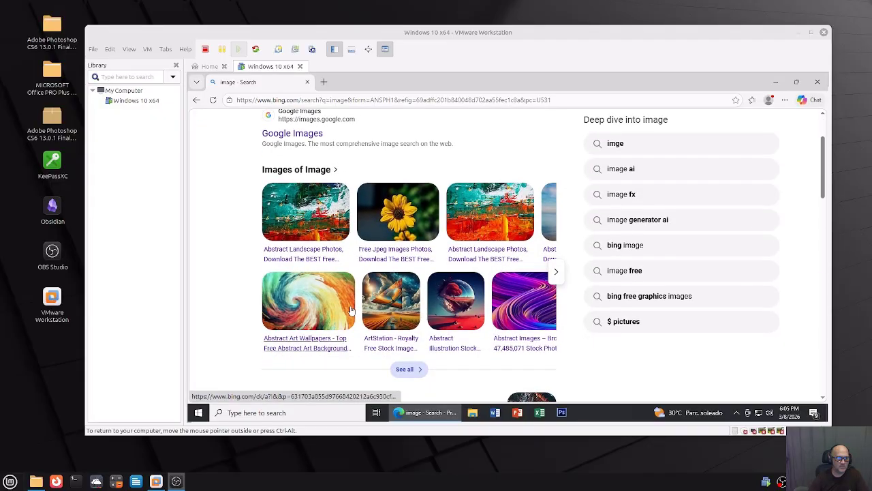
pyautogui.click(413, 211)
pyautogui.click(278, 218)
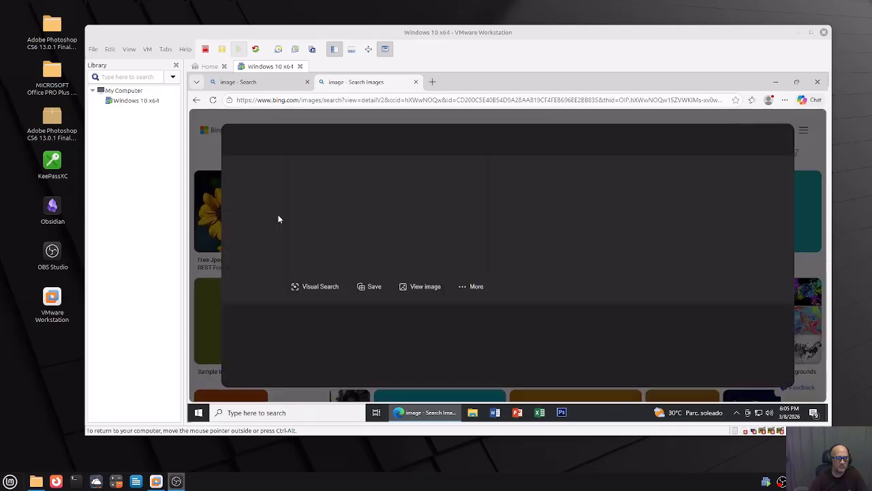
pyautogui.rightClick(378, 227)
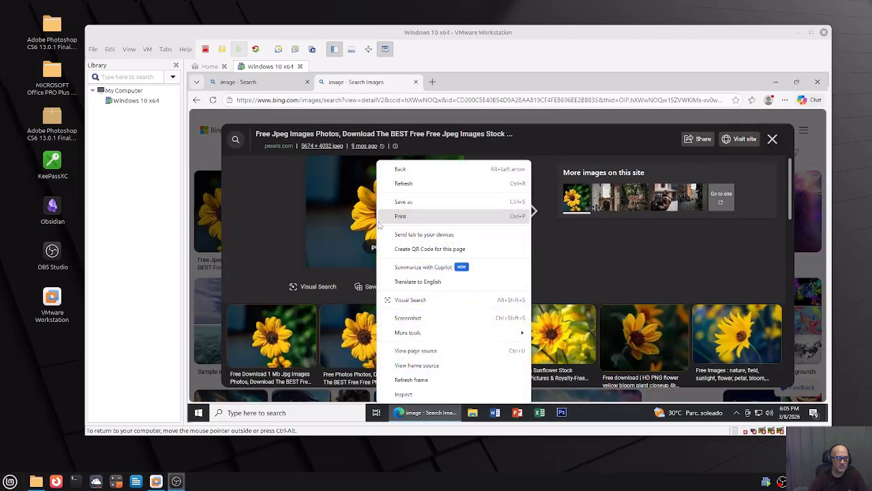
pyautogui.click(401, 201)
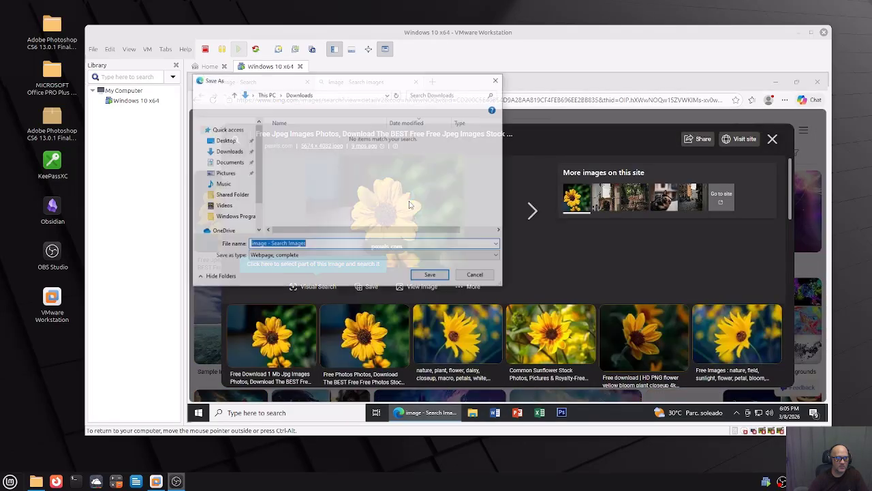
pyautogui.click(484, 275)
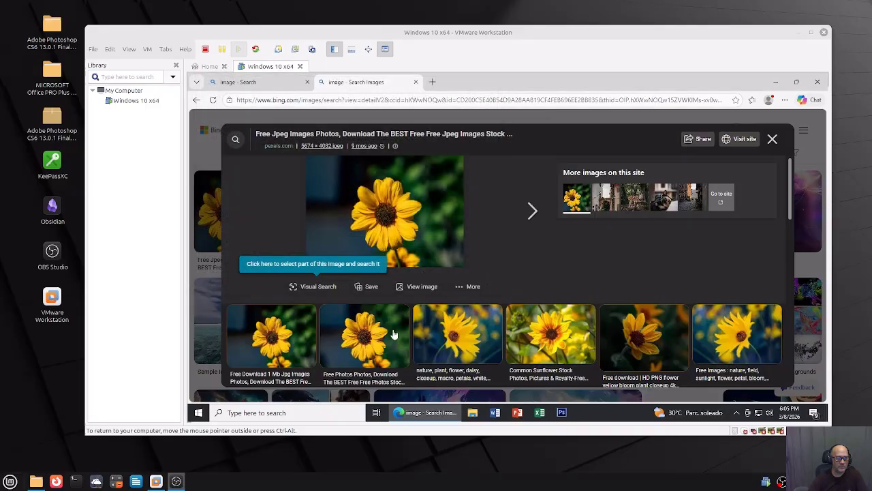
# Open the Linux Mint application menu, scroll through it, and close it again.
pyautogui.click(10, 482)
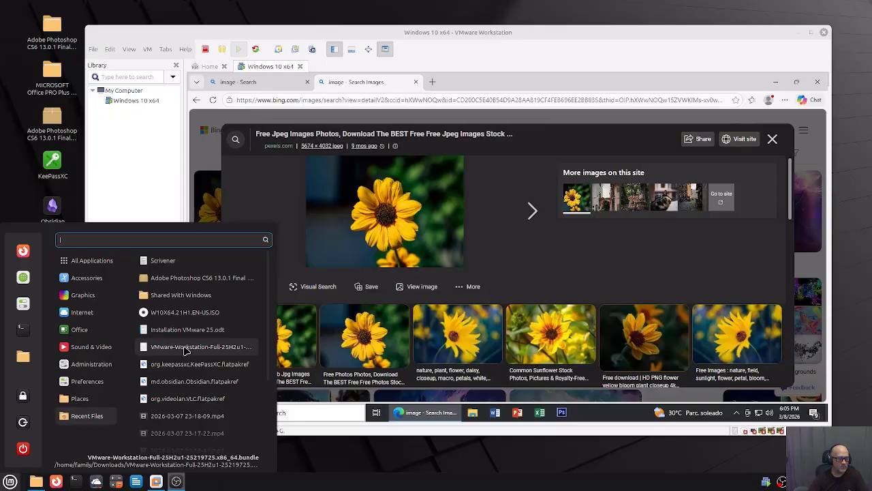
pyautogui.scroll(-5, 184, 327)
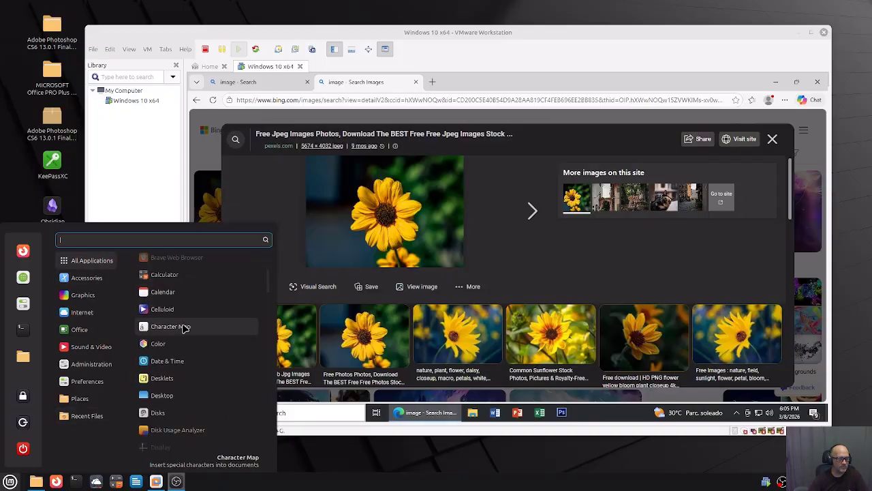
pyautogui.click(295, 198)
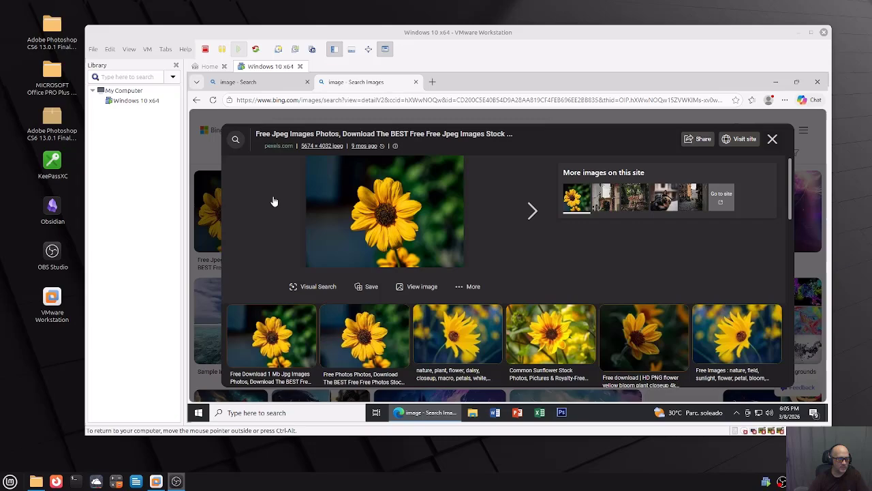
# Pin Snip & Sketch to the taskbar from the Start menu's app list.
pyautogui.click(198, 413)
pyautogui.scroll(-3, 247, 274)
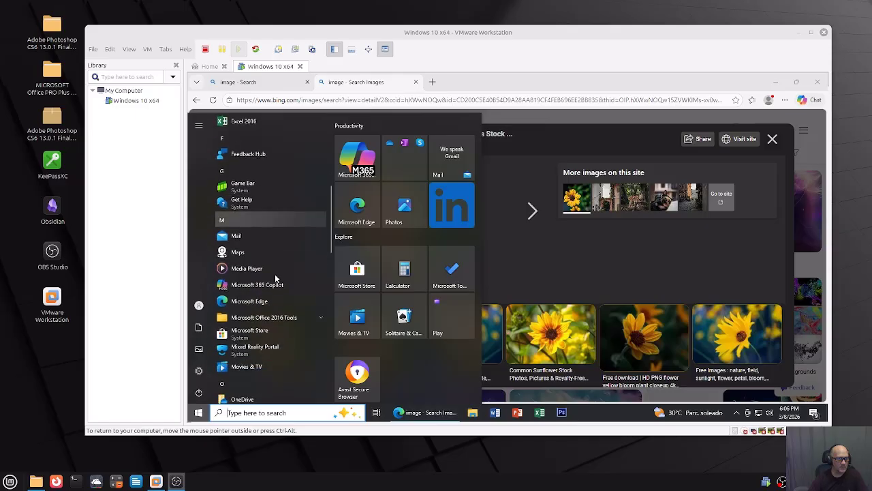
pyautogui.scroll(-3, 276, 278)
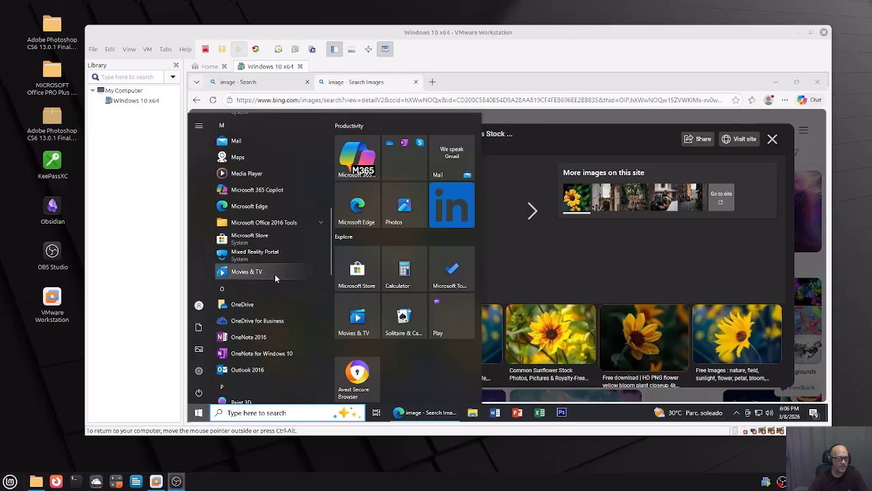
pyautogui.scroll(-1, 275, 277)
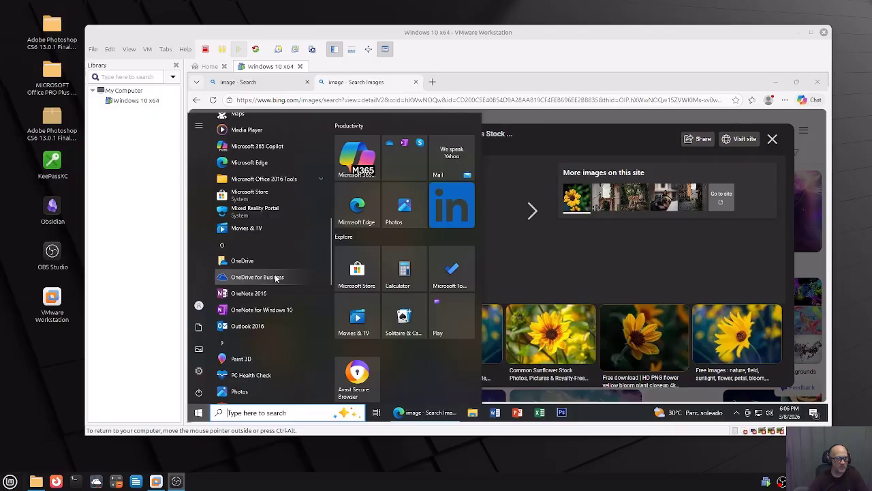
pyautogui.scroll(-1, 276, 290)
pyautogui.scroll(-1, 275, 290)
pyautogui.scroll(-1, 276, 290)
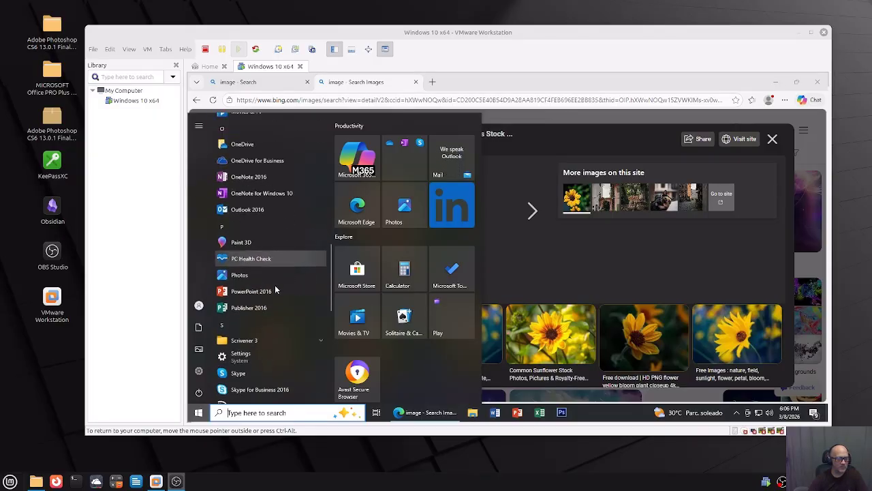
pyautogui.scroll(-5, 276, 290)
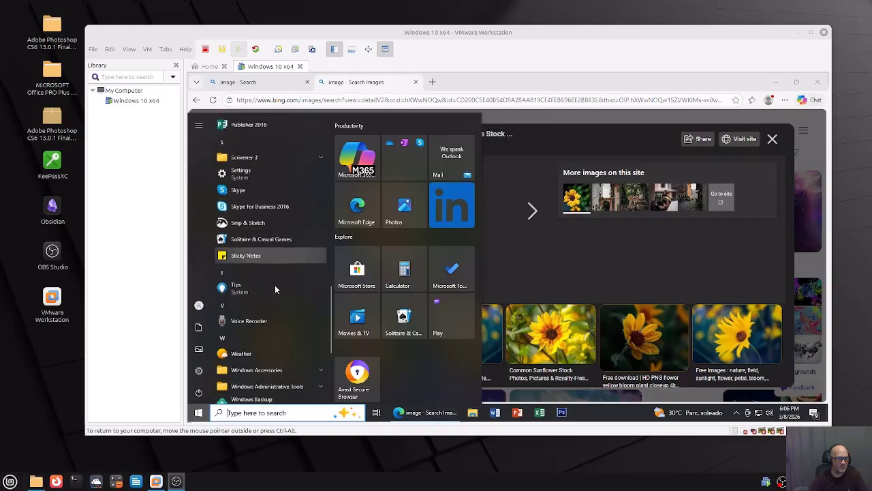
pyautogui.scroll(-3, 275, 290)
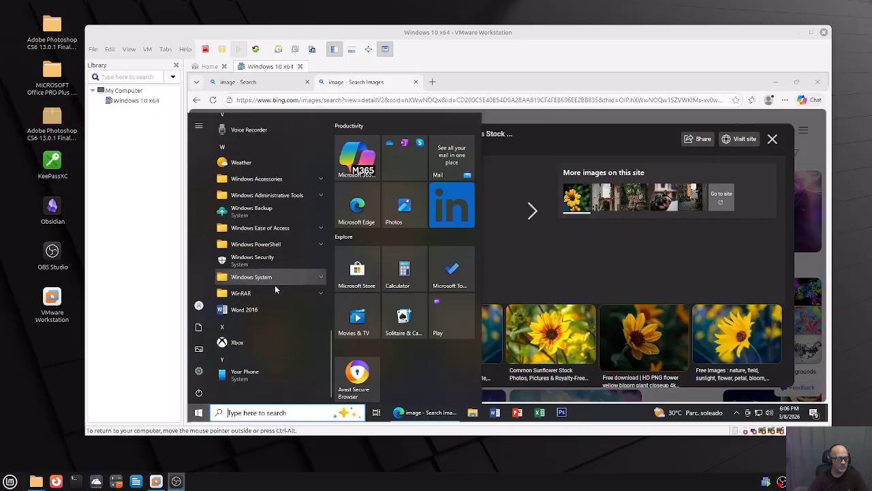
pyautogui.scroll(4, 276, 289)
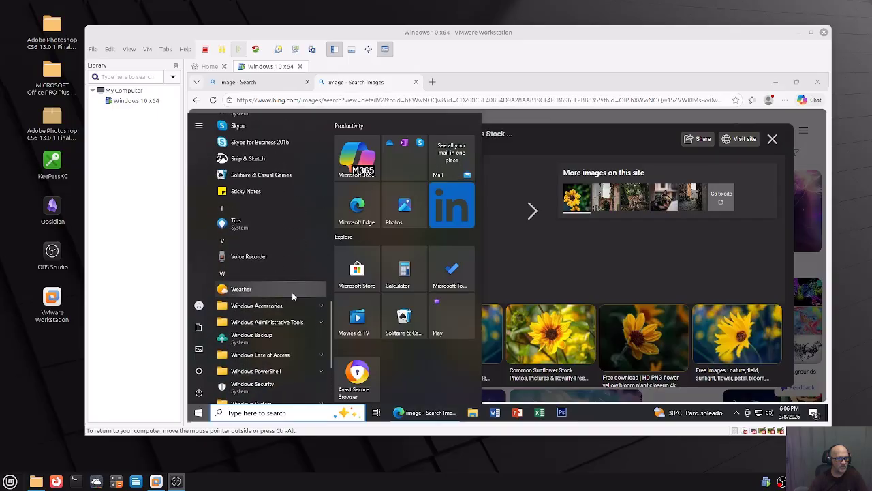
pyautogui.scroll(1, 291, 296)
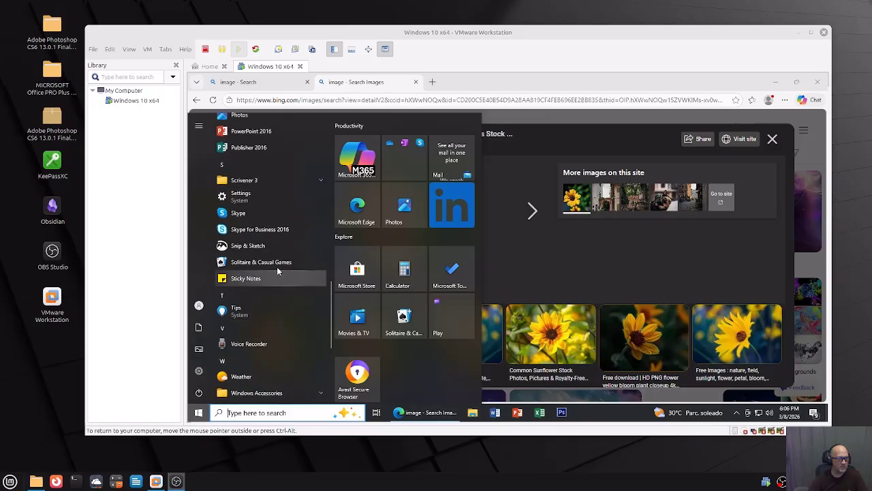
pyautogui.rightClick(260, 249)
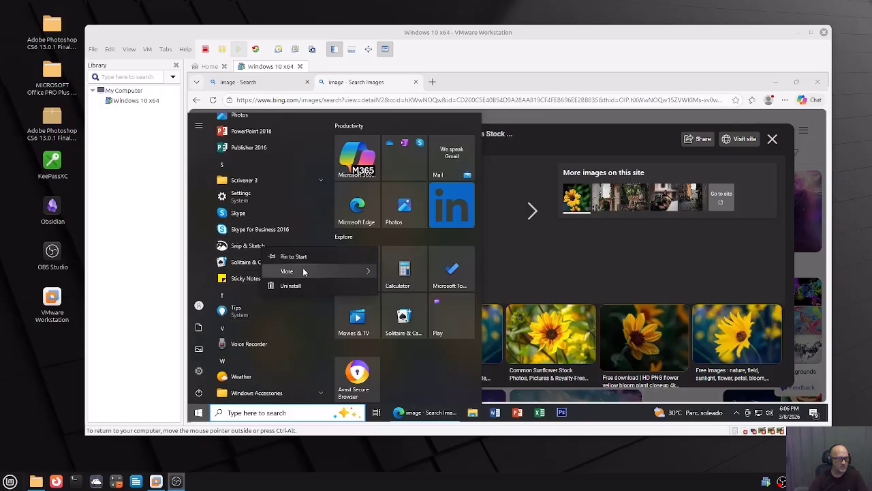
pyautogui.moveTo(303, 272)
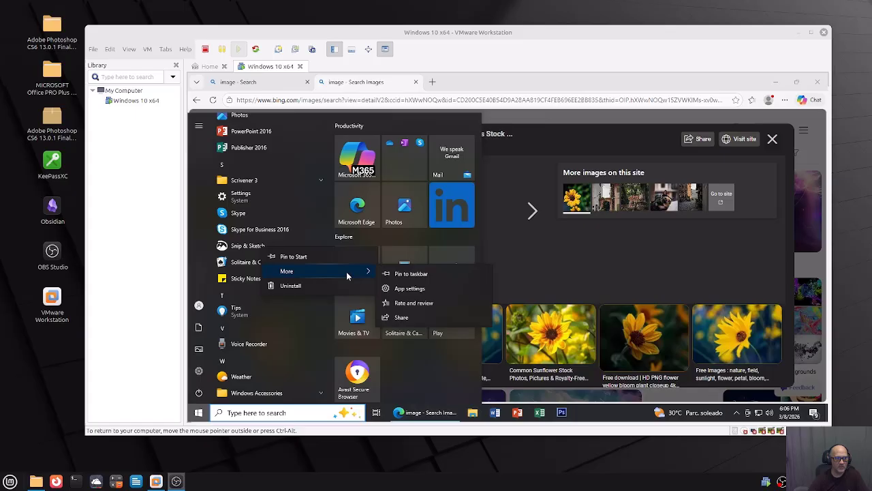
pyautogui.click(413, 274)
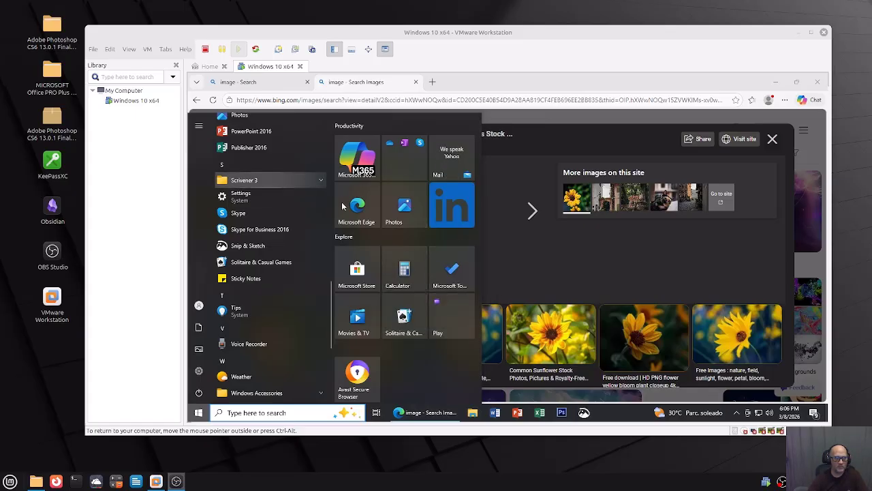
pyautogui.click(527, 175)
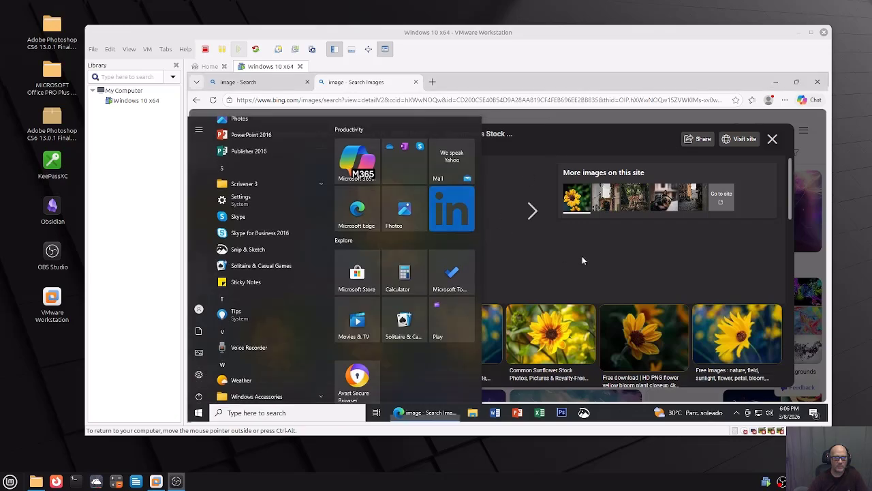
# Snip the sunflower photo, save it as a PNG in Pictures, and close the enlarged image view.
pyautogui.click(584, 412)
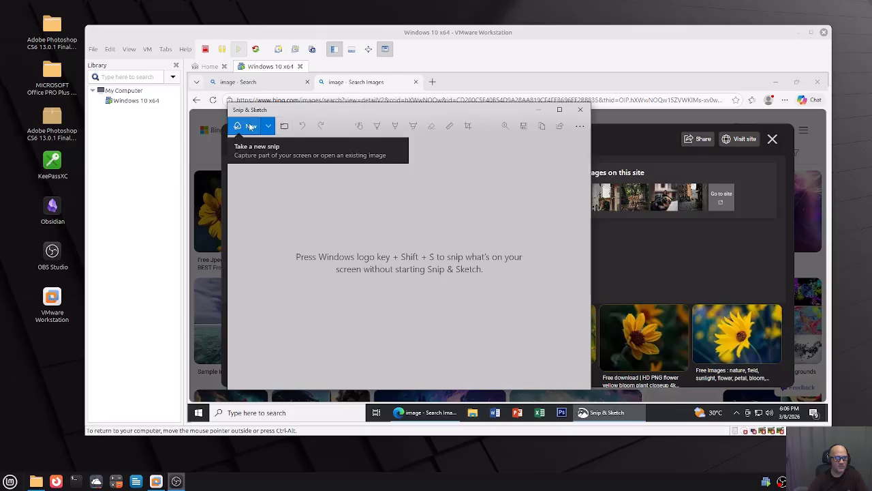
pyautogui.click(266, 131)
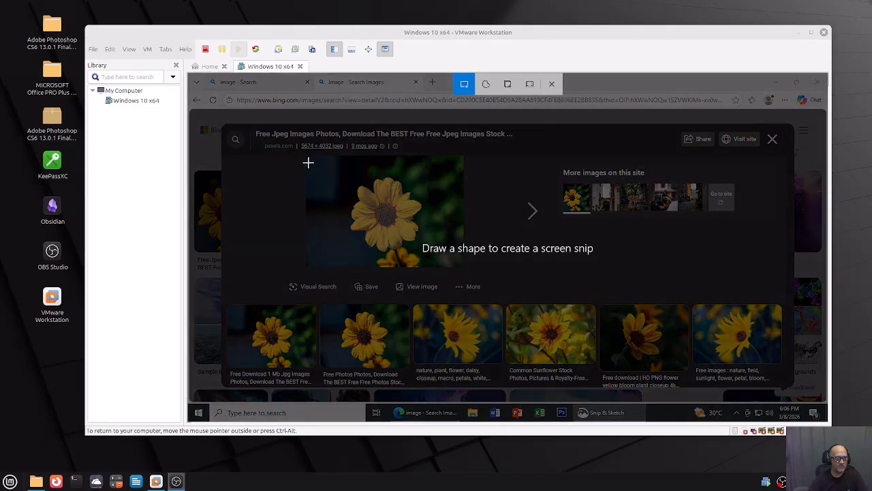
pyautogui.moveTo(308, 160); pyautogui.dragTo(456, 265)
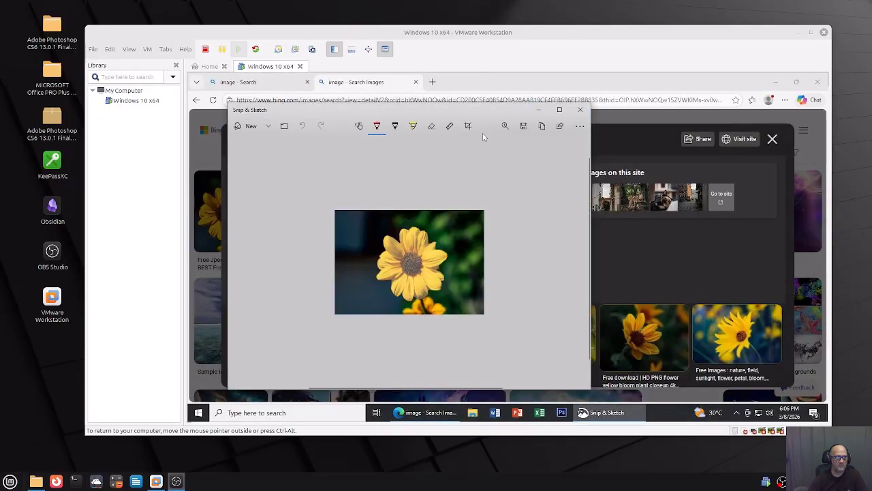
pyautogui.click(523, 125)
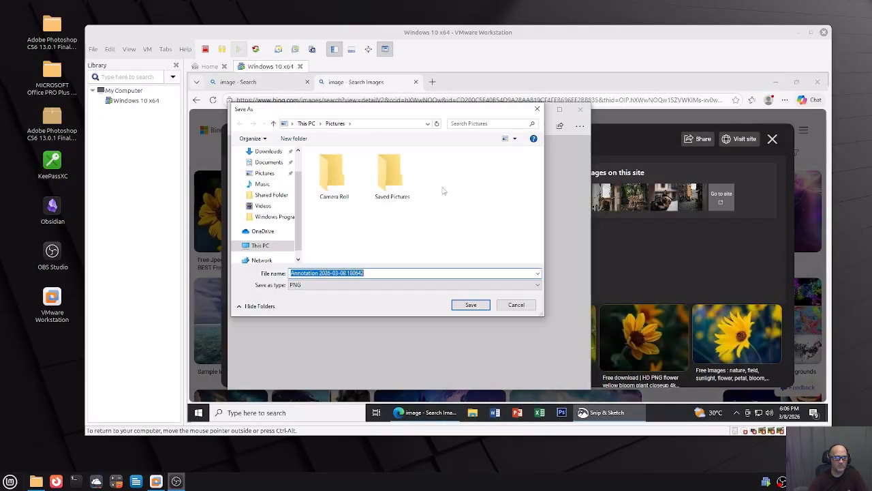
pyautogui.click(272, 175)
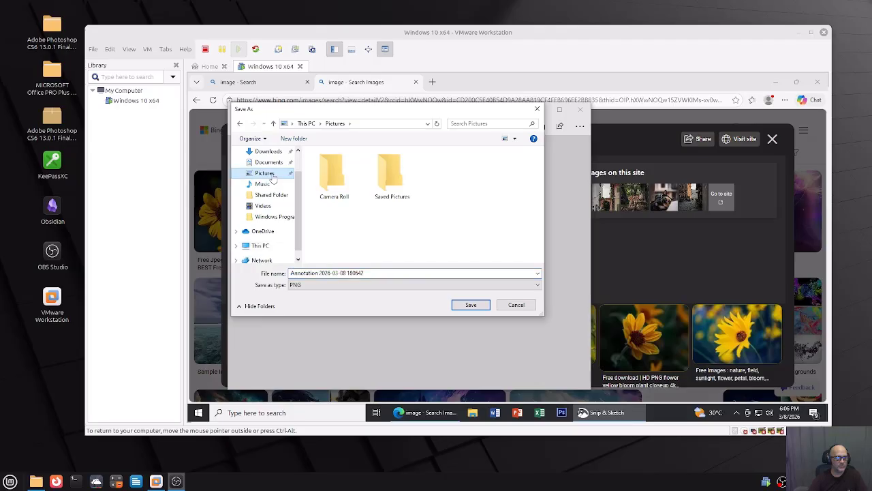
pyautogui.click(464, 304)
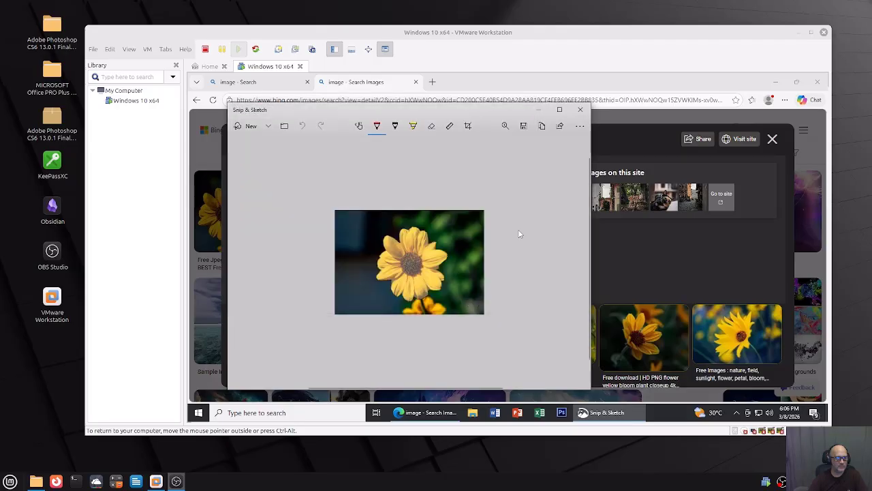
pyautogui.click(581, 111)
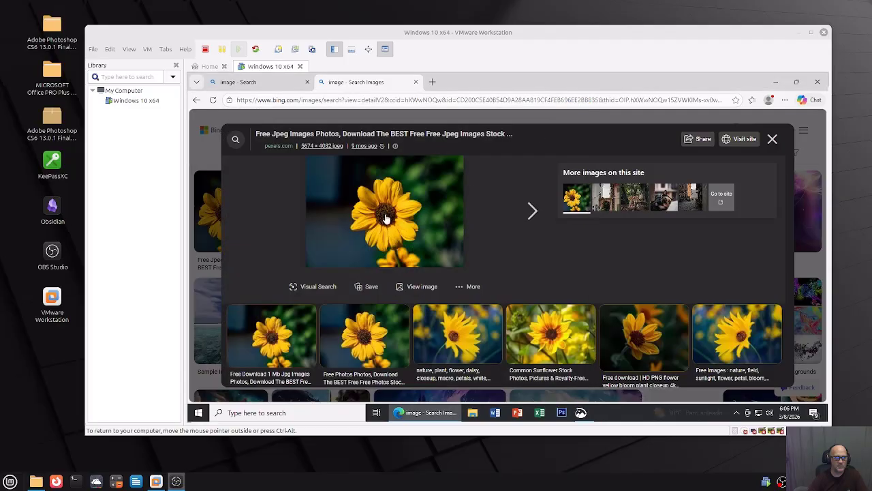
pyautogui.click(773, 140)
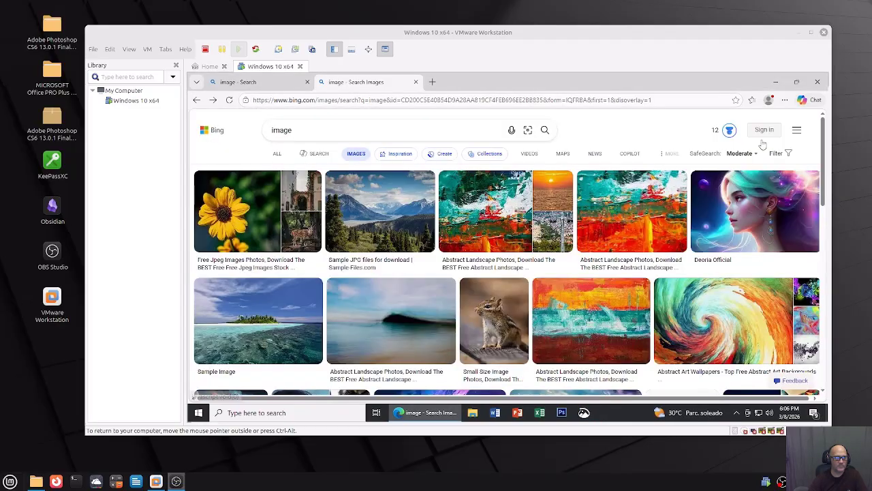
# Close Edge and open the Pictures folder in File Explorer.
pyautogui.click(819, 82)
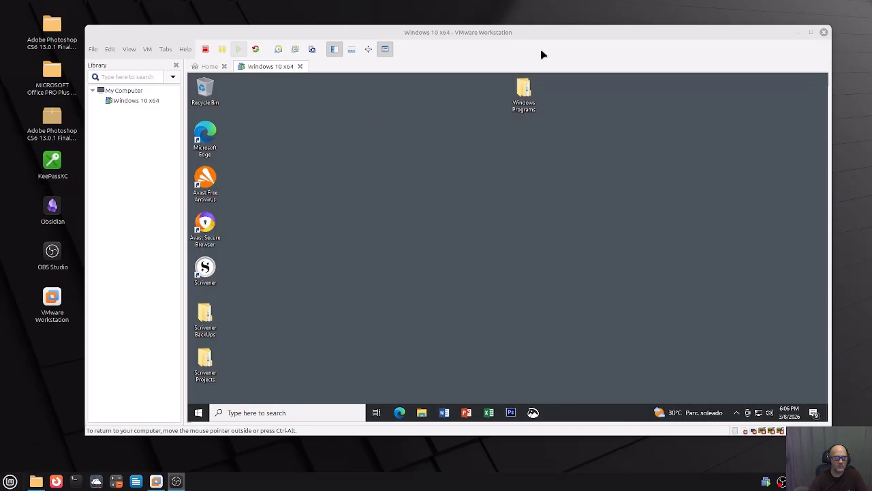
pyautogui.click(198, 413)
pyautogui.click(198, 327)
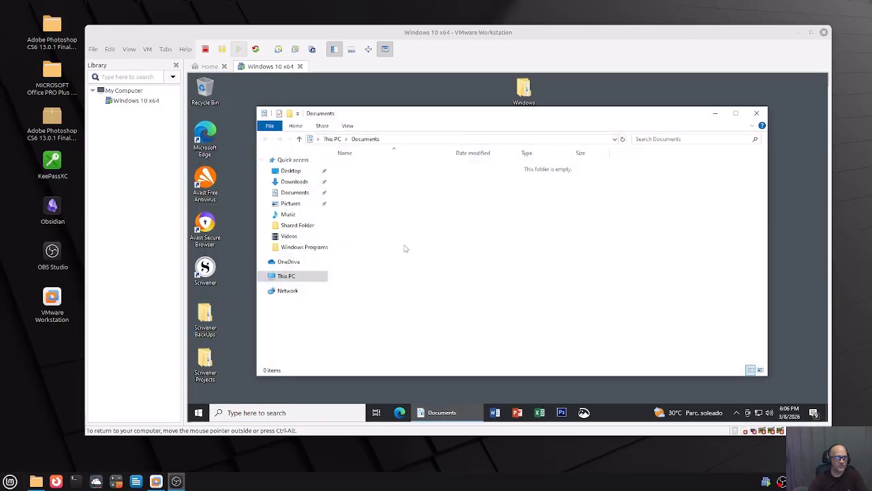
pyautogui.click(298, 207)
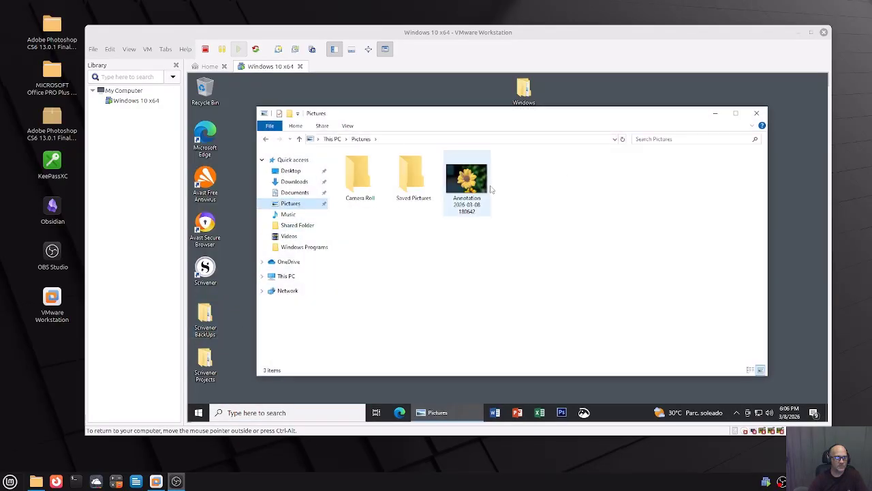
# Open the sunflower snip in Adobe Photoshop CS6, set as the default app for .png files.
pyautogui.rightClick(475, 179)
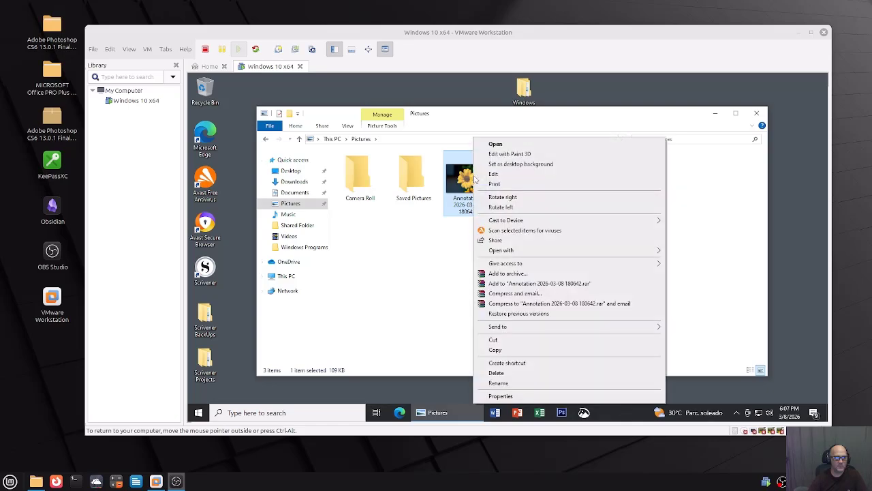
pyautogui.moveTo(532, 251)
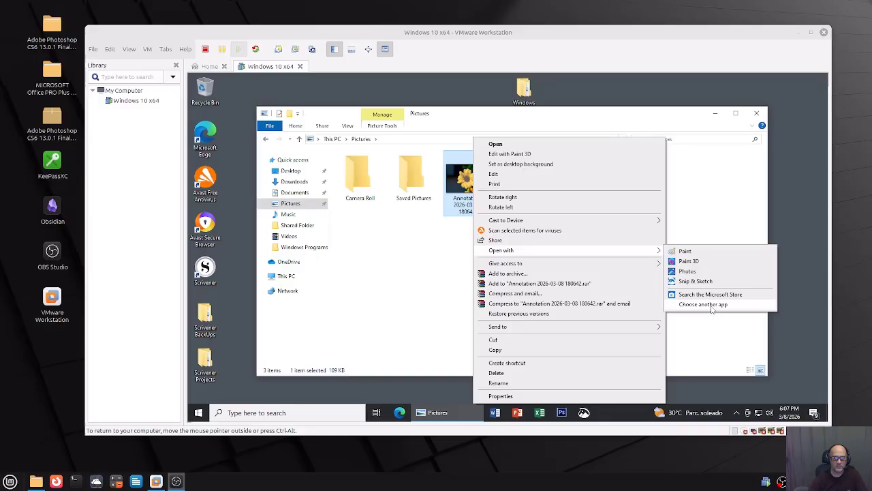
pyautogui.click(709, 305)
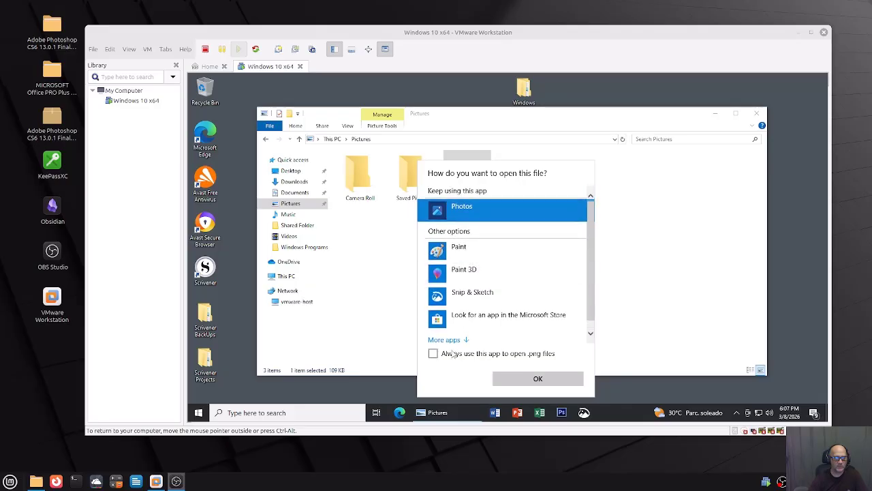
pyautogui.click(445, 339)
pyautogui.click(486, 330)
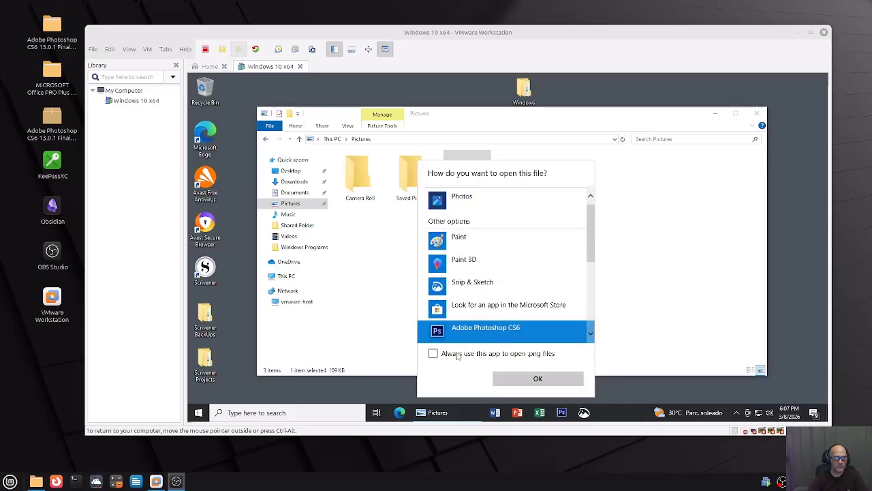
pyautogui.click(433, 353)
pyautogui.click(533, 380)
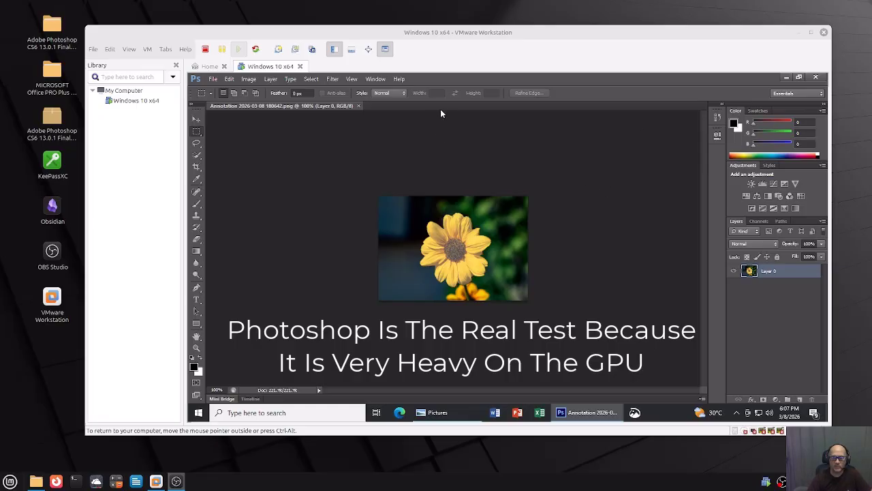
# Preview several Filter Gallery effects and apply Rough Pastels to the sunflower image.
pyautogui.click(332, 79)
pyautogui.click(347, 116)
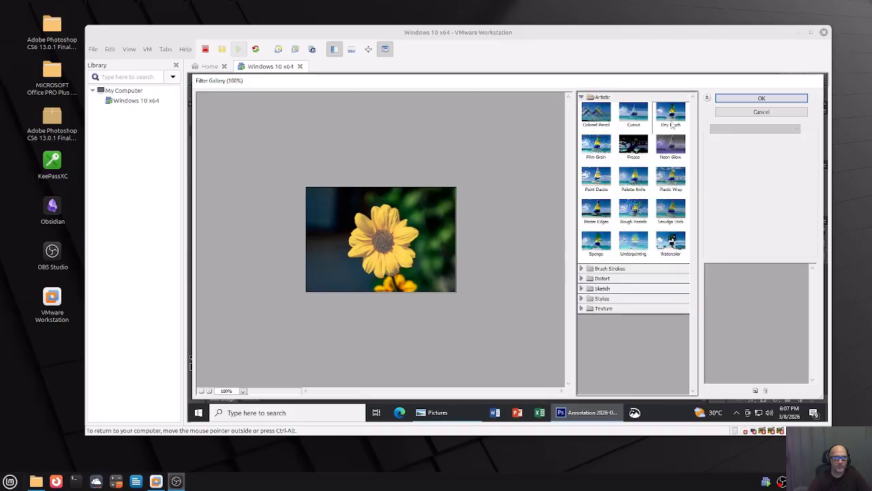
pyautogui.click(670, 145)
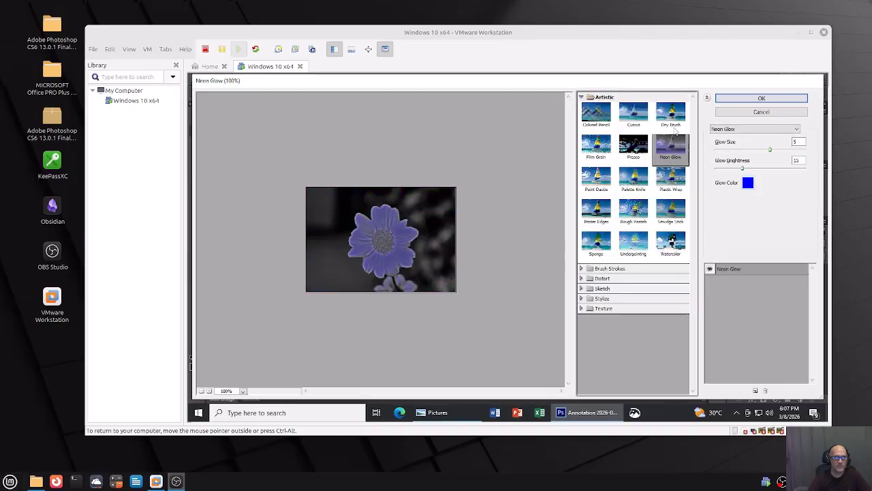
pyautogui.click(674, 121)
pyautogui.click(645, 116)
pyautogui.click(646, 144)
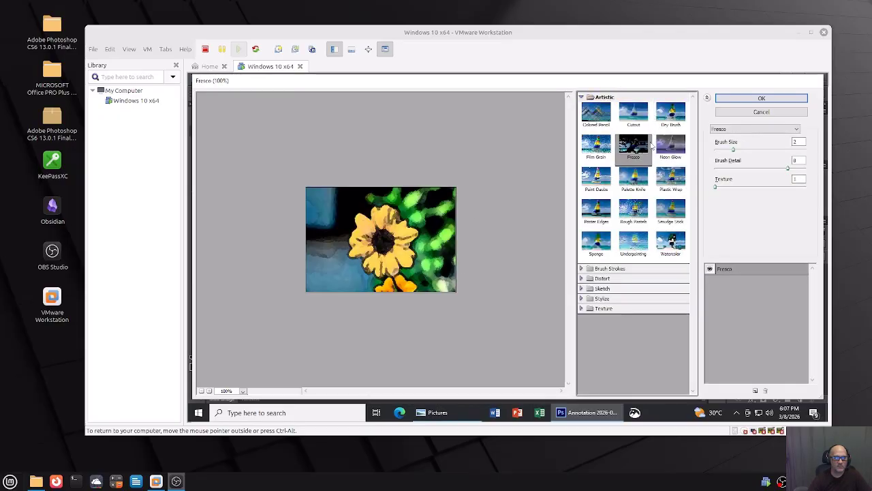
pyautogui.click(664, 152)
pyautogui.click(593, 149)
pyautogui.click(593, 174)
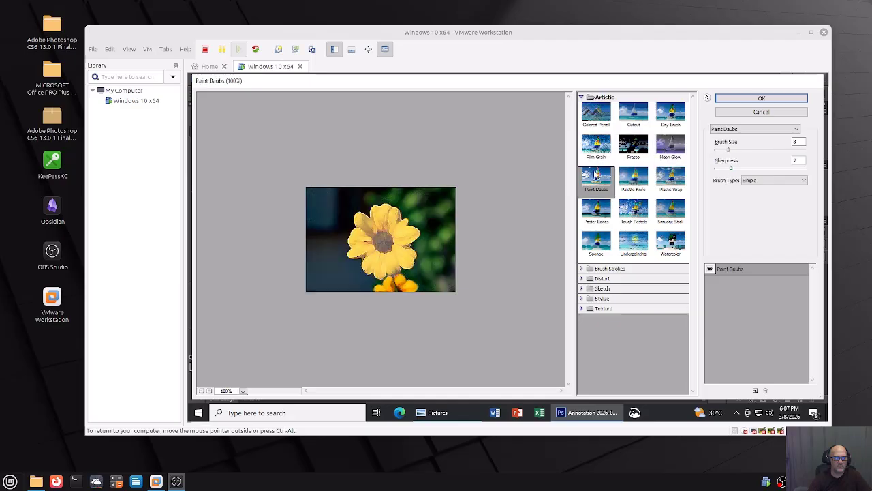
pyautogui.click(635, 213)
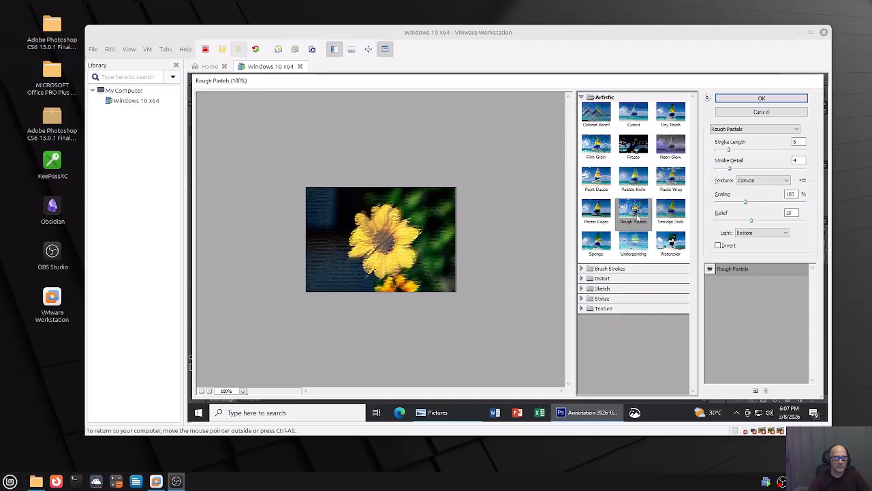
pyautogui.click(778, 98)
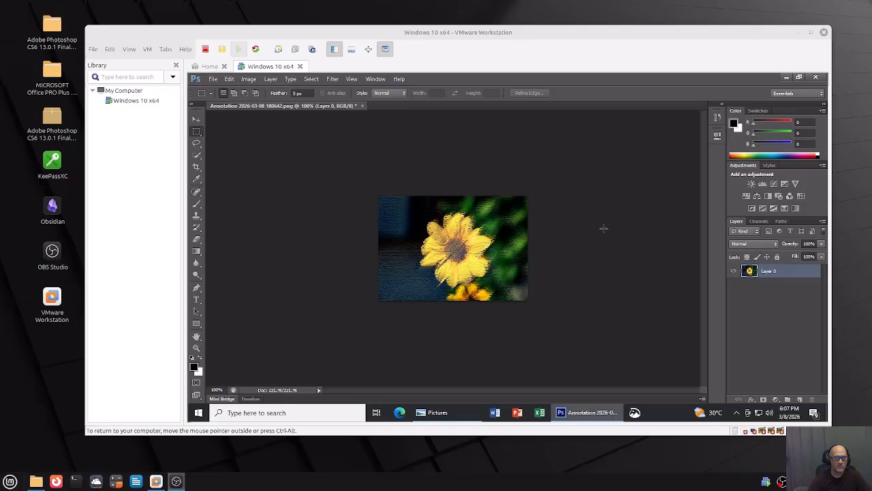
# Check the Image Size dialog and cancel it without changes.
pyautogui.click(247, 80)
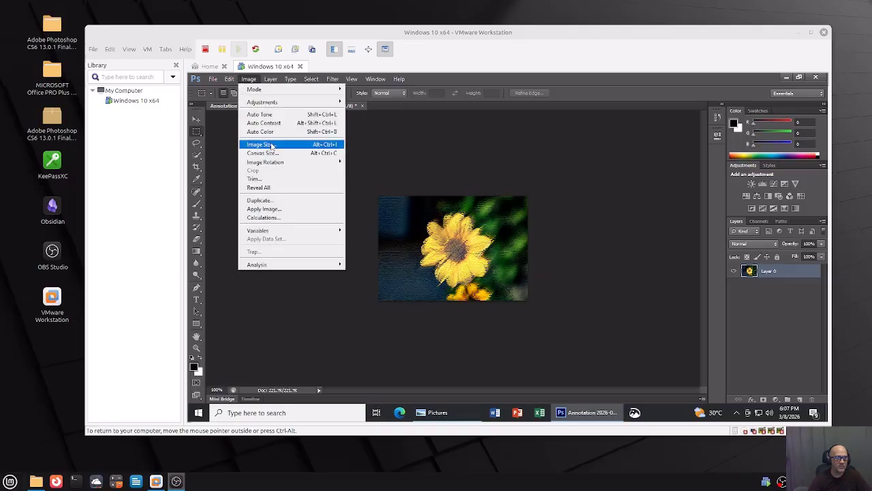
pyautogui.click(270, 144)
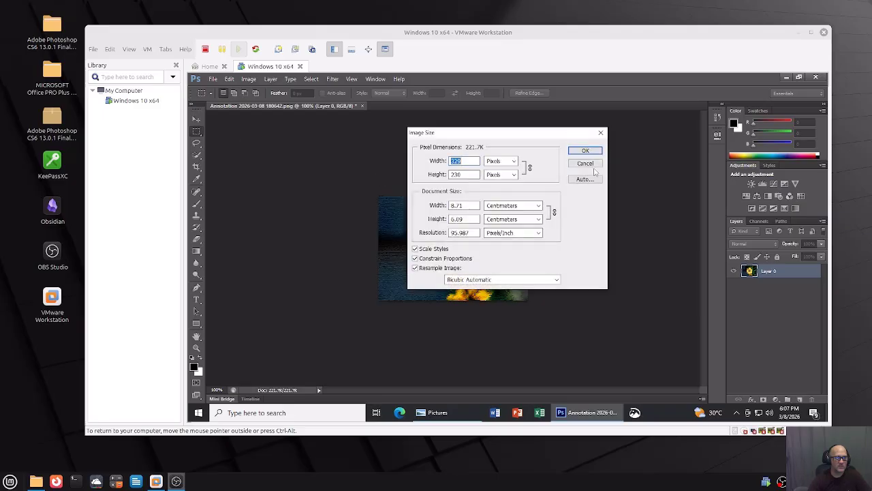
pyautogui.click(590, 164)
pyautogui.click(230, 79)
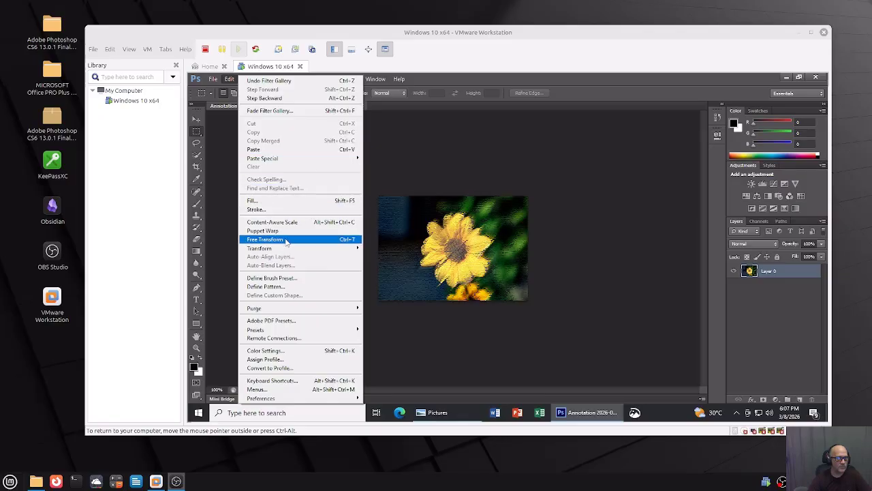
# Enlarge the sunflower layer with Free Transform by dragging its corner handles.
pyautogui.click(288, 239)
pyautogui.moveTo(529, 301); pyautogui.dragTo(584, 346)
pyautogui.moveTo(364, 182); pyautogui.dragTo(329, 151)
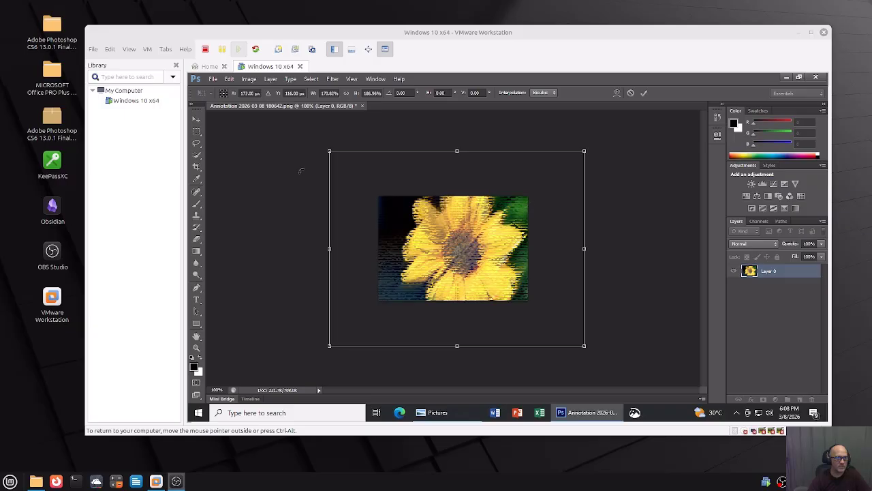
pyautogui.click(197, 118)
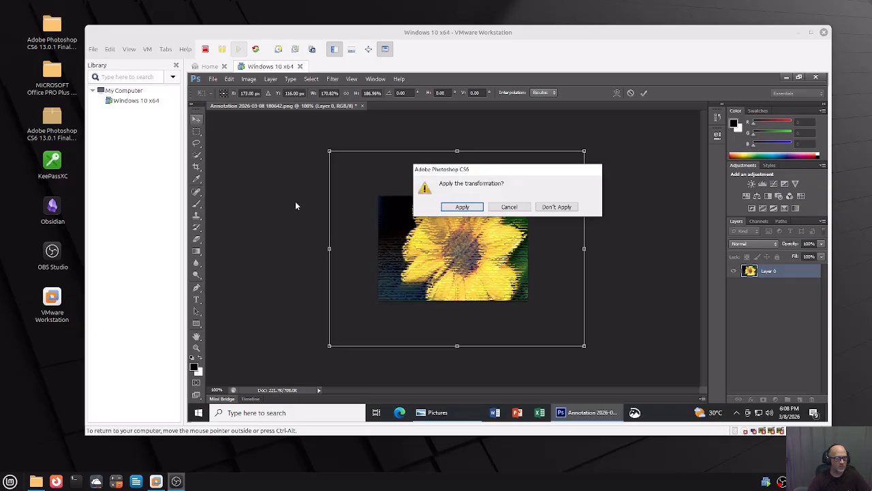
pyautogui.click(470, 207)
# Widen the canvas to 15 cm, then quit Photoshop without saving.
pyautogui.click(248, 80)
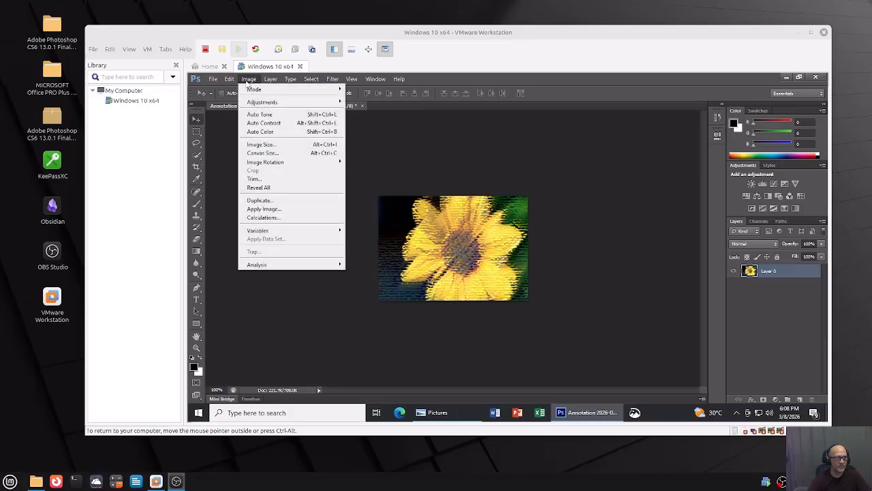
pyautogui.click(281, 152)
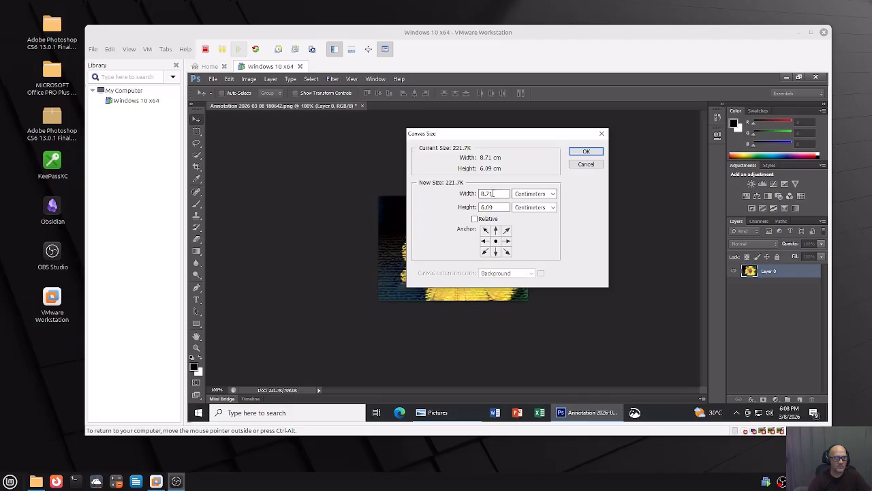
pyautogui.moveTo(493, 194); pyautogui.dragTo(456, 197)
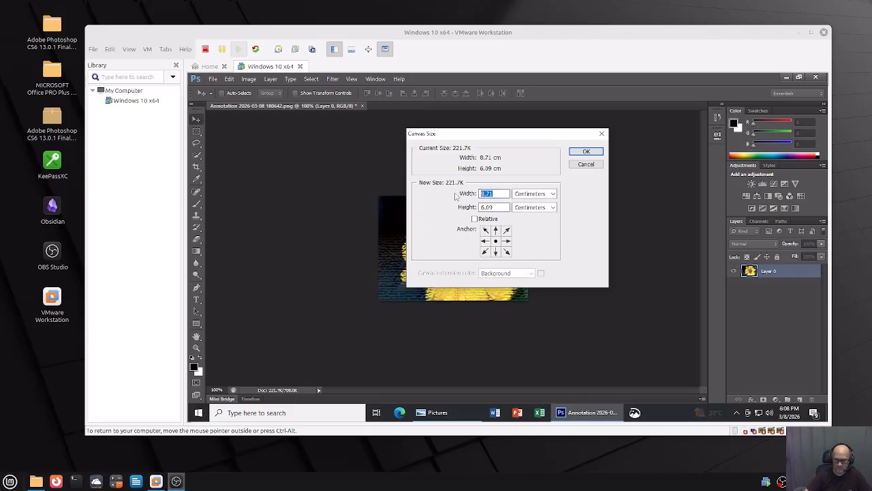
pyautogui.write('15')
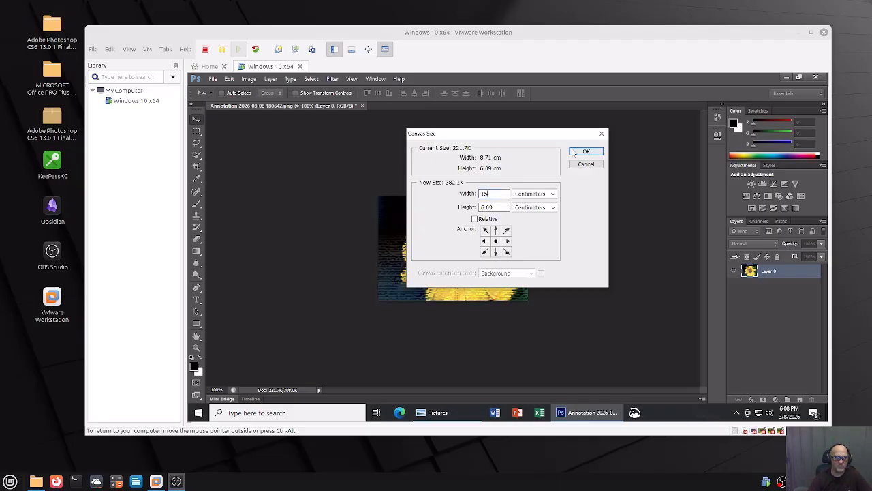
pyautogui.click(585, 151)
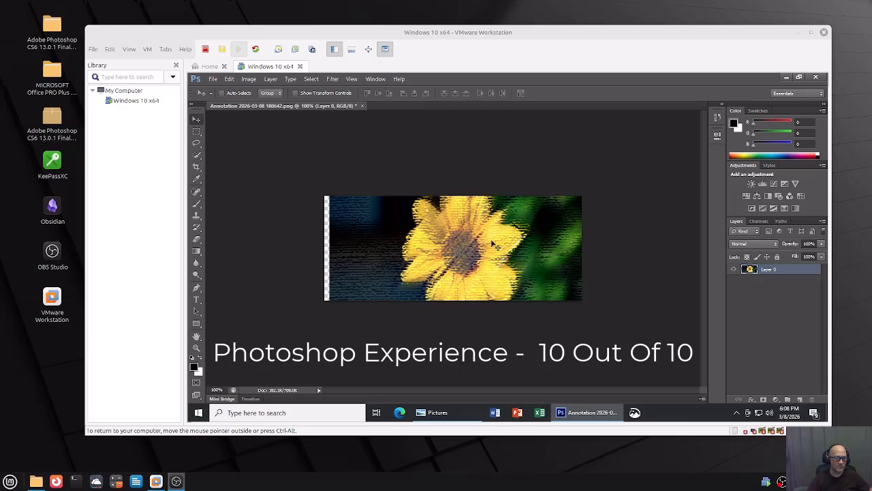
pyautogui.click(817, 78)
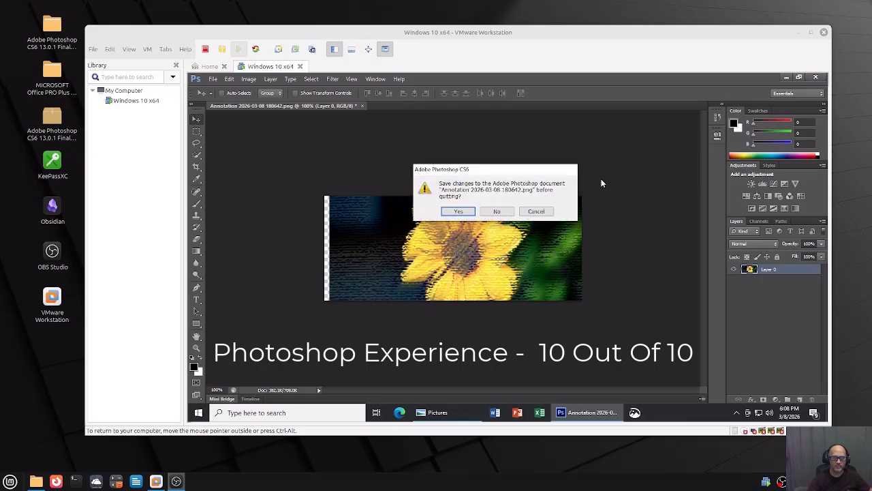
pyautogui.click(497, 212)
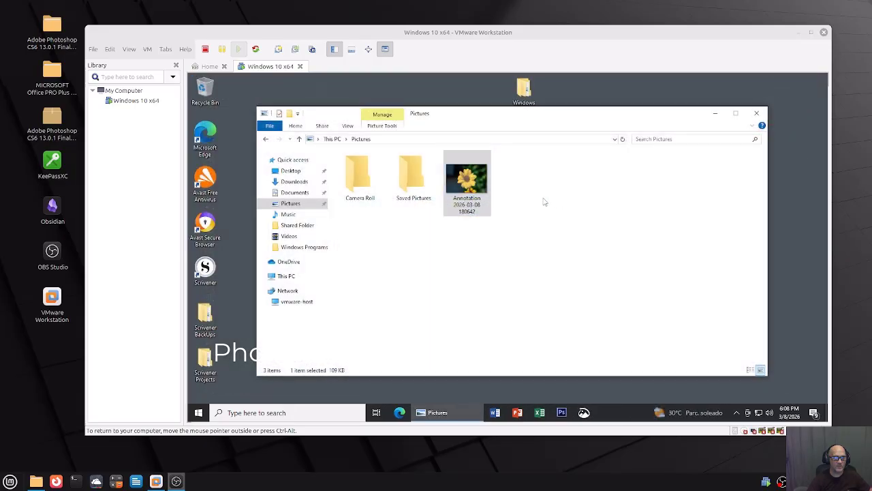
# Type 'dfdfdfdf' into a blank Word document, then close Word with Don't Save.
pyautogui.click(757, 113)
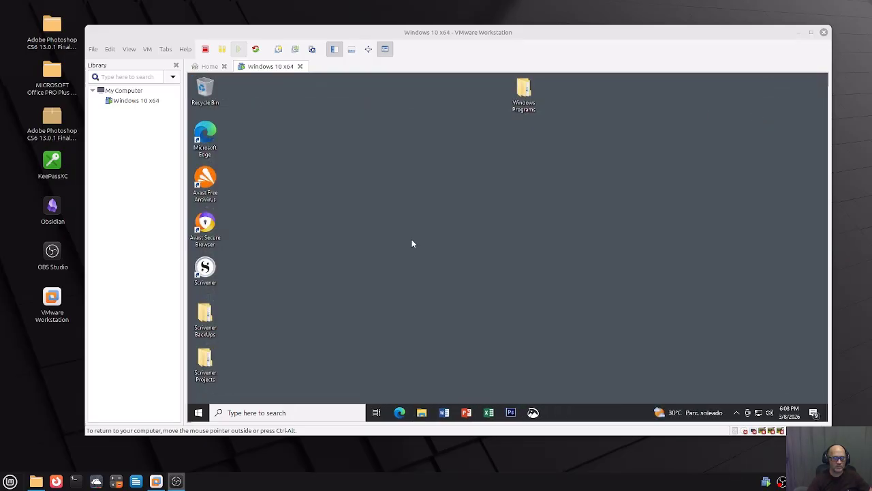
pyautogui.click(446, 414)
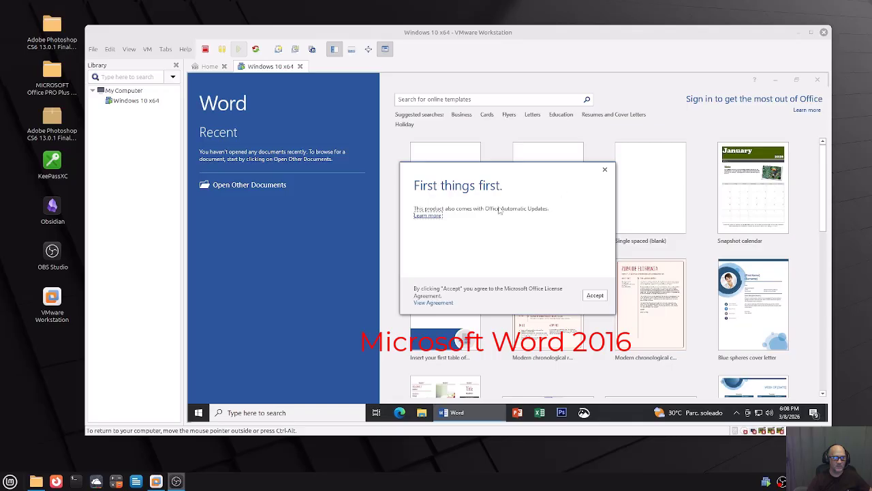
pyautogui.click(594, 296)
pyautogui.click(463, 188)
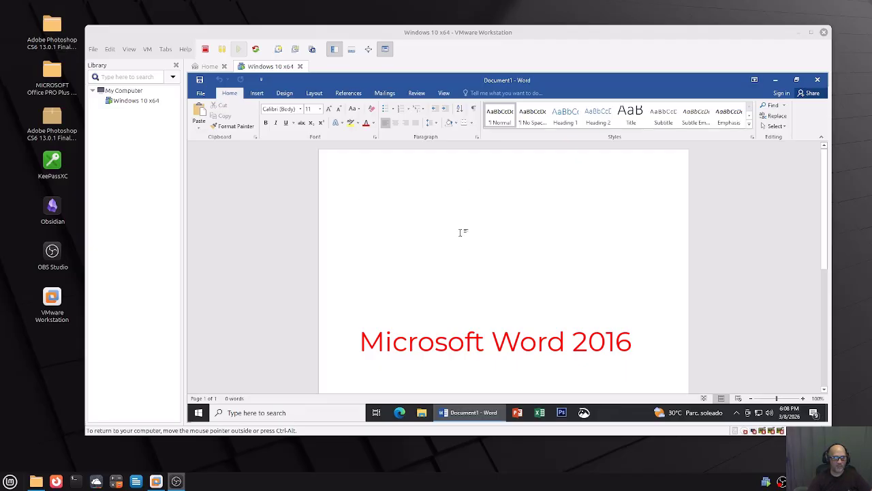
pyautogui.write('dfdfdf')
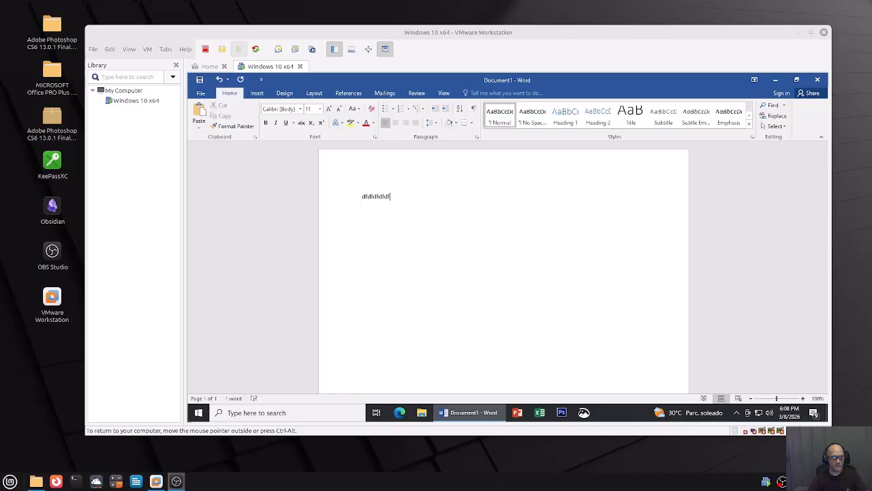
pyautogui.write('df')
pyautogui.press('Return')
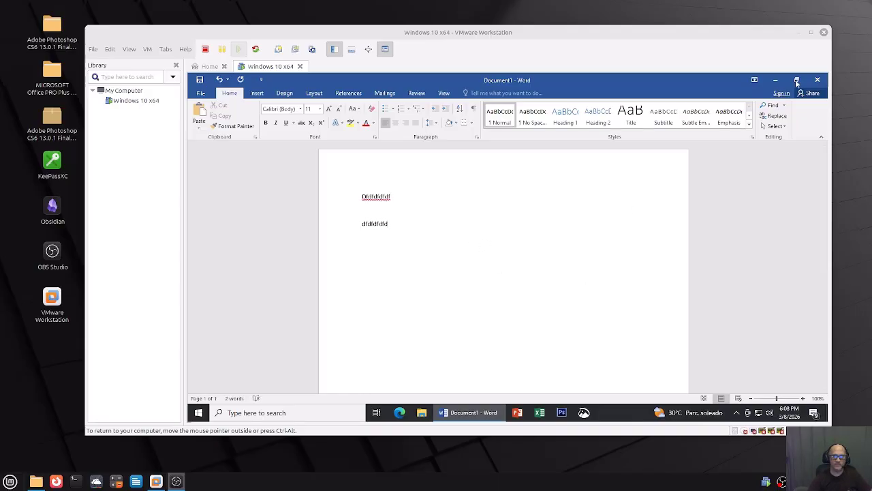
pyautogui.click(818, 79)
pyautogui.click(511, 260)
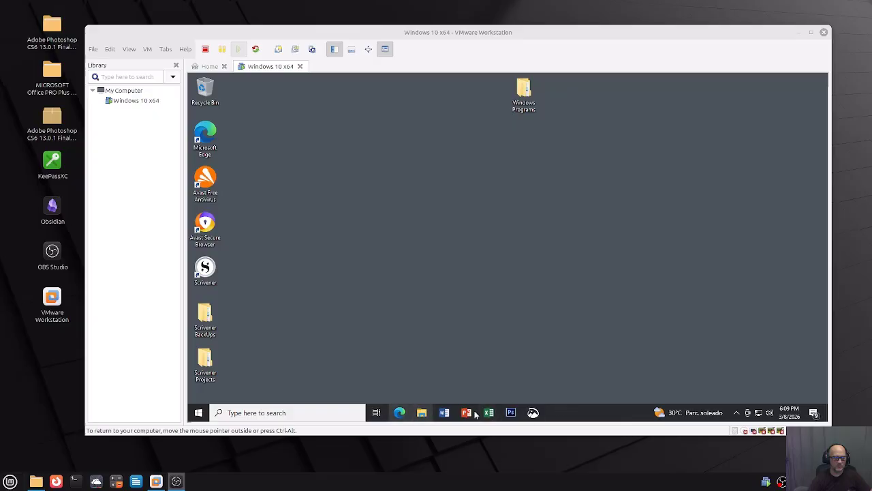
pyautogui.doubleClick(211, 267)
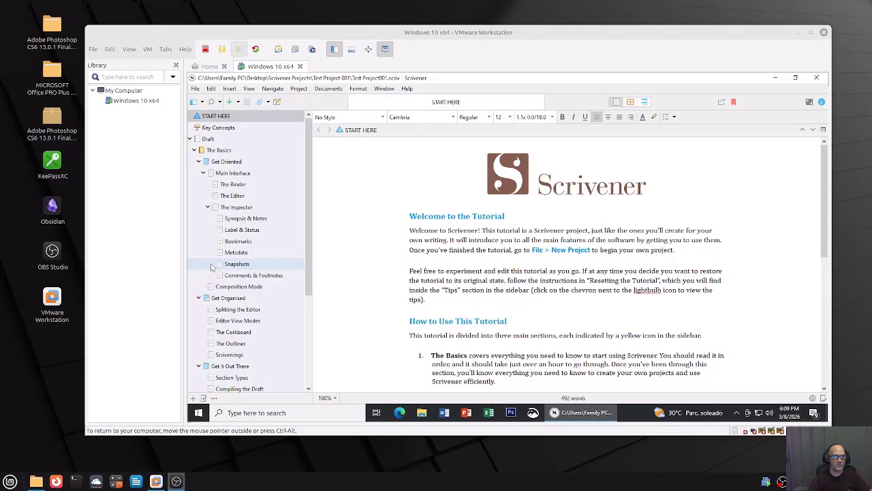
pyautogui.click(407, 216)
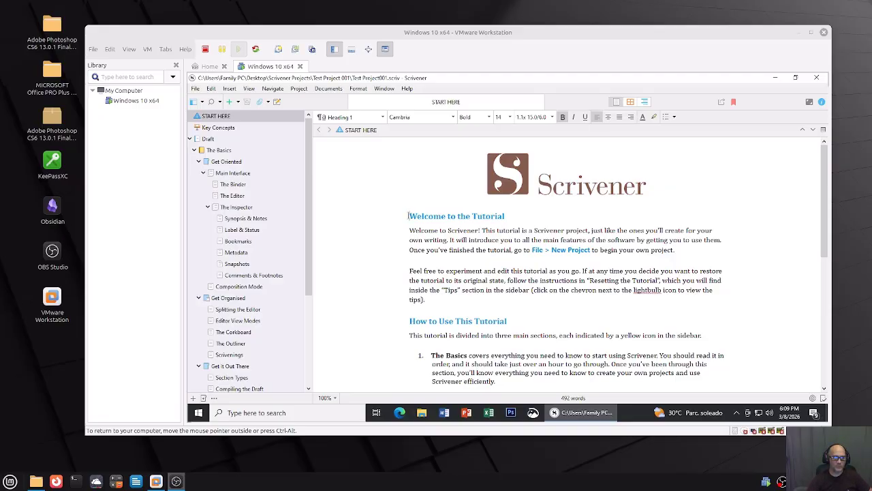
pyautogui.rightClick(408, 216)
pyautogui.moveTo(454, 277)
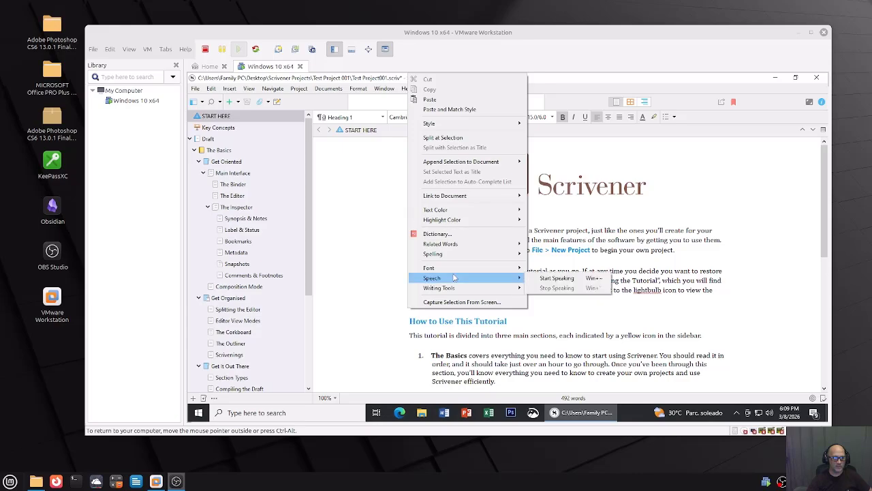
pyautogui.click(557, 278)
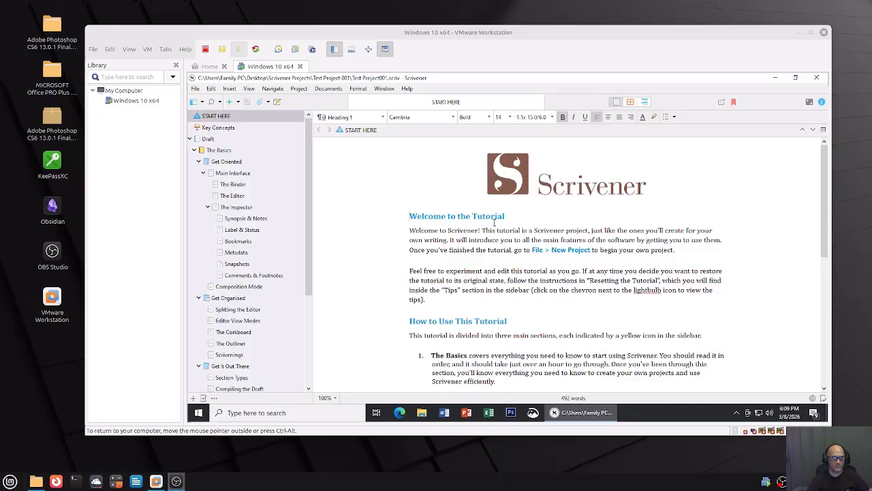
pyautogui.rightClick(408, 219)
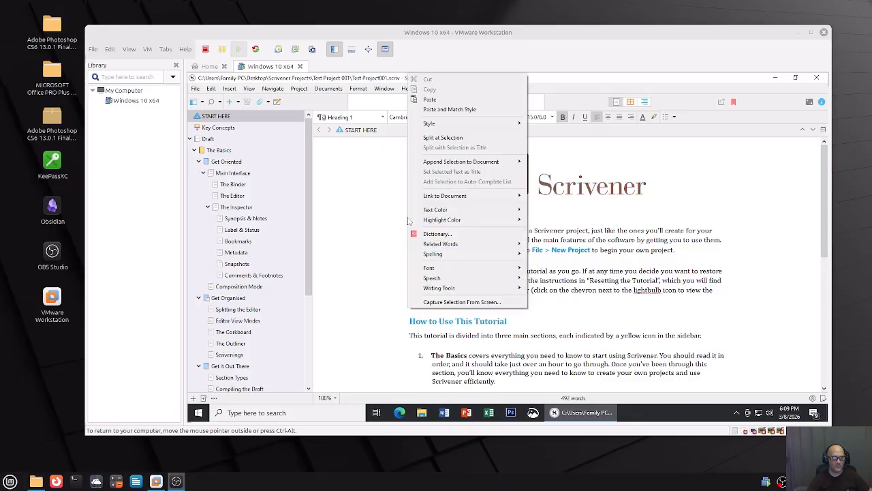
pyautogui.moveTo(437, 279)
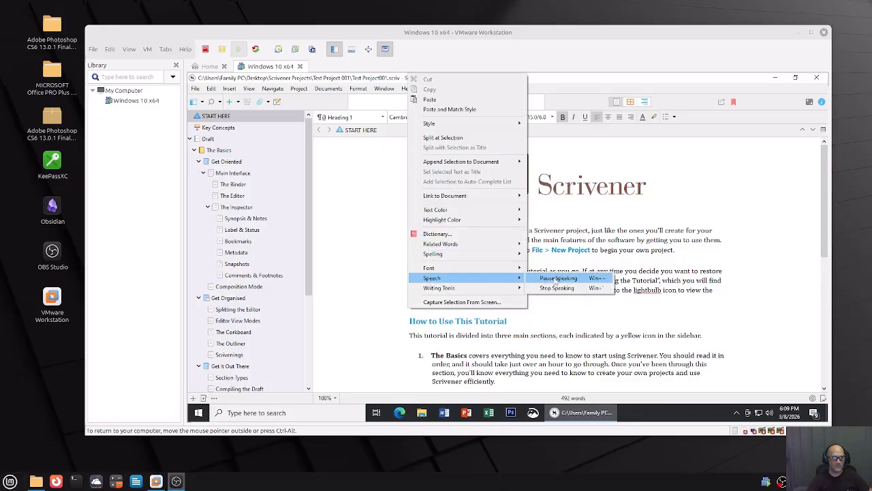
pyautogui.click(556, 288)
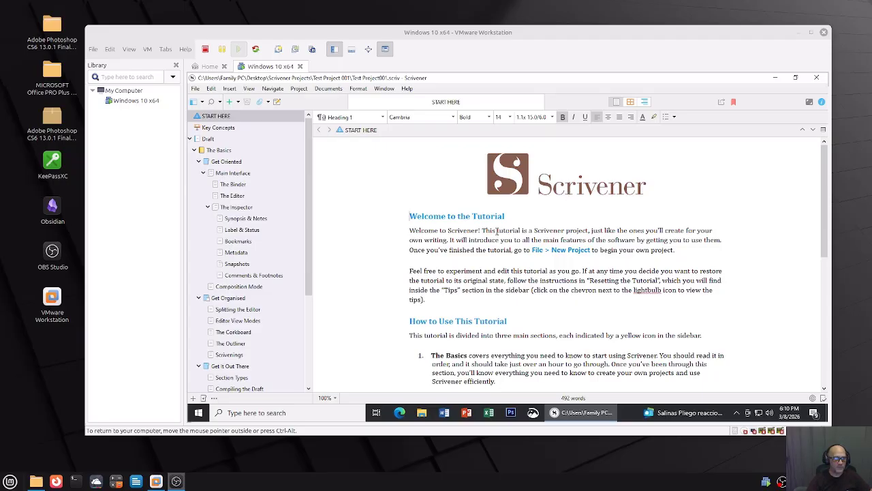
pyautogui.click(811, 32)
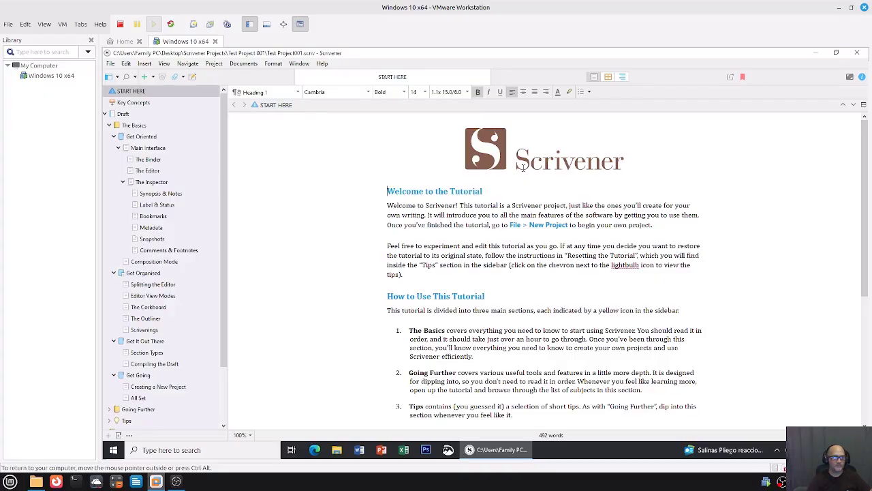
# Restore the VMware window to a smaller size and move it toward the screen centre.
pyautogui.click(852, 8)
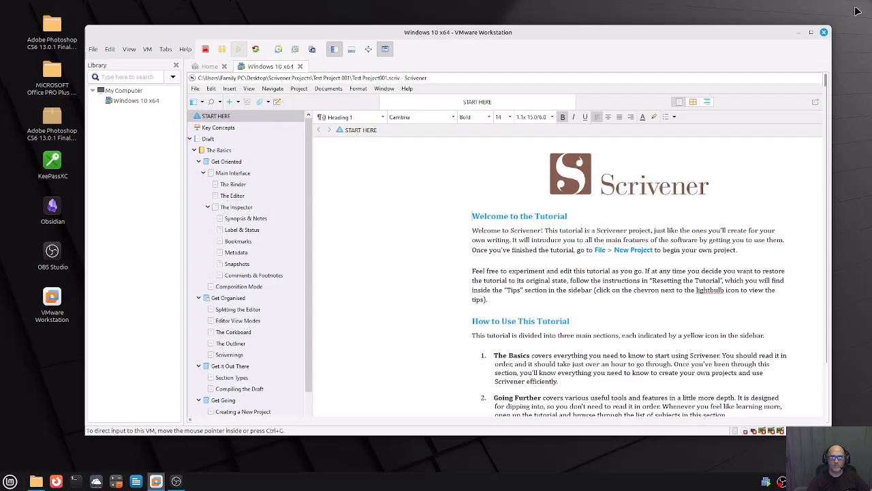
pyautogui.click(807, 30)
pyautogui.click(852, 8)
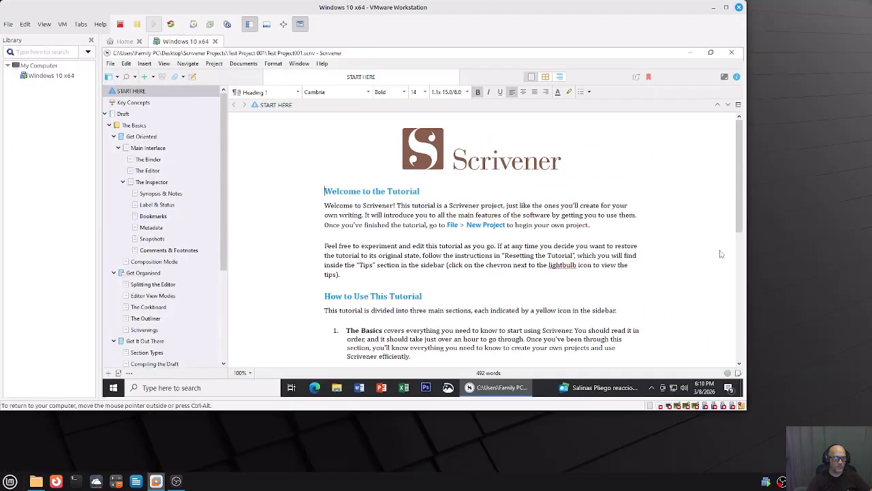
pyautogui.moveTo(505, 6); pyautogui.dragTo(601, 27)
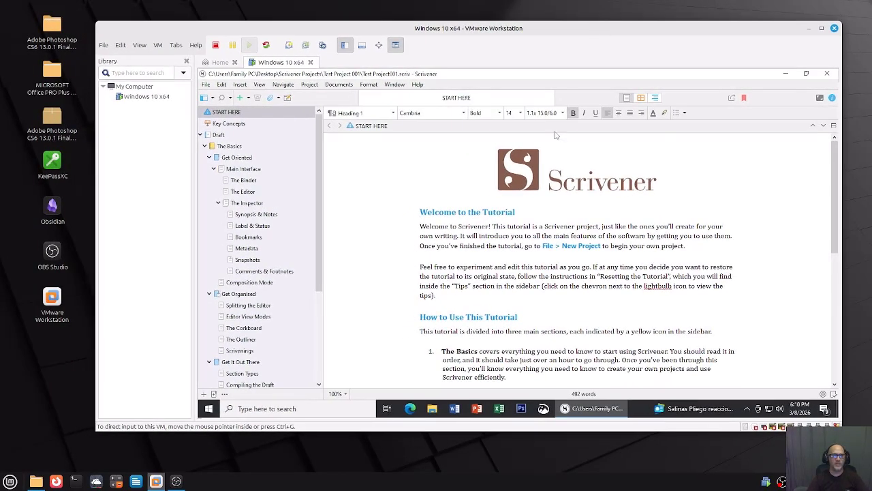
# Select the Scrivener tutorial text from the heading down and copy it.
pyautogui.moveTo(419, 212); pyautogui.dragTo(725, 352)
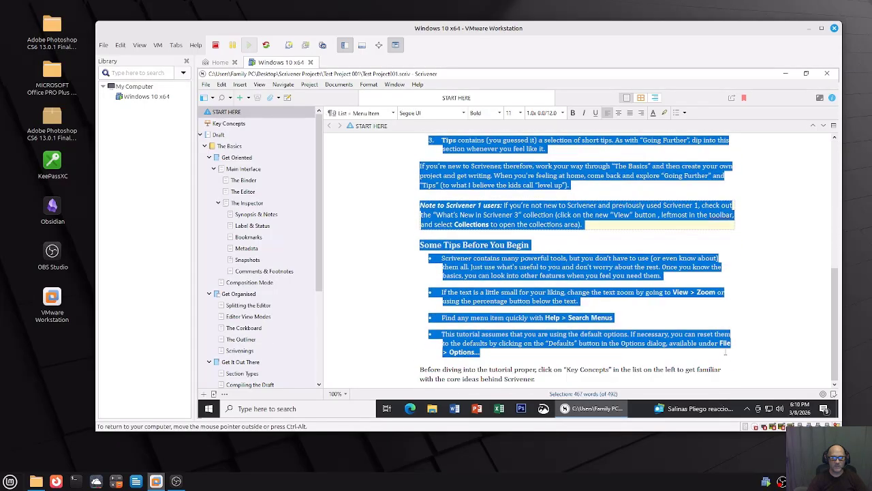
pyautogui.scroll(10, 542, 352)
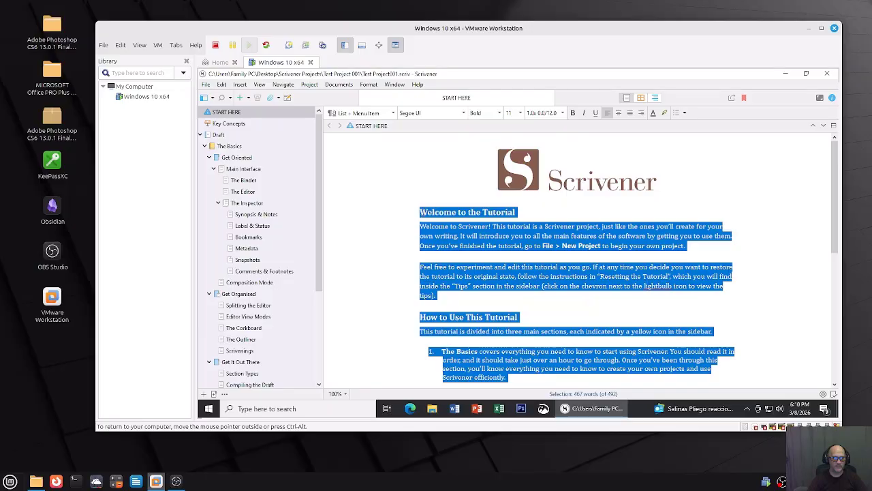
pyautogui.rightClick(422, 216)
pyautogui.click(463, 85)
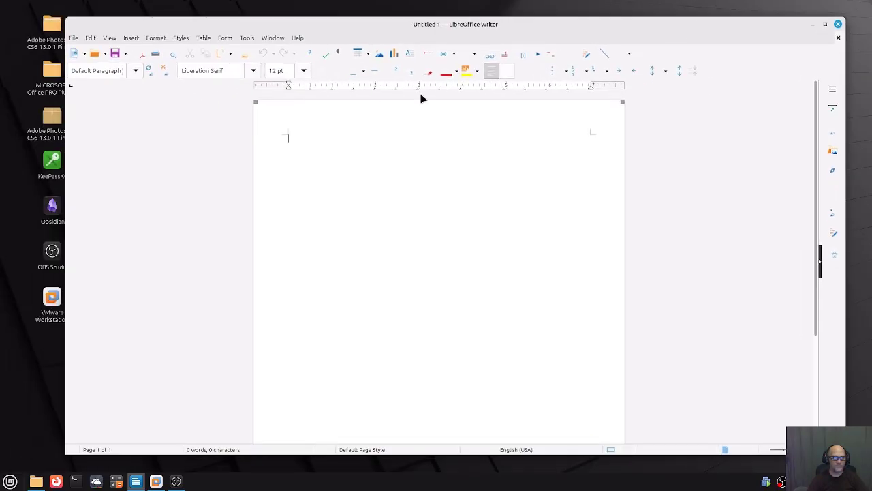
# Paste the tutorial text into the blank Writer page, scroll through it, then close with Don't Save.
pyautogui.rightClick(309, 138)
pyautogui.click(354, 144)
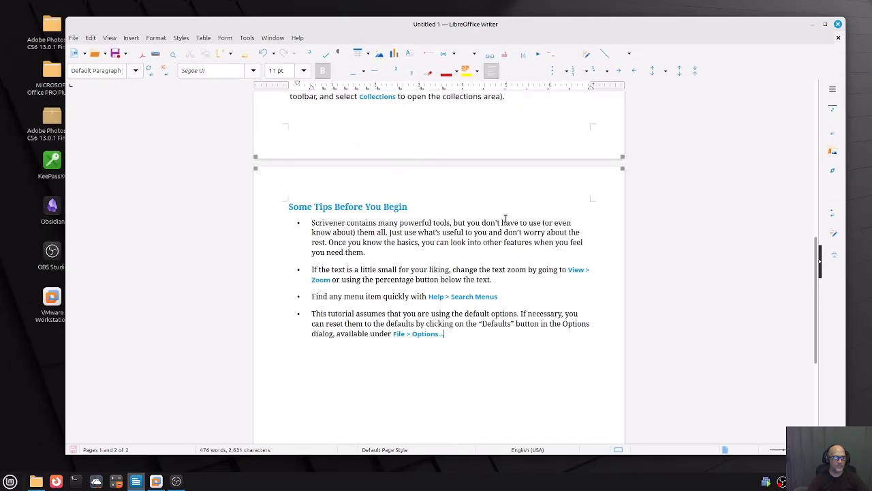
pyautogui.scroll(8, 500, 333)
pyautogui.scroll(3, 489, 325)
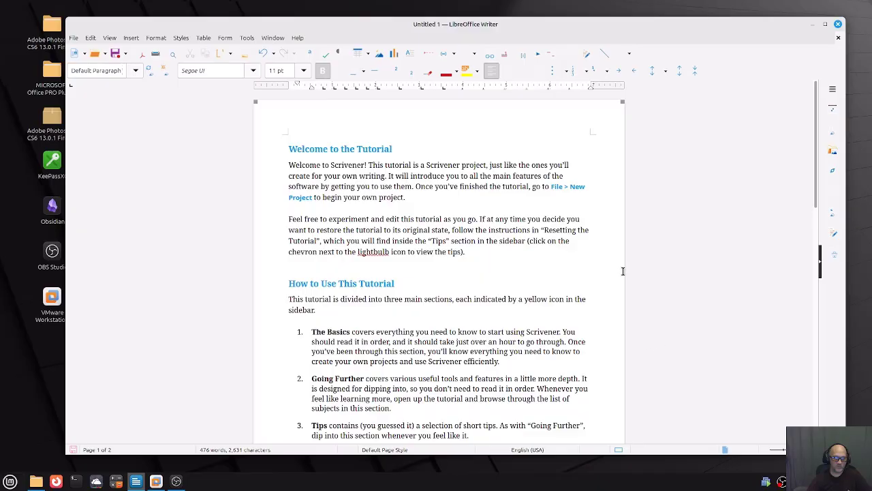
pyautogui.scroll(-8, 372, 324)
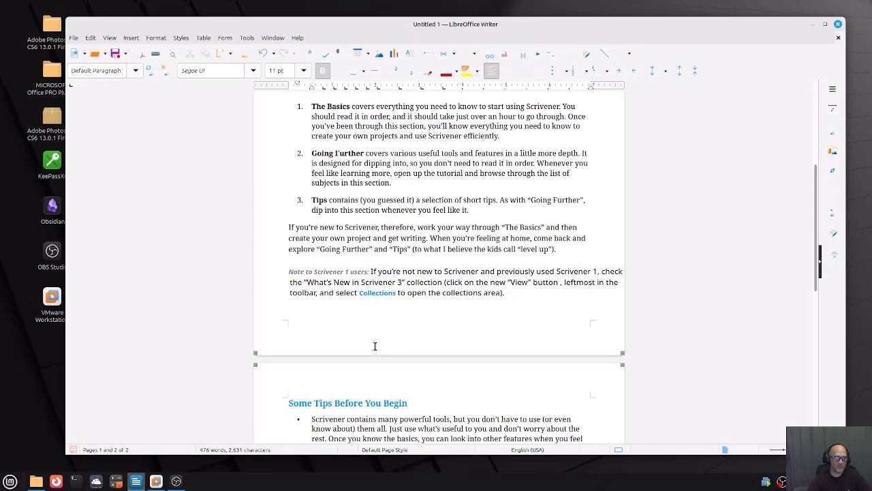
pyautogui.scroll(-4, 378, 328)
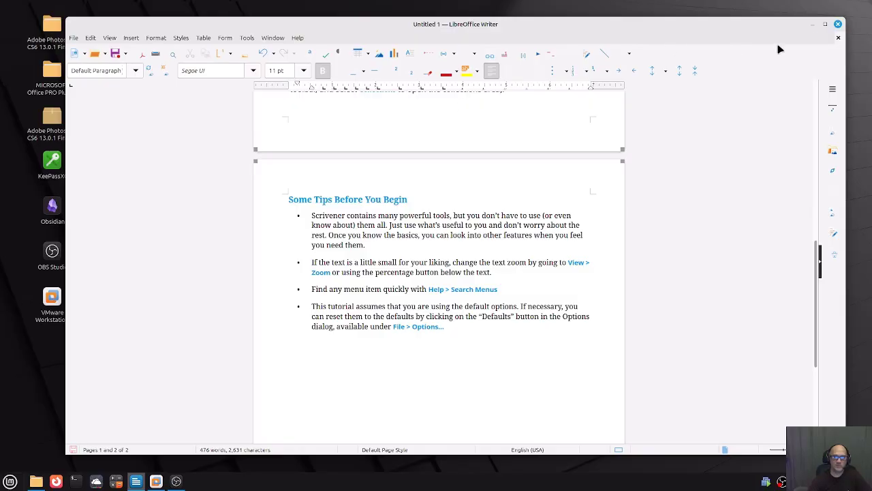
pyautogui.click(839, 24)
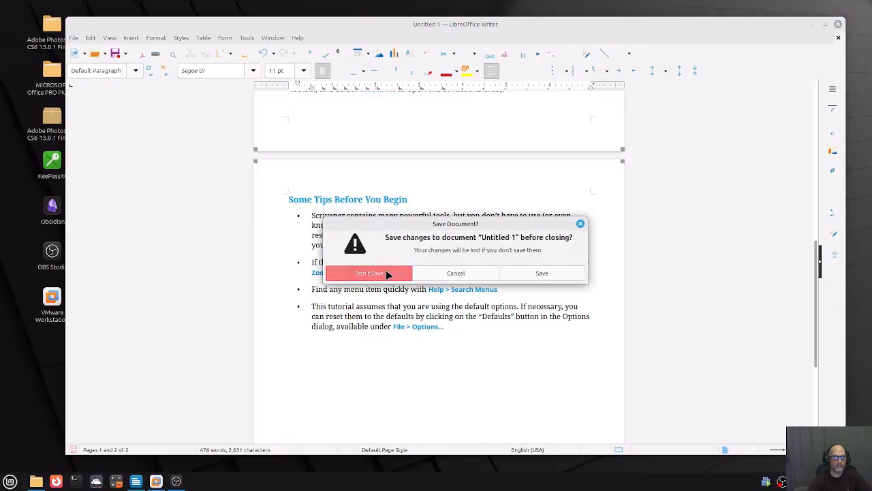
pyautogui.click(387, 271)
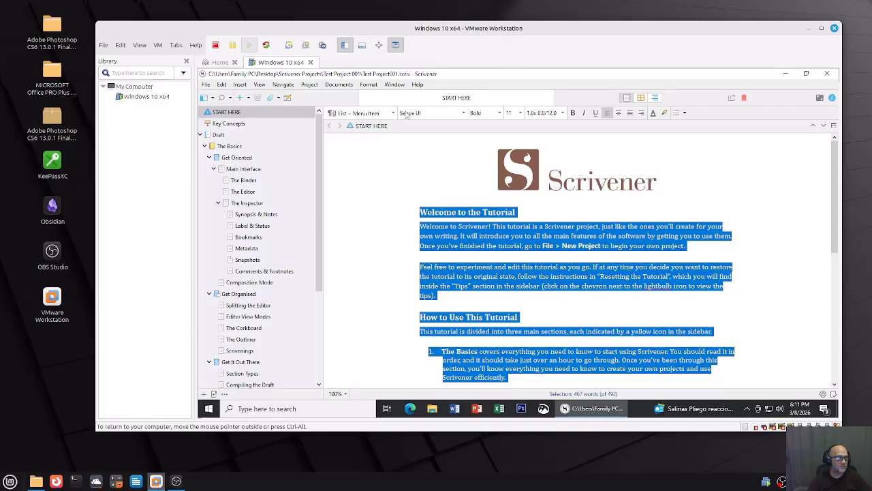
# Close Scrivener in the Windows guest and briefly check the VM menu before returning to the guest.
pyautogui.click(827, 73)
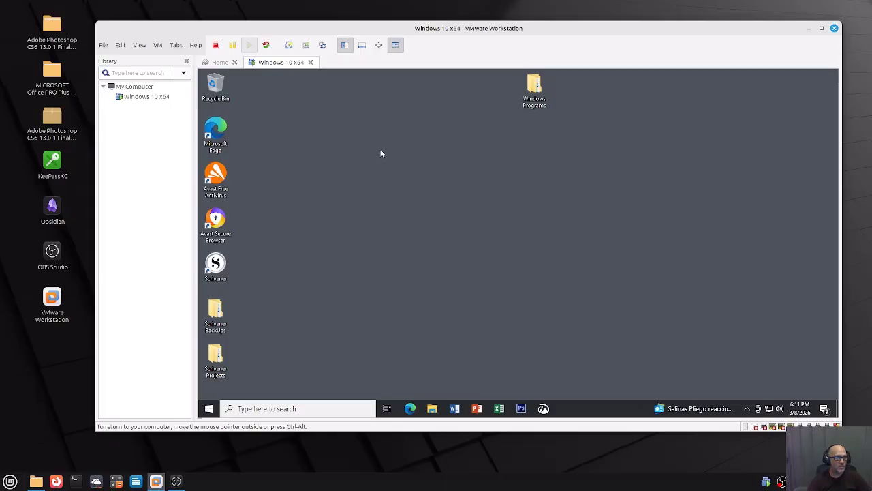
pyautogui.click(157, 46)
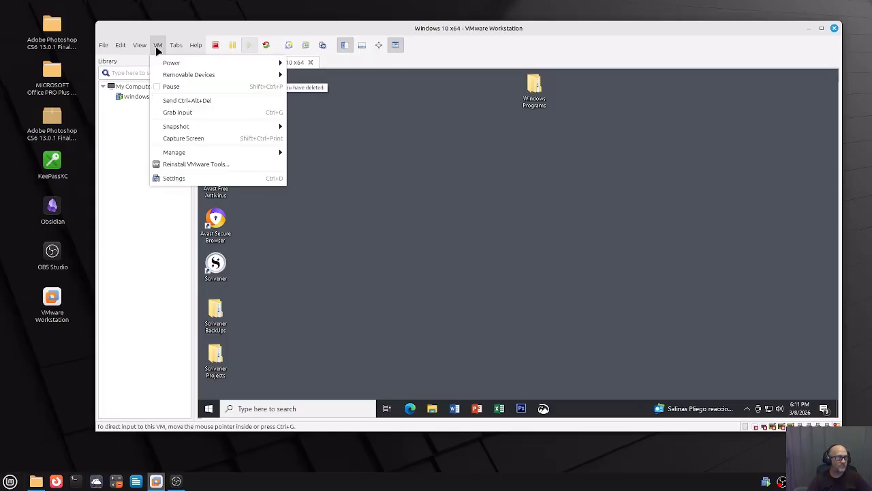
pyautogui.click(524, 178)
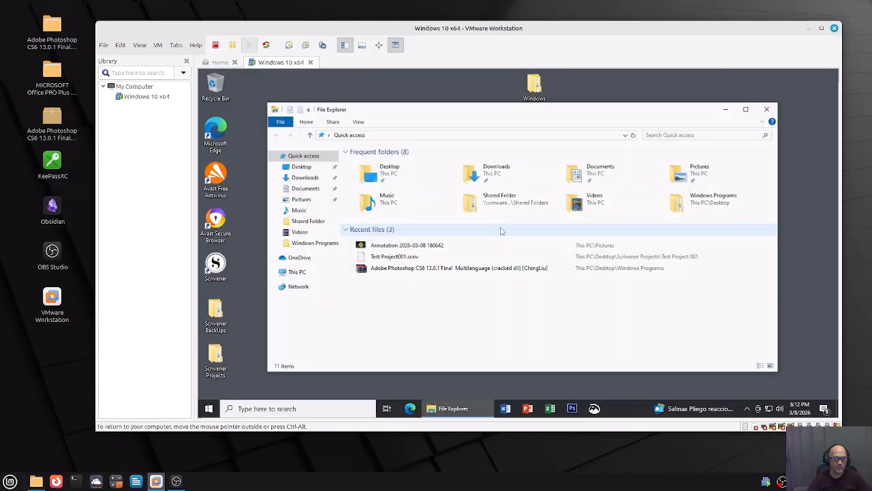
# Browse Network > vmware-host > Shared Folders > Shared Folder, go back up, then close File Explorer.
pyautogui.click(291, 291)
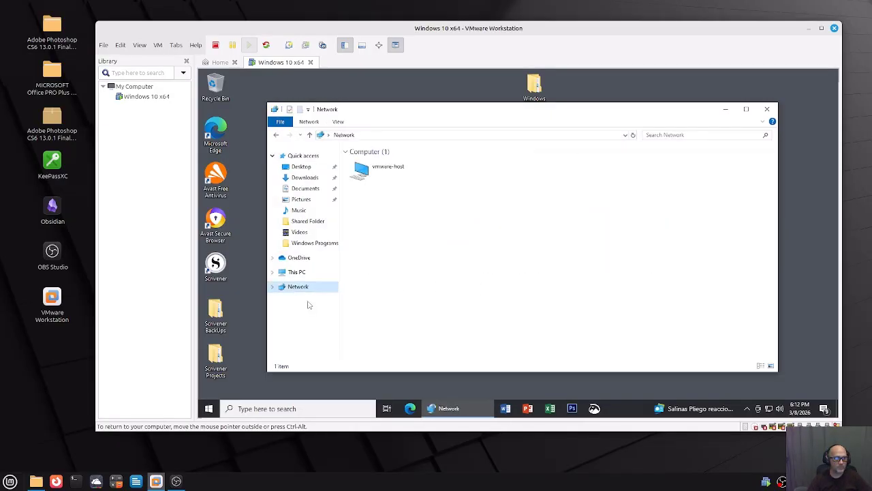
pyautogui.doubleClick(386, 178)
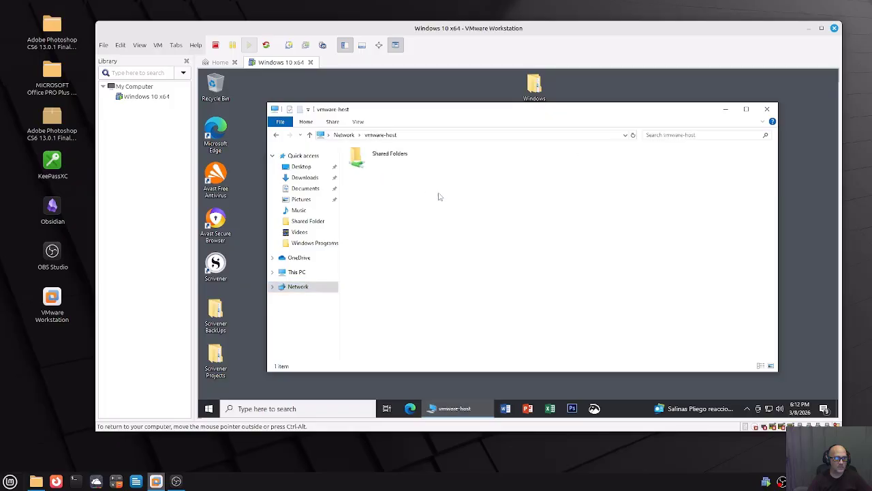
pyautogui.doubleClick(386, 164)
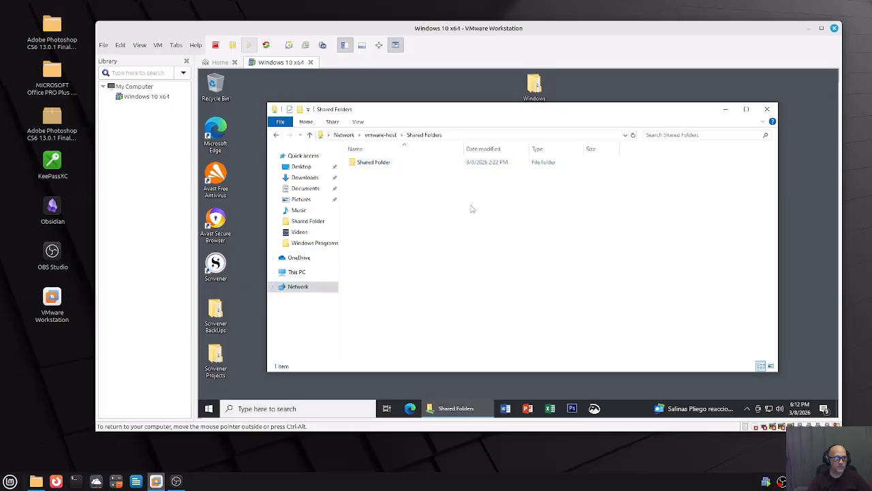
pyautogui.doubleClick(391, 167)
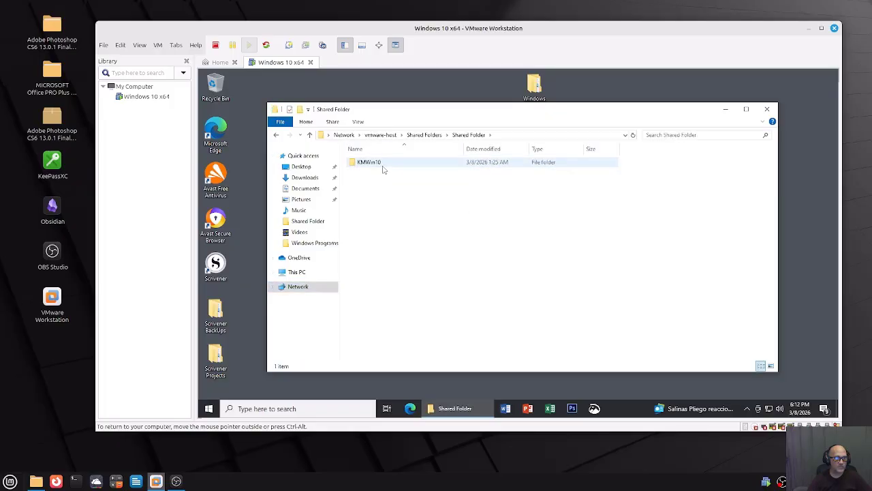
pyautogui.click(310, 135)
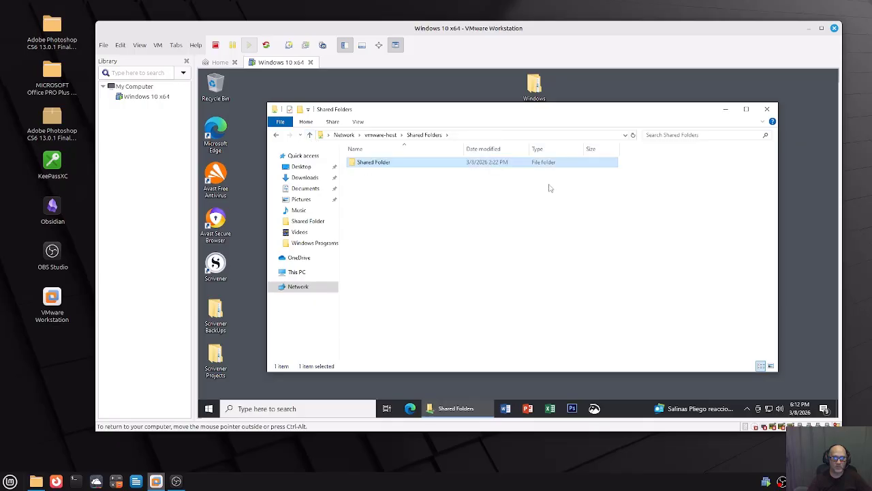
pyautogui.click(767, 110)
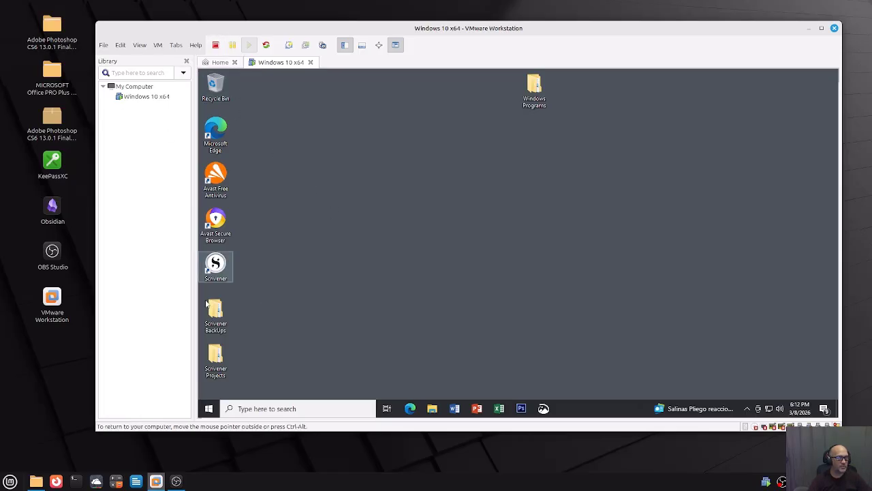
# Shut down the Windows 10 guest from the Start menu's power options.
pyautogui.click(208, 409)
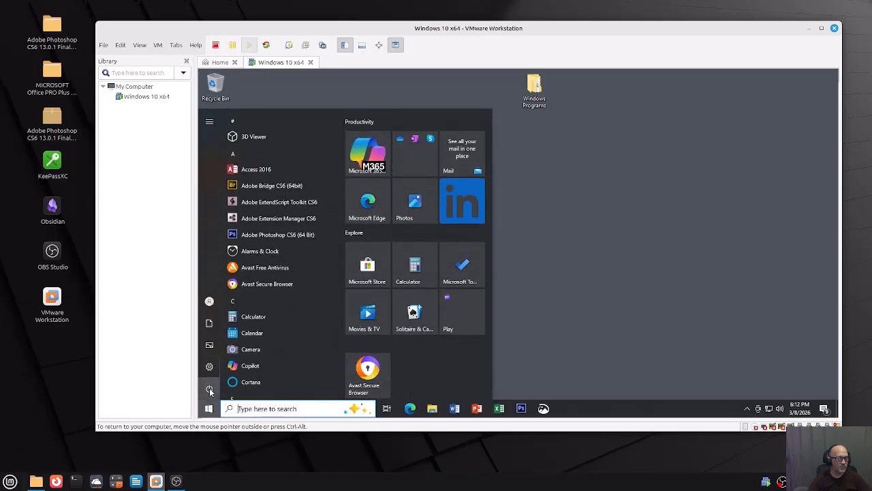
pyautogui.click(209, 388)
pyautogui.click(231, 353)
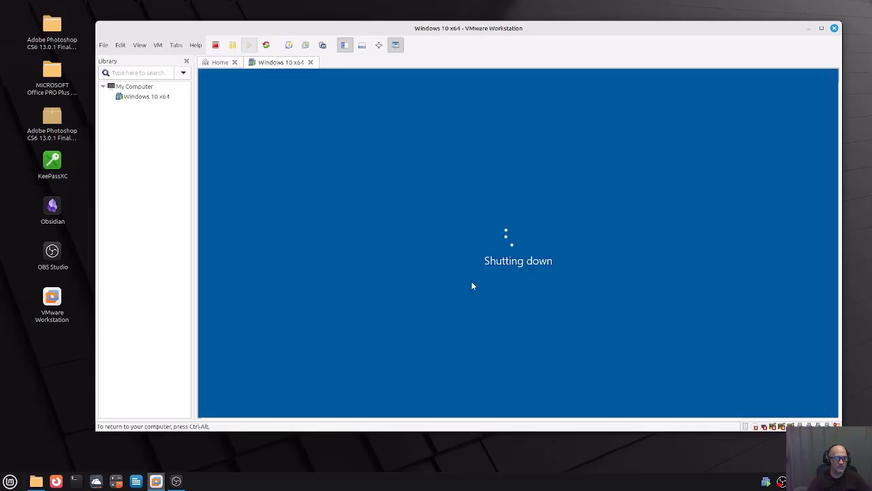
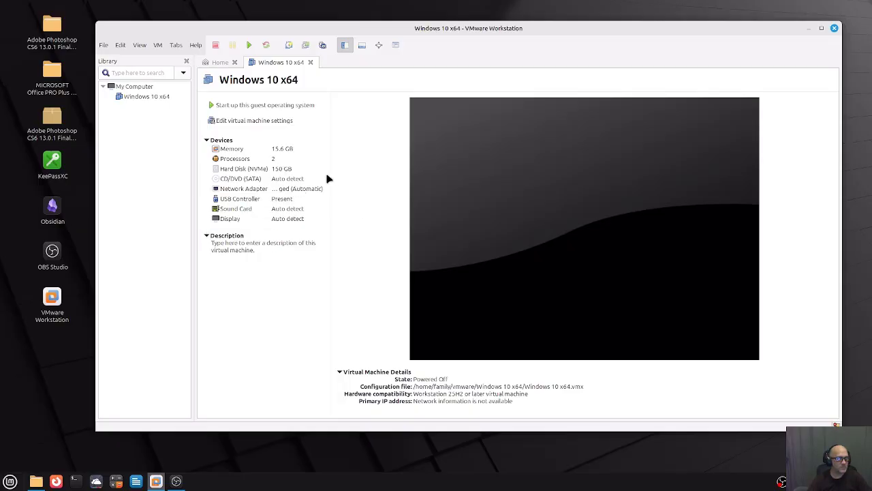
# Review the virtual machine's display settings, keeping graphics memory at 8 GB, and close them.
pyautogui.click(248, 220)
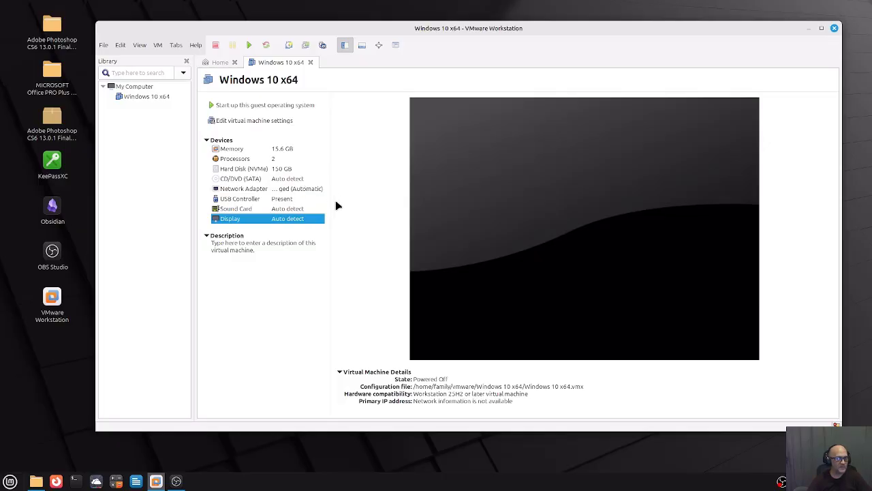
pyautogui.doubleClick(294, 220)
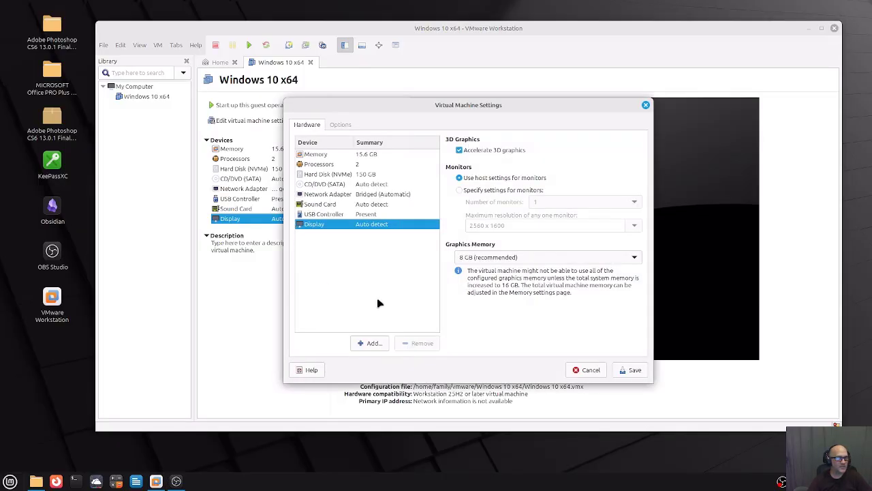
pyautogui.click(340, 127)
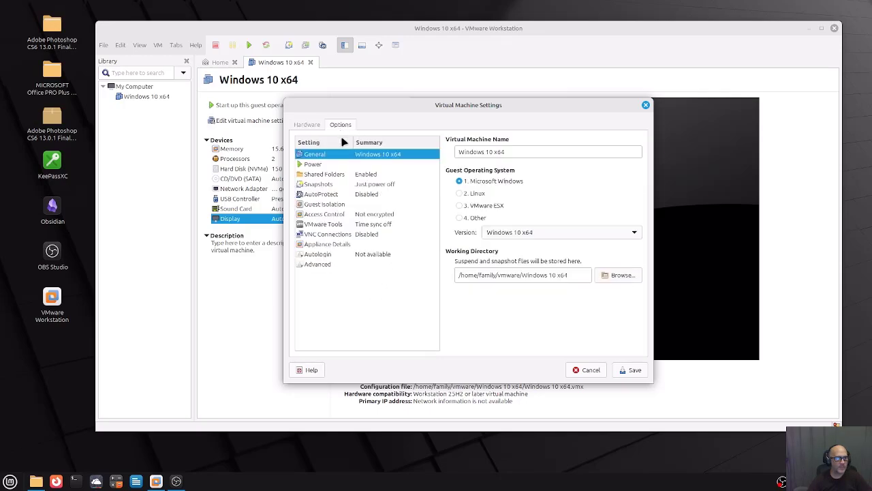
pyautogui.click(315, 128)
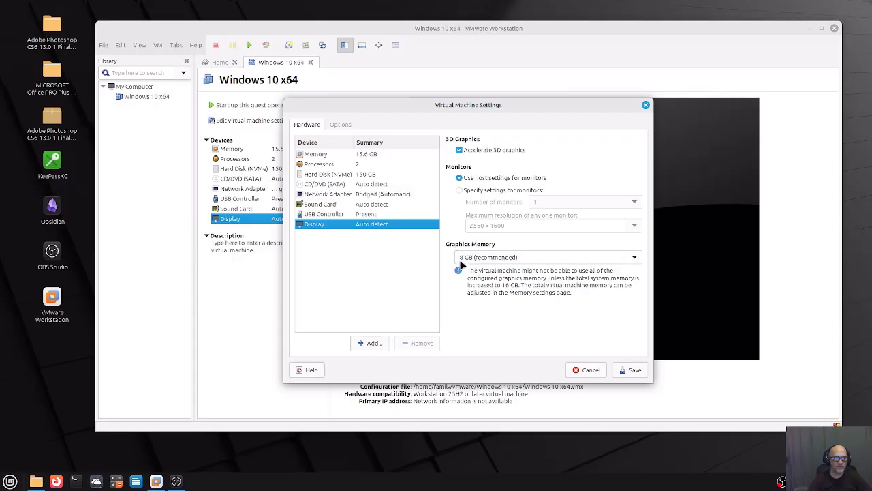
pyautogui.click(581, 262)
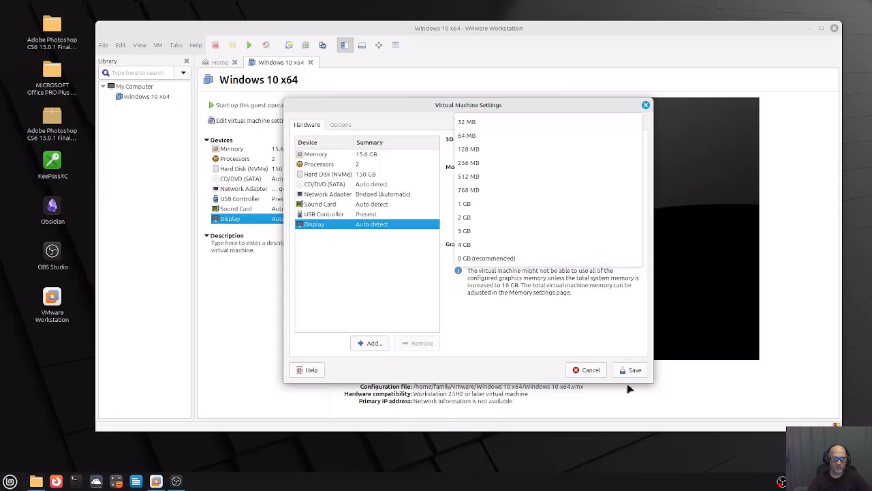
pyautogui.click(488, 262)
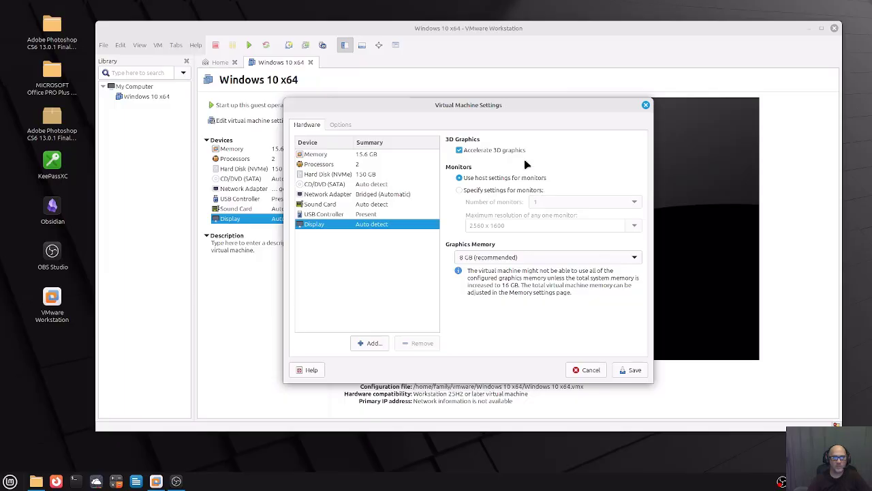
pyautogui.click(646, 106)
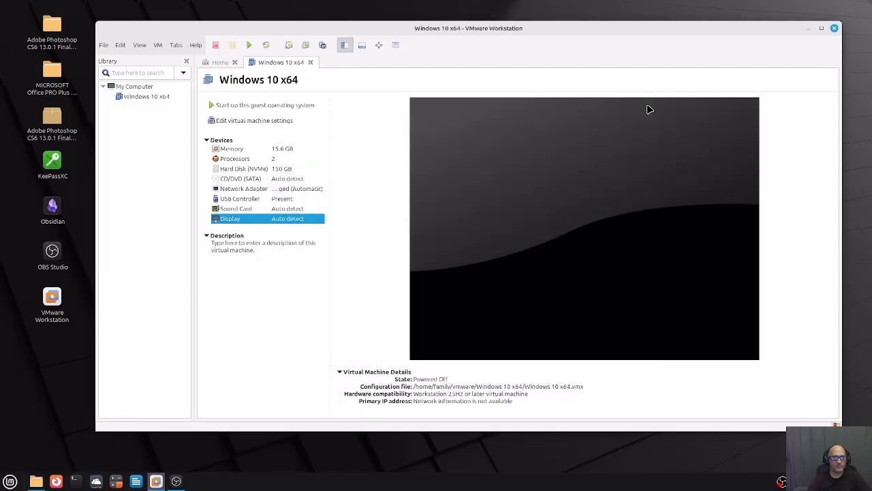
# Start a new local Obsidian vault named Test Vault.
pyautogui.click(809, 29)
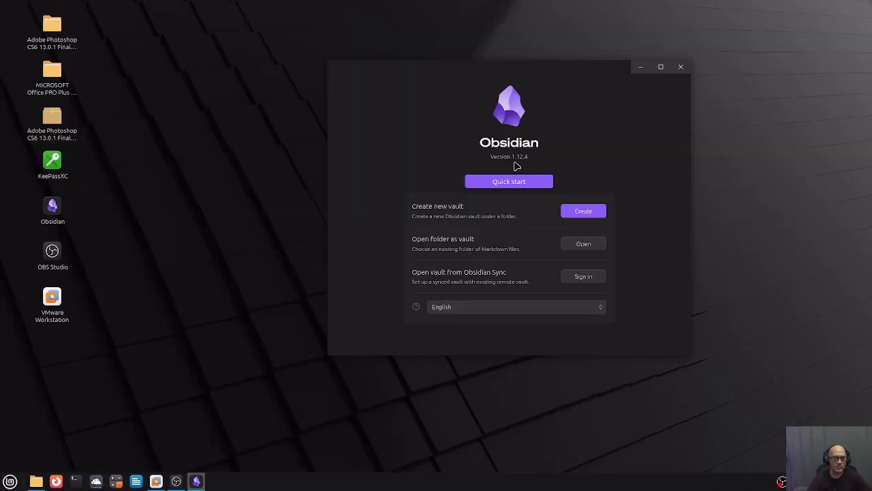
pyautogui.click(581, 214)
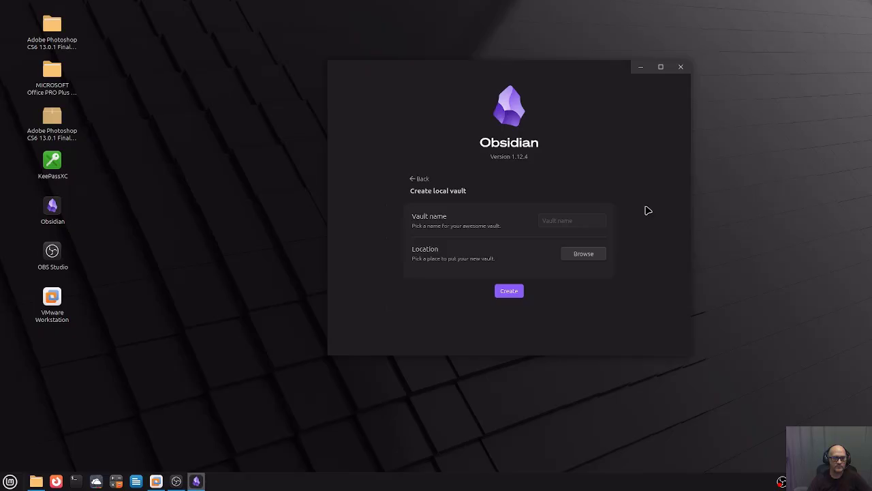
pyautogui.click(558, 219)
pyautogui.write('Test Vault')
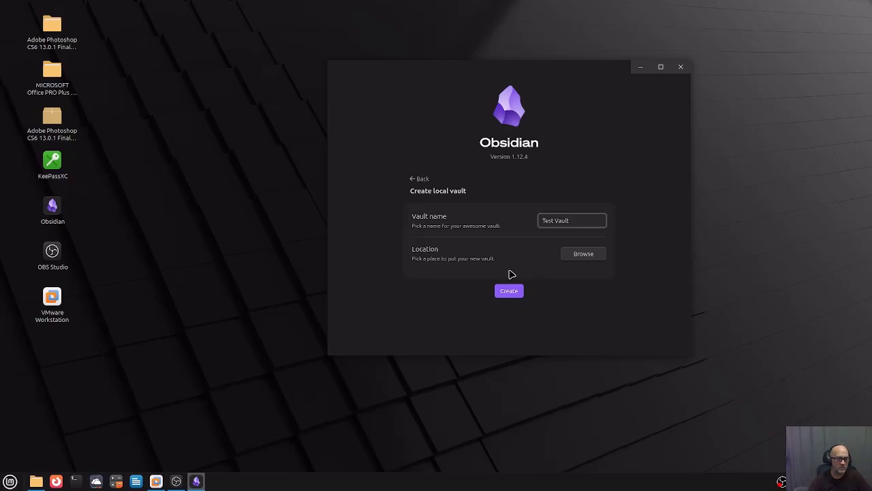
# Store the vault in a new Desktop folder 'Obsidian Vaults' and create it.
pyautogui.click(590, 255)
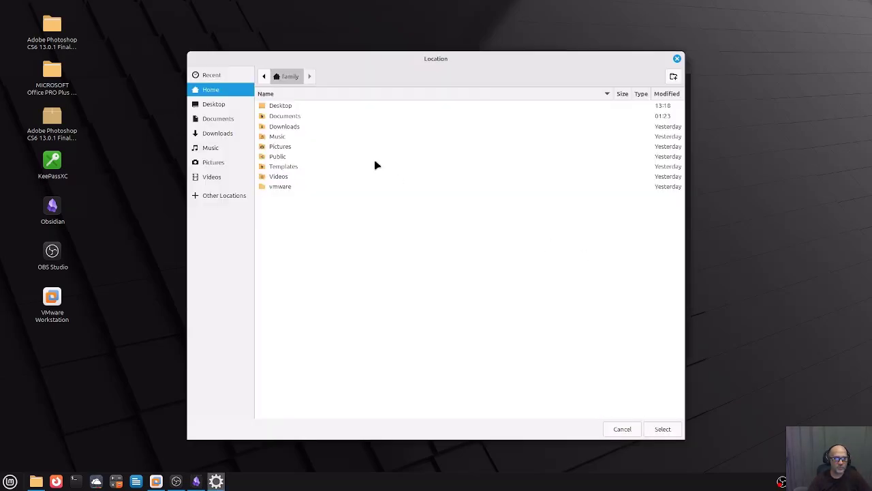
pyautogui.doubleClick(299, 107)
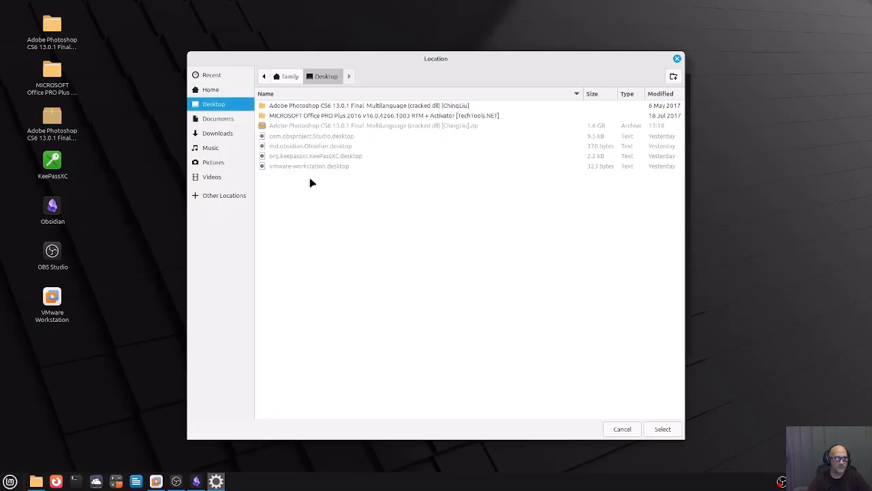
pyautogui.click(673, 77)
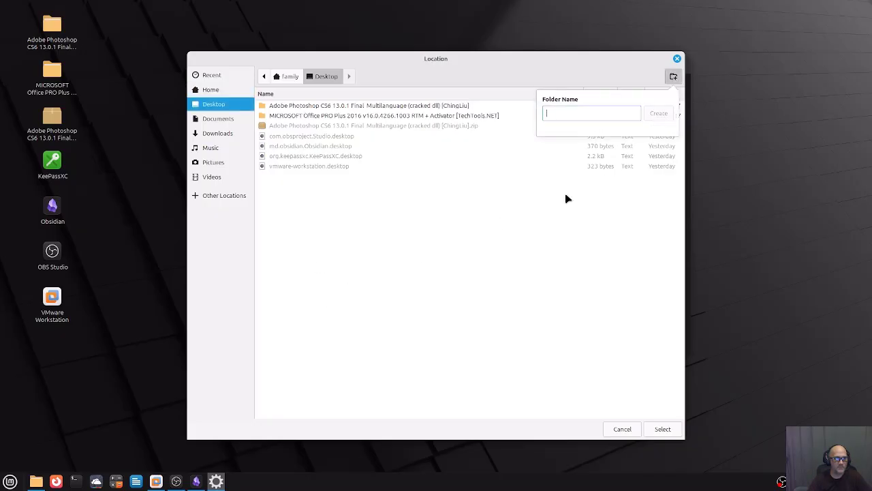
pyautogui.write('Obs')
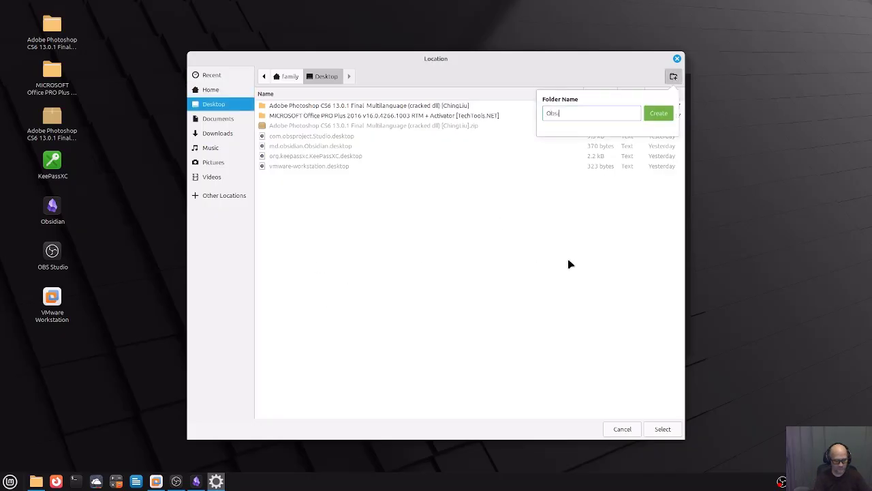
pyautogui.write('idian Vay')
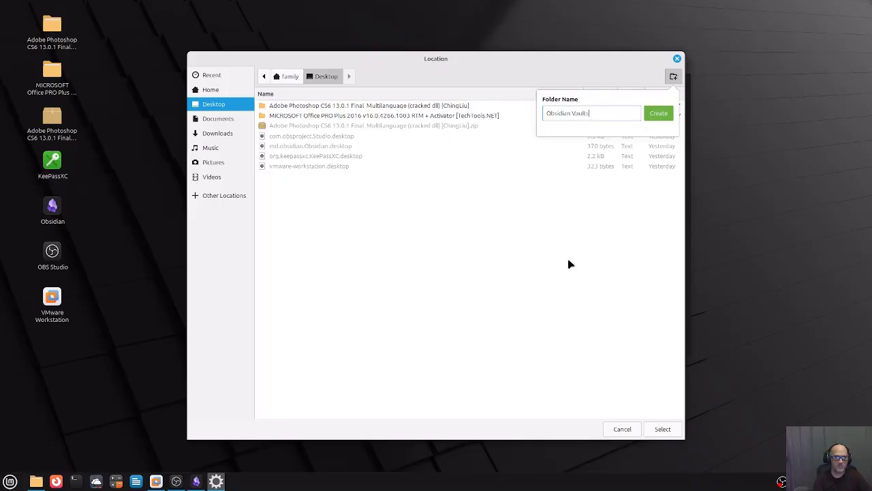
pyautogui.write('lts')
pyautogui.press('Return')
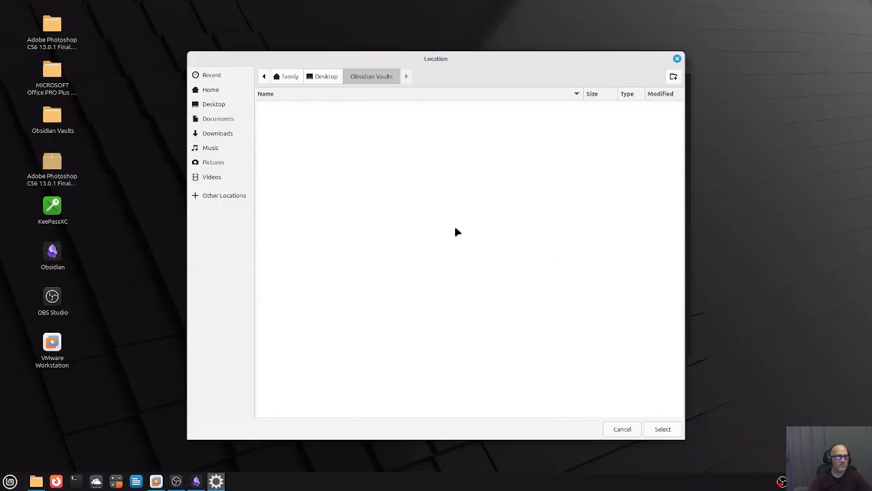
pyautogui.click(663, 431)
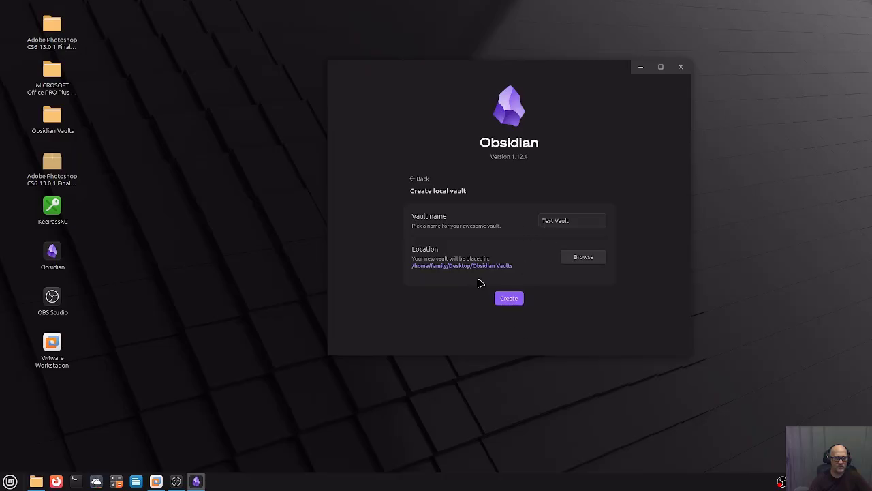
pyautogui.click(513, 300)
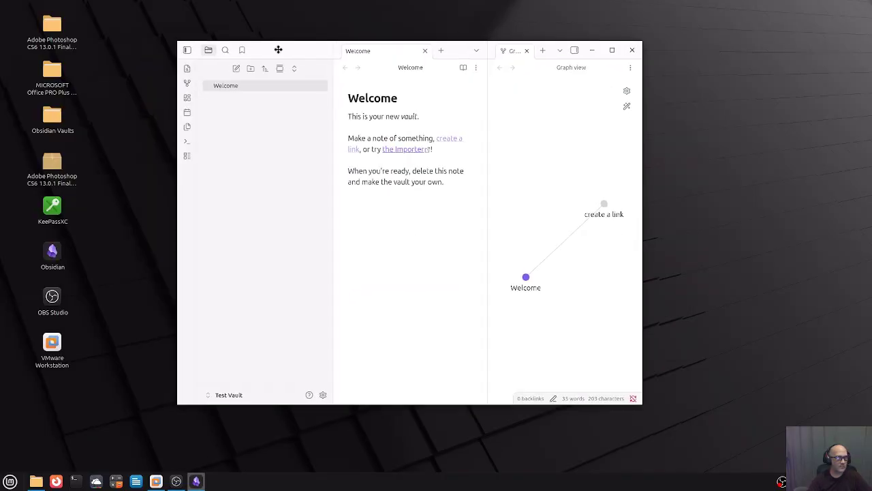
# Enlarge the Obsidian window, then install and apply the Minimal theme.
pyautogui.moveTo(283, 51); pyautogui.dragTo(374, 54)
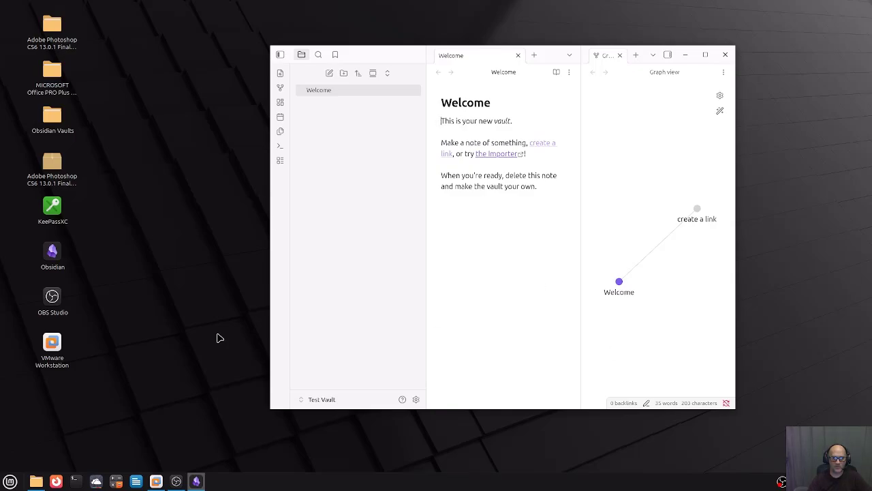
pyautogui.moveTo(271, 409); pyautogui.dragTo(104, 450)
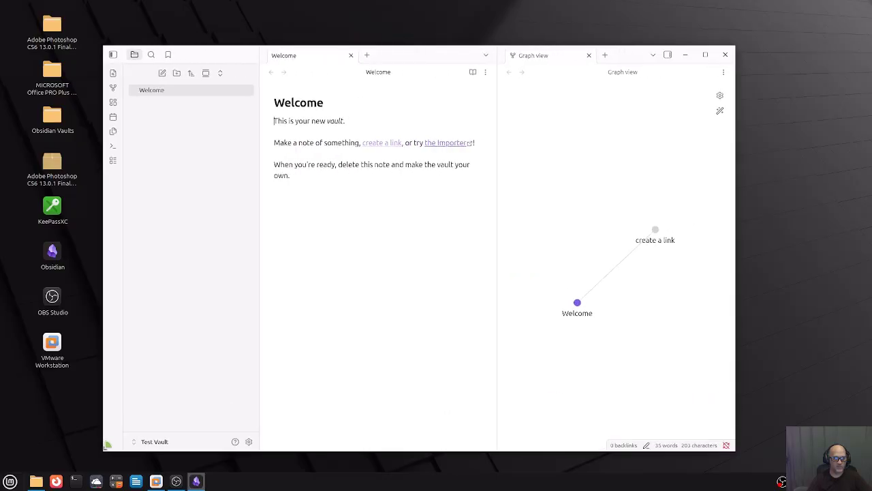
pyautogui.click(249, 442)
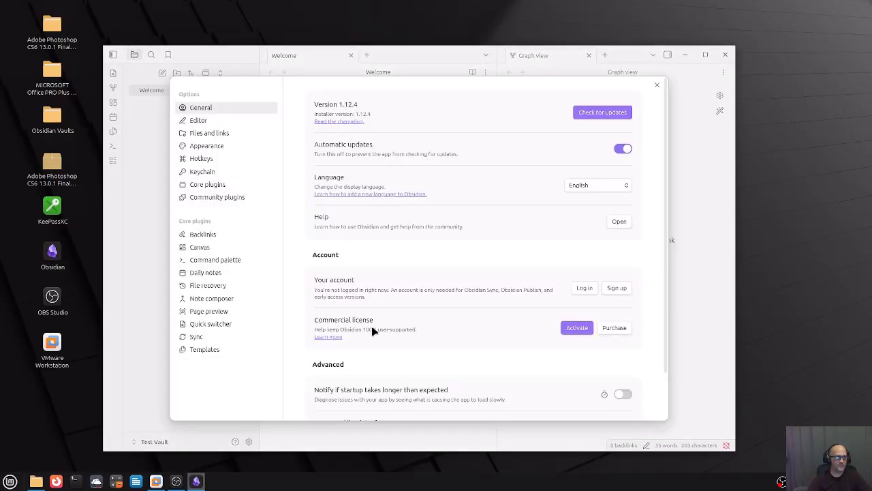
pyautogui.click(204, 145)
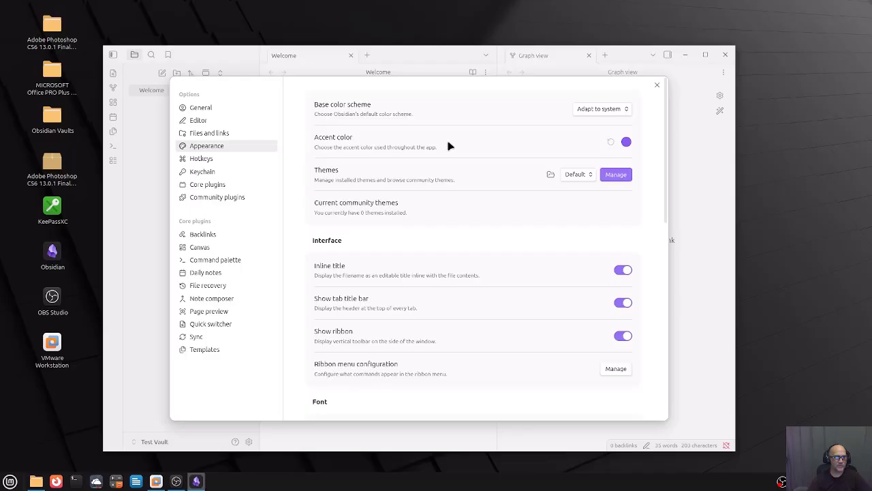
pyautogui.click(629, 178)
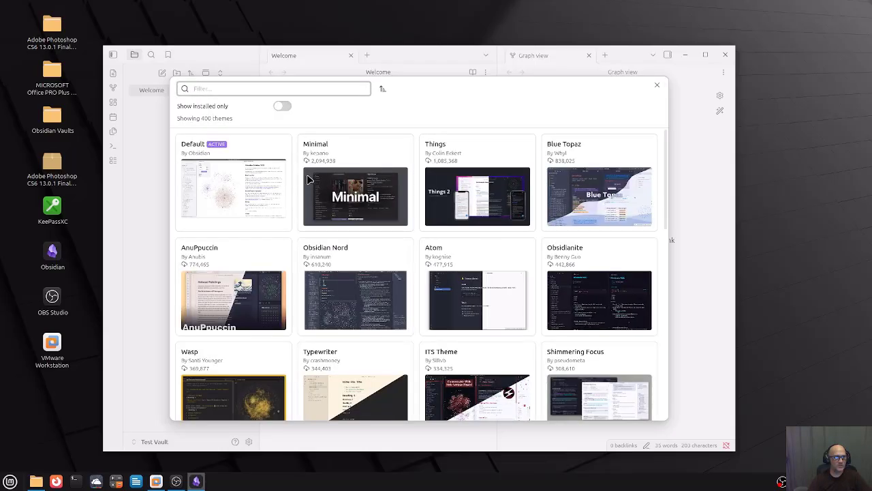
pyautogui.click(366, 161)
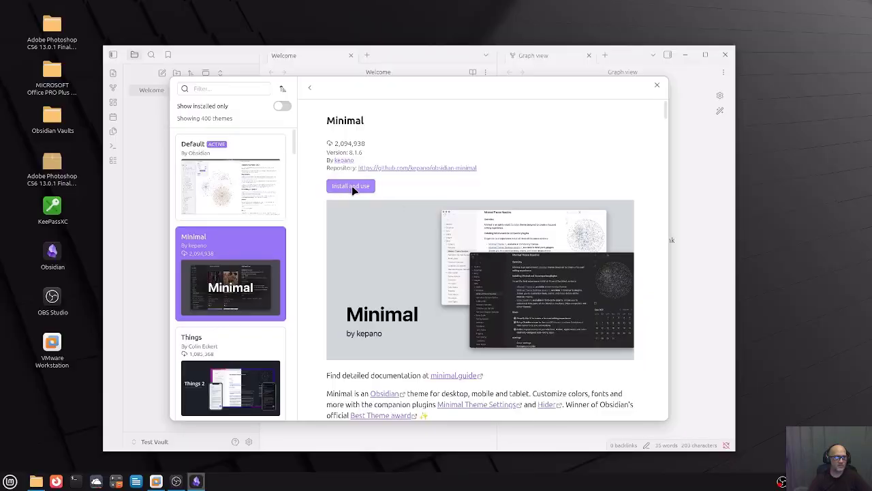
pyautogui.click(352, 186)
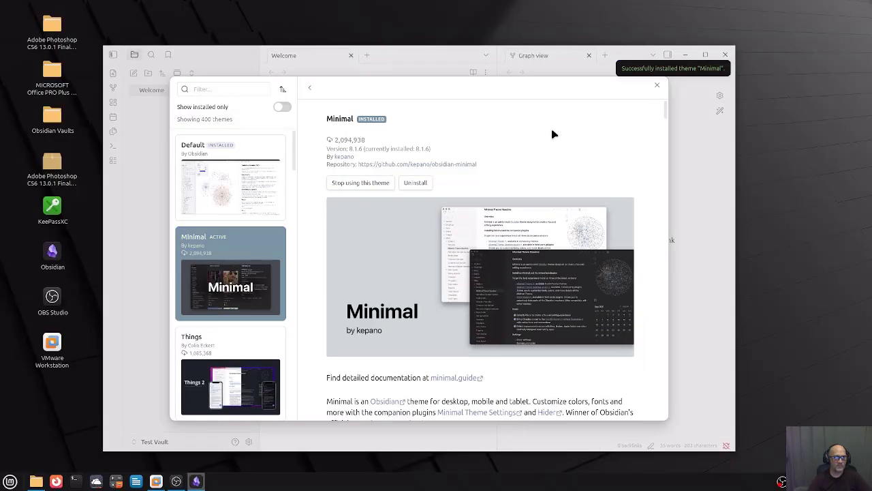
# Set the base colour scheme to Dark.
pyautogui.click(659, 85)
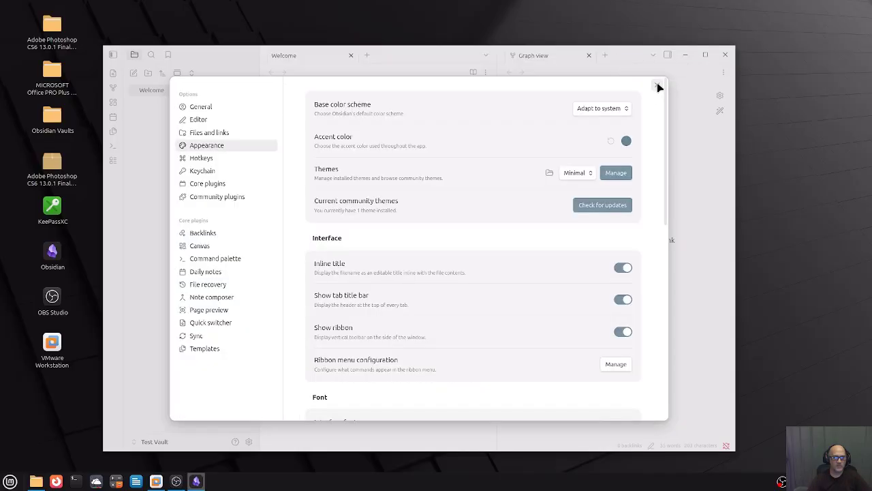
pyautogui.click(601, 108)
pyautogui.click(585, 122)
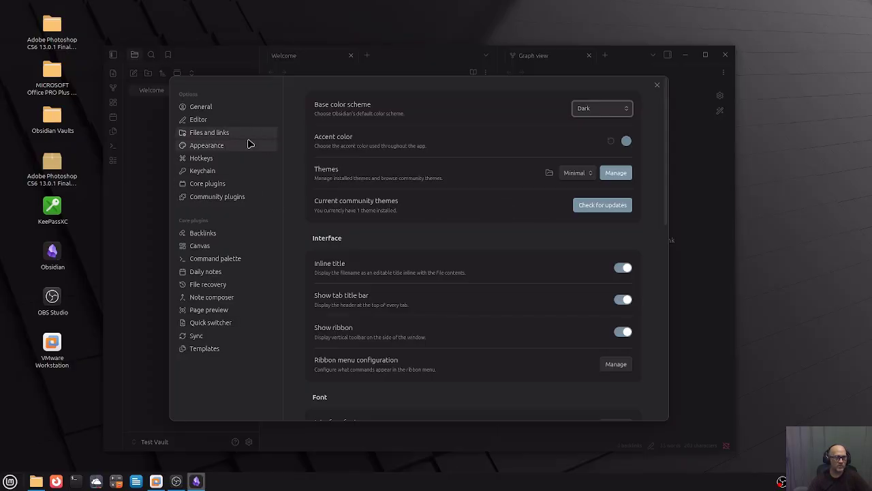
pyautogui.click(220, 198)
# Turn on community plugins with automatic update checks and search the browser for Kanban.
pyautogui.click(341, 326)
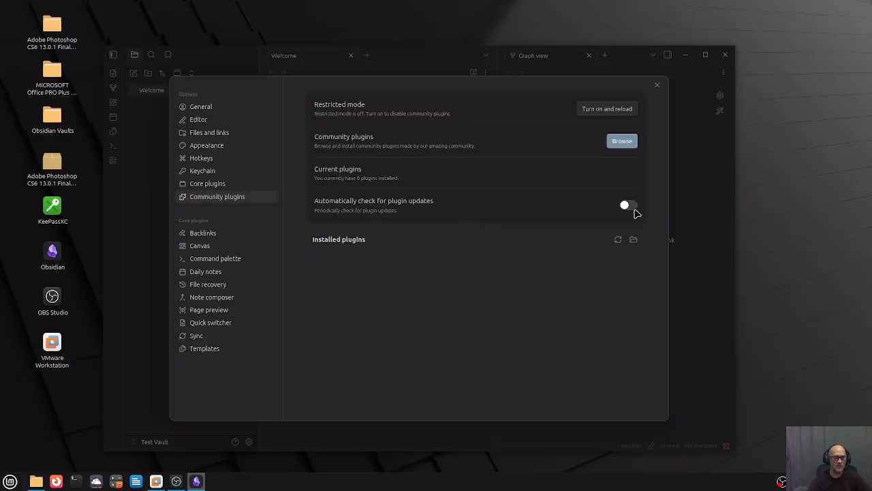
pyautogui.click(630, 206)
pyautogui.click(625, 141)
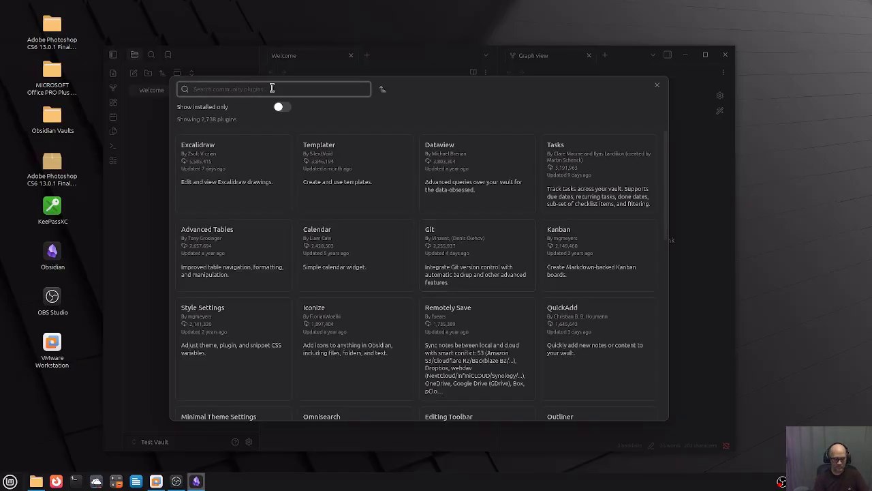
pyautogui.write('ke')
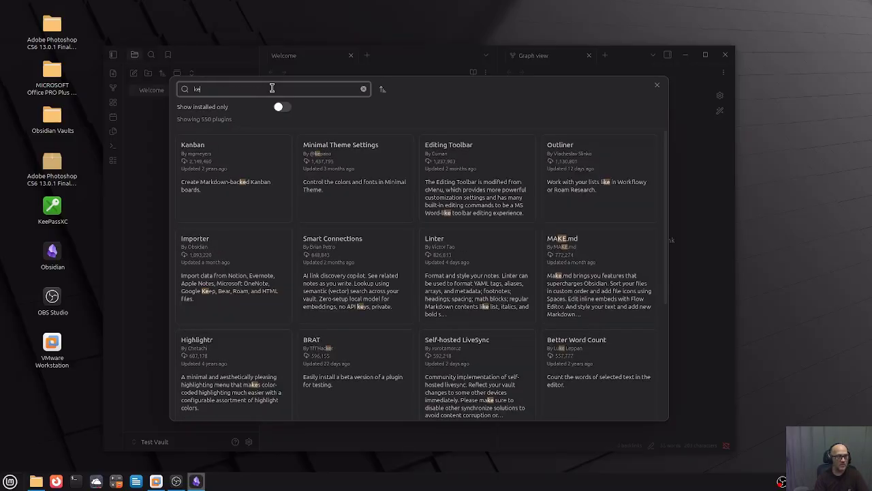
pyautogui.press('BackSpace')
pyautogui.write('anb')
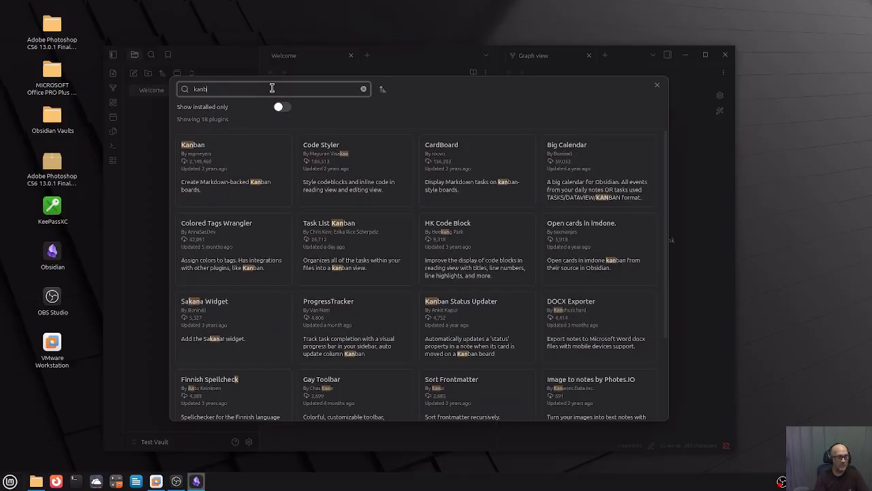
pyautogui.write('a')
# Install and enable the Kanban plugin, then close the plugin browser and settings.
pyautogui.click(276, 169)
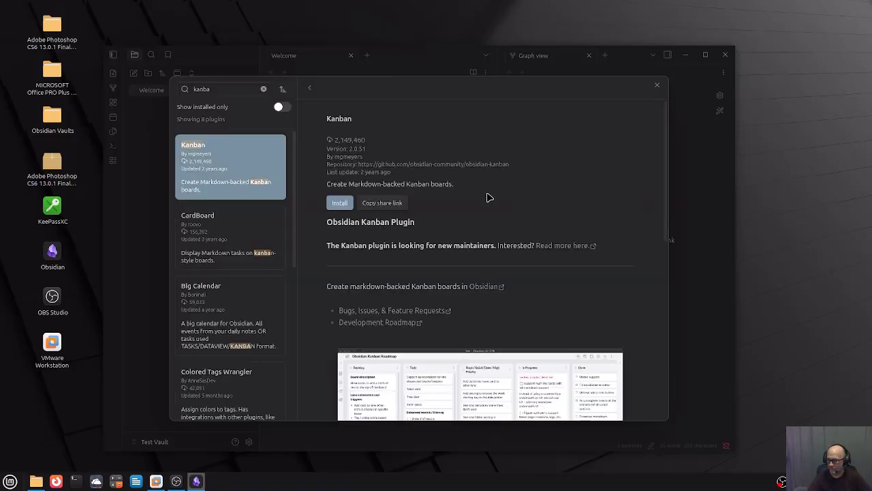
pyautogui.click(340, 203)
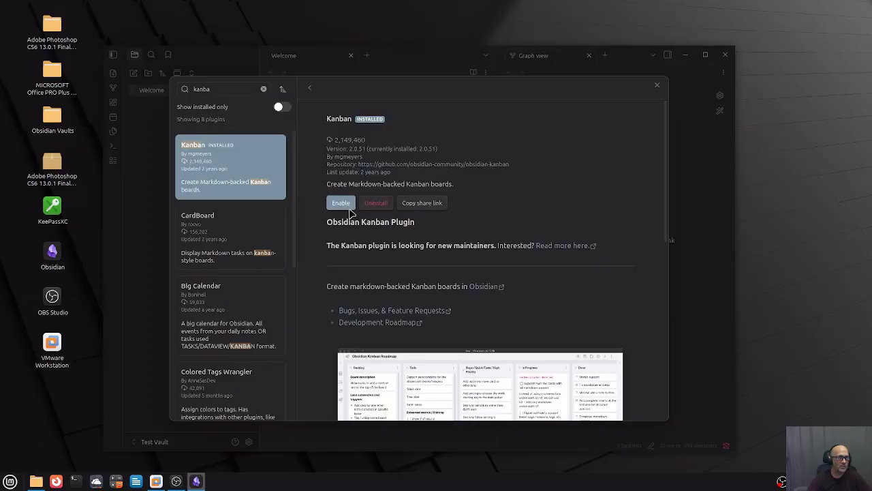
pyautogui.click(341, 203)
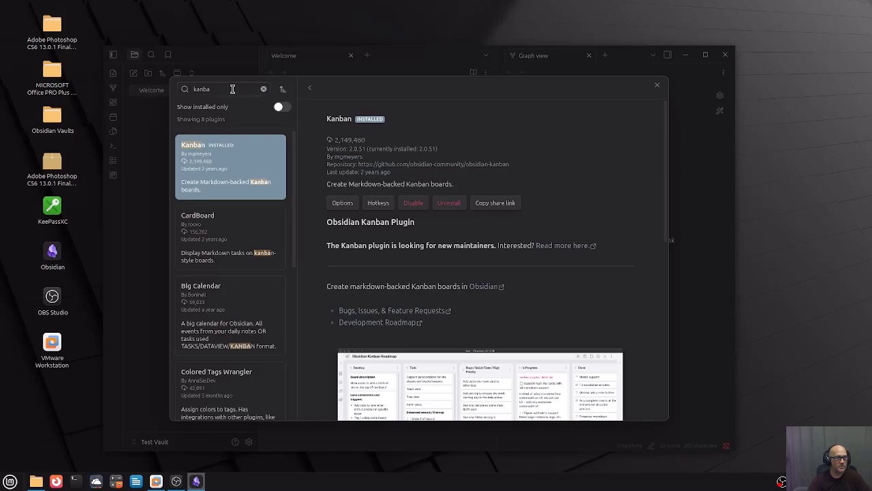
pyautogui.click(657, 85)
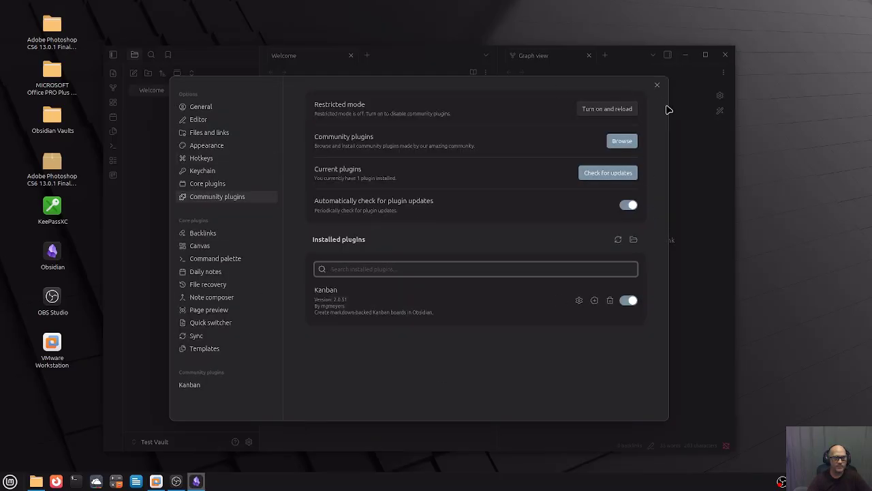
pyautogui.click(657, 86)
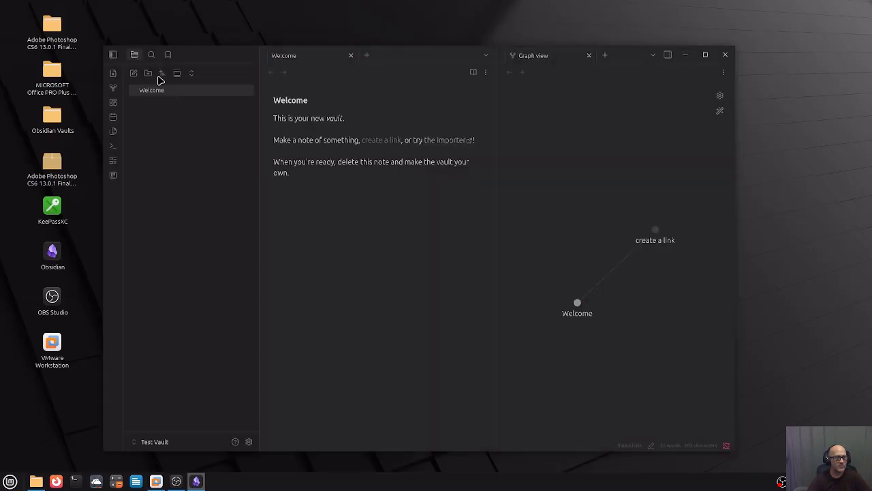
# Create folder Test Space 001 containing a subfolder Kanban Test Space.
pyautogui.click(589, 55)
pyautogui.click(148, 73)
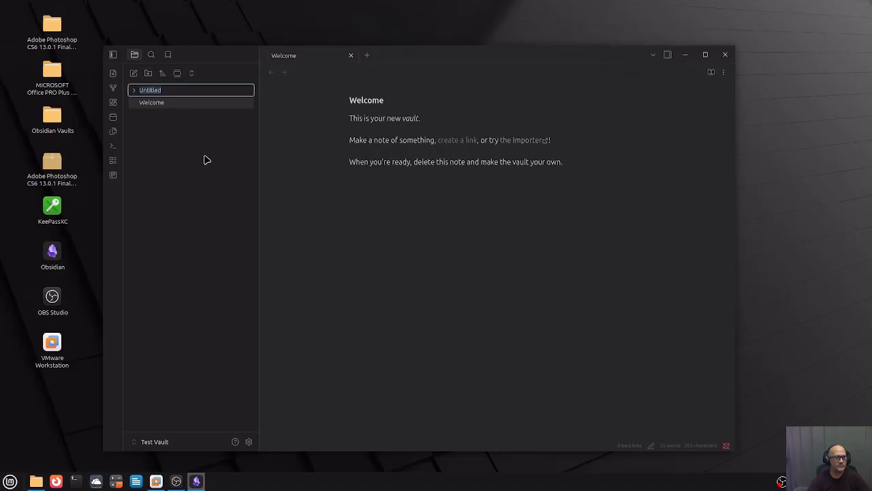
pyautogui.write('Te')
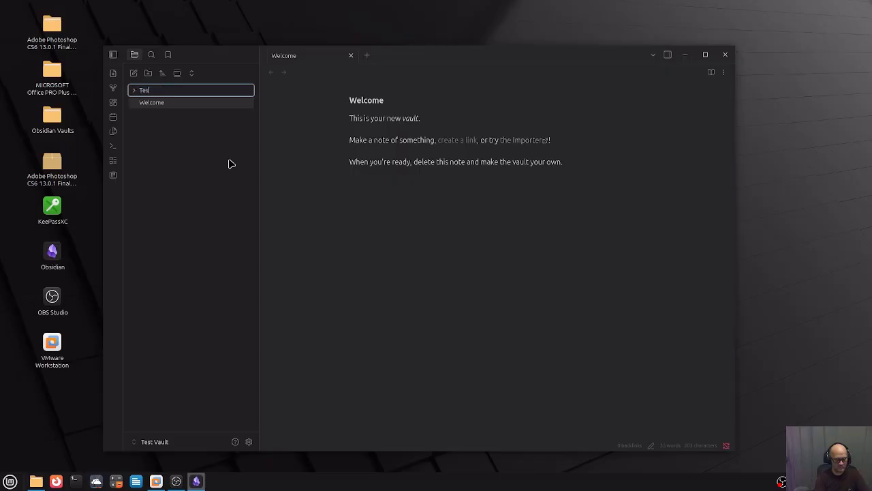
pyautogui.write('st Space 001')
pyautogui.press('Return')
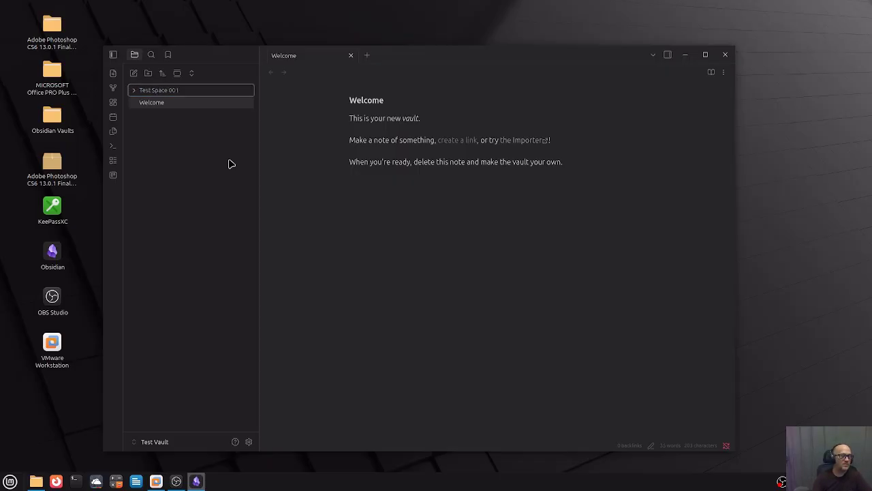
pyautogui.rightClick(191, 90)
pyautogui.click(225, 110)
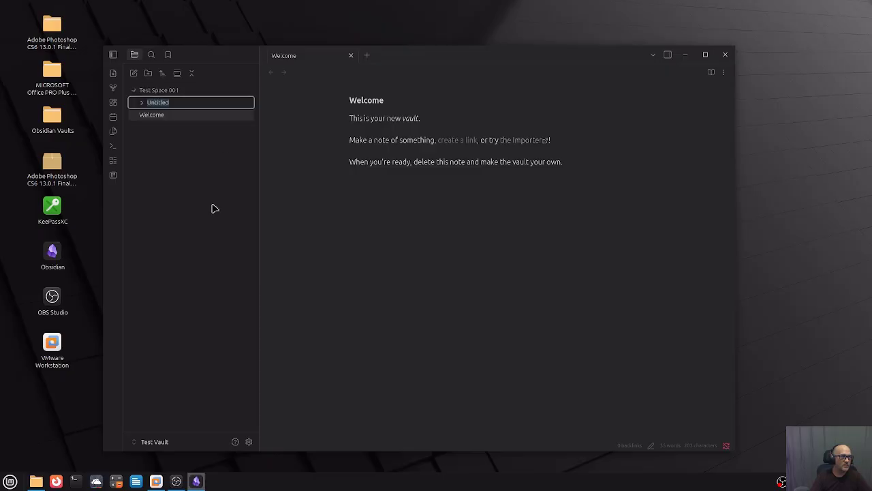
pyautogui.write('Ka')
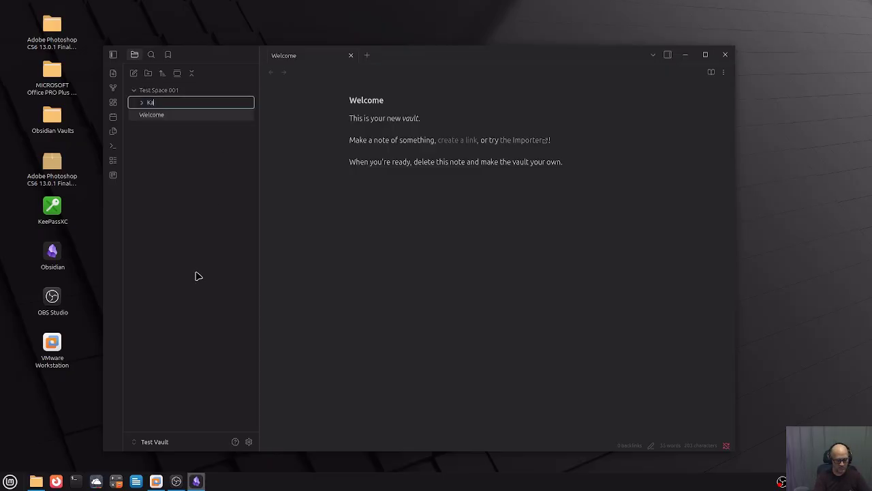
pyautogui.write('nban Test Space')
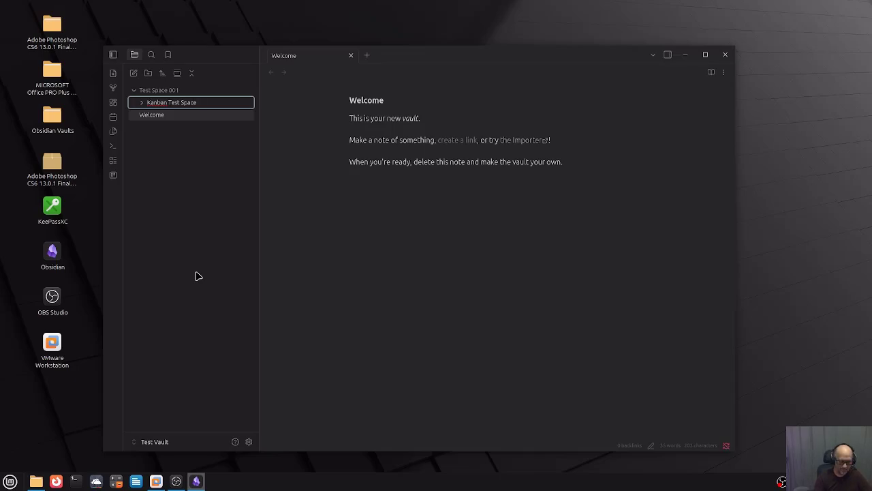
pyautogui.press('Return')
# Create a kanban board in Kanban Test Space with lists Test List 001, 002 and 003.
pyautogui.rightClick(163, 106)
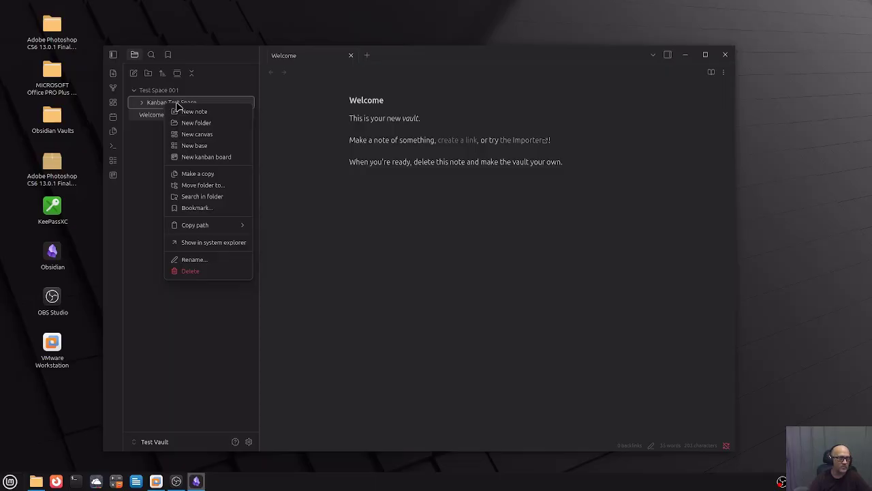
pyautogui.click(210, 159)
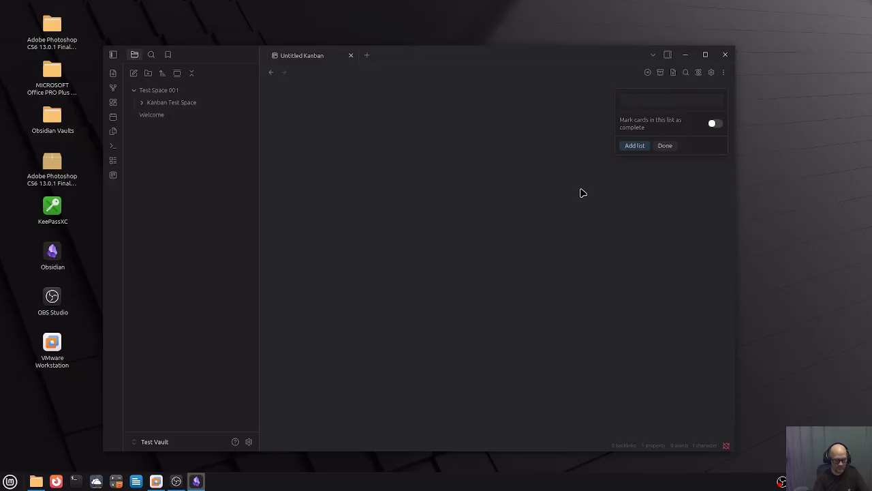
pyautogui.write('Test List 001')
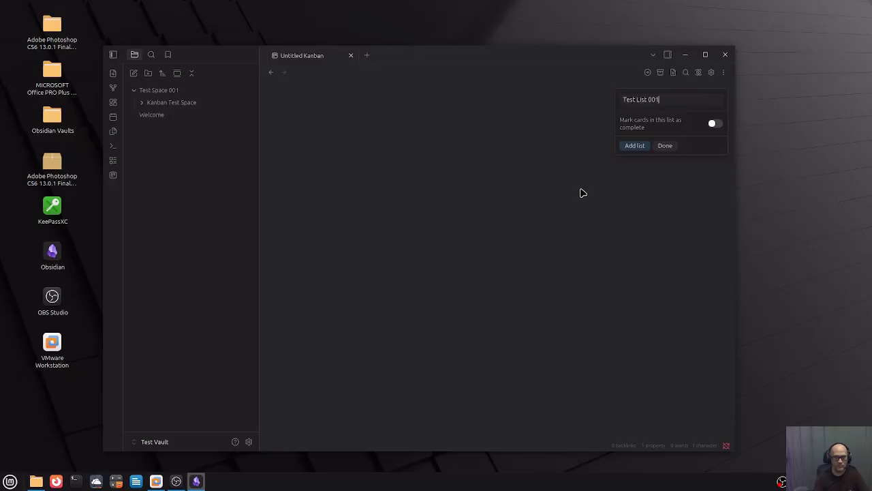
pyautogui.press('Return')
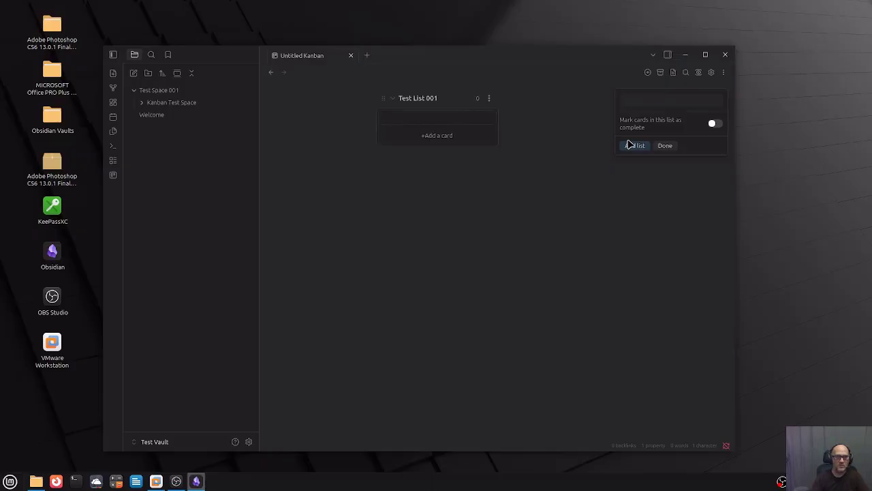
pyautogui.write('Test Lis')
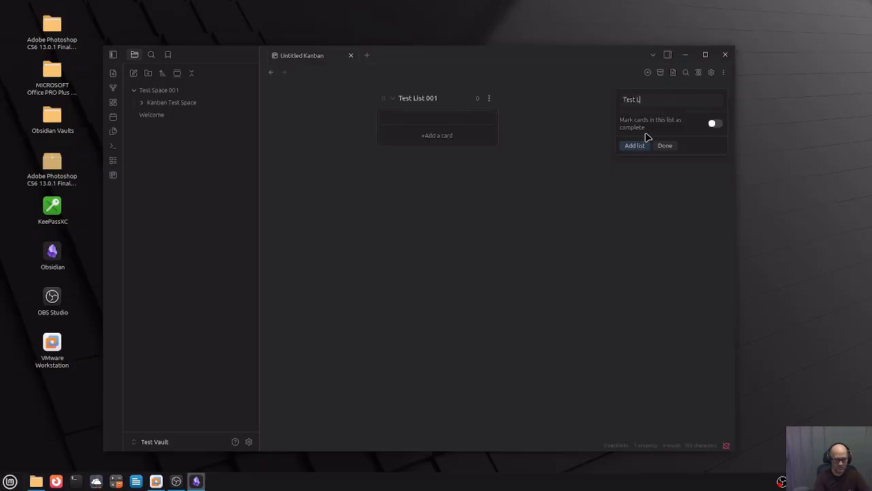
pyautogui.write('t 002')
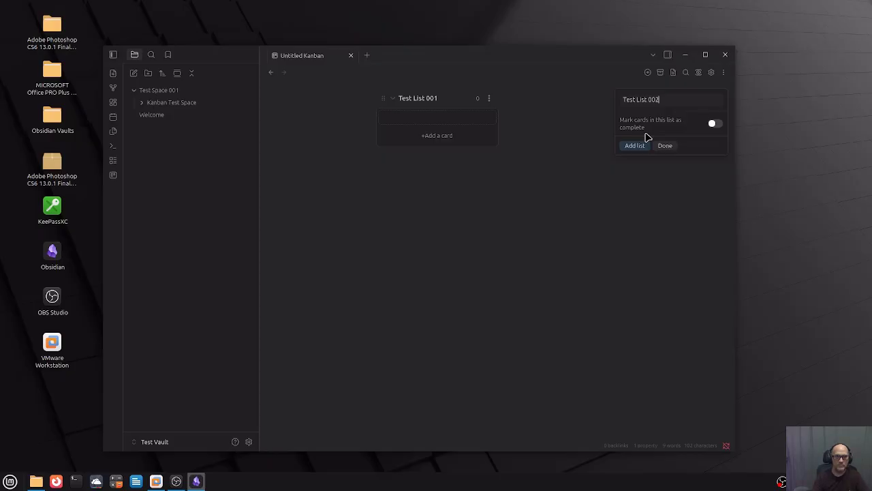
pyautogui.press('Return')
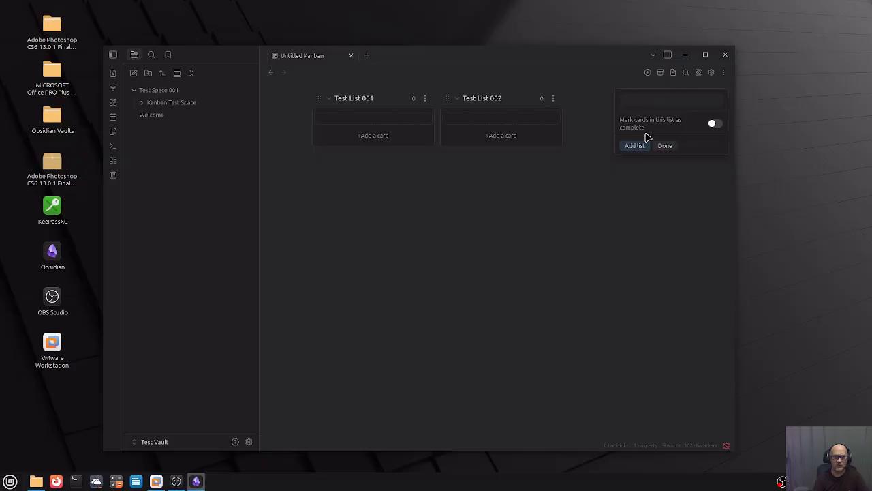
pyautogui.write('Test List')
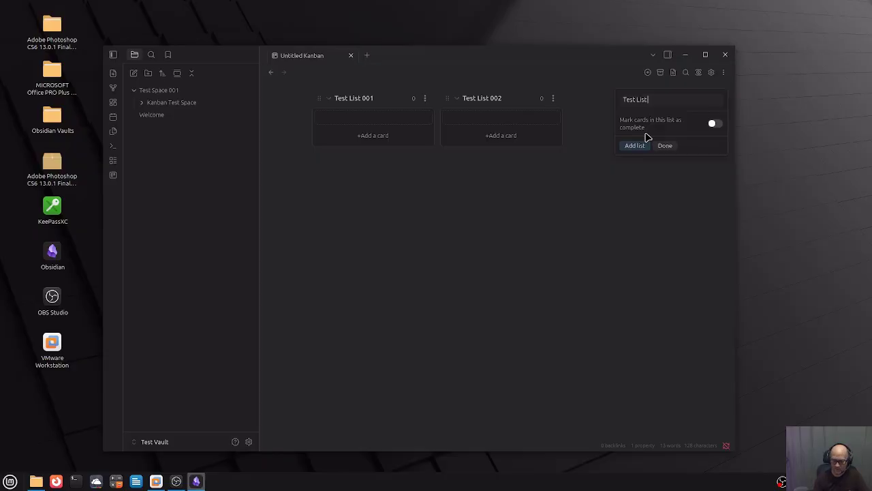
pyautogui.write('003')
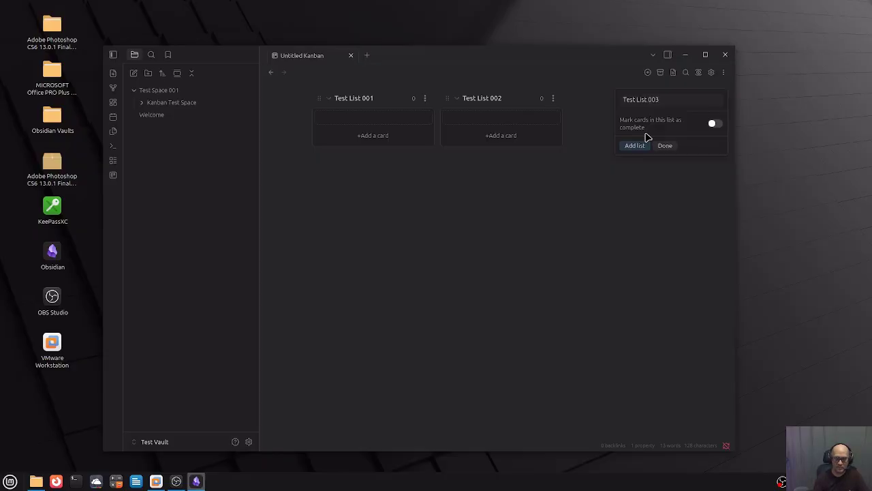
pyautogui.press('Return')
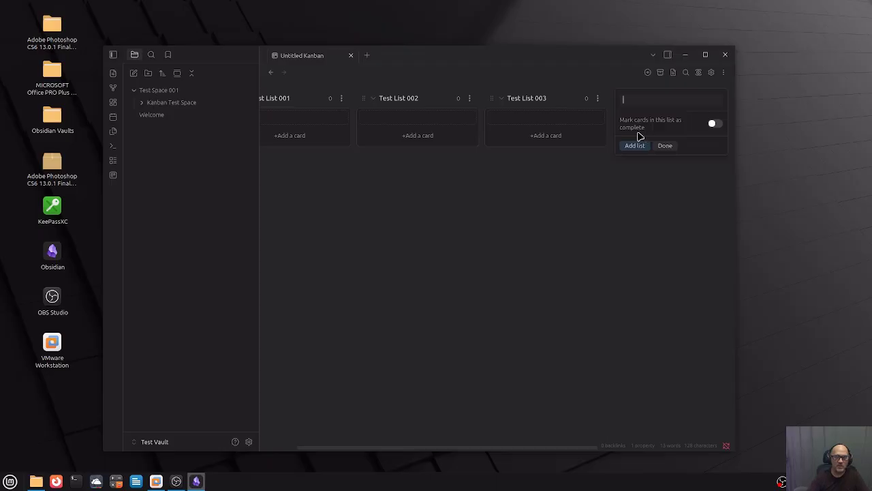
# Put a 'Test Space 001' card in the first list and a 'Test Space 002' card in the second.
pyautogui.click(603, 272)
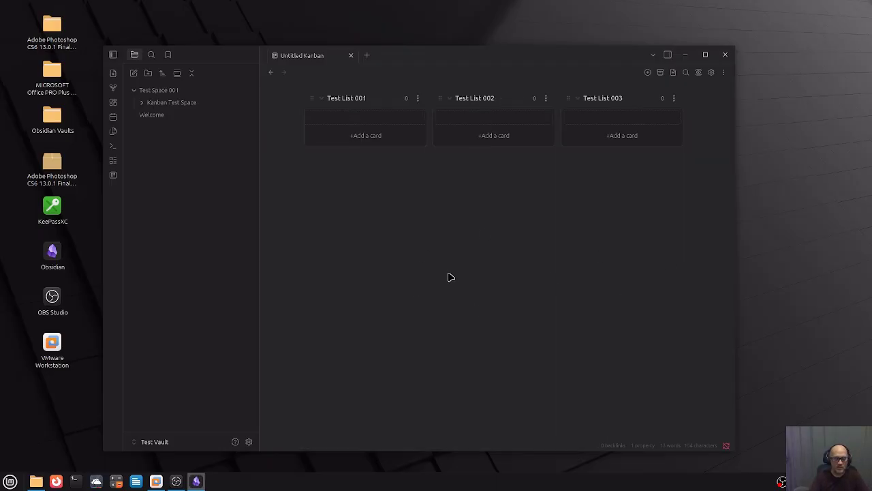
pyautogui.click(361, 135)
pyautogui.write('Test ')
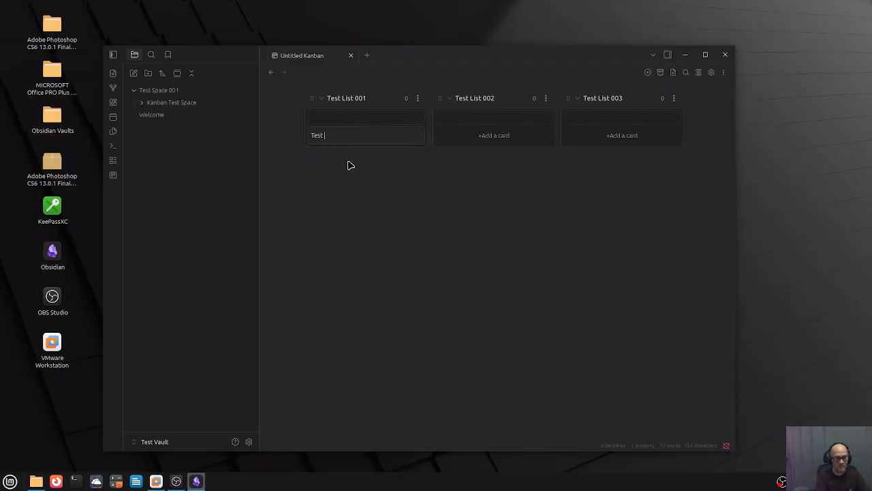
pyautogui.write('Sup')
pyautogui.press('BackSpace')
pyautogui.press('BackSpace')
pyautogui.write('pace 001')
pyautogui.press('Return')
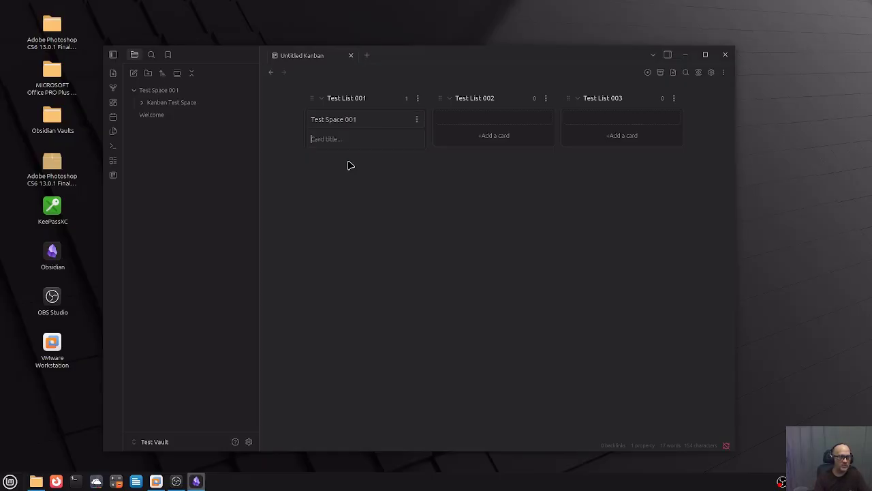
pyautogui.click(504, 135)
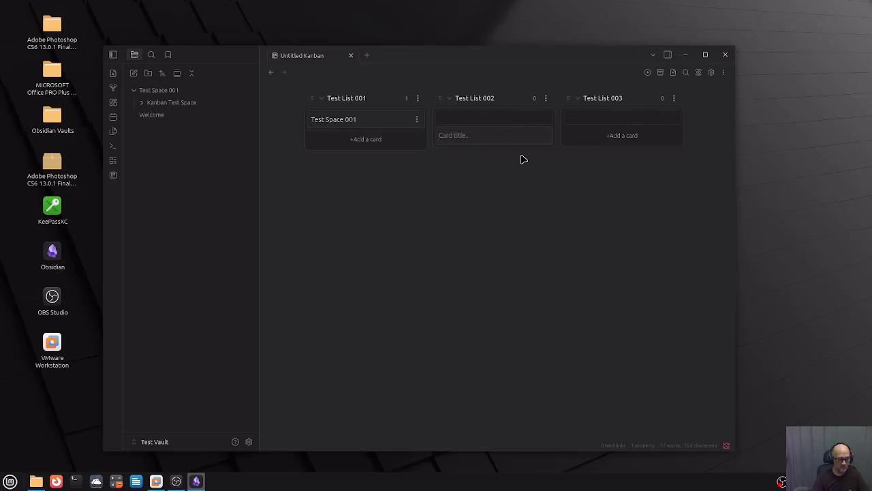
pyautogui.write('Test Space')
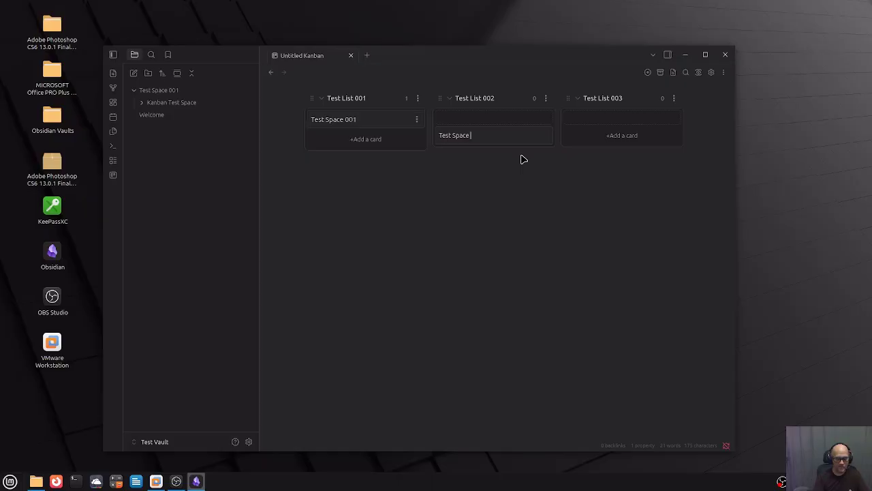
pyautogui.write(' 002')
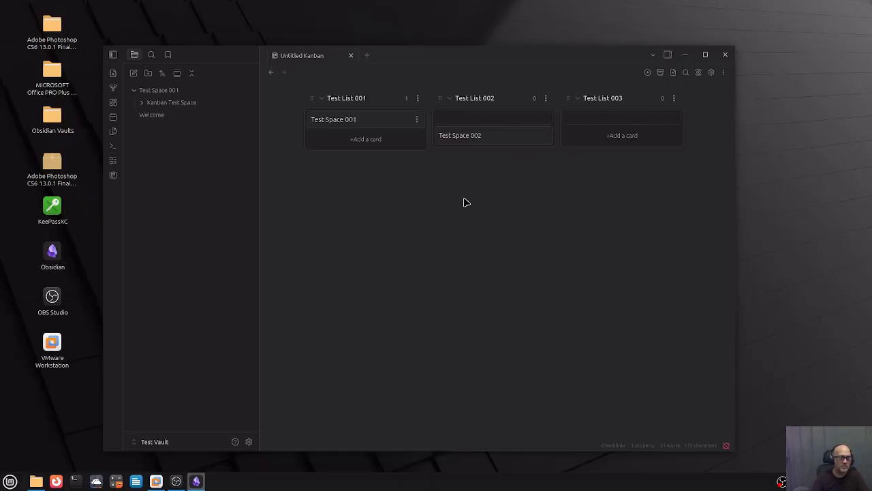
pyautogui.press('Return')
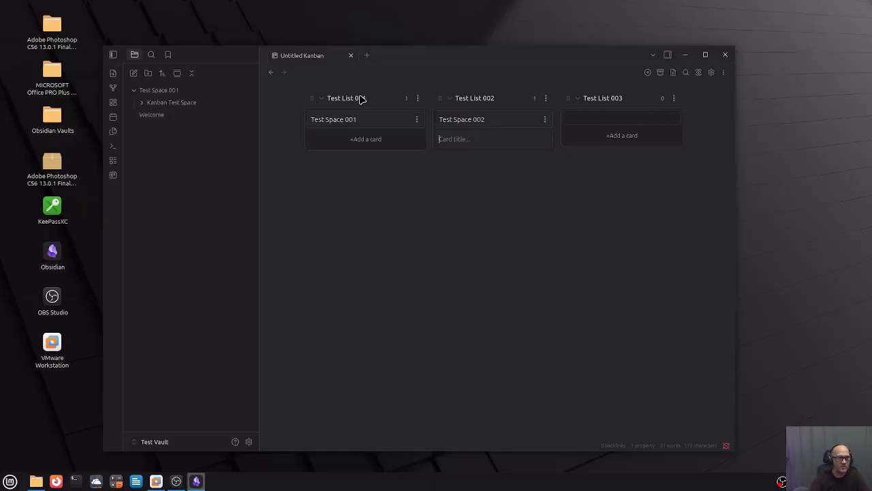
pyautogui.press('Escape')
# Rename Test List 001 to Task Received.
pyautogui.click(417, 98)
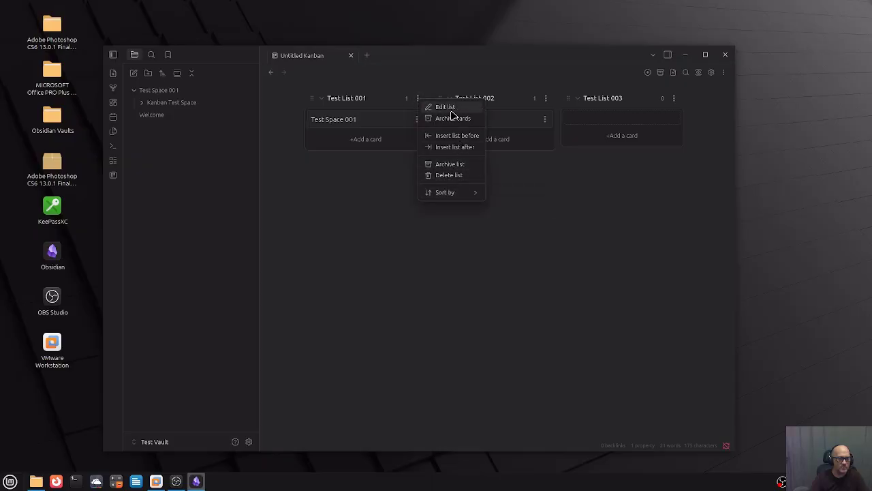
pyautogui.click(447, 107)
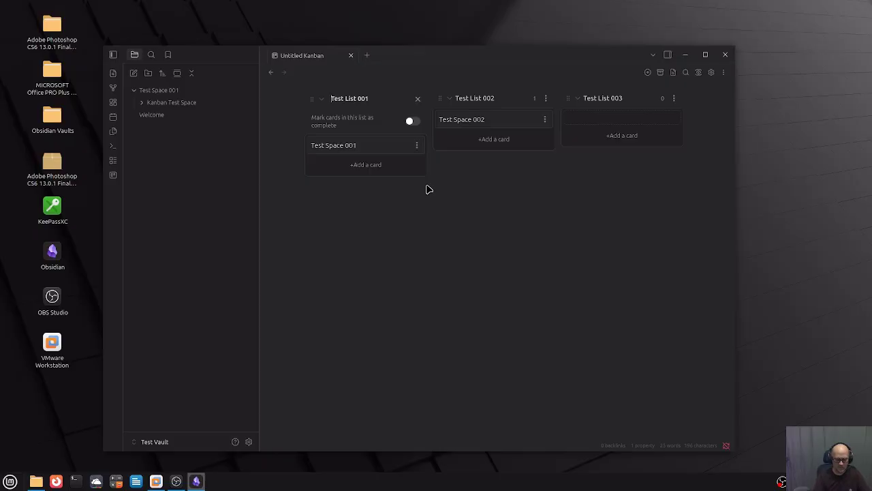
pyautogui.press('BackSpace')
pyautogui.press('BackSpace')
pyautogui.press('BackSpace')
pyautogui.press('BackSpace')
pyautogui.press('BackSpace')
pyautogui.press('BackSpace')
pyautogui.press('BackSpace')
pyautogui.press('BackSpace')
pyautogui.press('BackSpace')
pyautogui.press('BackSpace')
pyautogui.press('BackSpace')
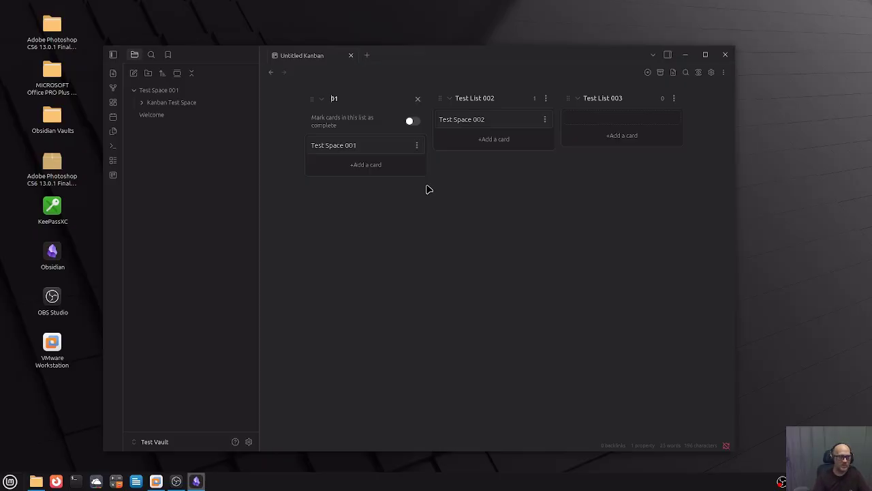
pyautogui.write('Tas')
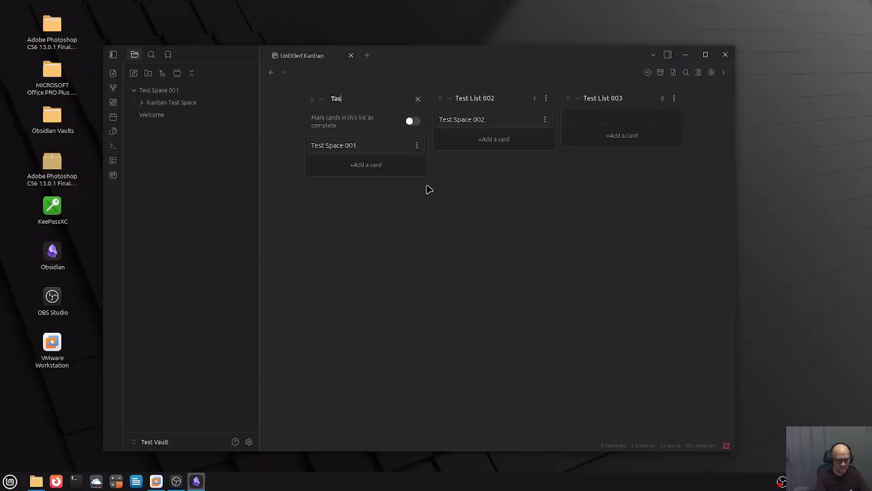
pyautogui.write('k Received')
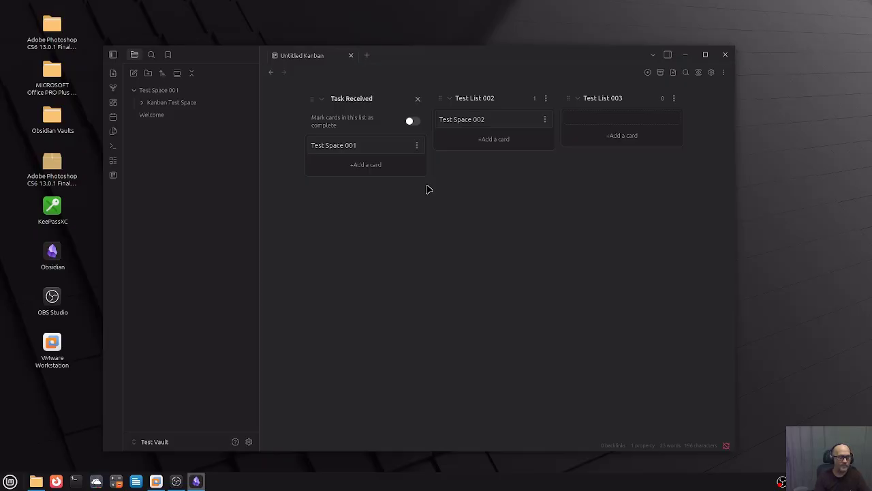
pyautogui.press('Return')
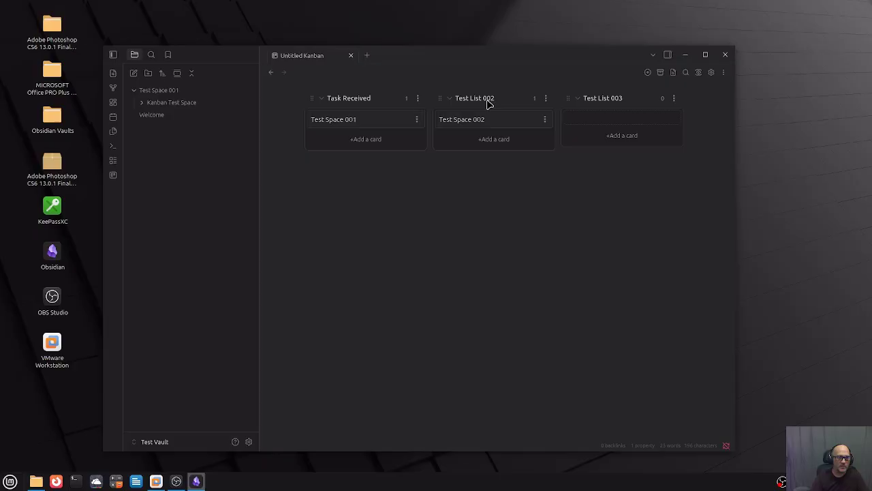
# Rename the second and third lists to Task In Process and Task Complete.
pyautogui.click(546, 99)
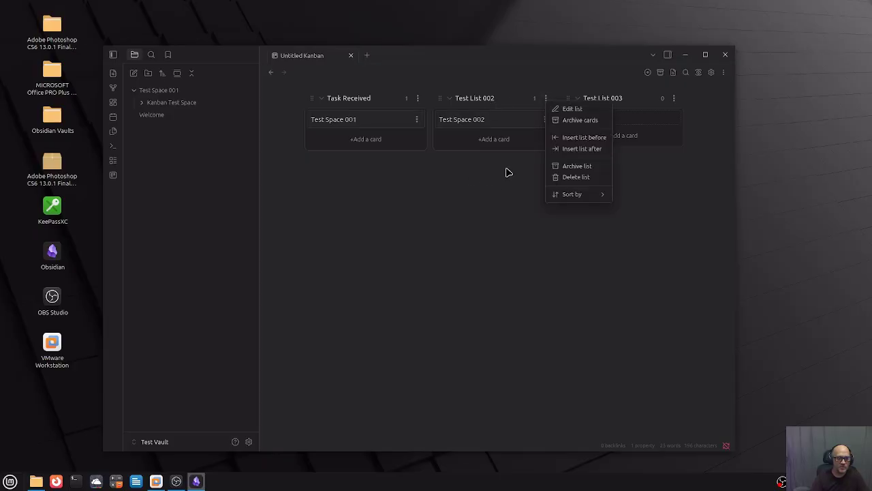
pyautogui.click(591, 110)
pyautogui.hotkey('ctrl', 'a')
pyautogui.write('2')
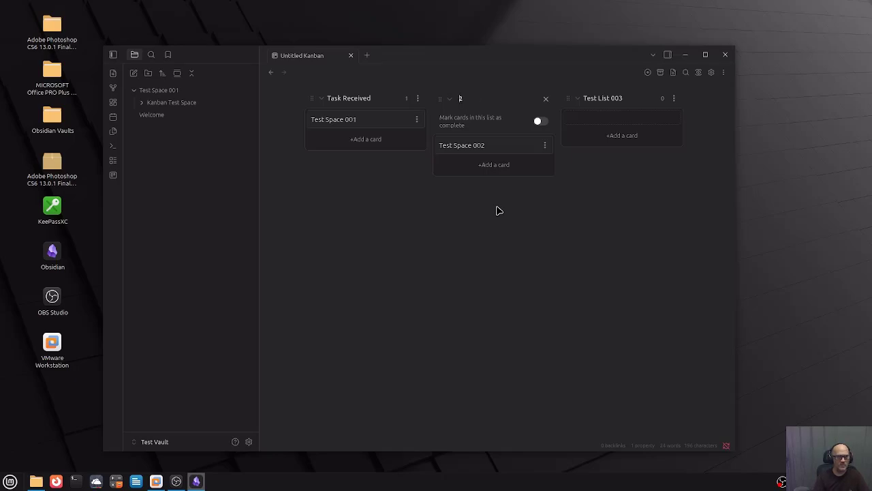
pyautogui.write('Task')
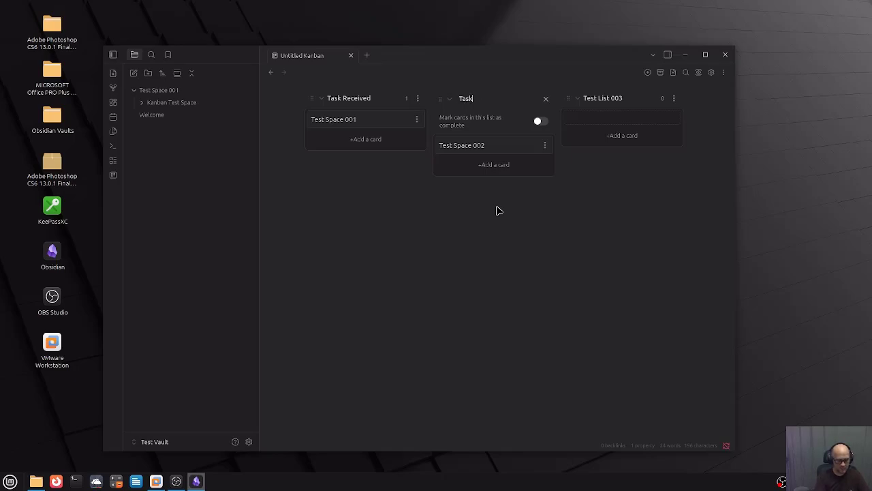
pyautogui.write(' In Process')
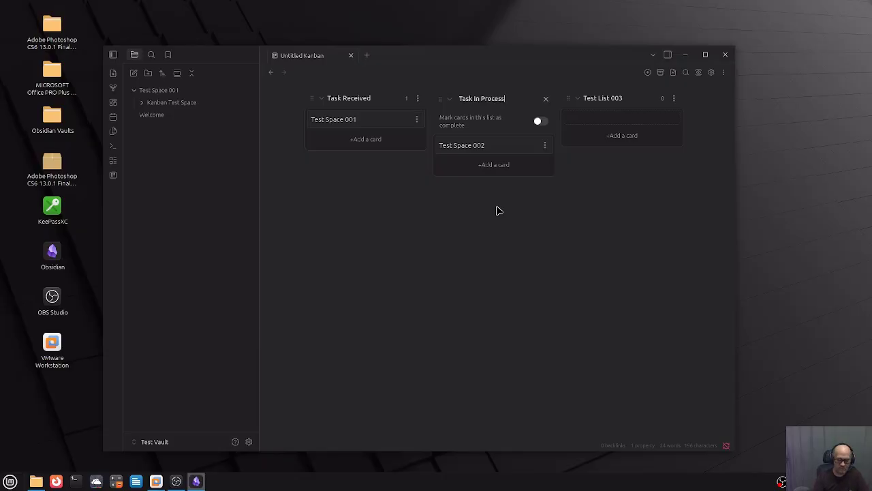
pyautogui.press('Return')
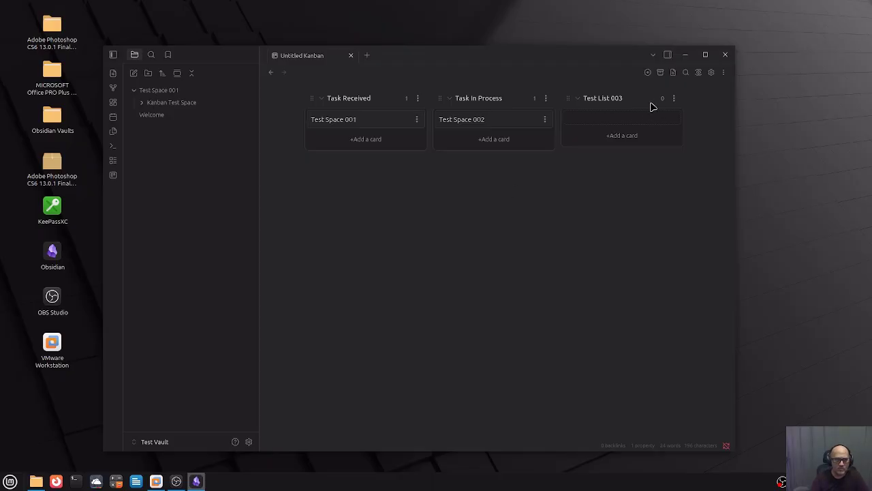
pyautogui.click(678, 103)
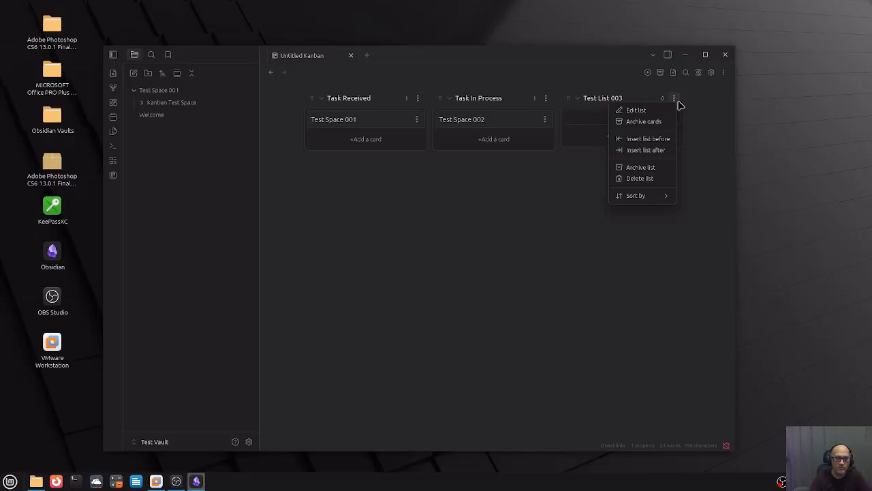
pyautogui.click(644, 110)
pyautogui.press('Delete')
pyautogui.press('Delete')
pyautogui.press('Delete')
pyautogui.press('Delete')
pyautogui.press('Delete')
pyautogui.press('Delete')
pyautogui.press('Delete')
pyautogui.press('Delete')
pyautogui.press('Delete')
pyautogui.press('Delete')
pyautogui.press('Delete')
pyautogui.press('Delete')
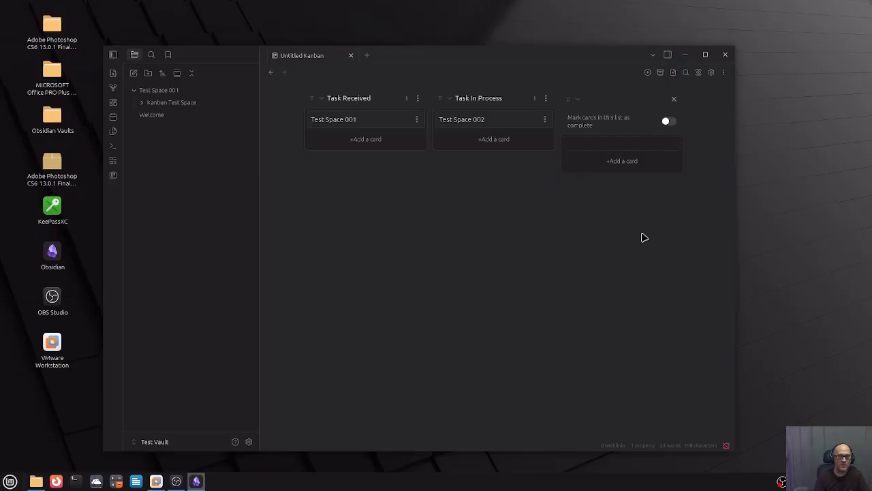
pyautogui.write('Task')
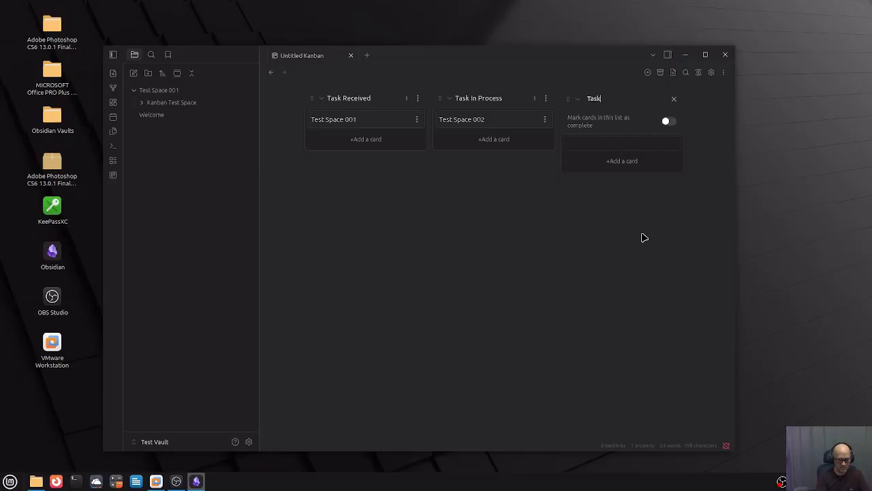
pyautogui.write(' Complete')
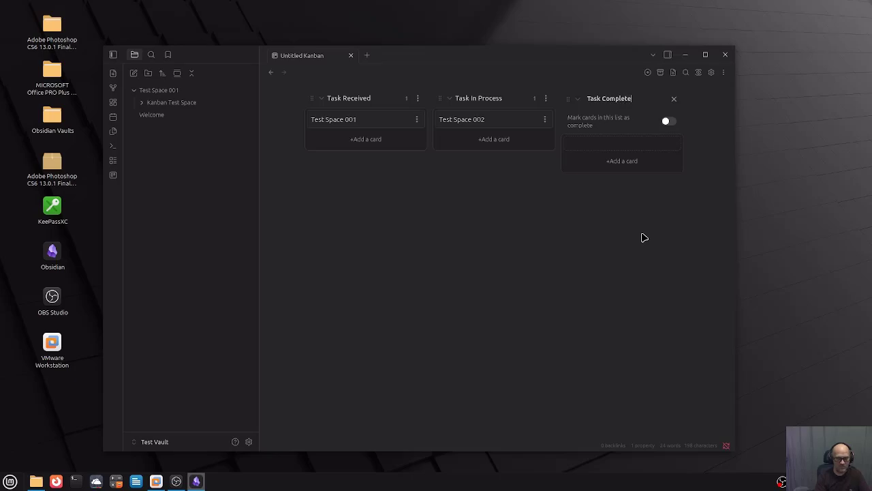
pyautogui.press('Return')
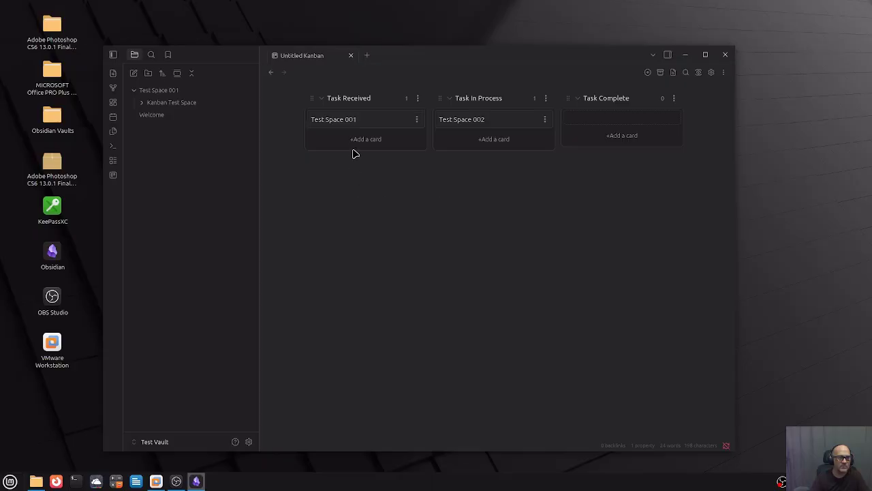
pyautogui.click(416, 120)
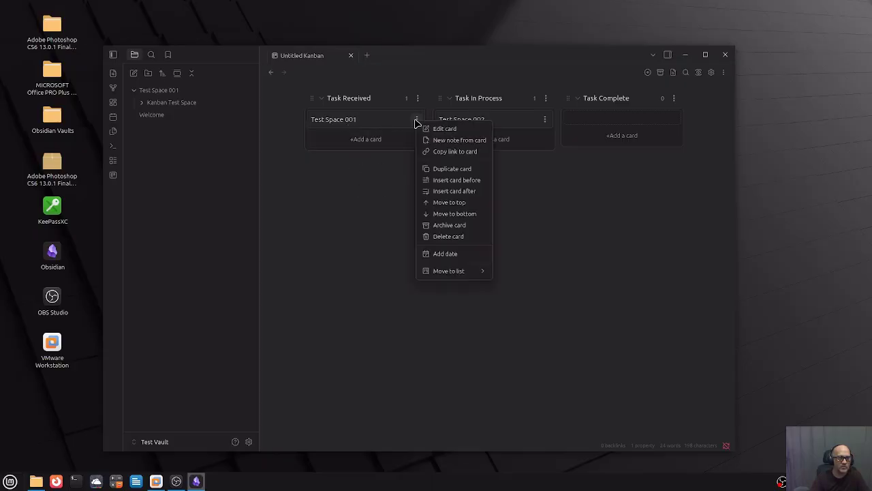
pyautogui.moveTo(451, 275)
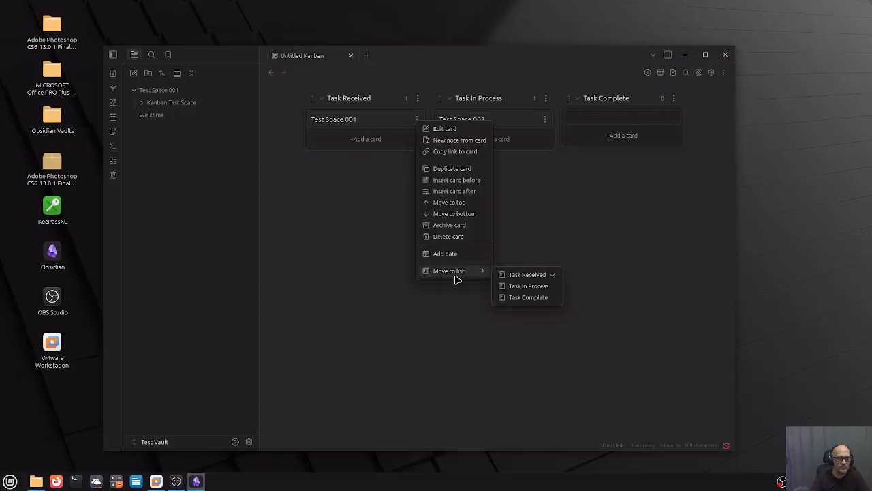
pyautogui.click(519, 286)
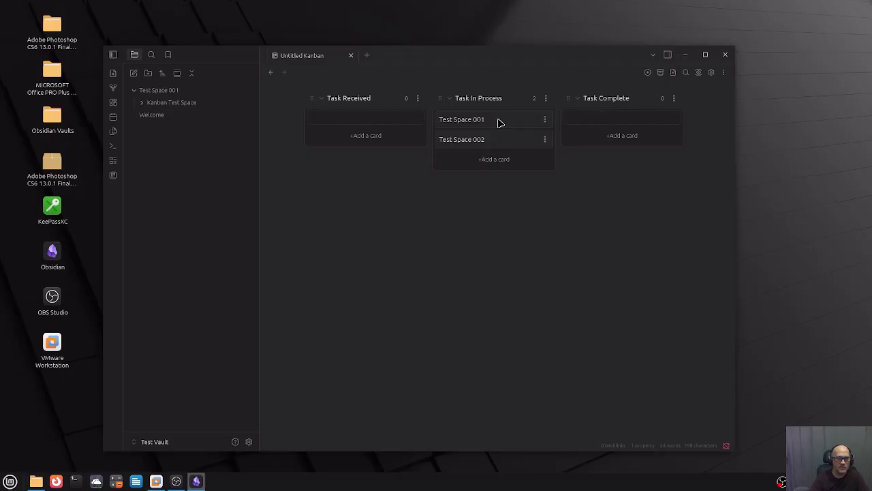
pyautogui.click(545, 120)
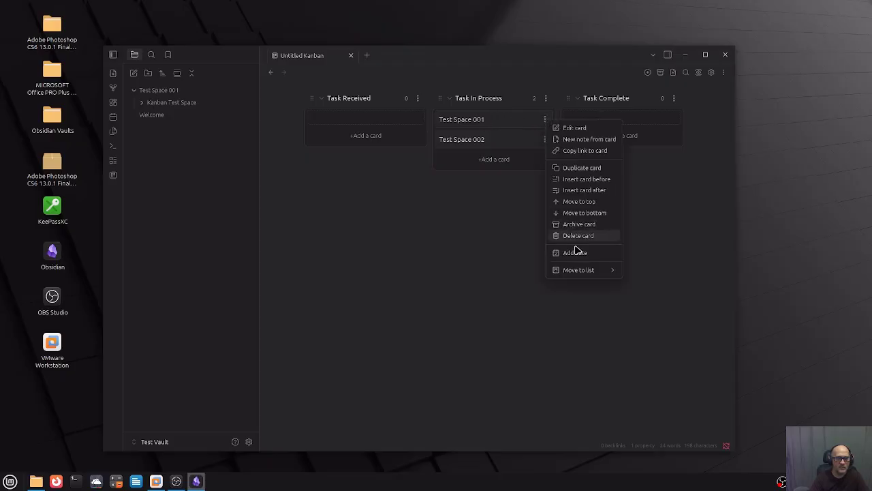
pyautogui.moveTo(582, 272)
pyautogui.click(657, 274)
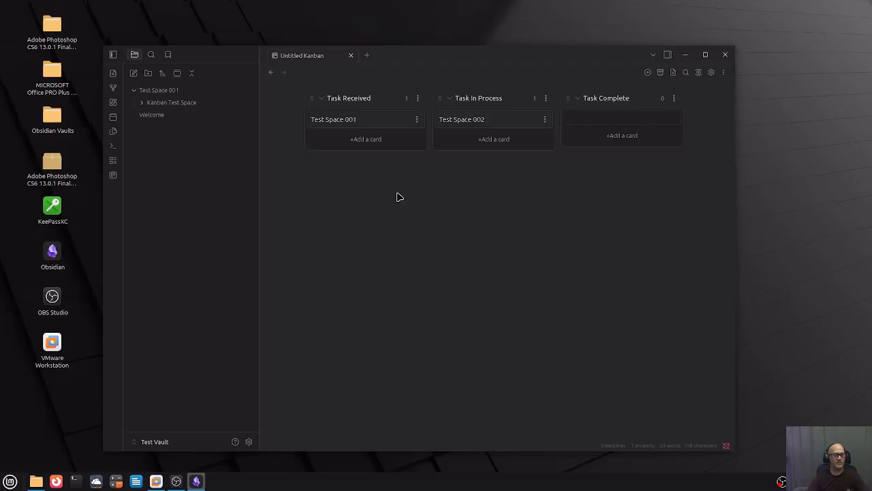
pyautogui.click(418, 120)
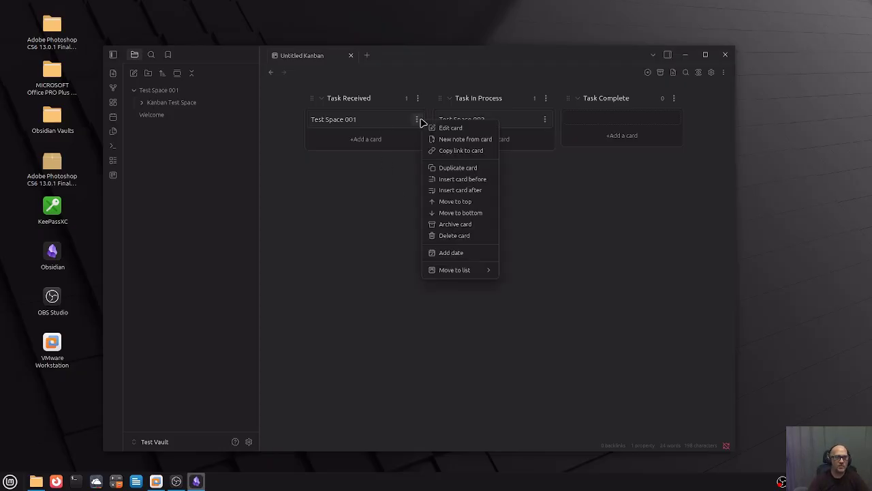
pyautogui.moveTo(479, 271)
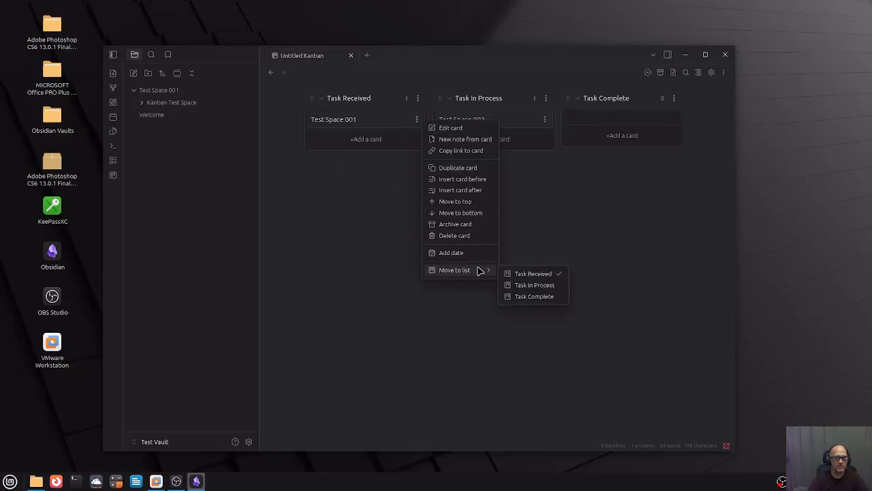
pyautogui.click(535, 296)
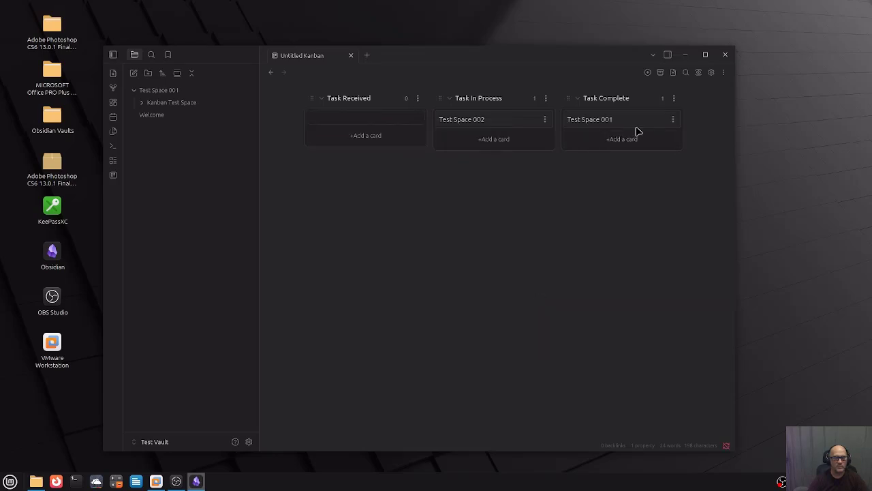
pyautogui.click(674, 121)
pyautogui.moveTo(623, 276)
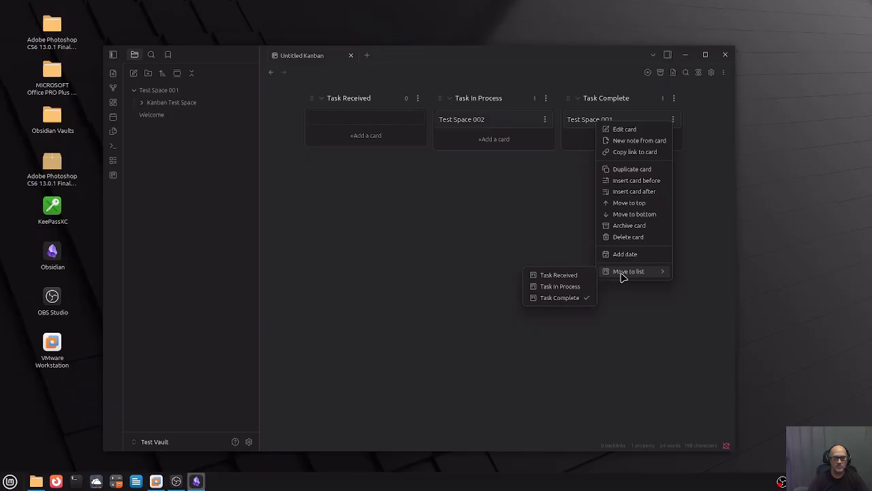
pyautogui.click(577, 275)
pyautogui.click(417, 119)
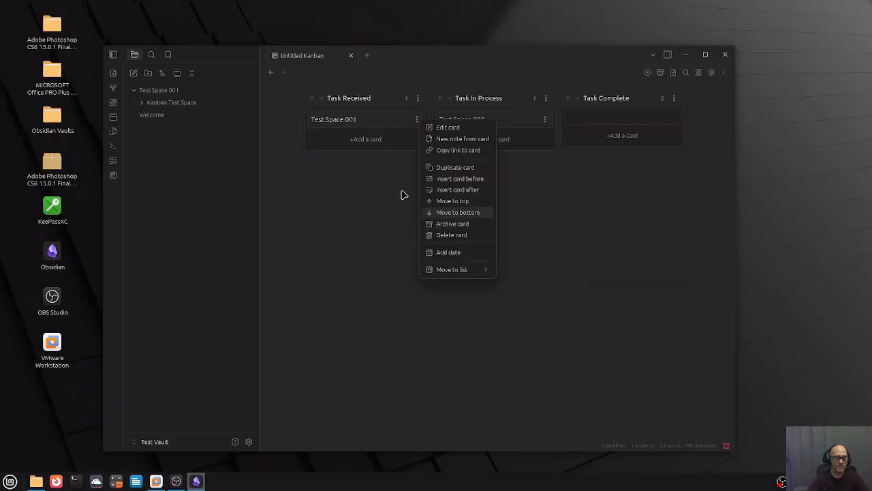
pyautogui.click(450, 128)
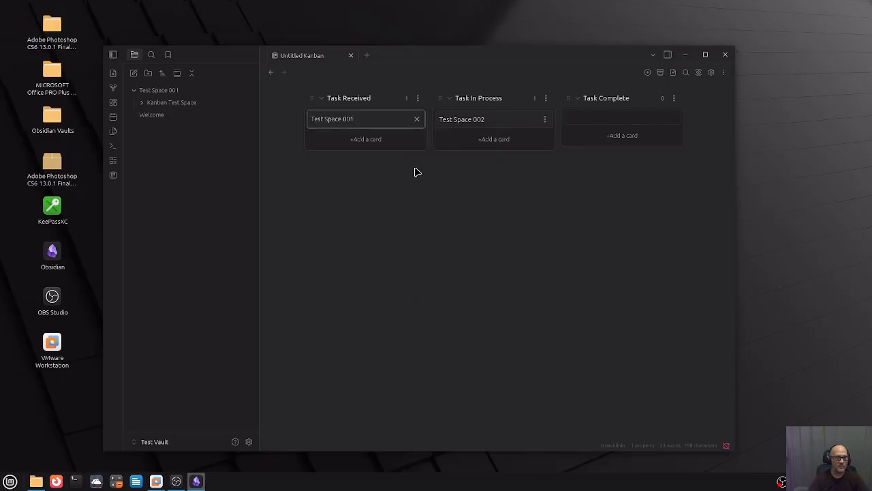
pyautogui.press('Return')
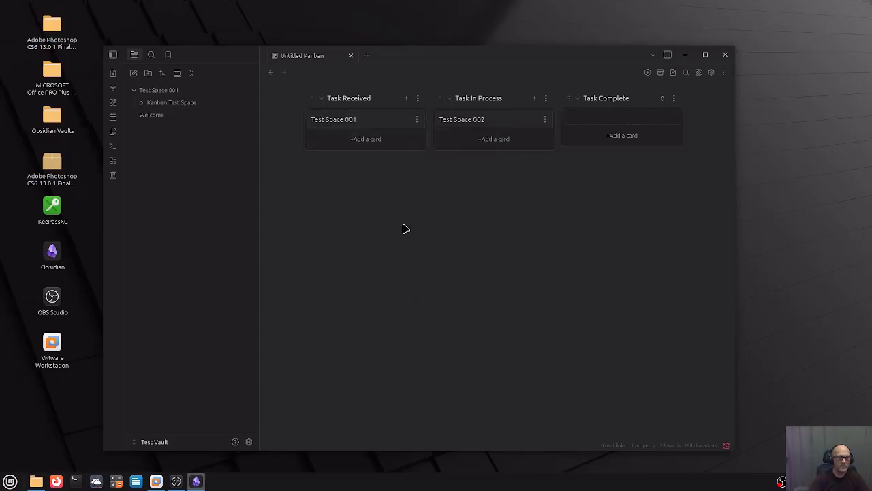
# Make a note from the Test Space 001 card reading 'This is a test space' and open it.
pyautogui.click(419, 119)
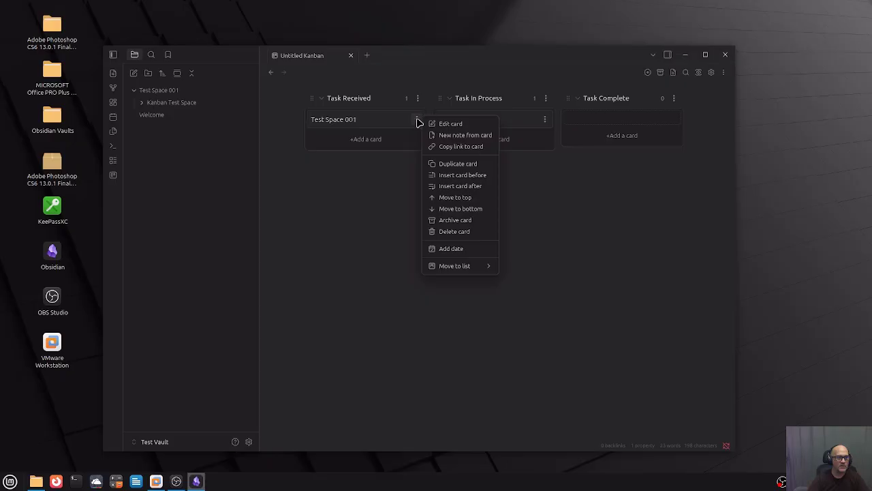
pyautogui.click(457, 135)
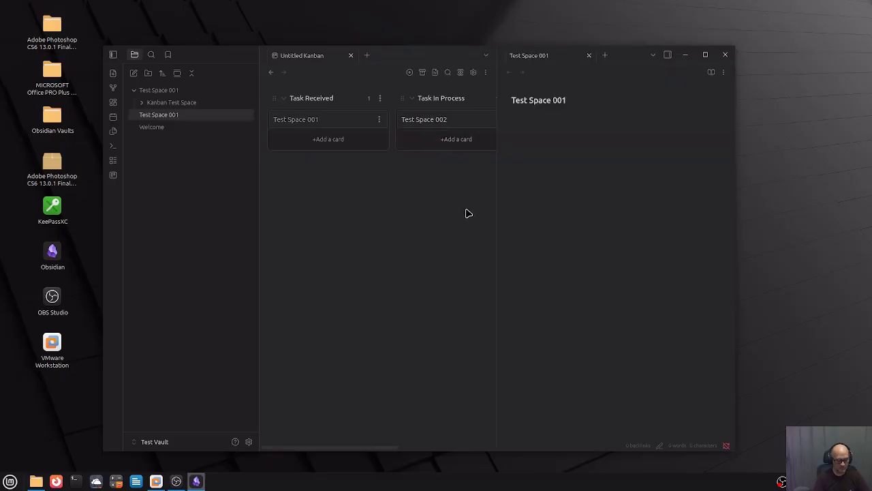
pyautogui.write('This is a test space.')
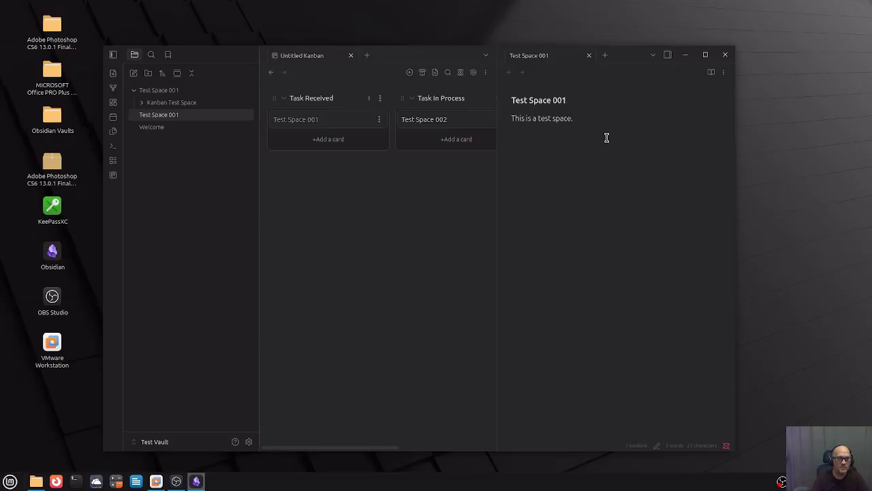
pyautogui.click(589, 55)
pyautogui.click(167, 115)
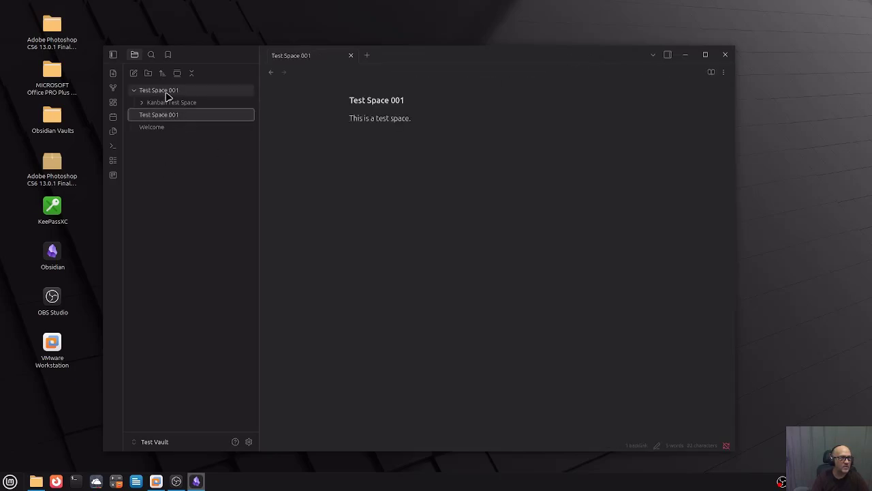
# Create a Kanban Cards folder inside Kanban Test Space and move Untitled Kanban into it.
pyautogui.rightClick(175, 106)
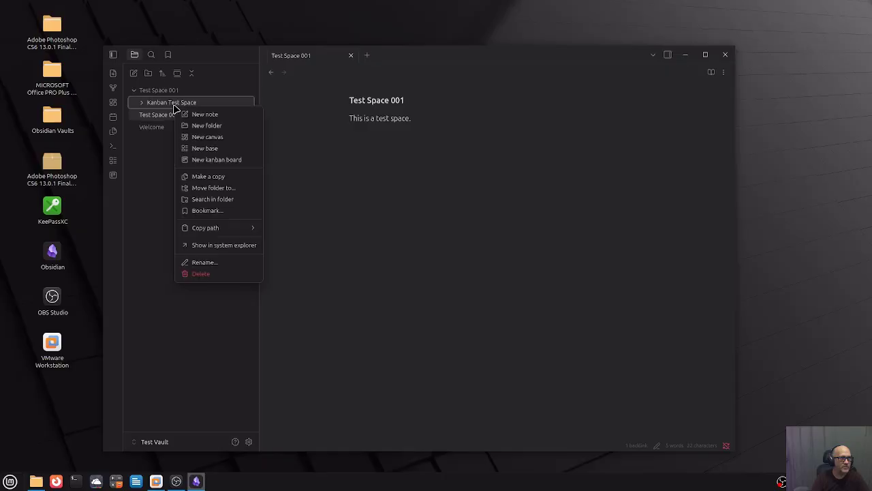
pyautogui.click(207, 126)
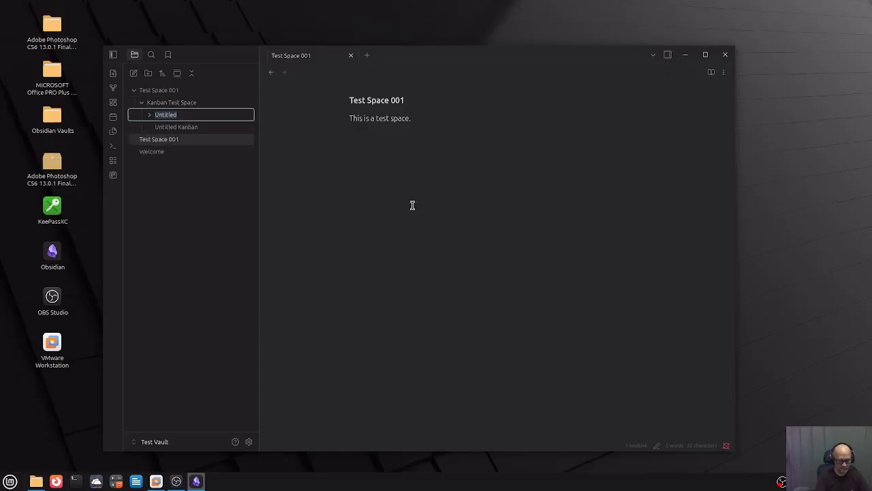
pyautogui.write('Kanban Cards')
pyautogui.press('Return')
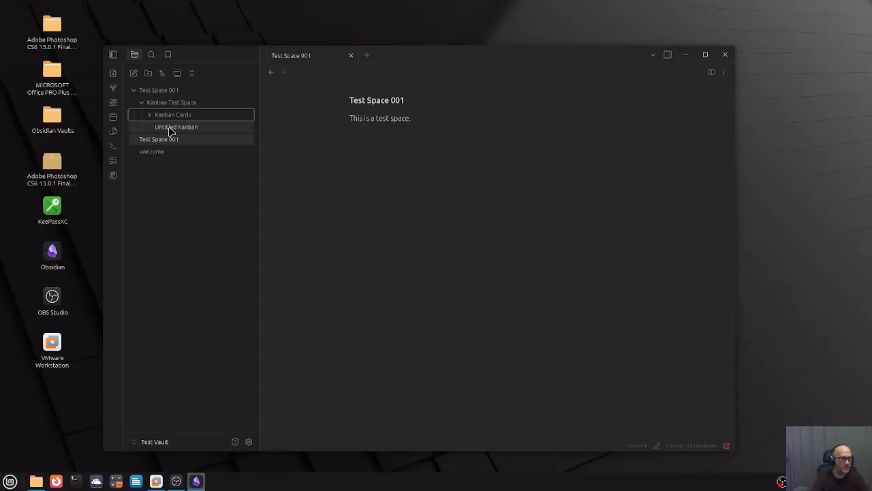
pyautogui.moveTo(170, 130); pyautogui.dragTo(185, 118)
pyautogui.click(167, 103)
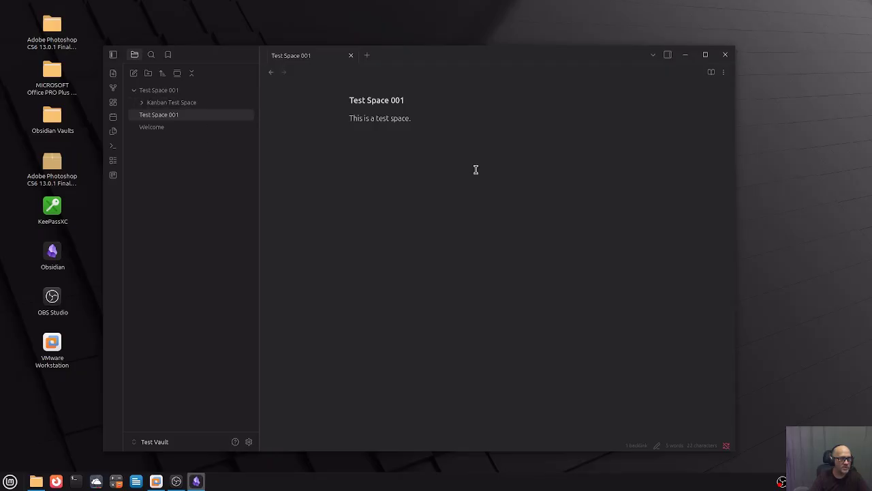
pyautogui.click(170, 102)
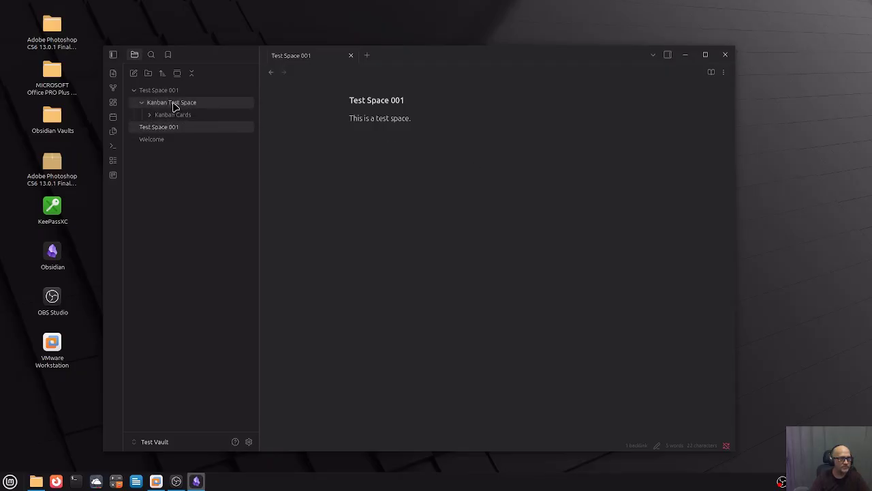
# File the Test Space 001 note in Kanban Cards, keeping Untitled Kanban directly in Kanban Test Space.
pyautogui.click(171, 127)
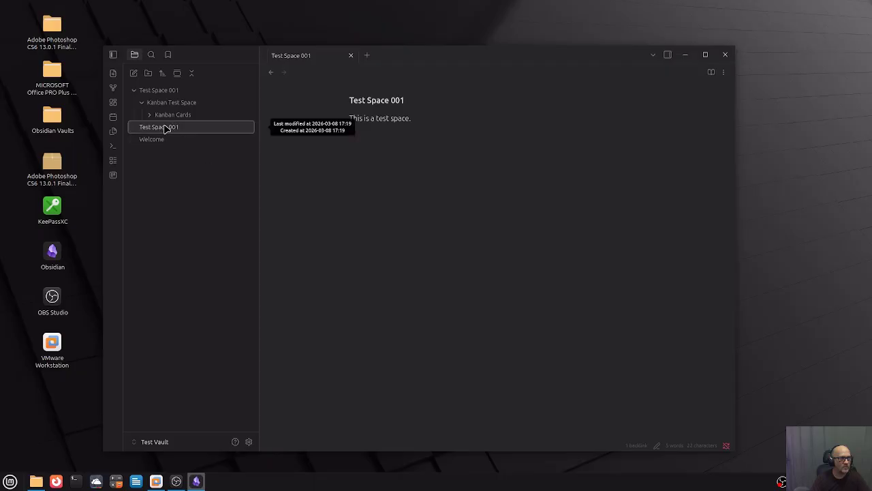
pyautogui.moveTo(160, 129); pyautogui.dragTo(180, 108)
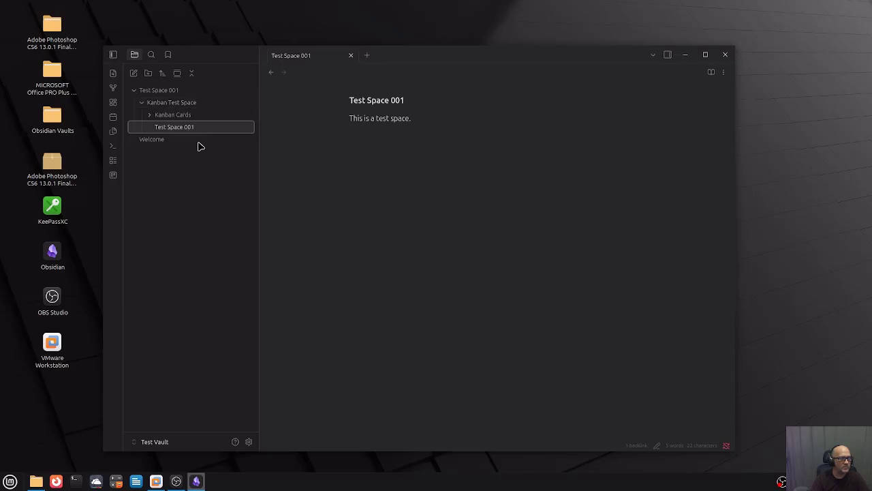
pyautogui.click(171, 103)
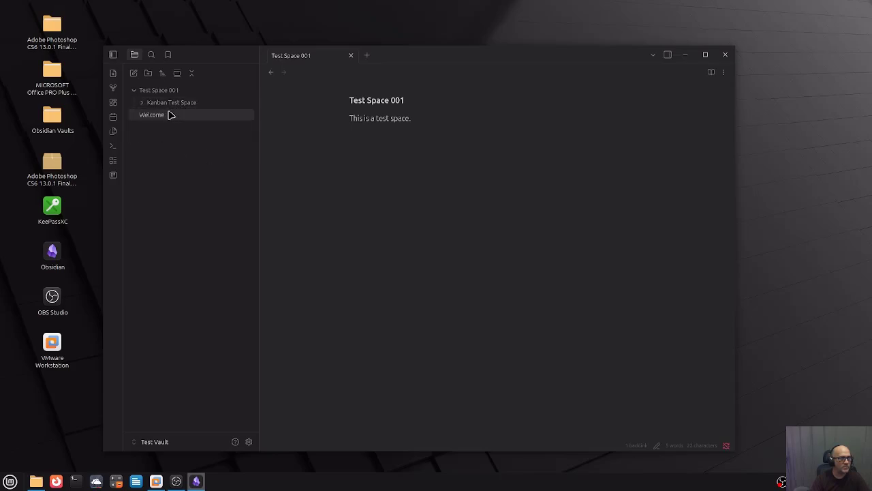
pyautogui.click(171, 104)
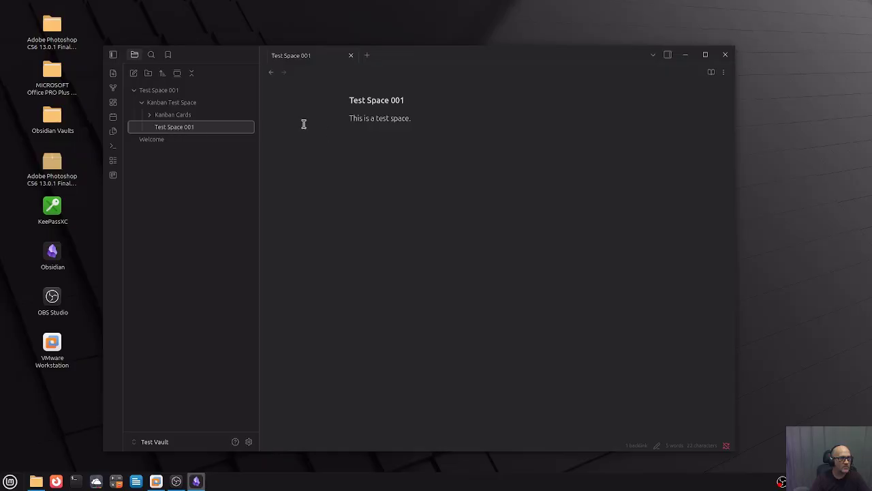
pyautogui.click(153, 115)
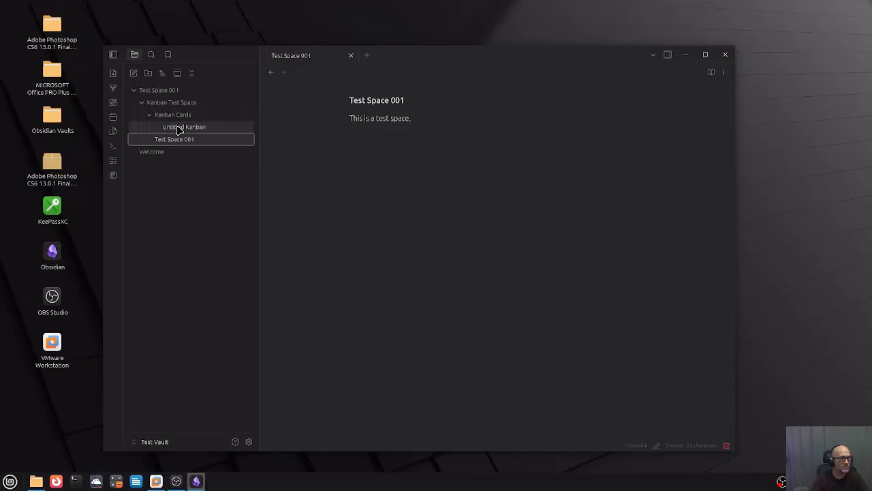
pyautogui.click(180, 129)
pyautogui.moveTo(180, 118); pyautogui.dragTo(195, 133)
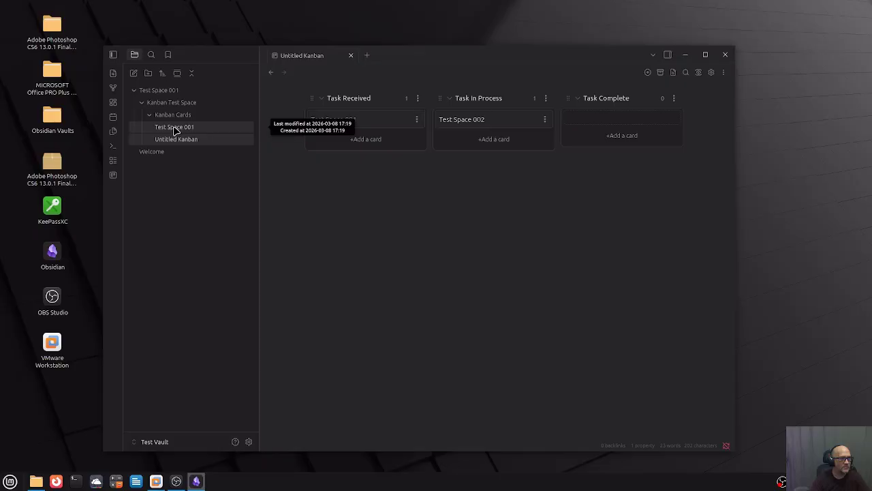
pyautogui.moveTo(172, 130); pyautogui.dragTo(175, 117)
pyautogui.click(150, 115)
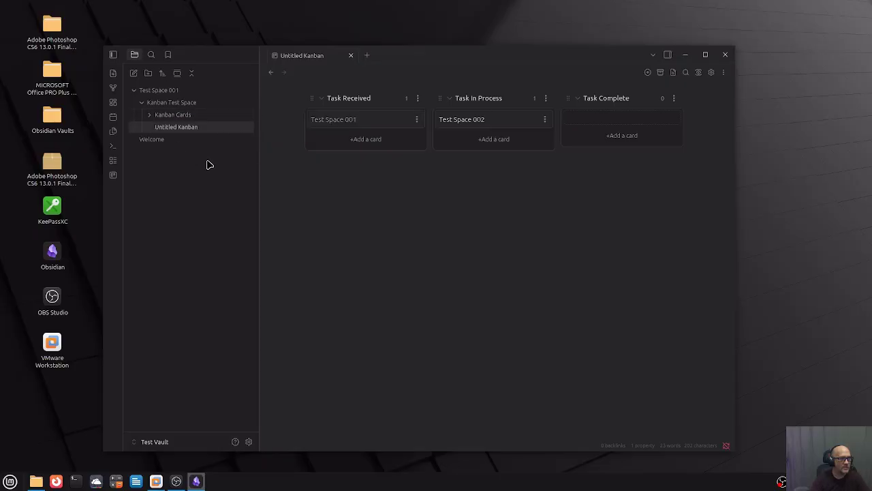
pyautogui.click(195, 129)
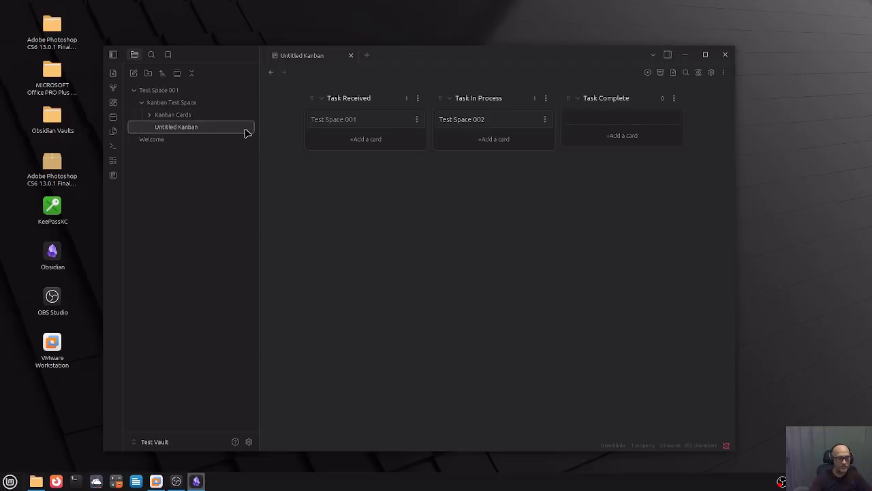
# Rename the Untitled Kanban board to Kanban 001.
pyautogui.rightClick(211, 129)
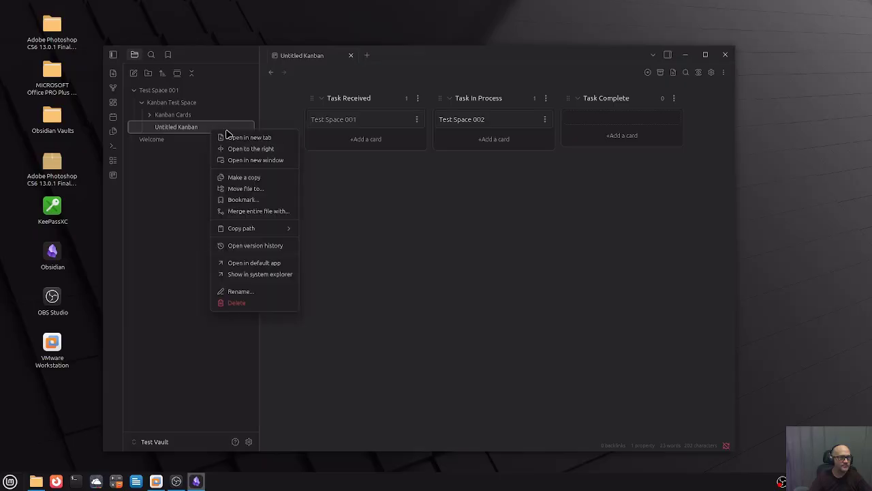
pyautogui.click(245, 292)
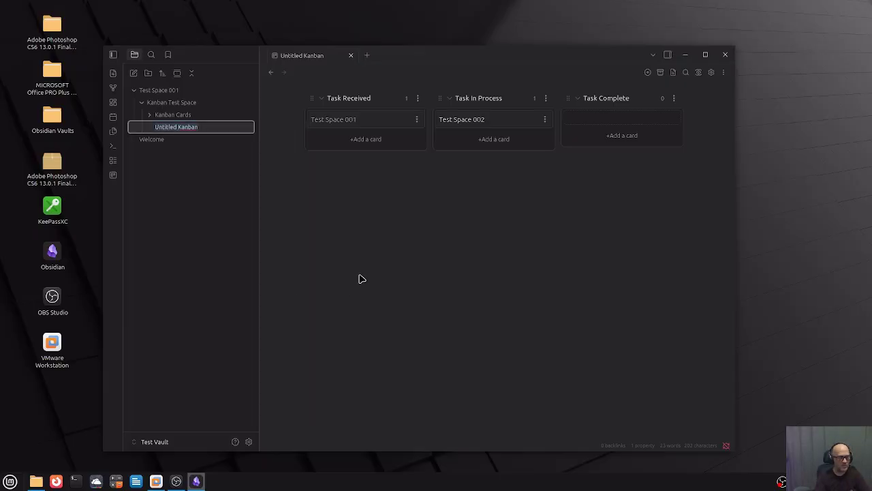
pyautogui.press('End')
pyautogui.press('Return')
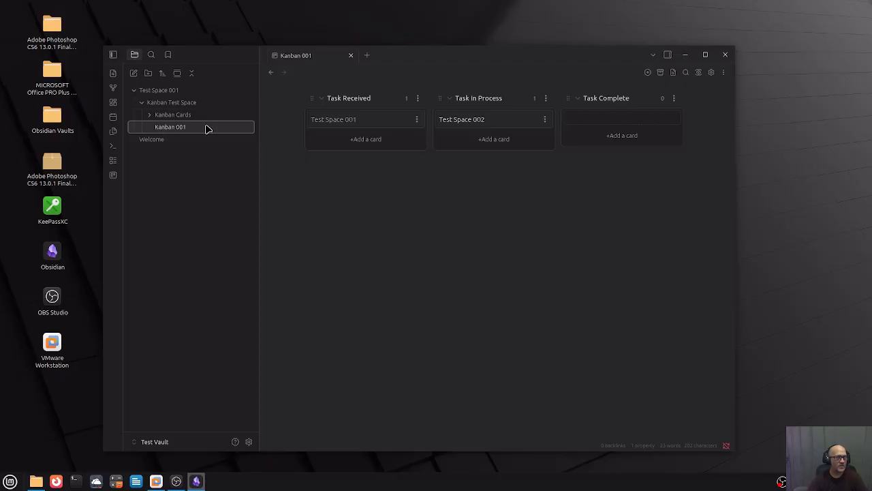
# Open the Test Space 001 note from its card, then open the Files manager at the home folder.
pyautogui.moveTo(347, 126)
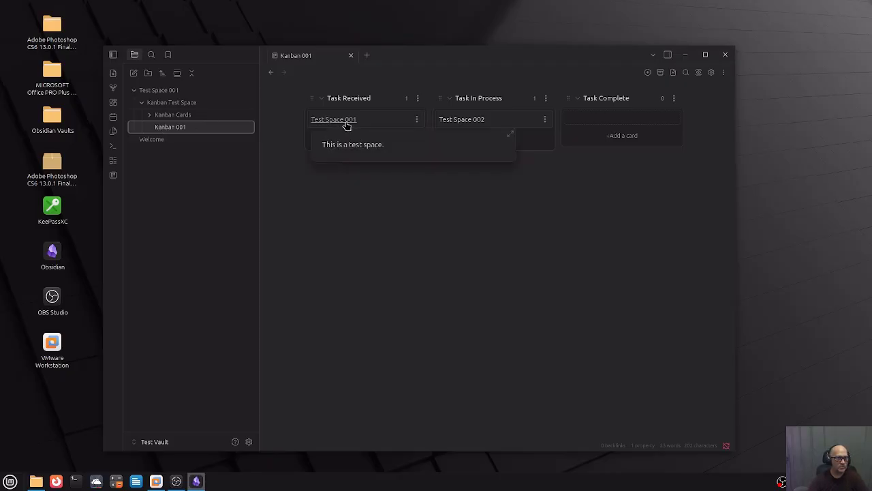
pyautogui.click(330, 119)
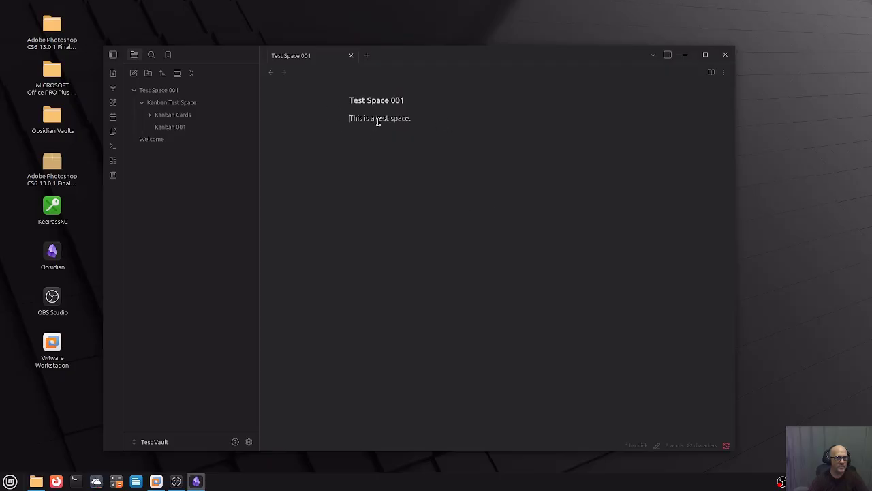
pyautogui.click(183, 130)
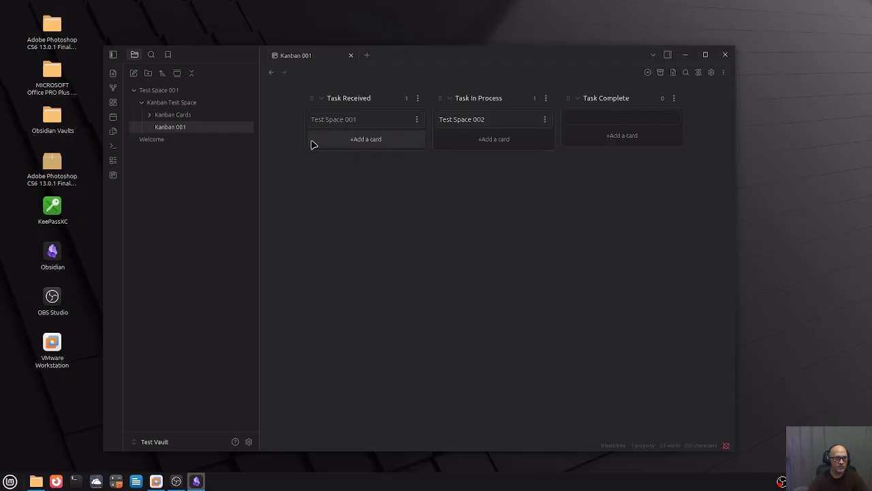
pyautogui.click(337, 121)
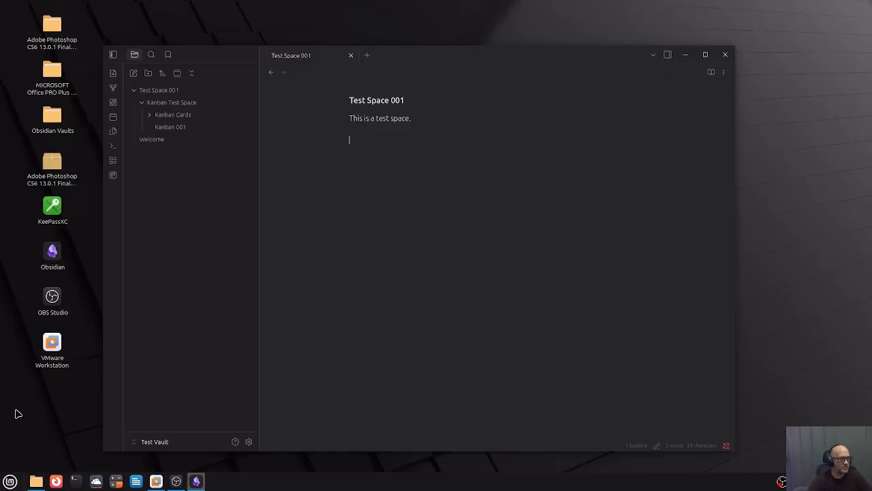
pyautogui.click(9, 481)
pyautogui.click(23, 356)
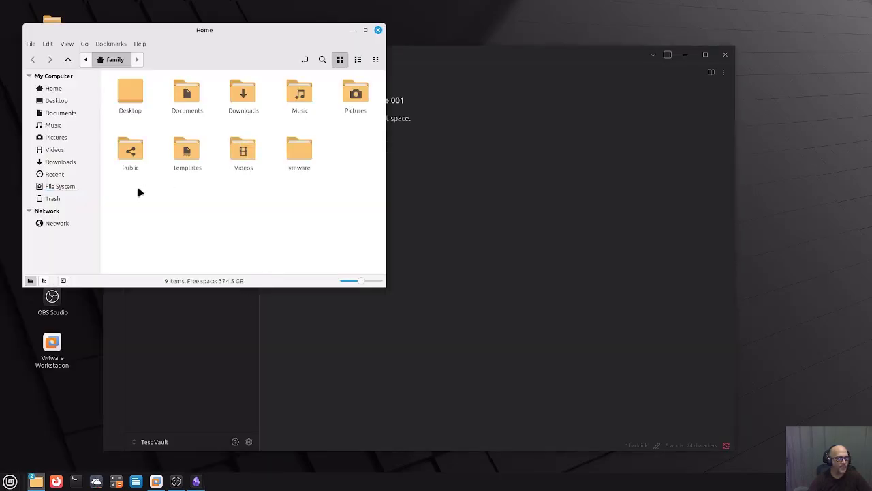
# View the Pictures folder containing OBS Recordings, then minimise the file manager.
pyautogui.click(62, 134)
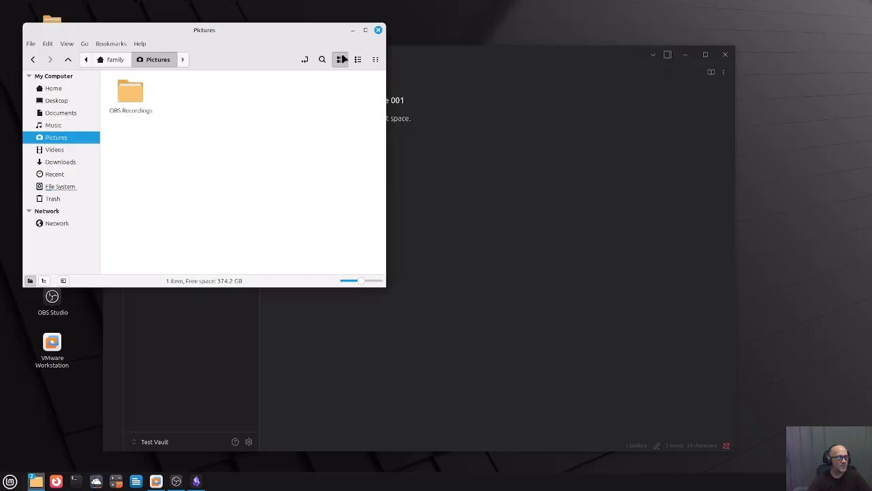
pyautogui.click(353, 32)
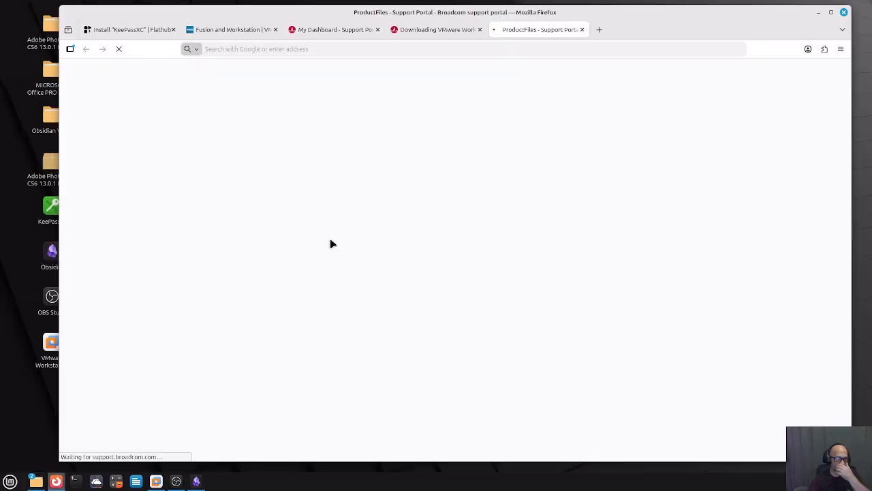
# Search Google Images for 'image' in a new Firefox tab.
pyautogui.click(600, 30)
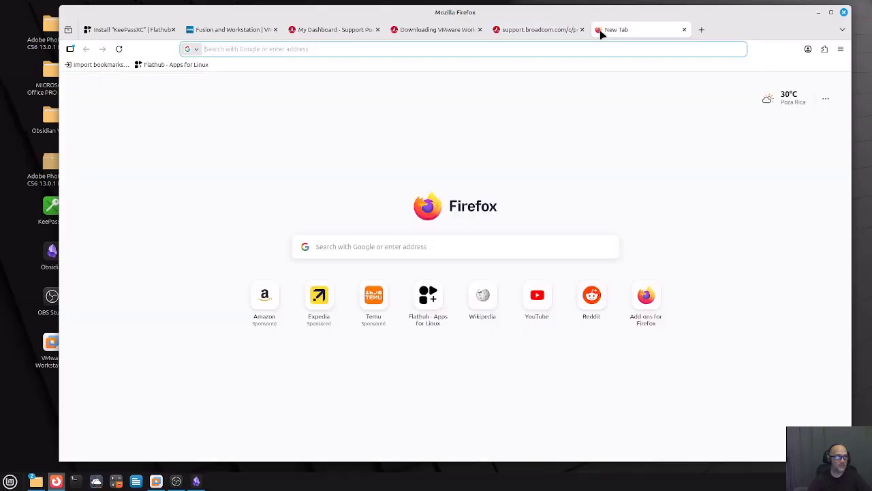
pyautogui.click(385, 246)
pyautogui.write('i')
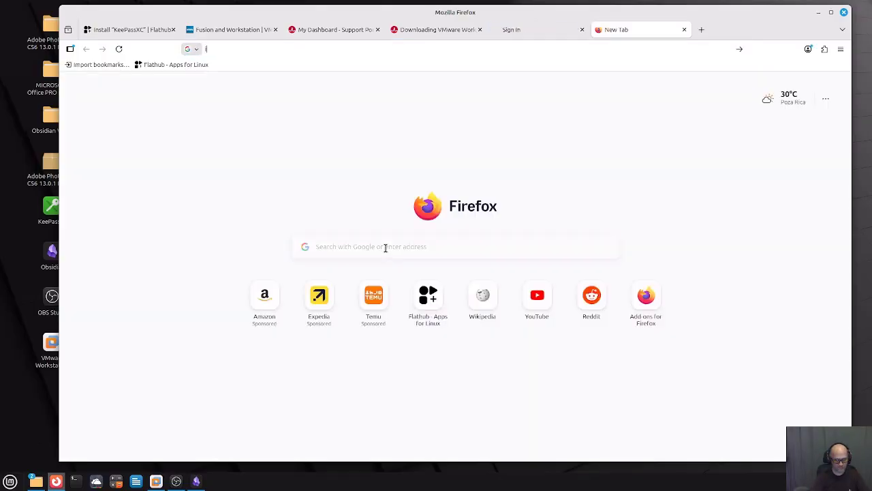
pyautogui.write('mage')
pyautogui.press('Return')
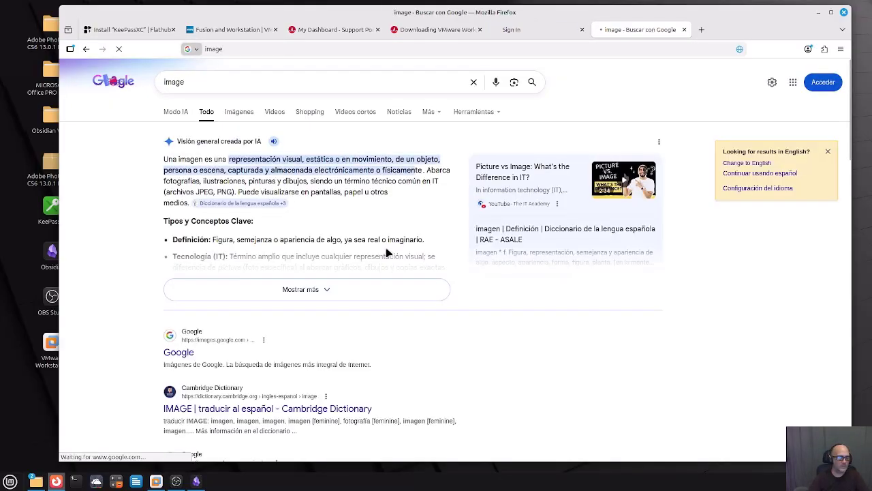
pyautogui.click(242, 112)
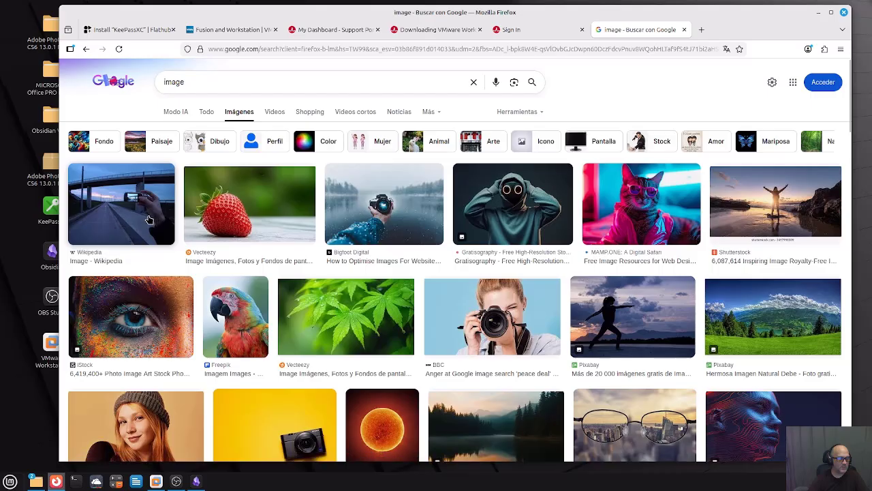
# Preview the Maxweb Solutions 'Beginner's Guide to AI Image Prompts' picture, then cancel saving its page.
pyautogui.scroll(-5, 368, 266)
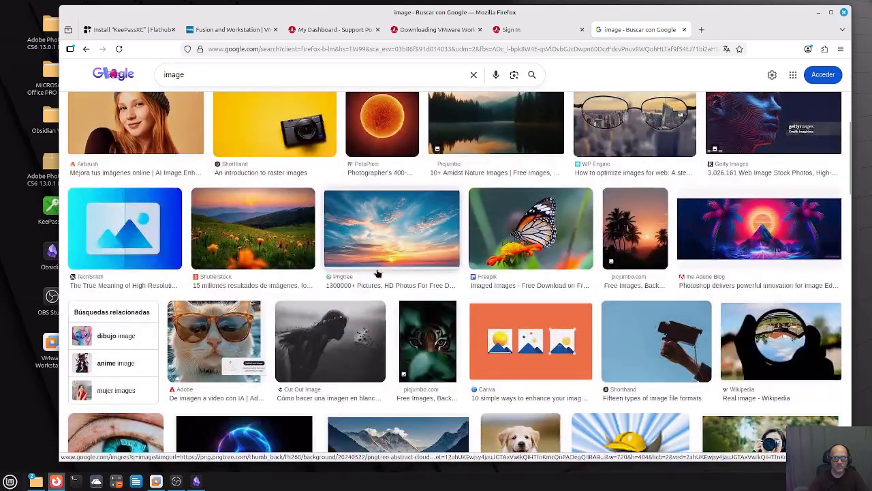
pyautogui.scroll(-5, 314, 242)
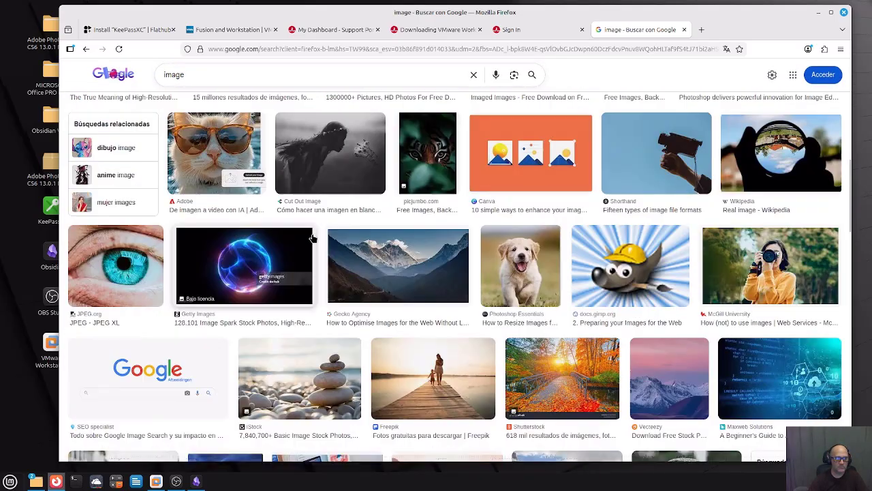
pyautogui.scroll(-2, 311, 238)
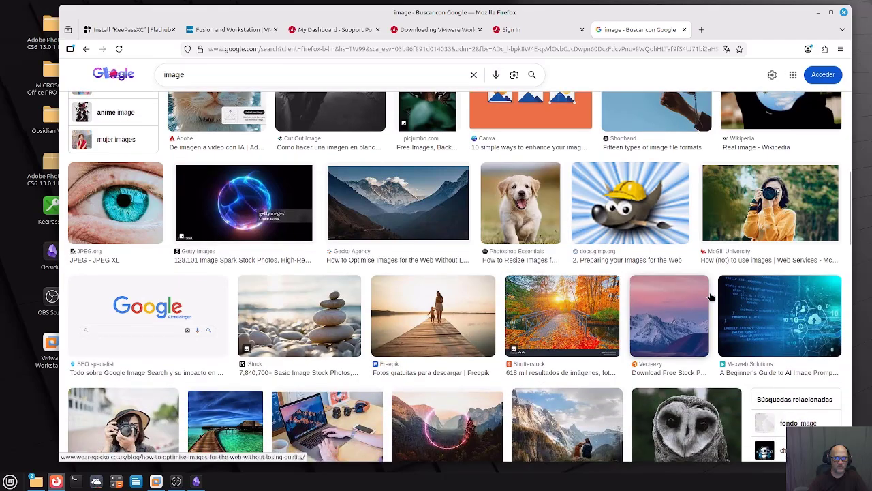
pyautogui.click(764, 309)
pyautogui.rightClick(698, 201)
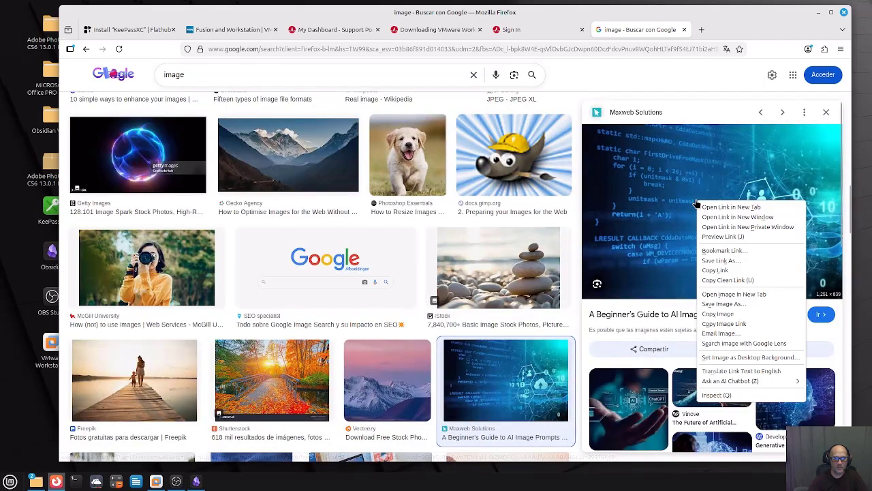
pyautogui.click(734, 263)
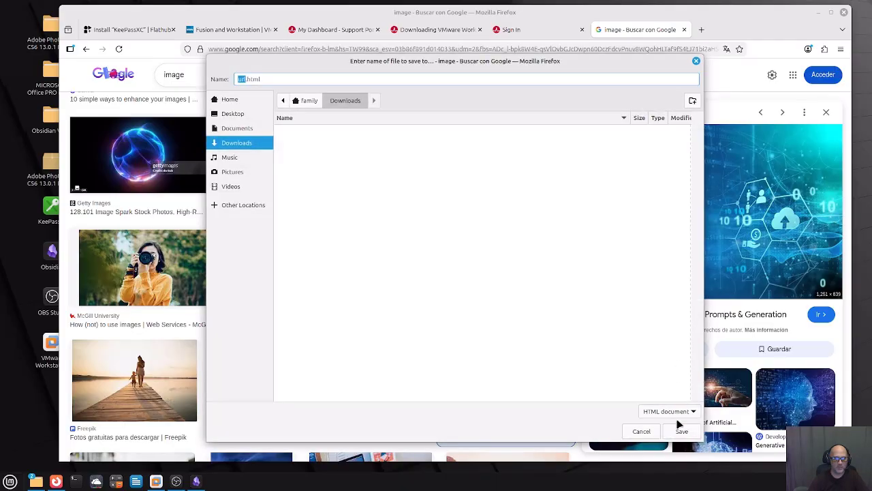
pyautogui.click(640, 432)
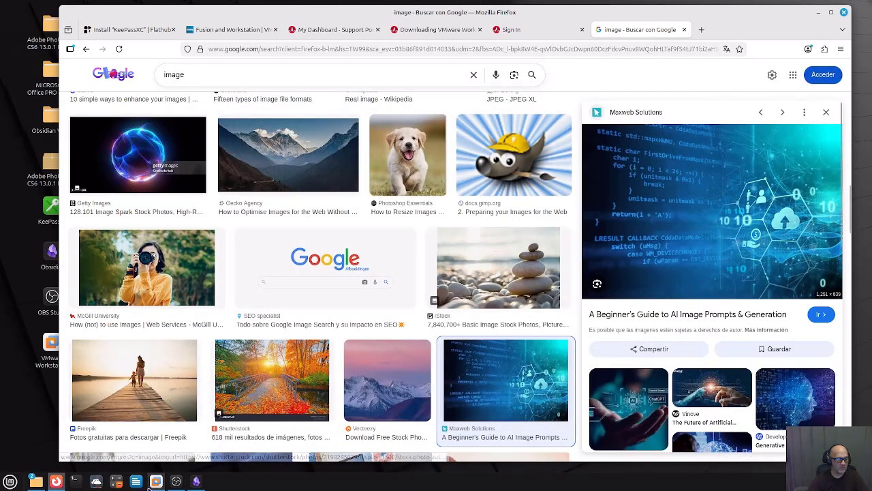
# Open the Mint menu and scroll All Applications down to Software Manager.
pyautogui.click(11, 481)
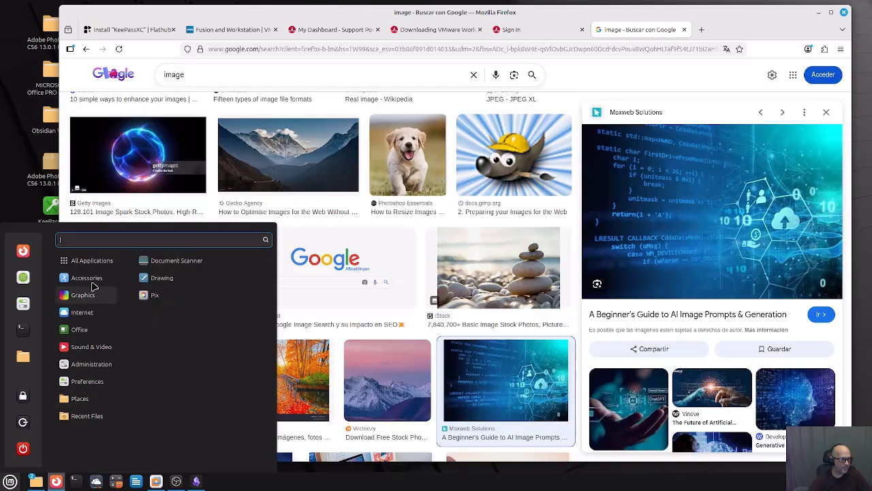
pyautogui.scroll(-5, 249, 320)
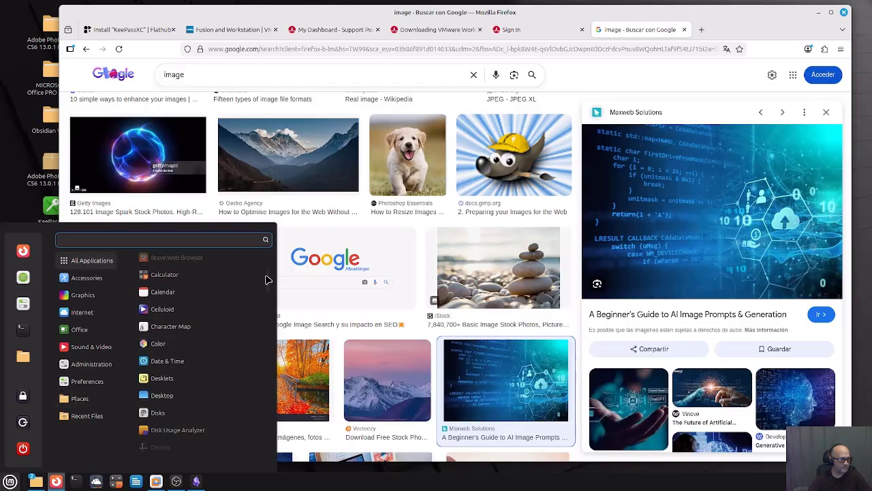
pyautogui.moveTo(269, 280); pyautogui.dragTo(267, 437)
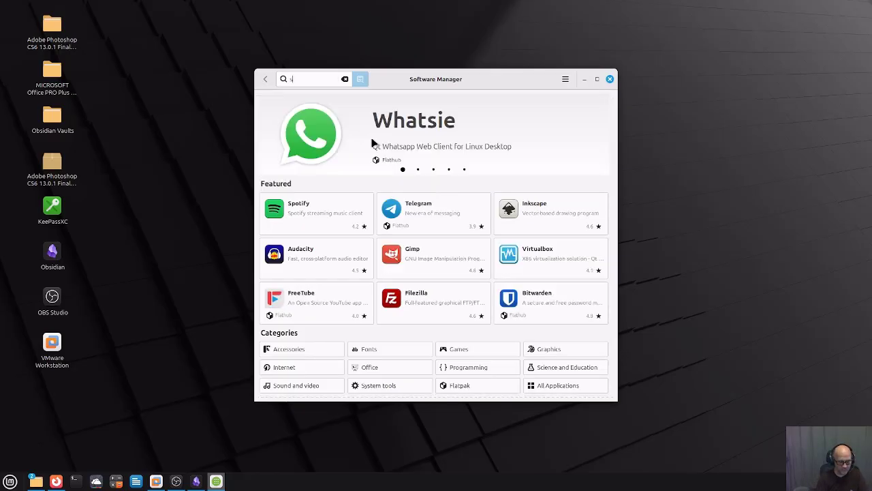
# Search 'shutter' and start installing Shutter with its additional required software.
pyautogui.write('hutter')
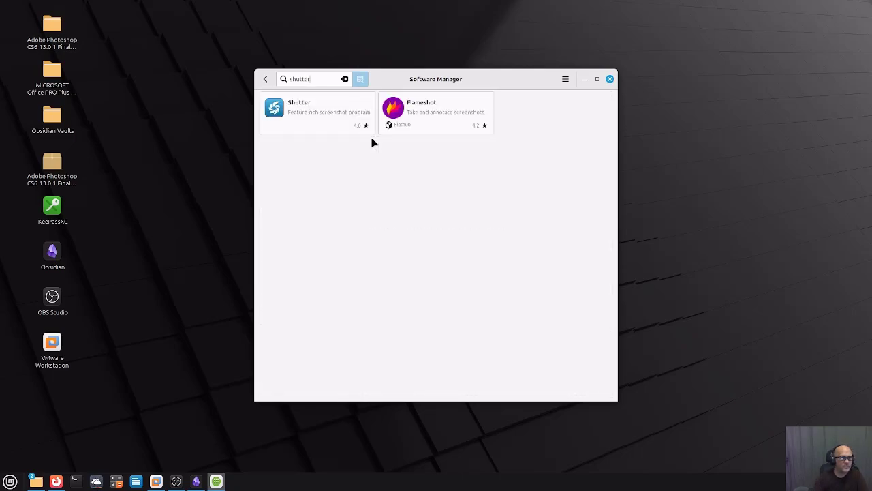
pyautogui.click(331, 107)
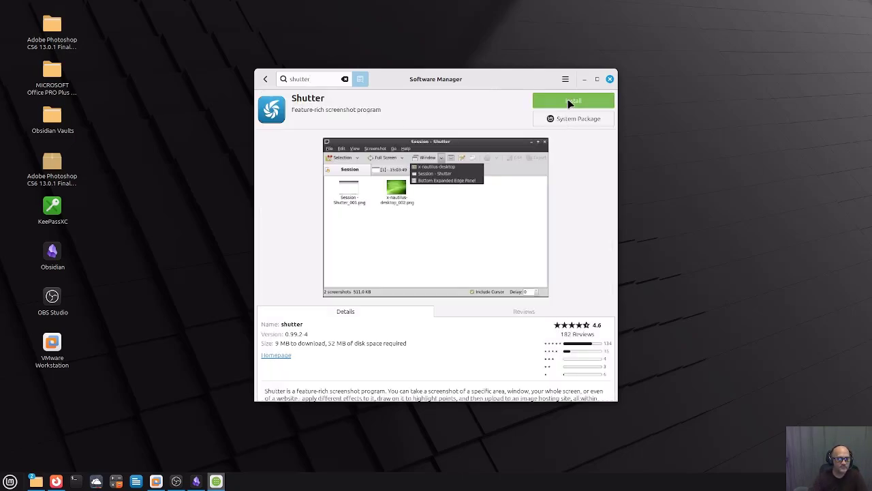
pyautogui.click(571, 103)
pyautogui.click(529, 316)
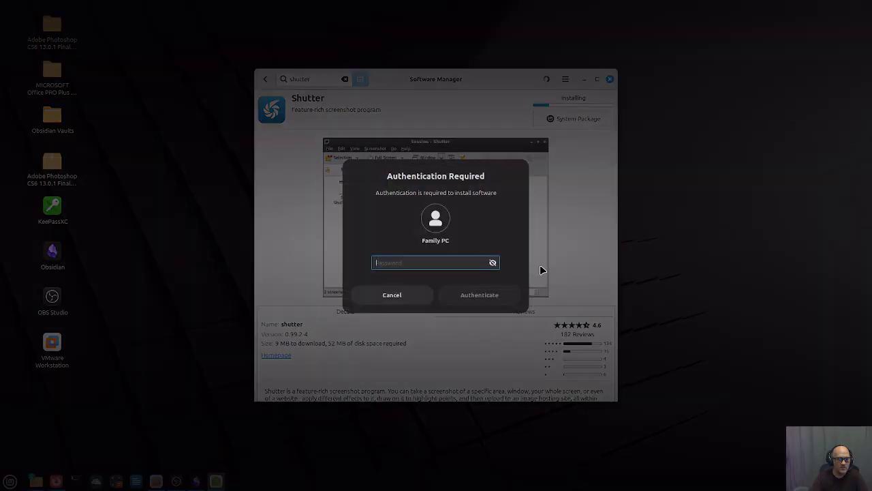
# Authenticate with the account password to finish the install, then close Software Manager.
pyautogui.write('p')
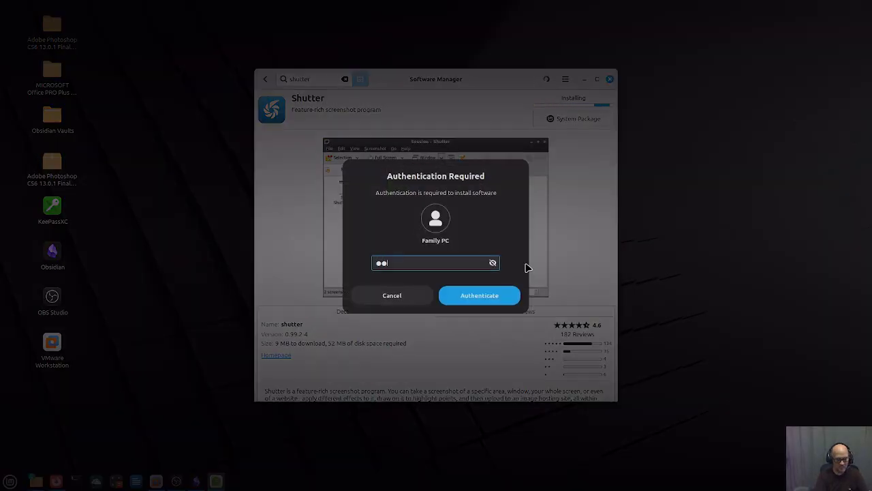
pyautogui.press('BackSpace')
pyautogui.press('BackSpace')
pyautogui.write('pa')
pyautogui.press('BackSpace')
pyautogui.press('BackSpace')
pyautogui.write('passw')
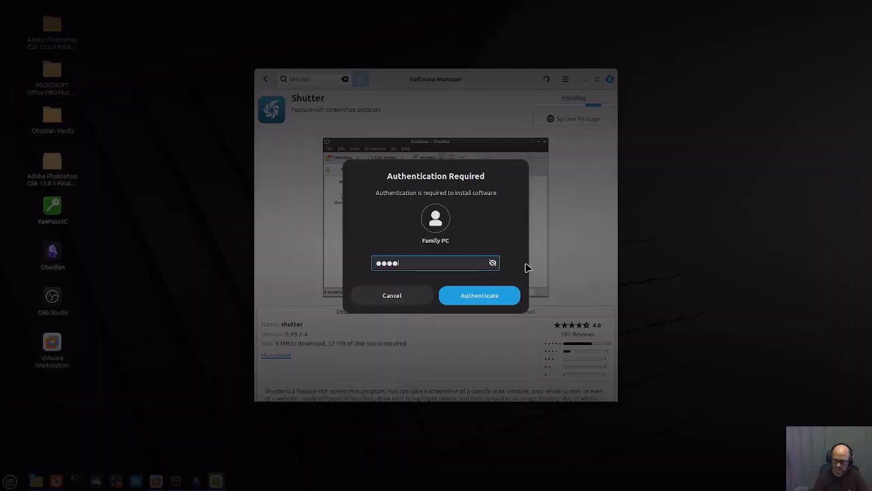
pyautogui.press('Return')
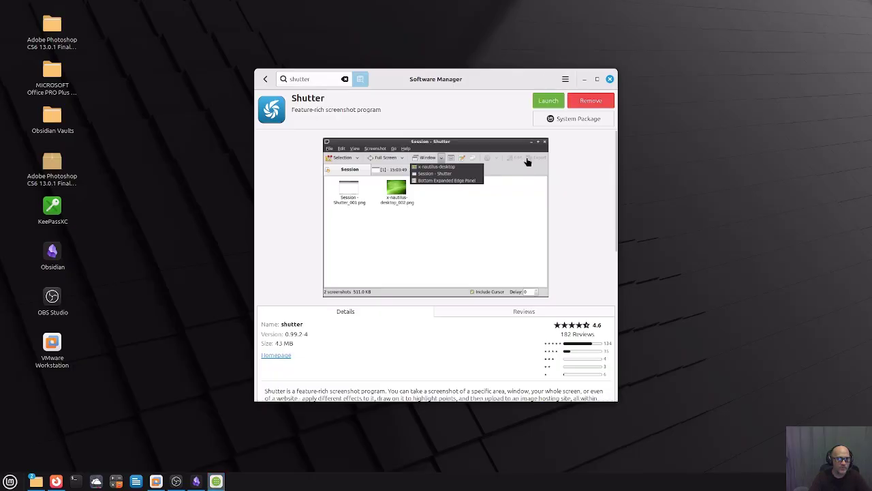
pyautogui.click(610, 79)
# Reopen the Mint menu and browse to the Sound & Video category.
pyautogui.click(10, 481)
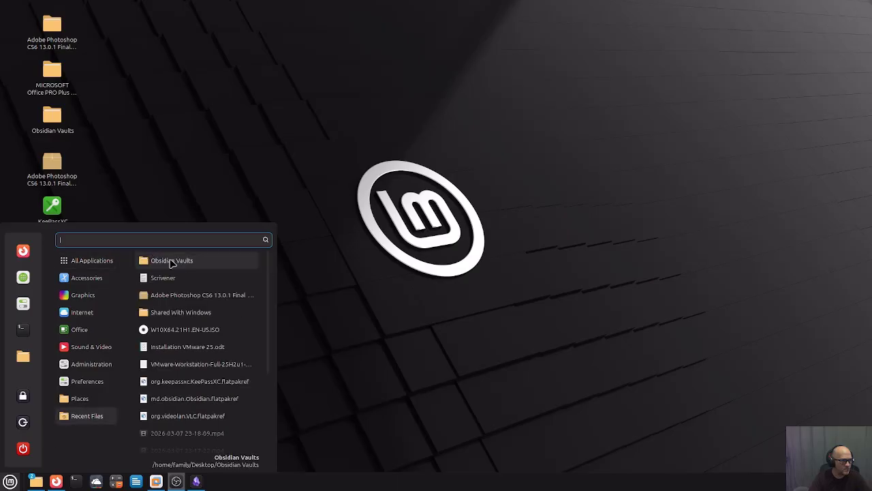
pyautogui.scroll(-4, 193, 311)
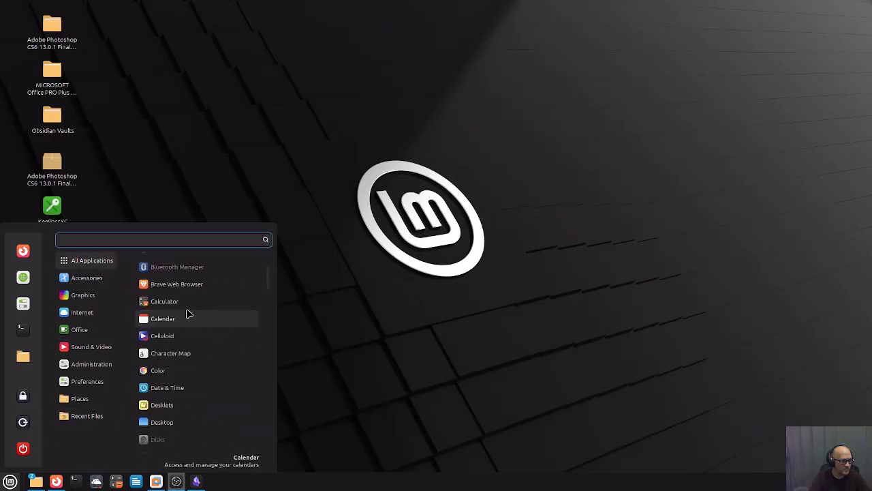
pyautogui.moveTo(96, 300)
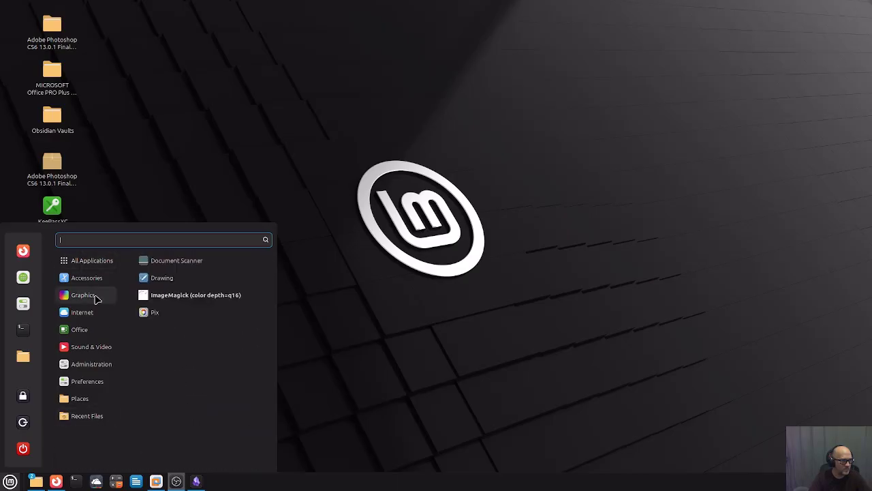
# Find Shutter in All Applications and add it to the taskbar panel.
pyautogui.moveTo(99, 349)
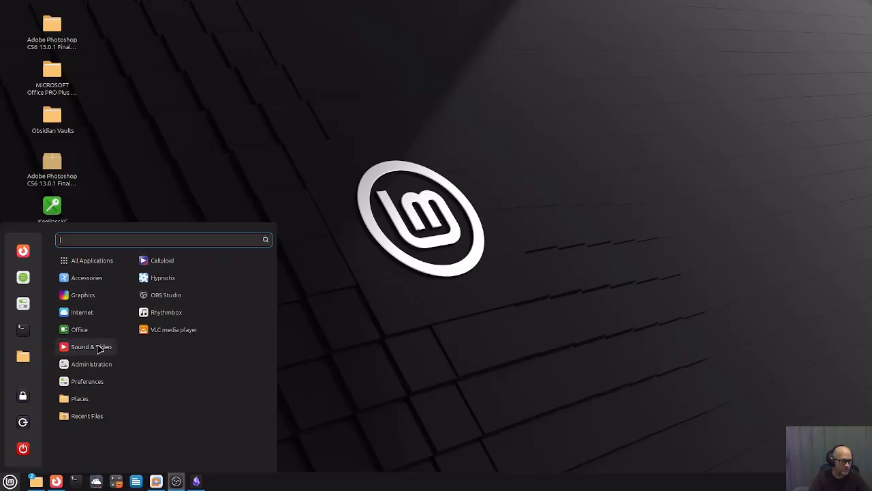
pyautogui.moveTo(113, 260)
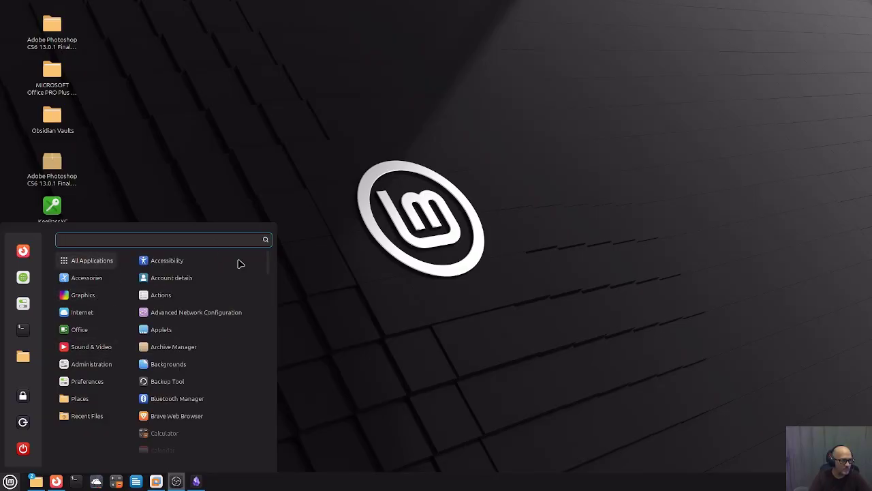
pyautogui.scroll(-10, 253, 377)
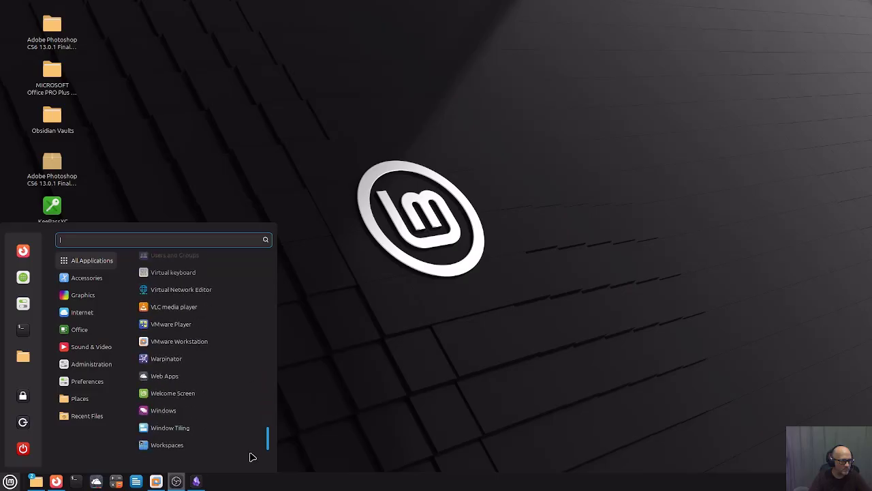
pyautogui.scroll(4, 258, 436)
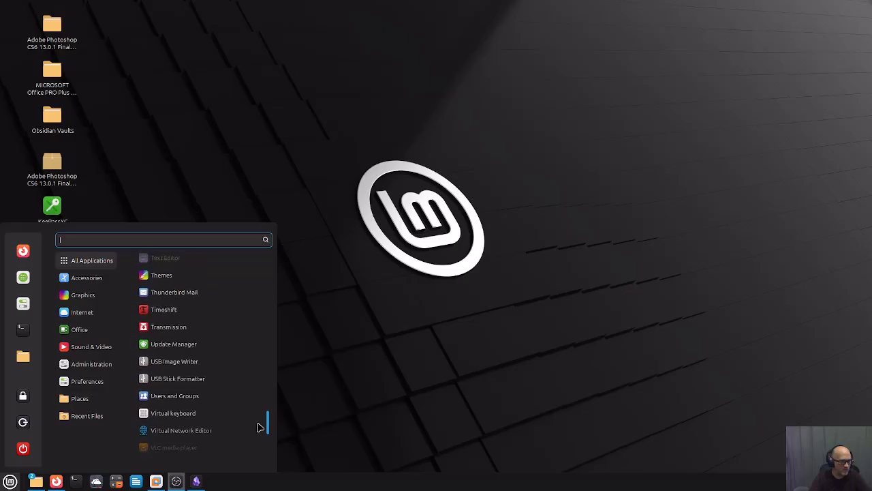
pyautogui.scroll(5, 259, 423)
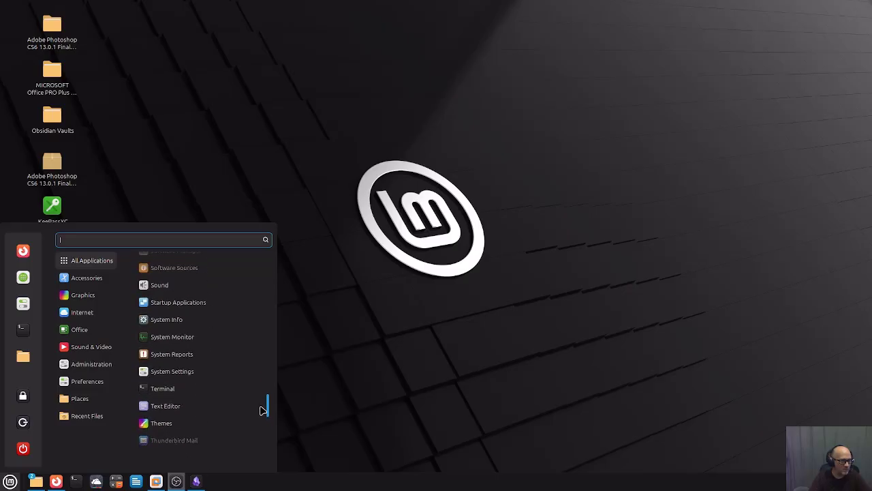
pyautogui.scroll(2, 266, 402)
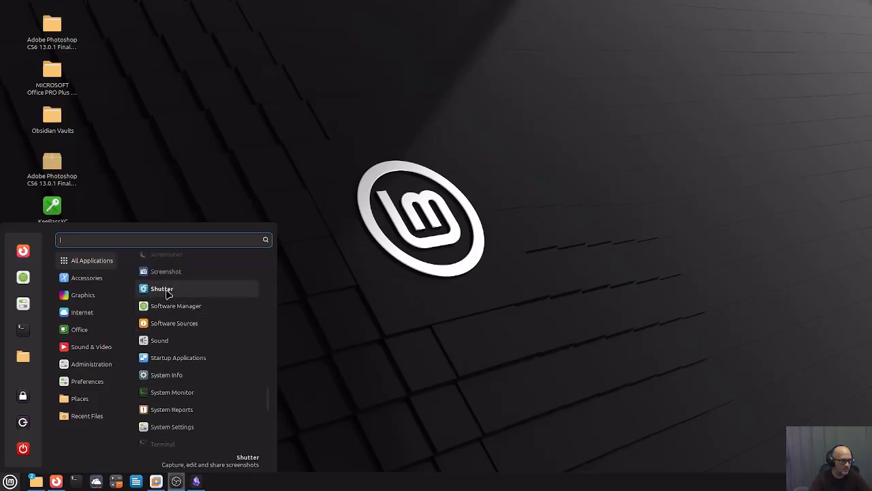
pyautogui.rightClick(169, 291)
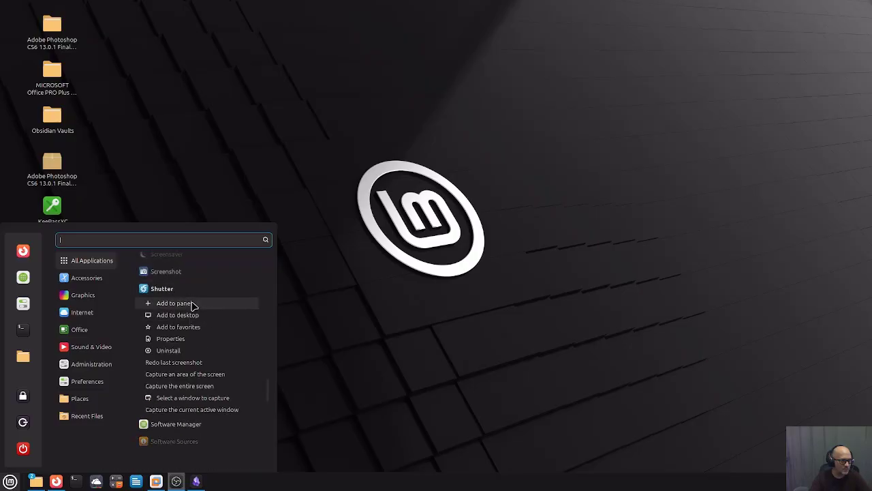
pyautogui.click(193, 305)
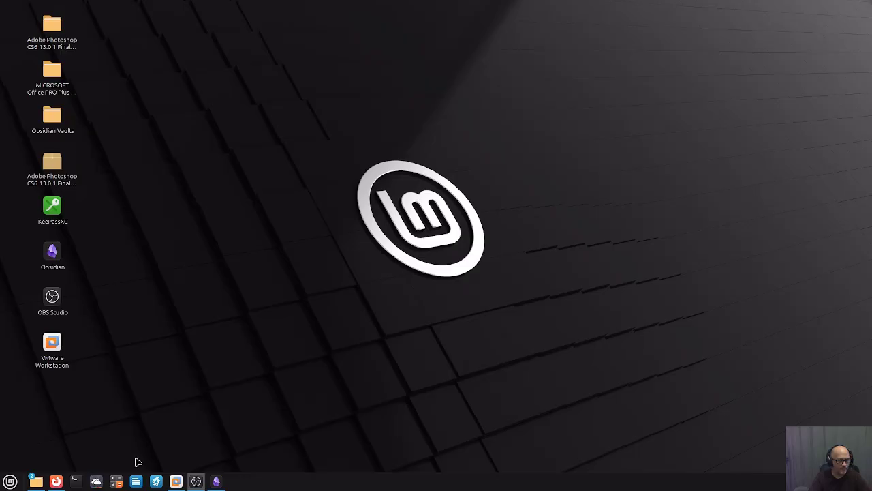
# Capture the AI image preview on the Google Images tab as a Shutter selection screenshot.
pyautogui.click(56, 482)
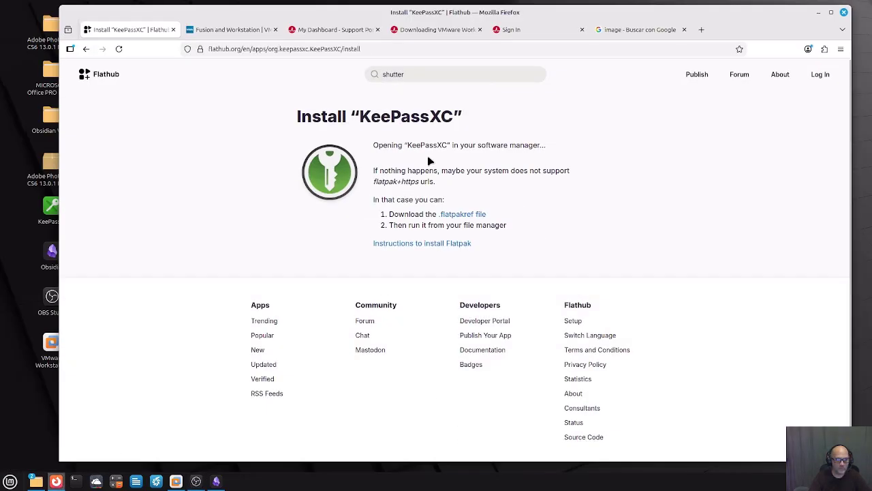
pyautogui.click(624, 31)
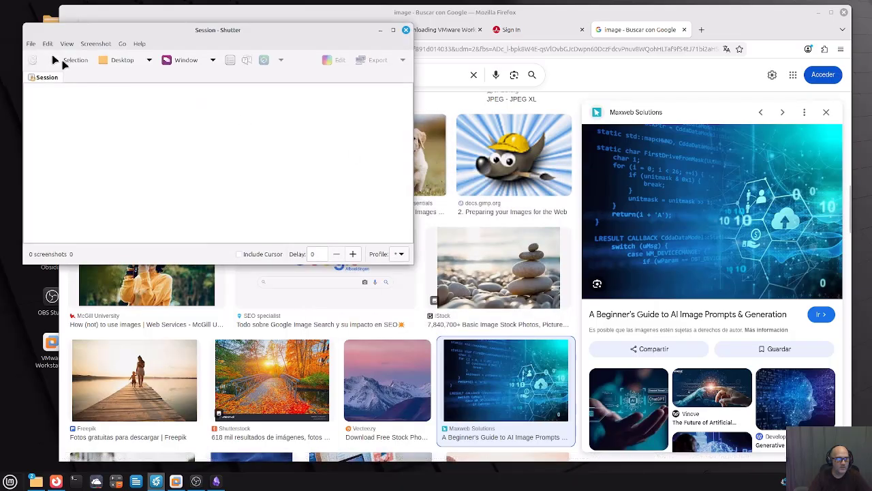
pyautogui.click(63, 63)
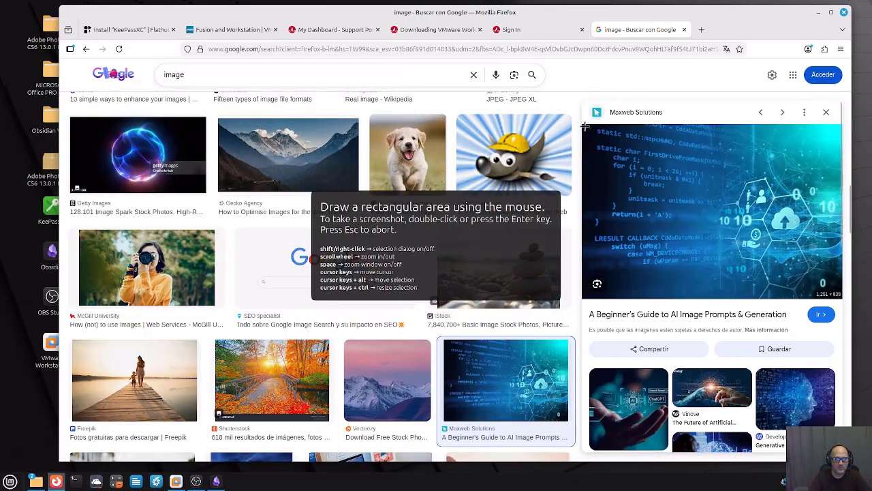
pyautogui.moveTo(583, 126); pyautogui.dragTo(833, 273)
pyautogui.press('Return')
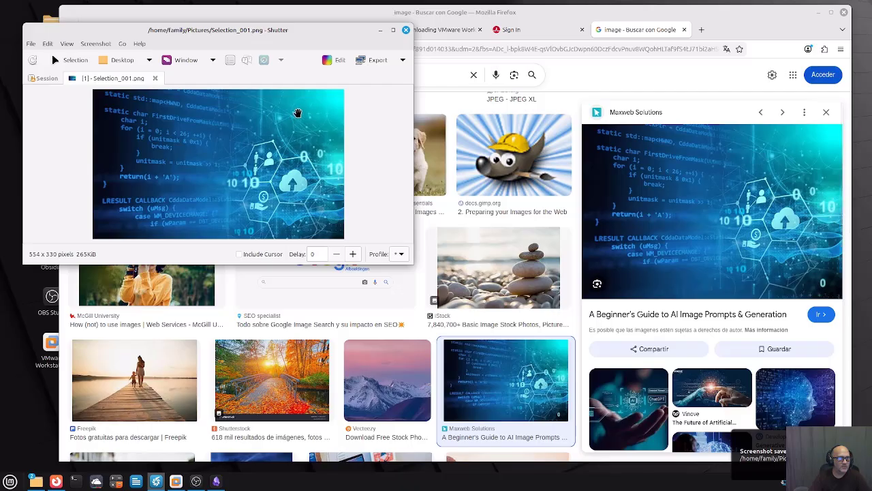
# Save the screenshot as Selection_001.png in Pictures, overwriting the existing file.
pyautogui.click(387, 63)
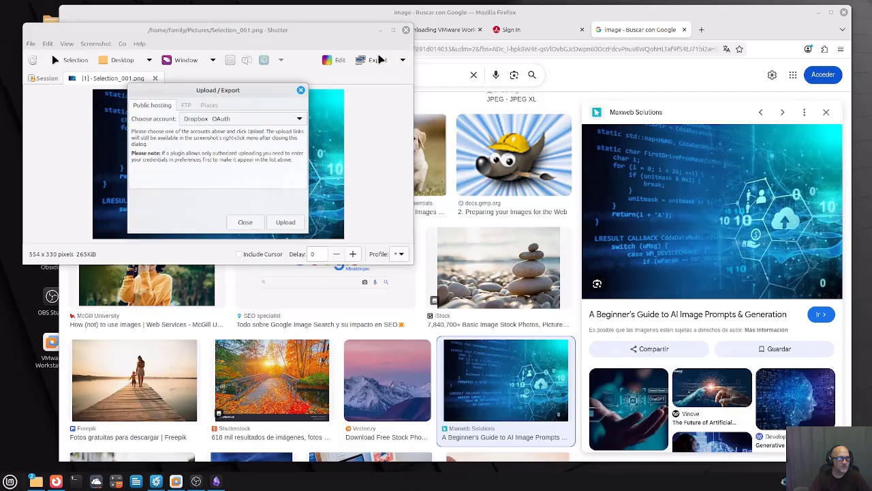
pyautogui.click(301, 91)
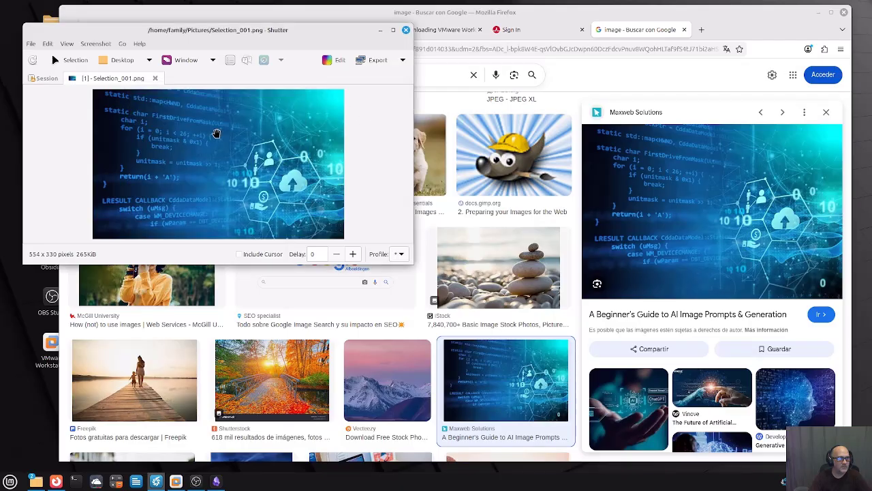
pyautogui.click(32, 45)
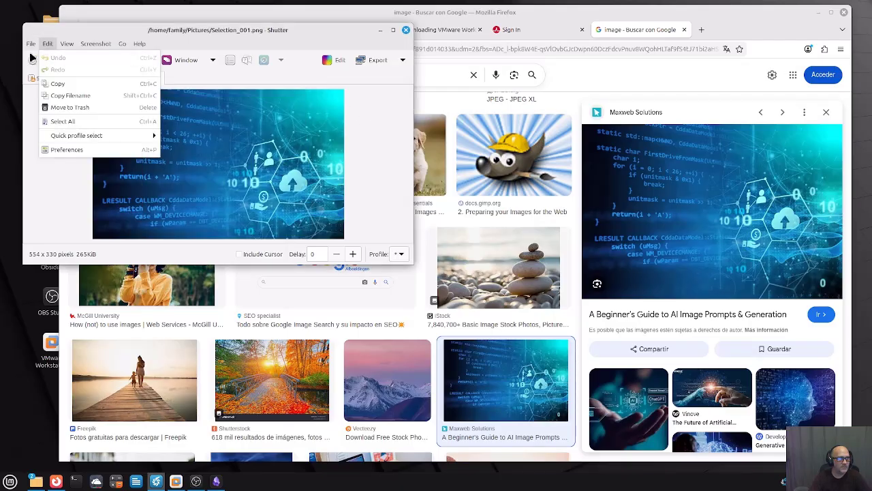
pyautogui.click(46, 97)
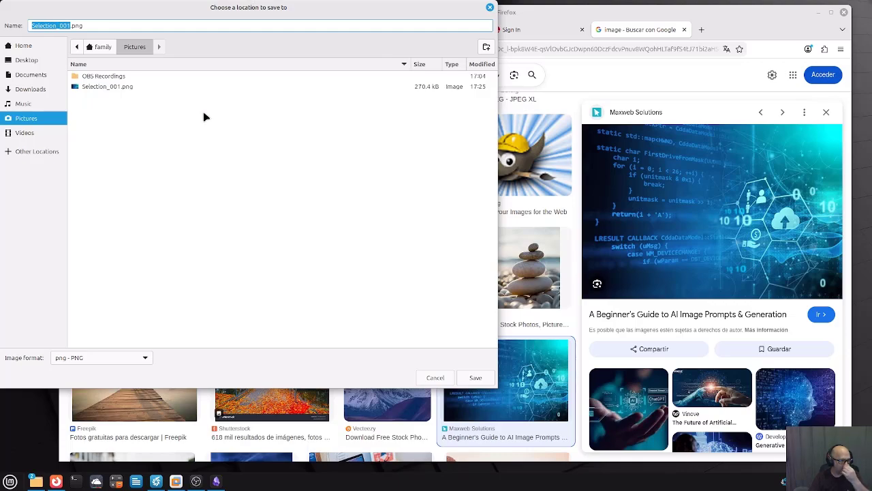
pyautogui.click(475, 378)
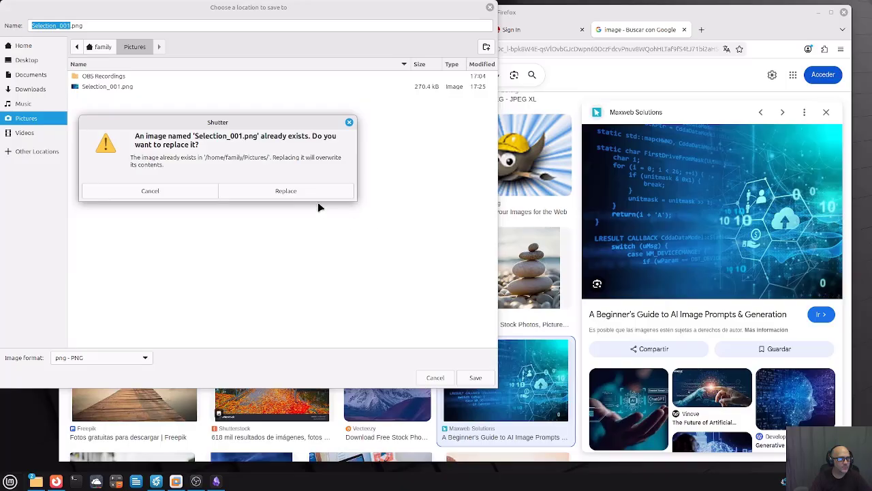
pyautogui.click(167, 194)
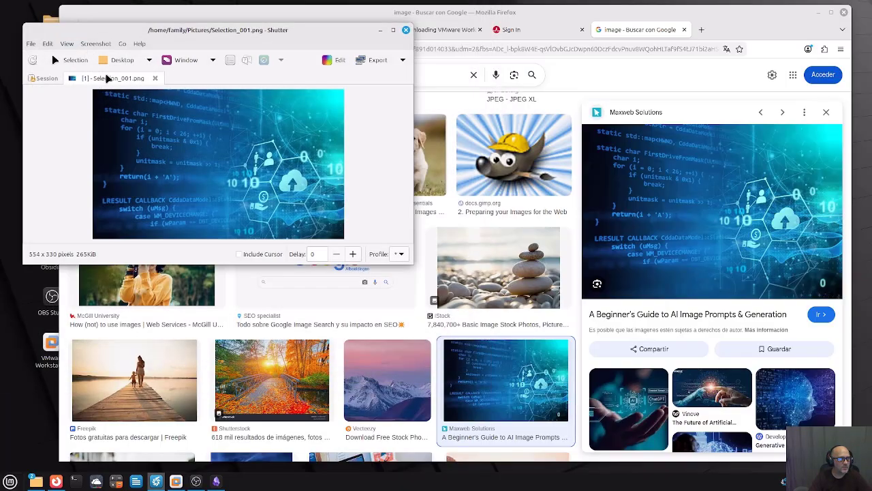
# Save the screenshot again as Selection_002.png and minimize Shutter.
pyautogui.click(32, 45)
pyautogui.click(48, 98)
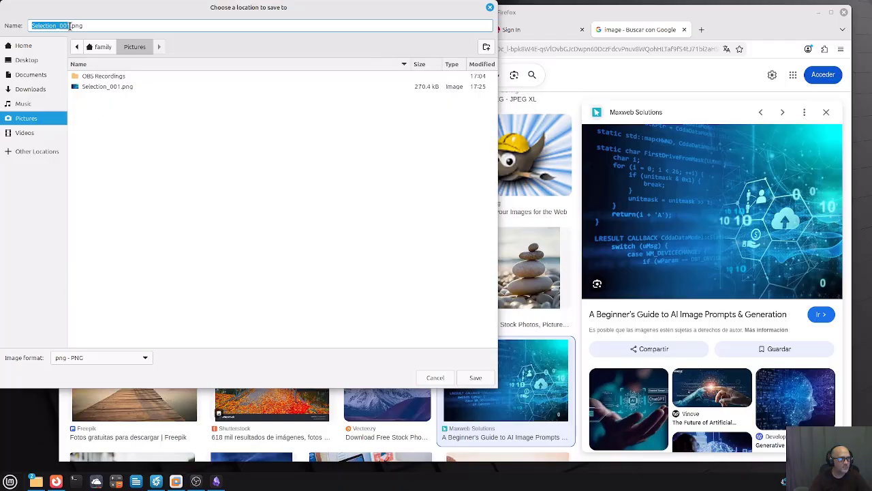
pyautogui.click(70, 26)
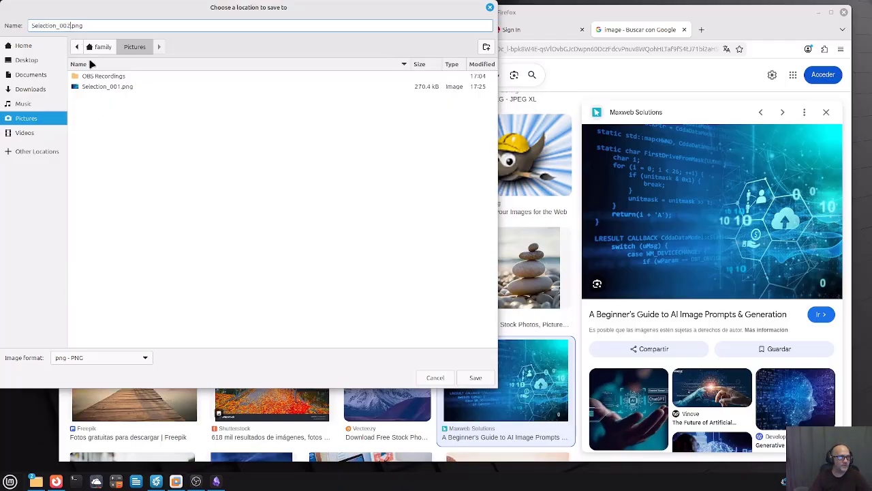
pyautogui.click(475, 378)
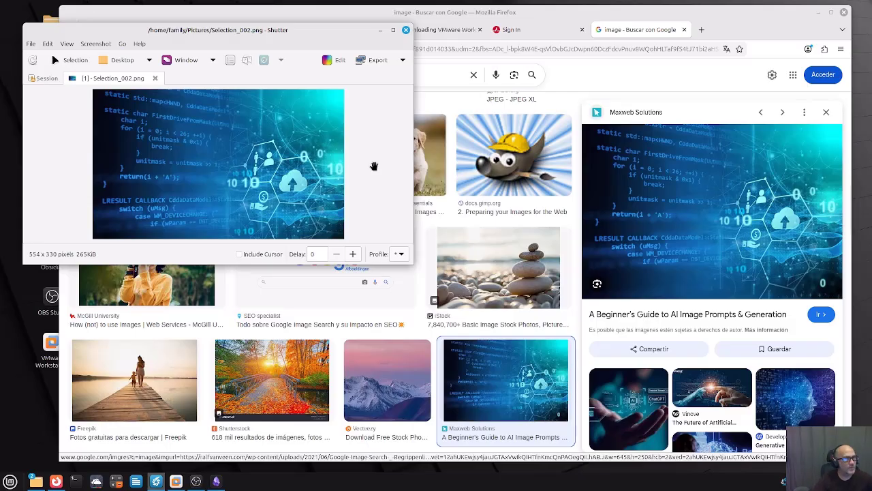
pyautogui.click(382, 32)
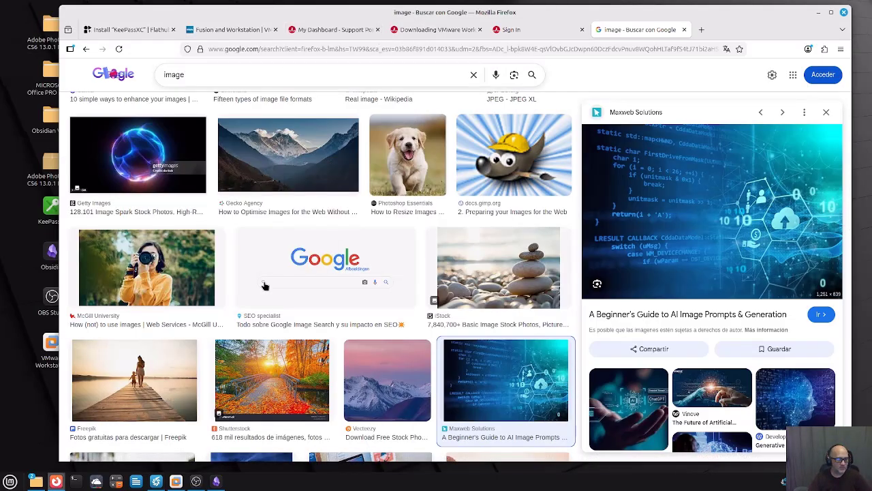
pyautogui.moveTo(154, 481)
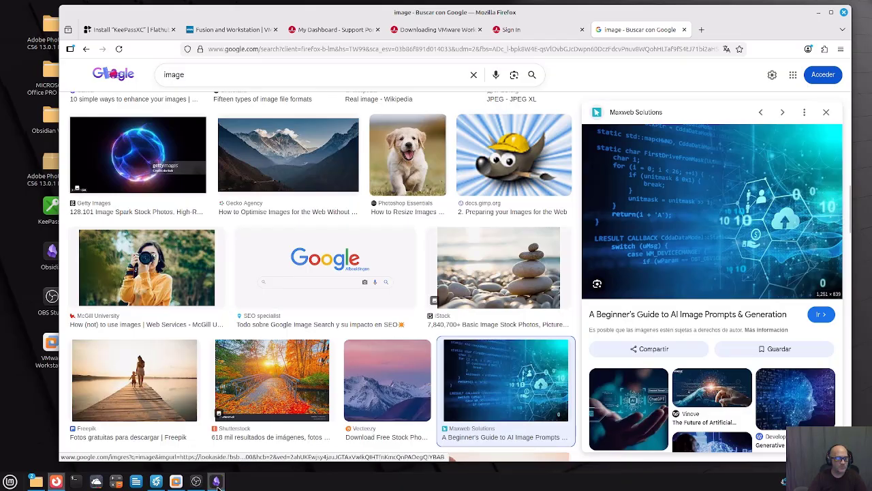
# Minimize Firefox and arrange the Pictures folder beside the Obsidian window.
pyautogui.click(820, 13)
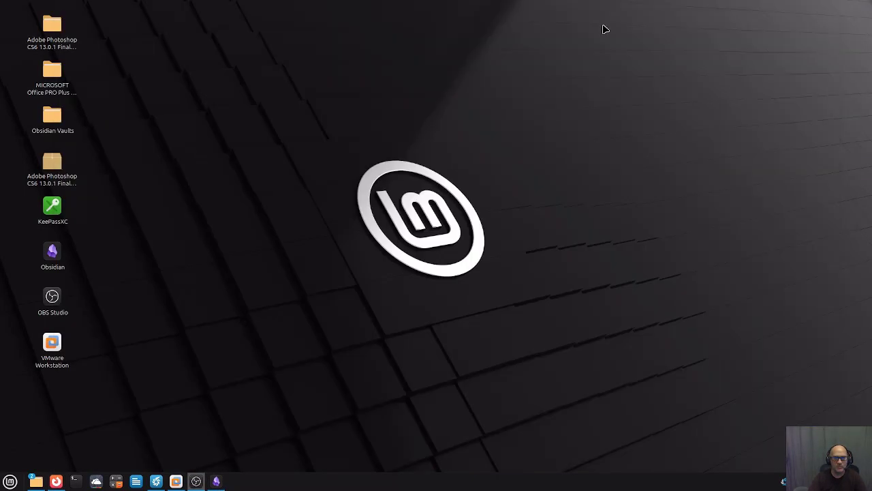
pyautogui.moveTo(31, 484)
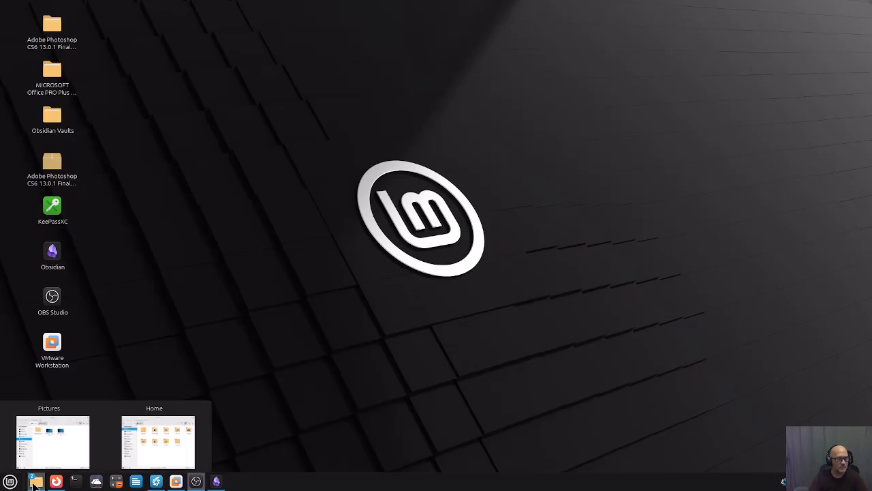
pyautogui.click(52, 442)
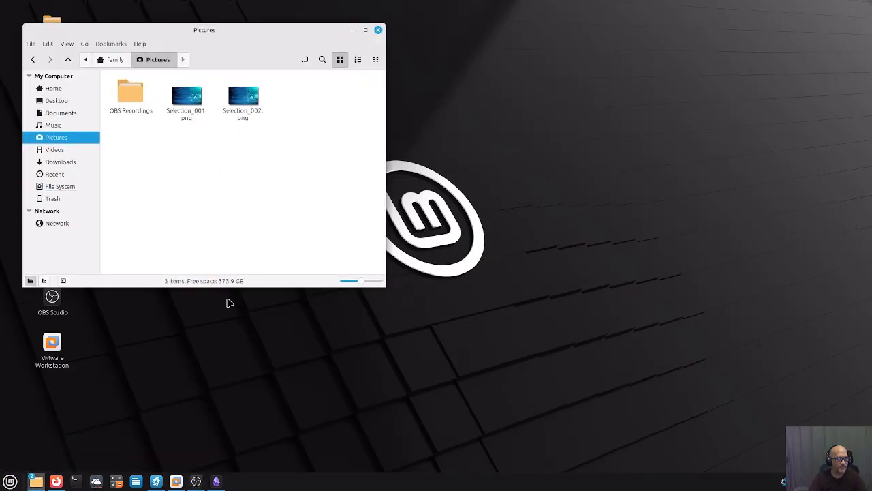
pyautogui.click(216, 483)
pyautogui.moveTo(510, 55); pyautogui.dragTo(625, 26)
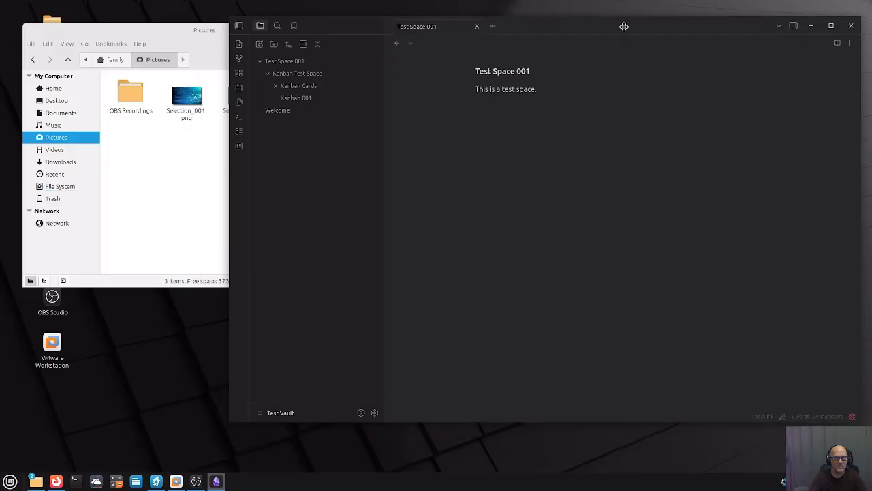
pyautogui.click(179, 181)
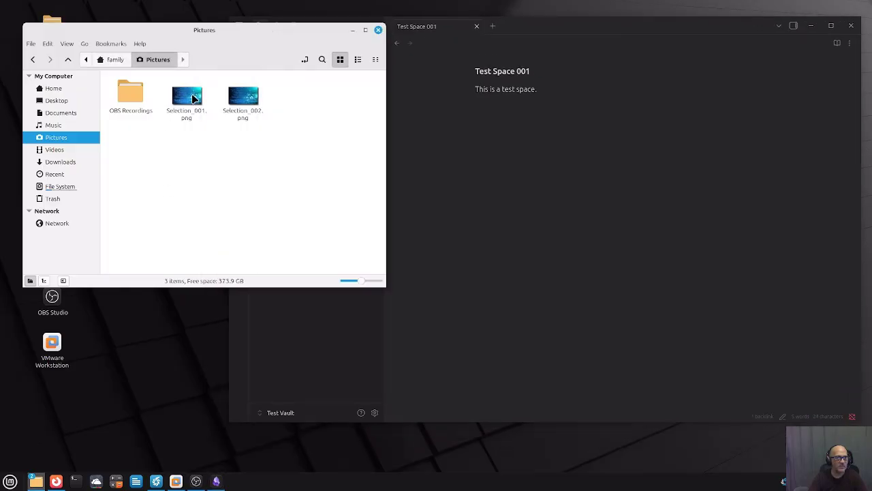
pyautogui.moveTo(243, 99); pyautogui.dragTo(533, 160)
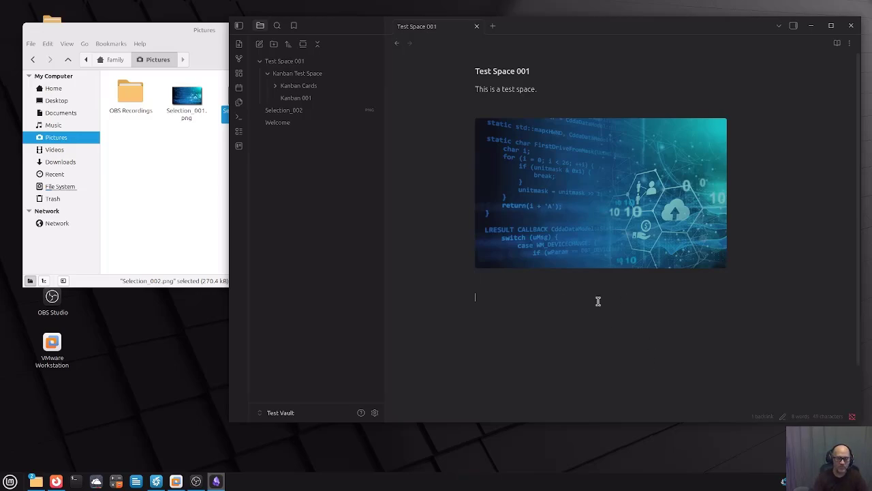
pyautogui.write('wwww')
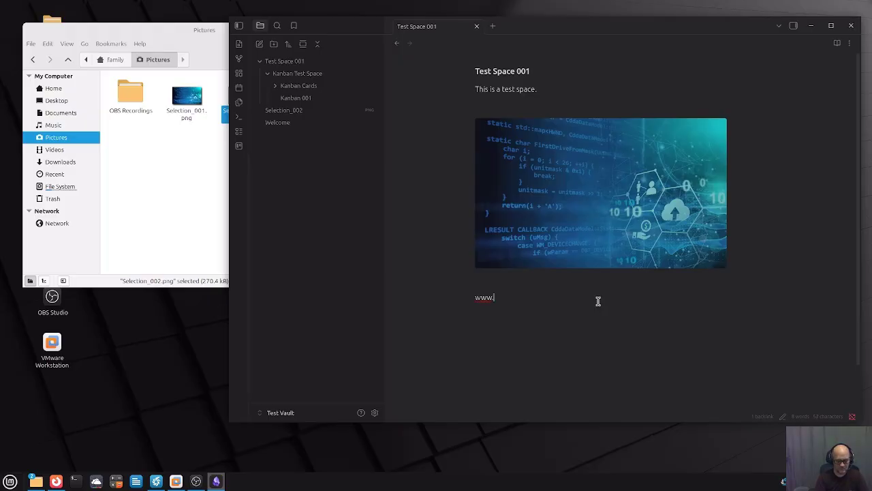
pyautogui.write('gjgjgh.com')
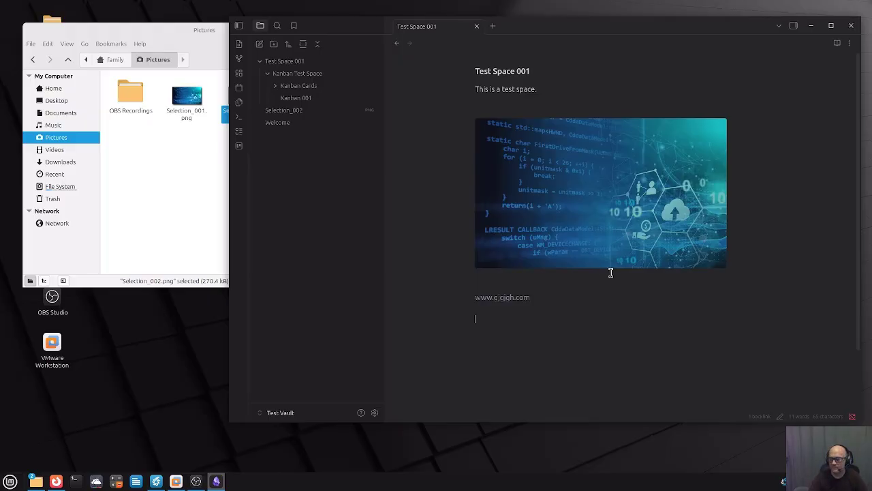
pyautogui.click(852, 26)
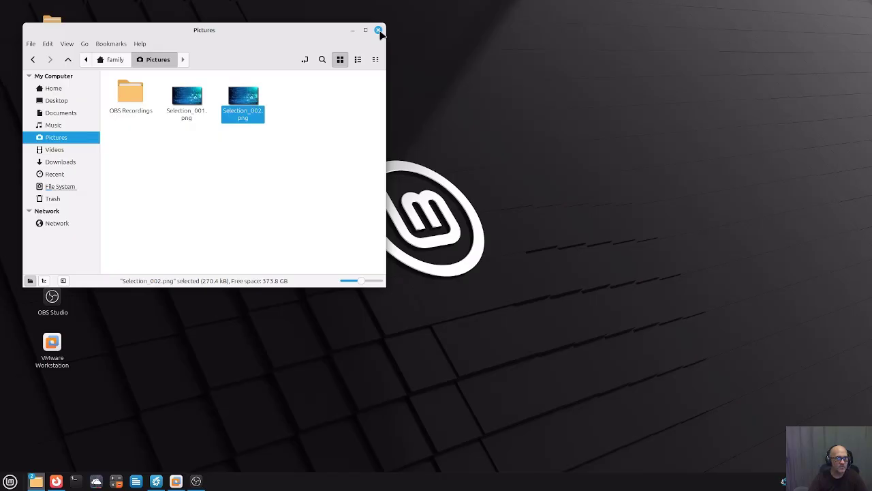
pyautogui.click(378, 31)
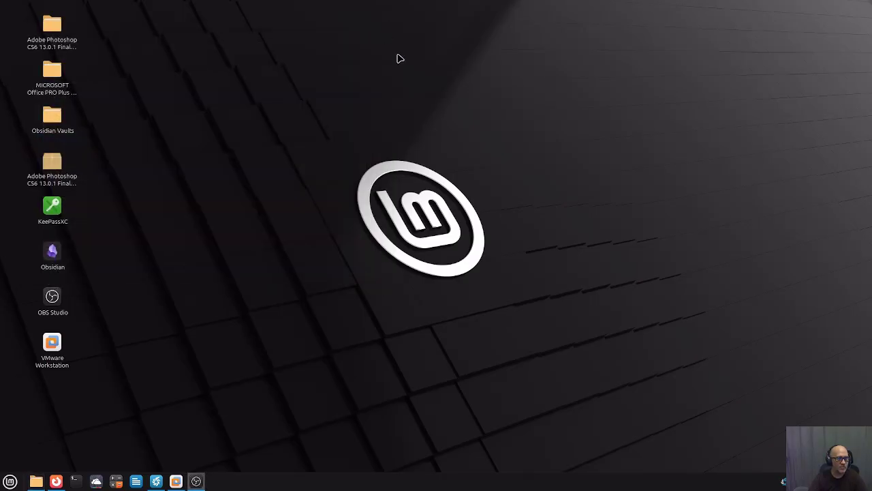
# Launch Obsidian, collapse Test Space 001, and create a 'Chapter Control' folder.
pyautogui.doubleClick(57, 269)
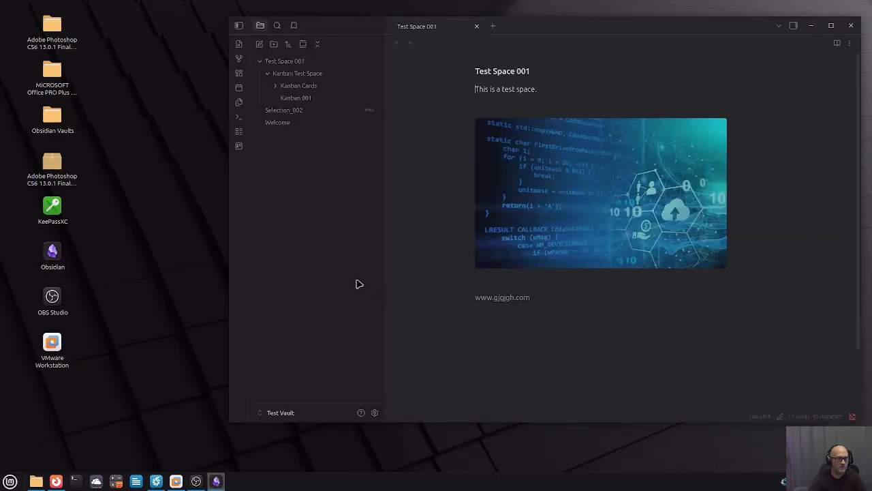
pyautogui.click(261, 63)
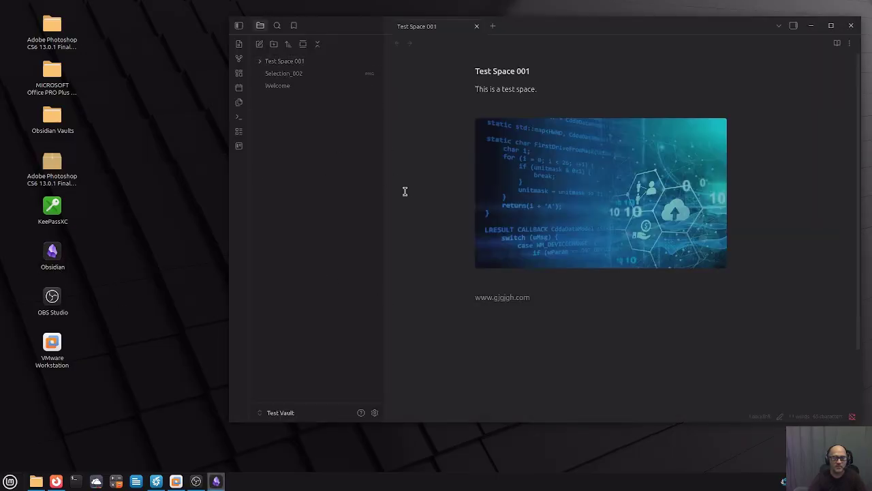
pyautogui.click(273, 44)
pyautogui.write('Chapter Control')
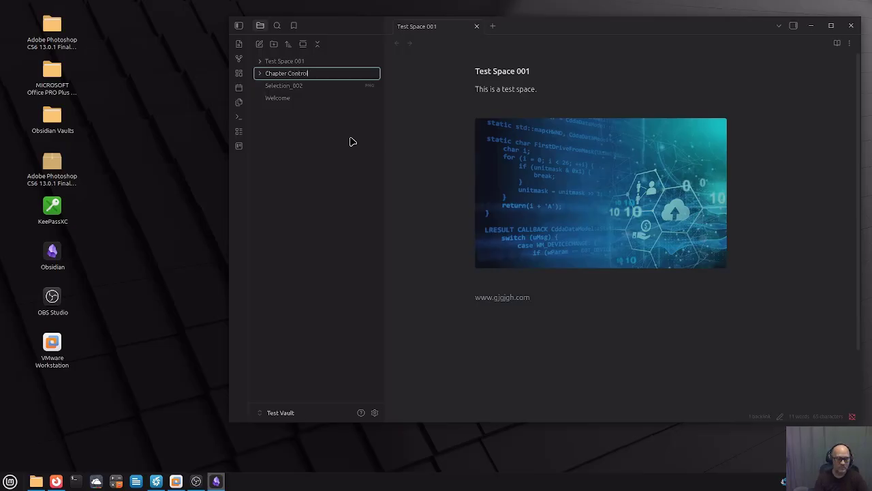
pyautogui.press('Return')
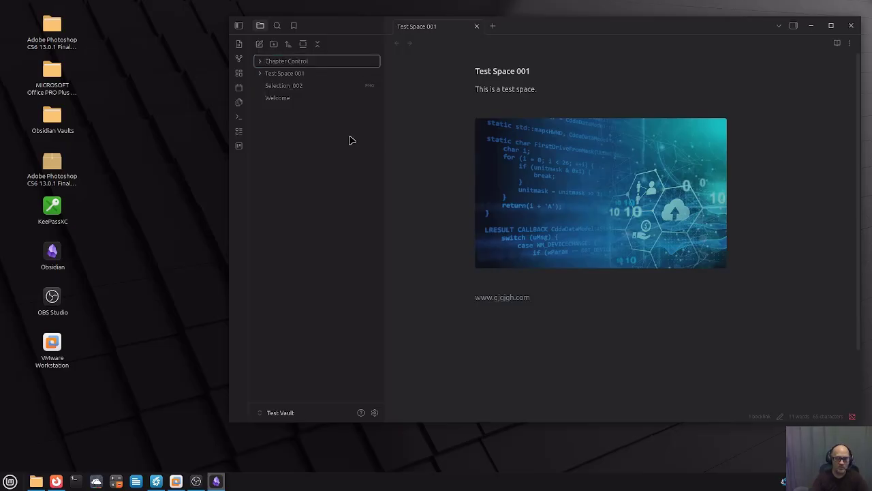
# Add a 'Chapter 1' subfolder inside Chapter Control and start a new note in it.
pyautogui.rightClick(294, 66)
pyautogui.click(331, 84)
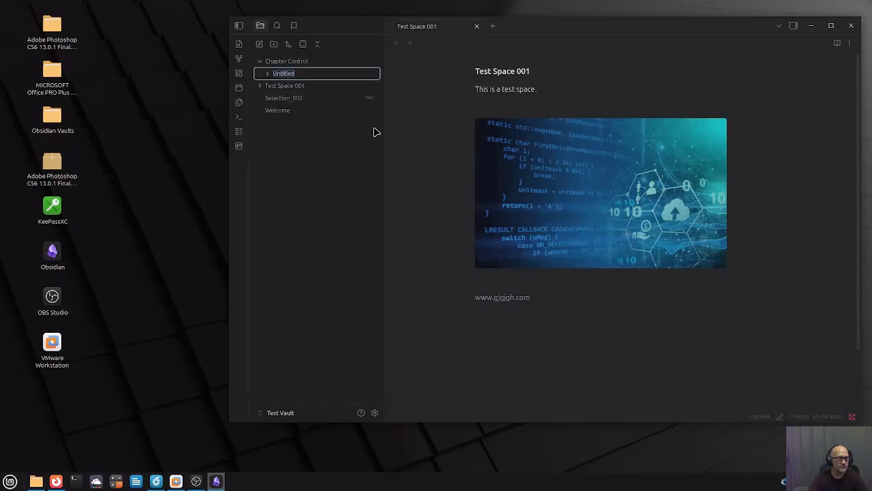
pyautogui.write('Chapter 1')
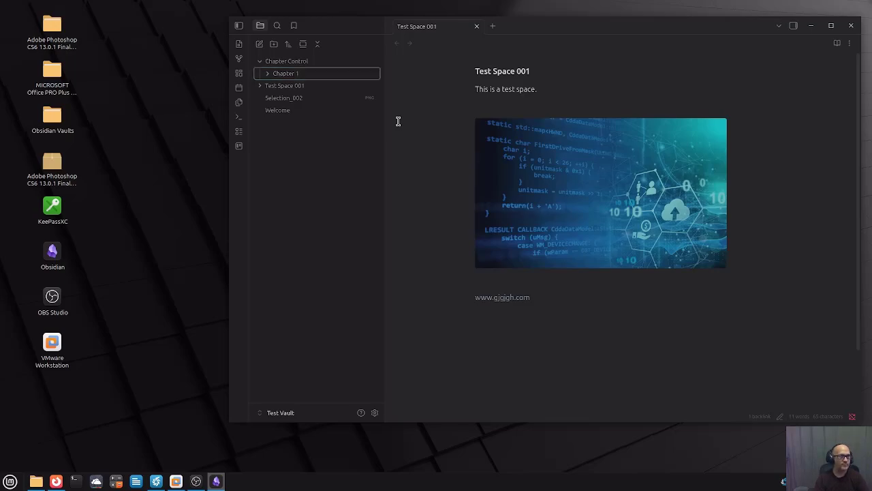
pyautogui.rightClick(304, 75)
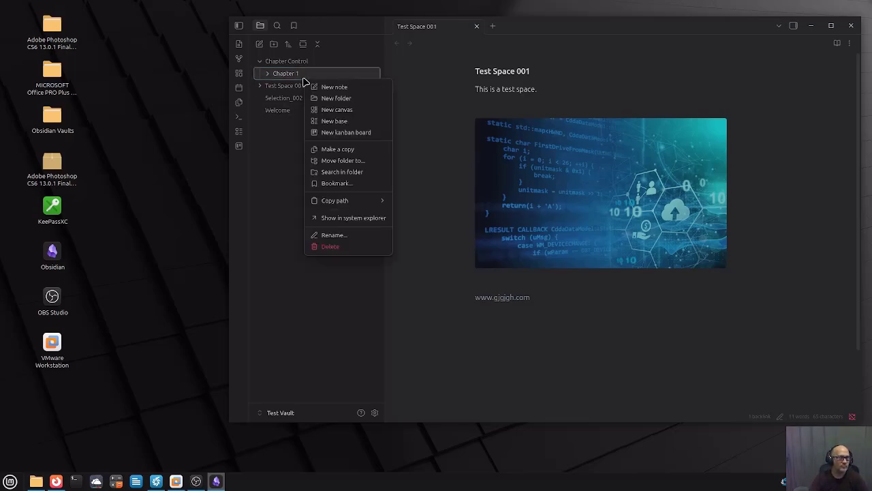
pyautogui.click(344, 87)
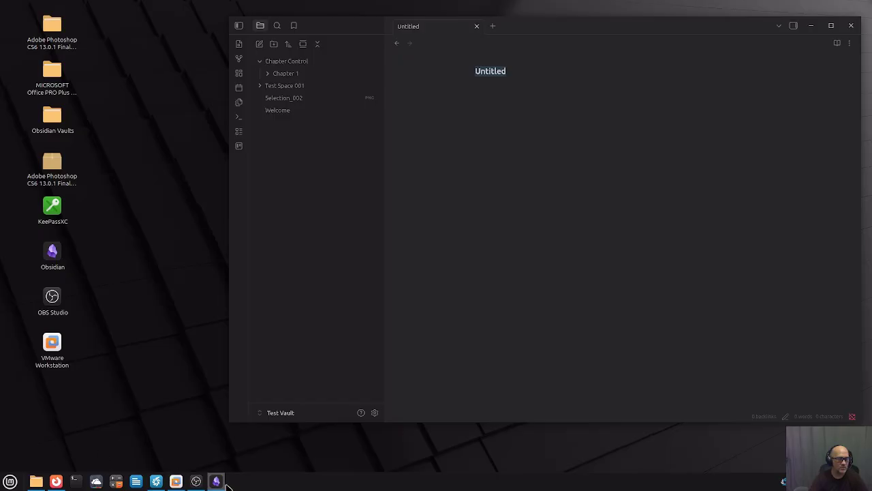
pyautogui.click(172, 483)
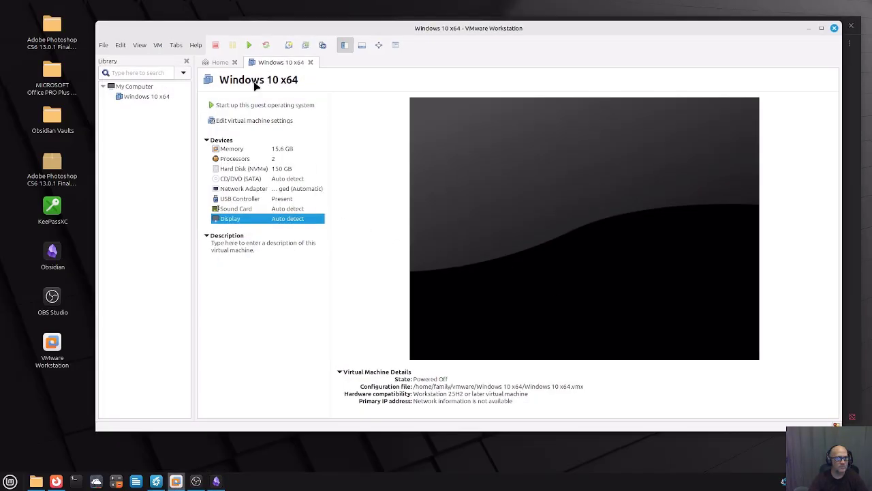
# Power on the Windows 10 x64 VM and dismiss its startup prompts.
pyautogui.click(250, 46)
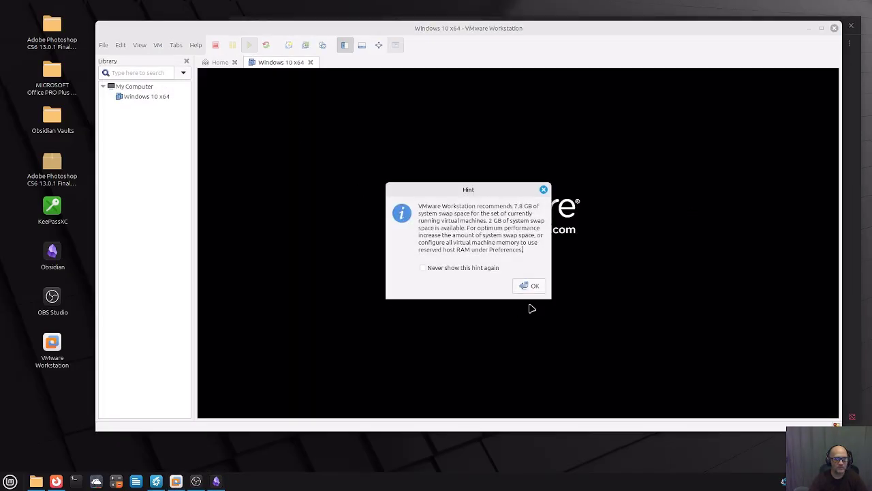
pyautogui.click(529, 286)
pyautogui.click(522, 277)
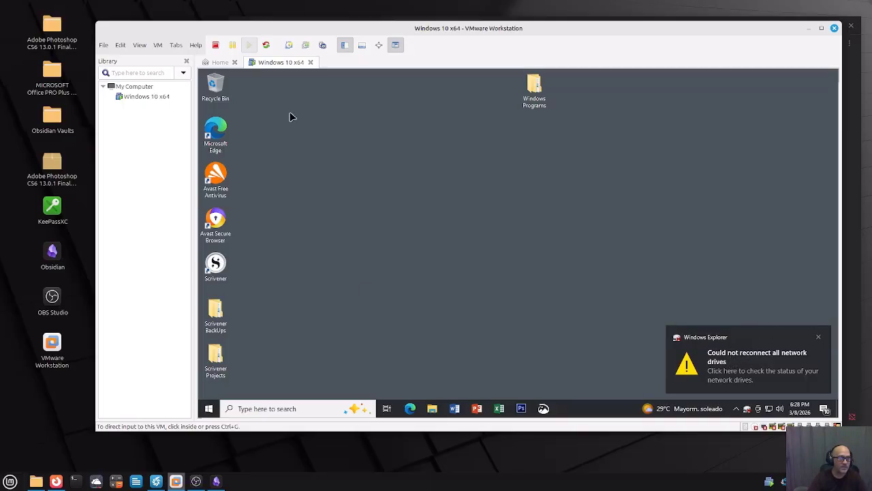
# In VM Settings > Options > Shared Folders, stop mapping the folder as a network drive and save.
pyautogui.click(157, 45)
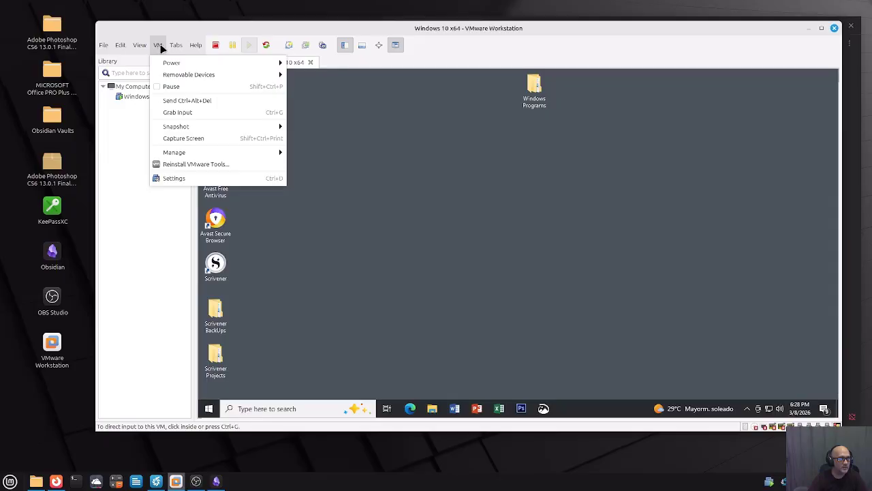
pyautogui.click(174, 178)
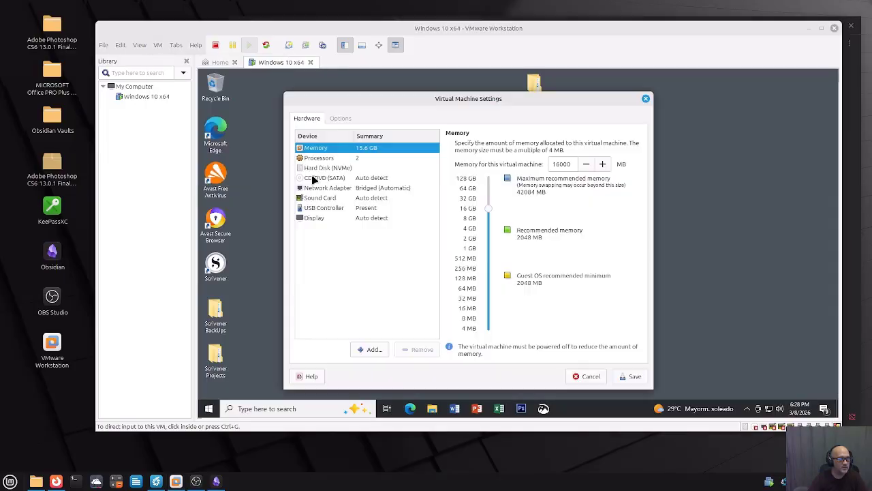
pyautogui.click(341, 118)
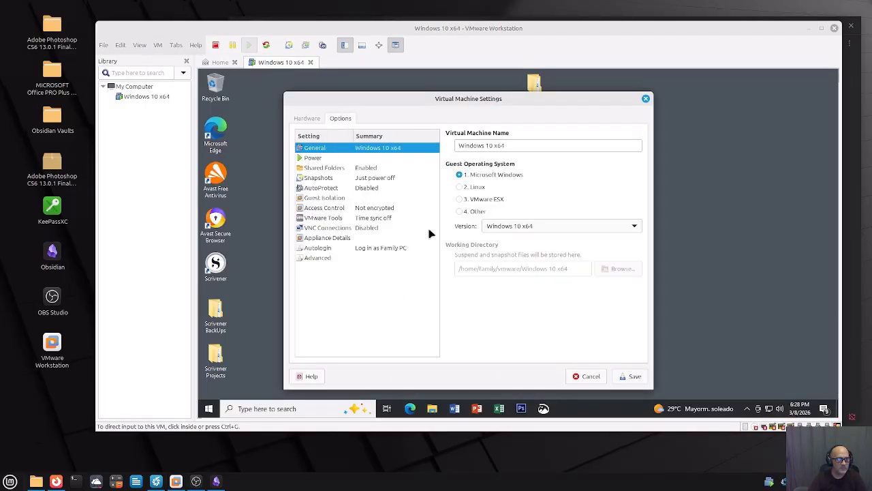
pyautogui.click(334, 168)
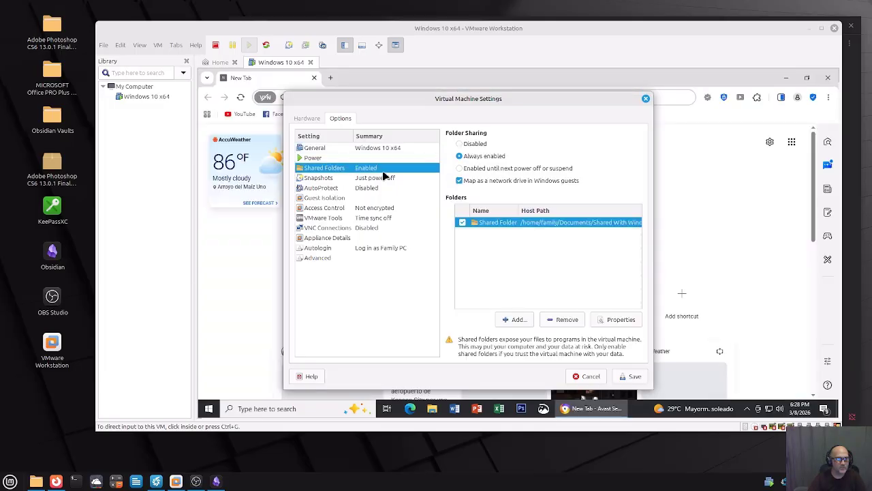
pyautogui.click(461, 181)
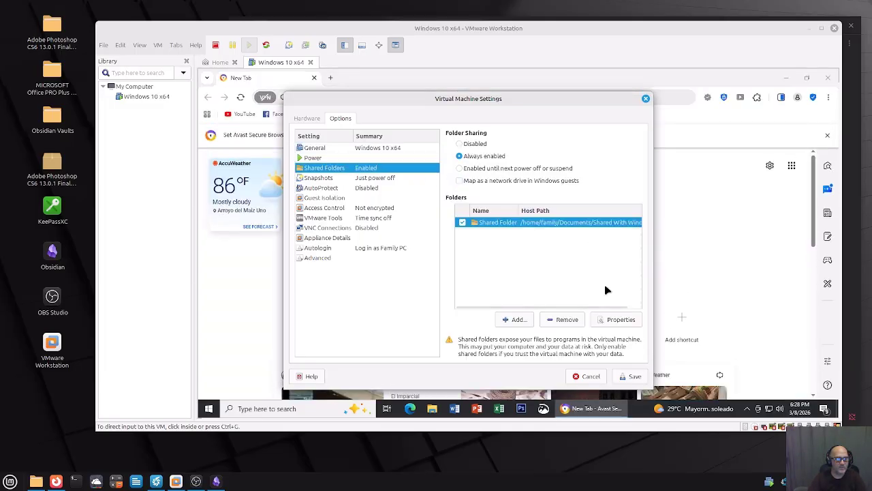
pyautogui.click(634, 377)
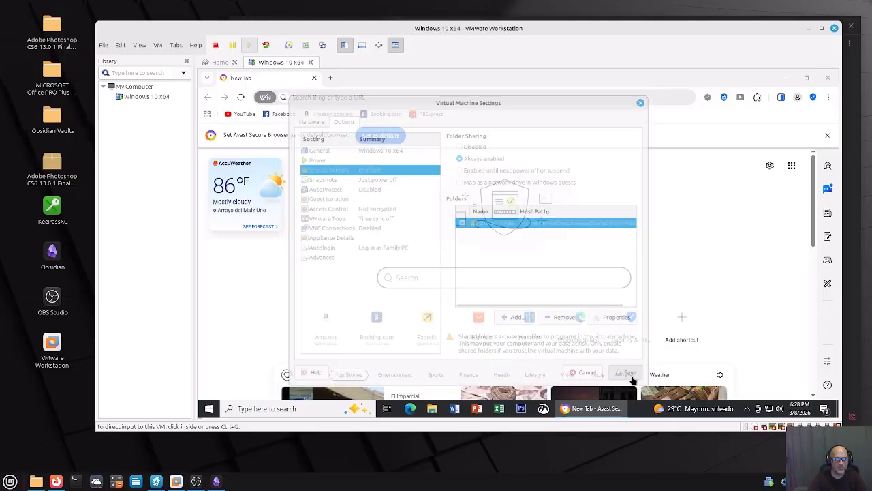
# Recheck the Shared Folders setting stays Always enabled, save, and close the guest's Avast browser.
pyautogui.click(158, 48)
pyautogui.click(174, 180)
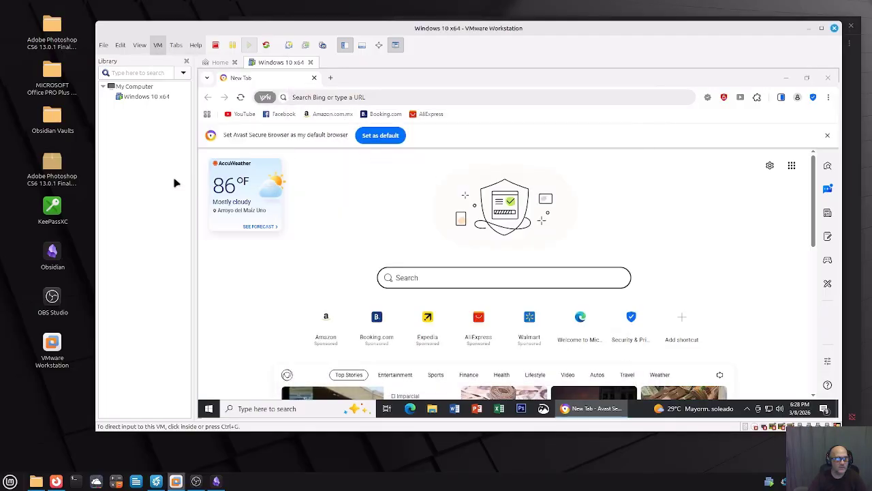
pyautogui.click(341, 118)
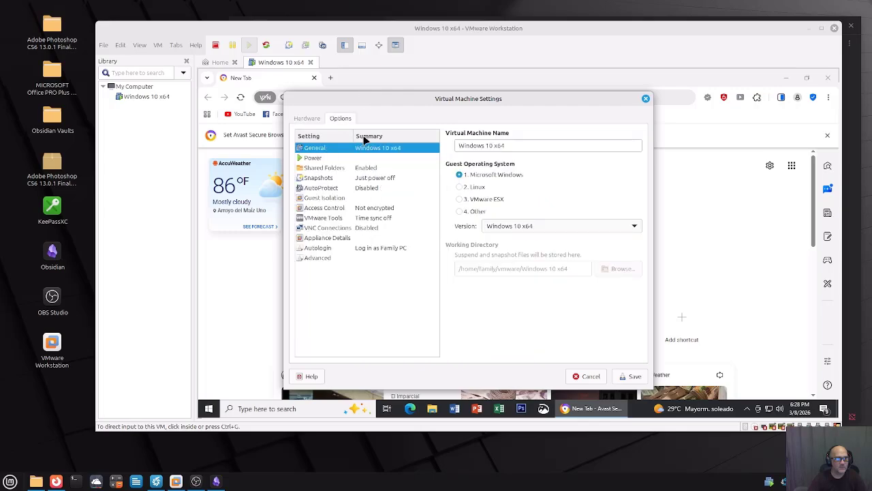
pyautogui.click(341, 169)
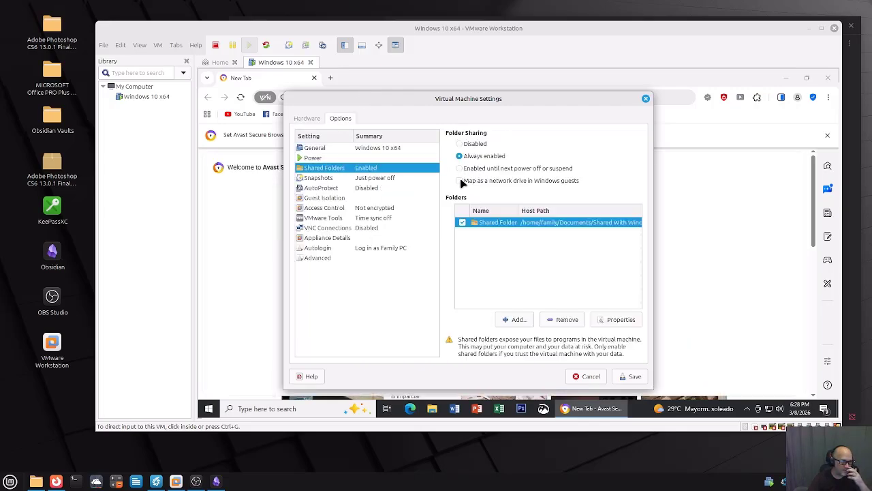
pyautogui.click(630, 376)
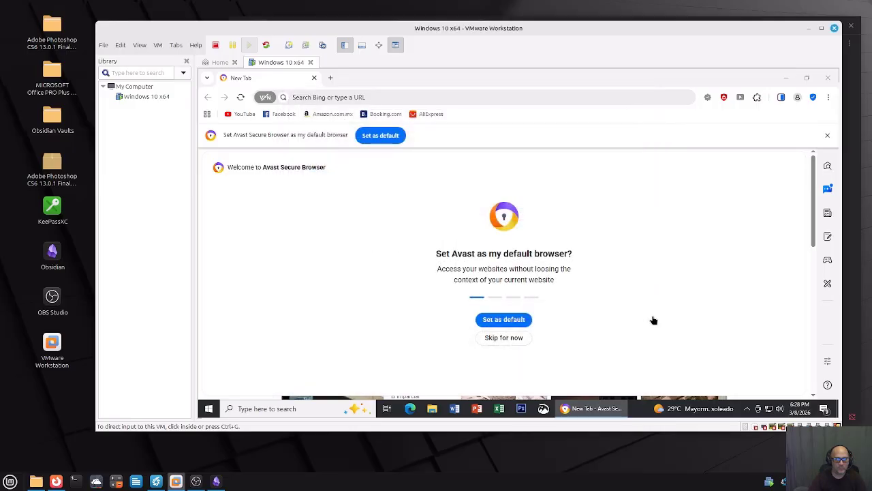
pyautogui.click(829, 81)
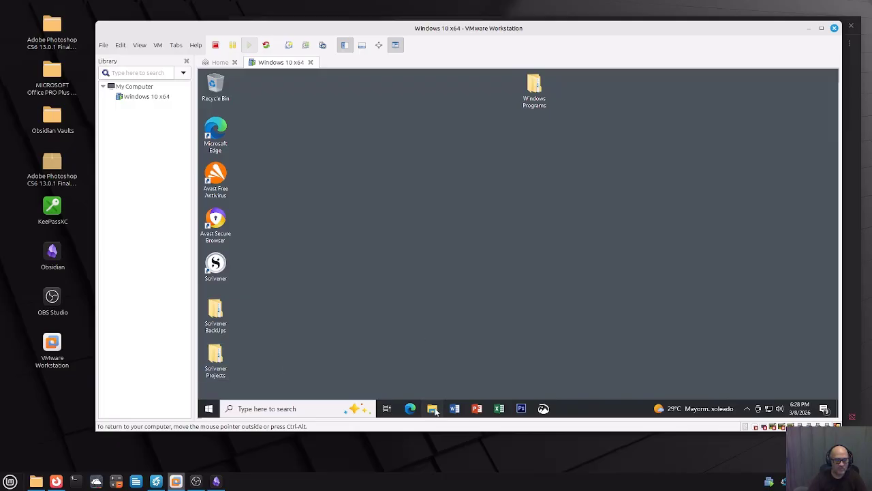
pyautogui.press('super+e')
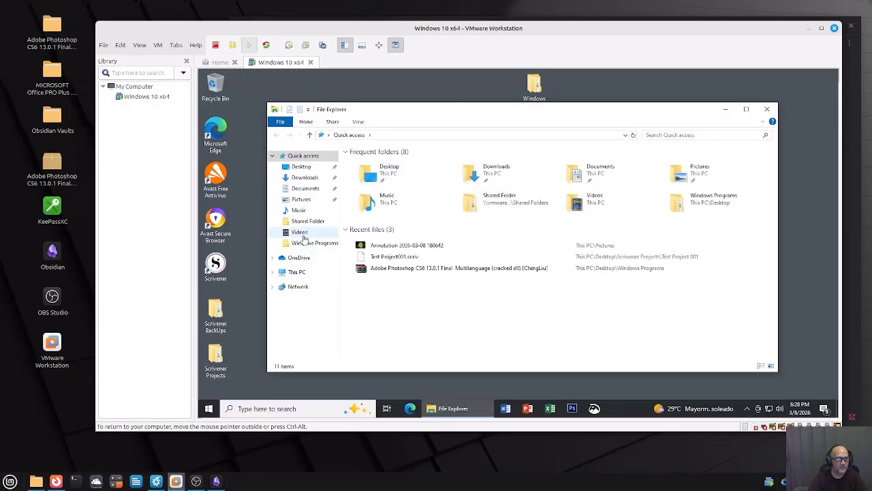
pyautogui.click(299, 272)
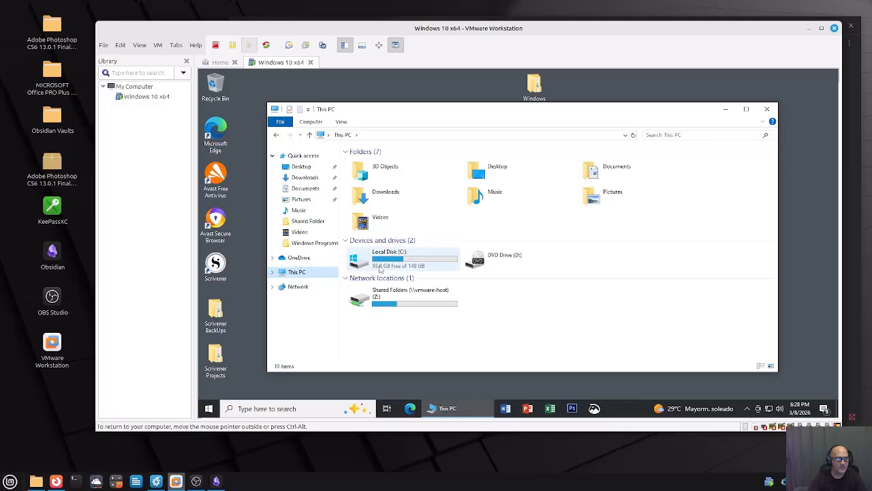
pyautogui.doubleClick(366, 304)
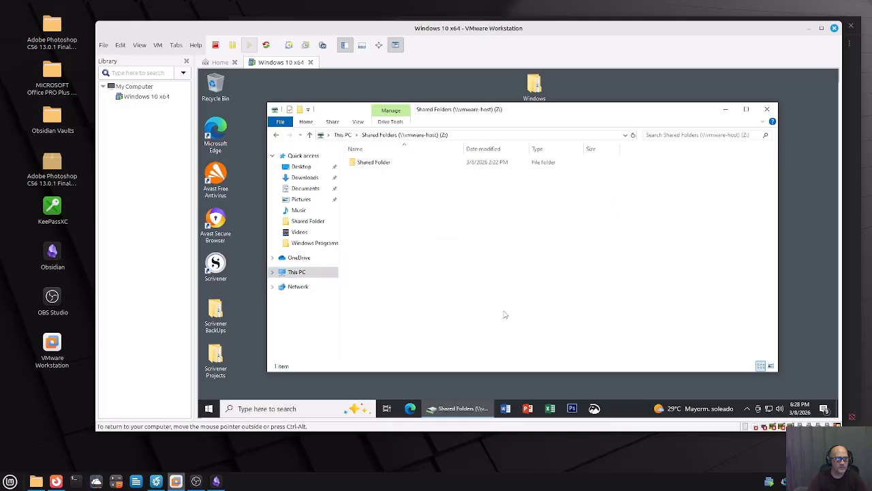
pyautogui.doubleClick(375, 166)
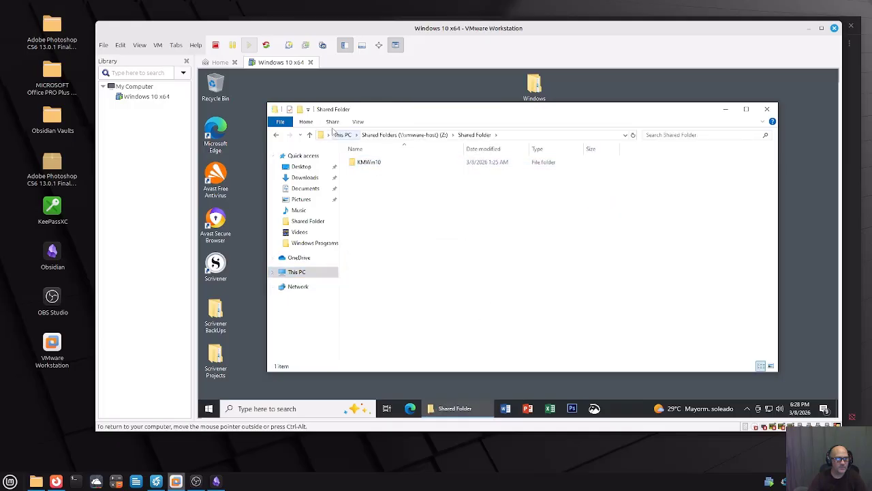
pyautogui.click(310, 134)
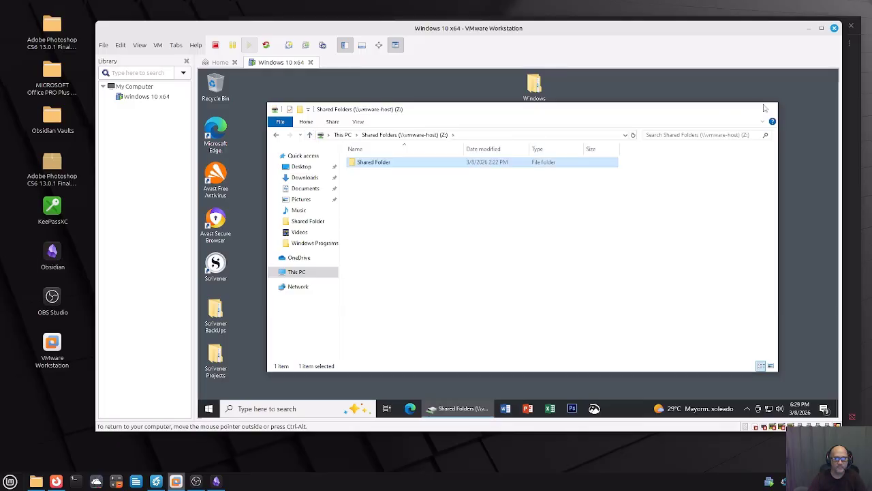
pyautogui.click(767, 109)
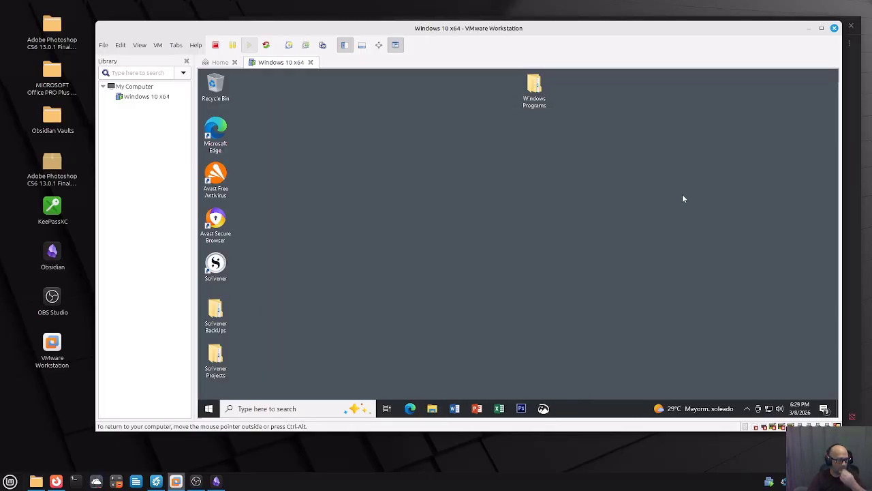
# Launch Scrivener with Test Project001 and copy the START HERE welcome text.
pyautogui.doubleClick(216, 264)
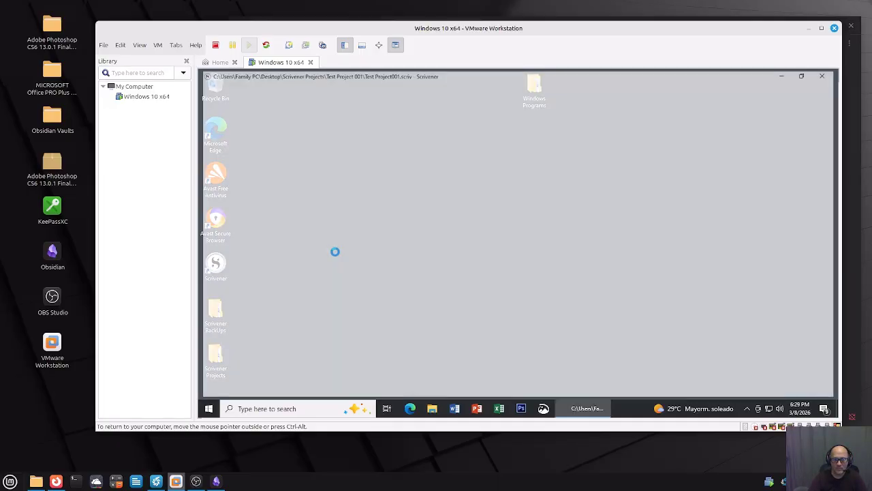
pyautogui.scroll(10, 492, 243)
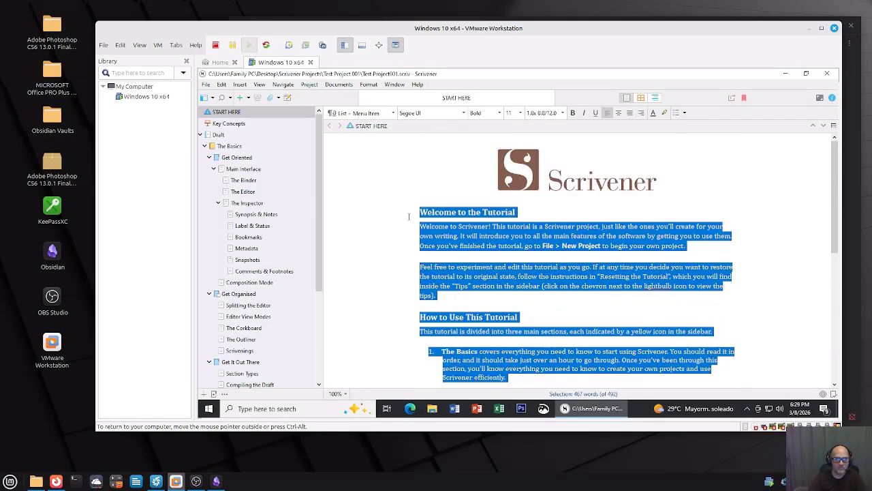
pyautogui.rightClick(422, 211)
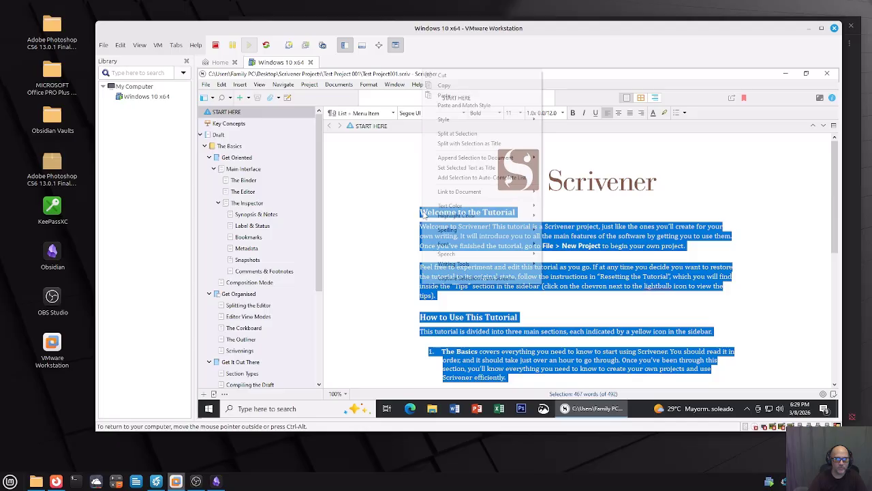
pyautogui.click(447, 88)
# Paste the copied Scrivener 'Welcome to the Tutorial' text into the Untitled note.
pyautogui.click(216, 481)
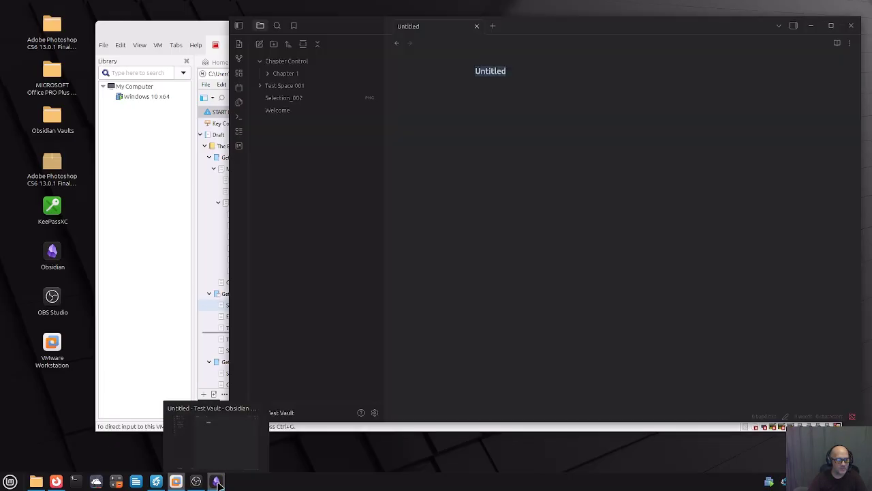
pyautogui.click(489, 98)
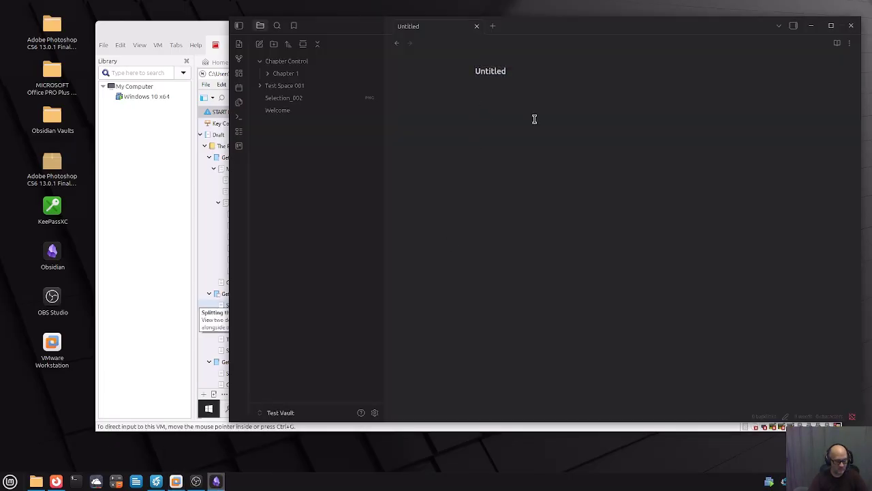
pyautogui.hotkey('ctrl', 'v')
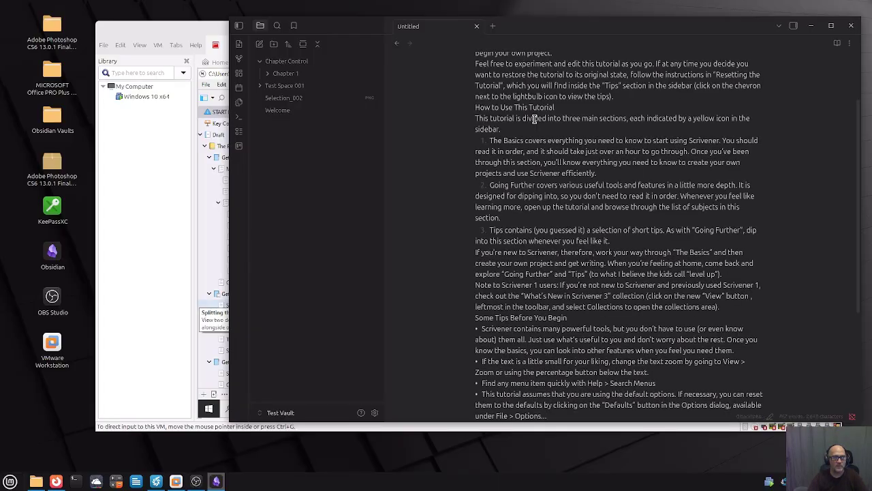
# Collapse the Chapter Control folder and bring up Obsidian's settings.
pyautogui.scroll(3, 570, 284)
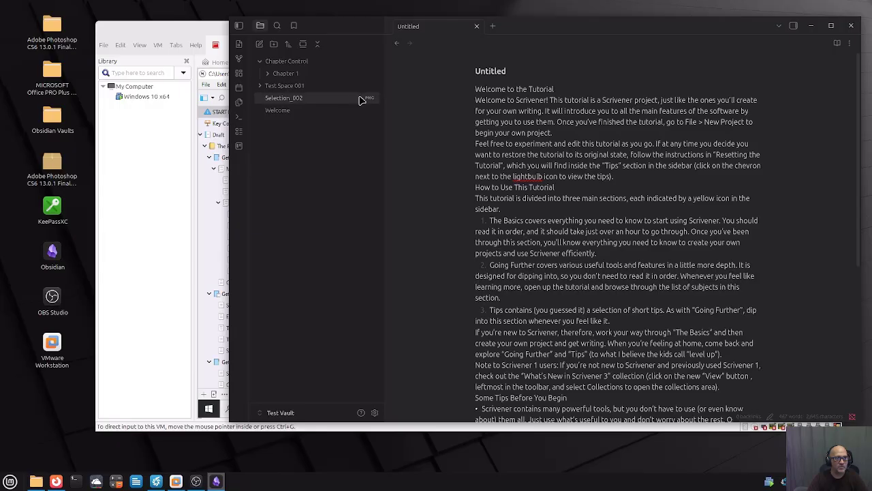
pyautogui.click(262, 61)
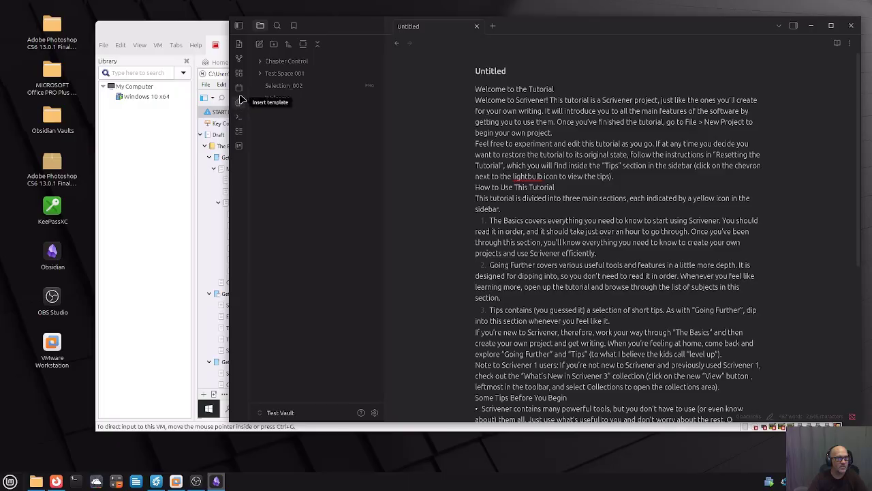
pyautogui.click(374, 413)
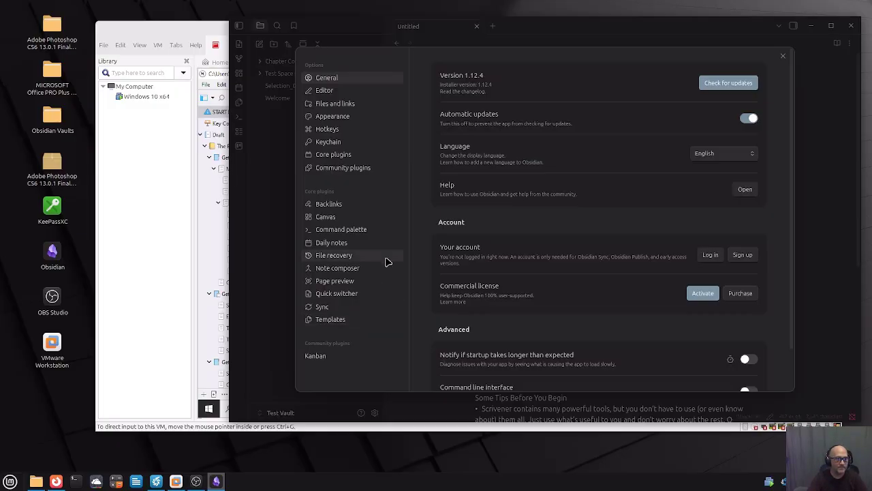
# Check the Canvas options, then create a new blank Untitled canvas with Obsidian maximized.
pyautogui.click(326, 216)
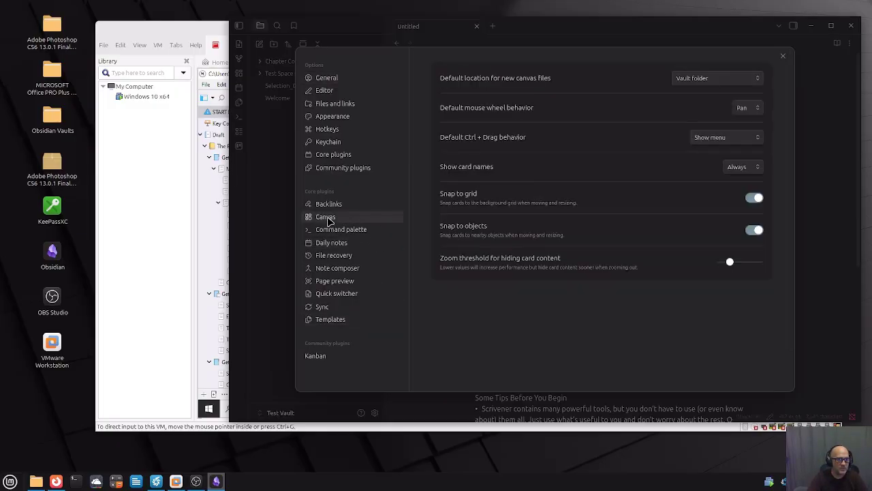
pyautogui.click(782, 55)
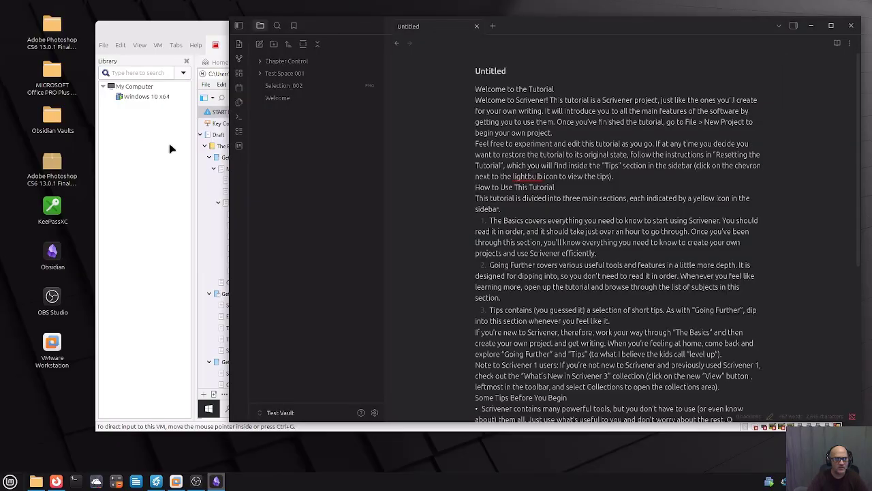
pyautogui.click(240, 79)
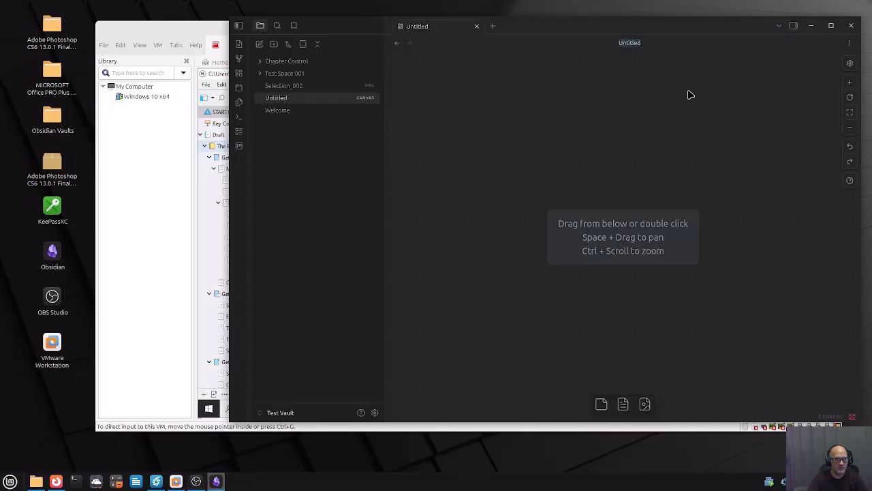
pyautogui.click(832, 26)
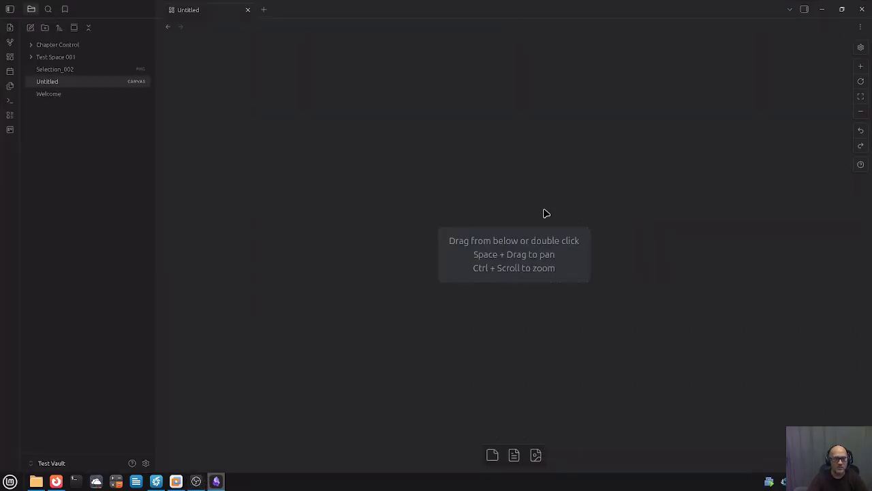
# Add cards 001 and 002 to the canvas, joined by an arrow from 001 to 002.
pyautogui.doubleClick(500, 165)
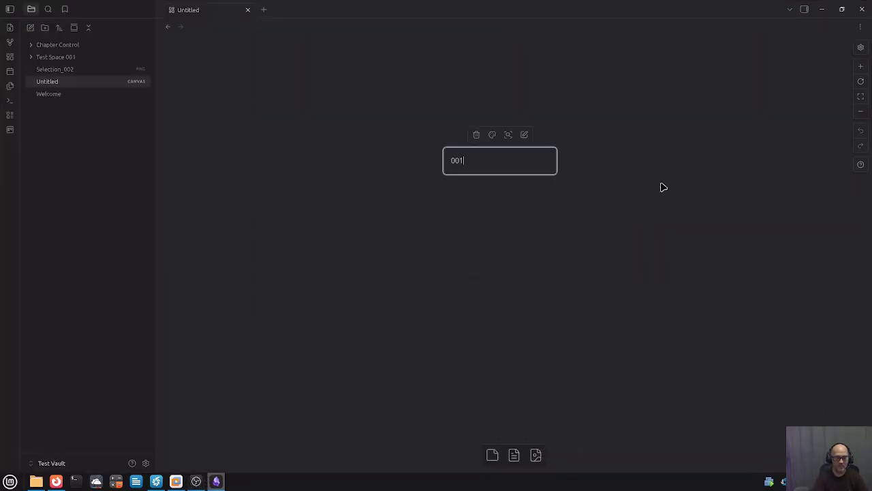
pyautogui.write('001')
pyautogui.press('Return')
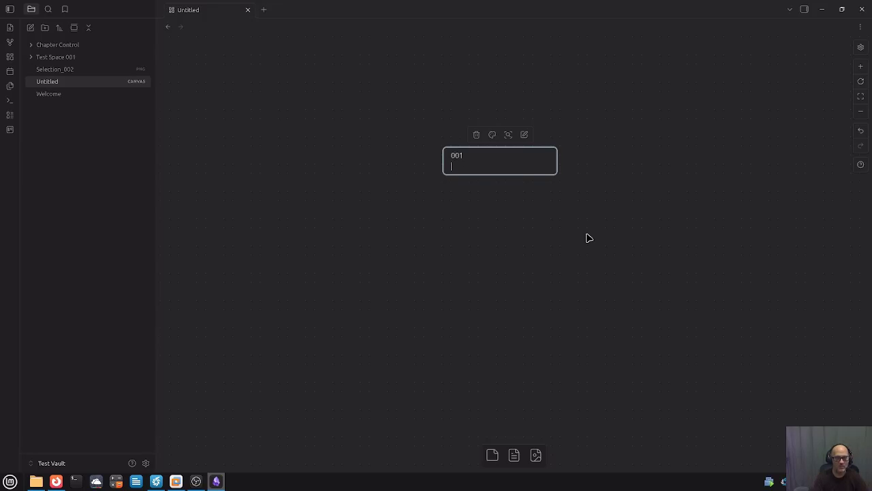
pyautogui.click(590, 237)
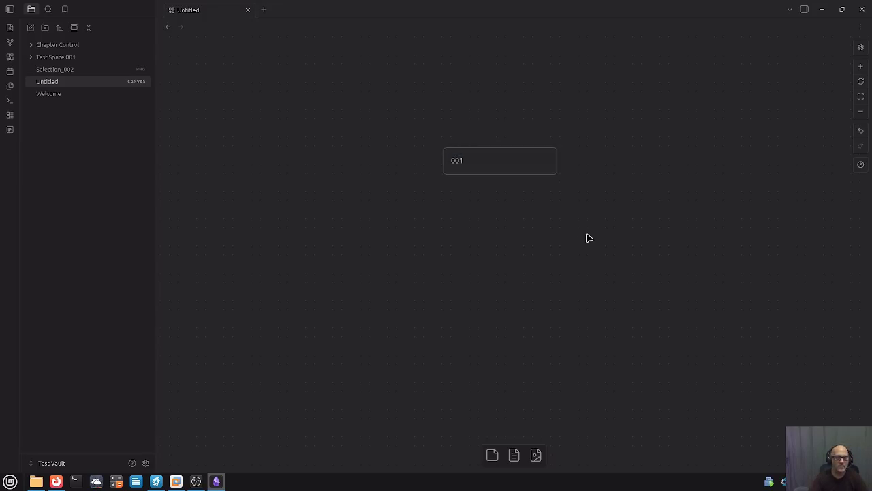
pyautogui.doubleClick(676, 275)
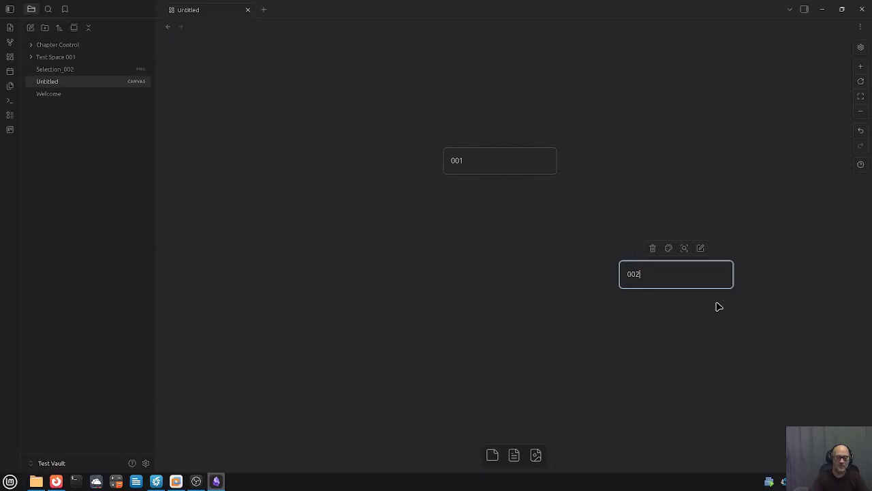
pyautogui.click(534, 274)
pyautogui.moveTo(558, 163)
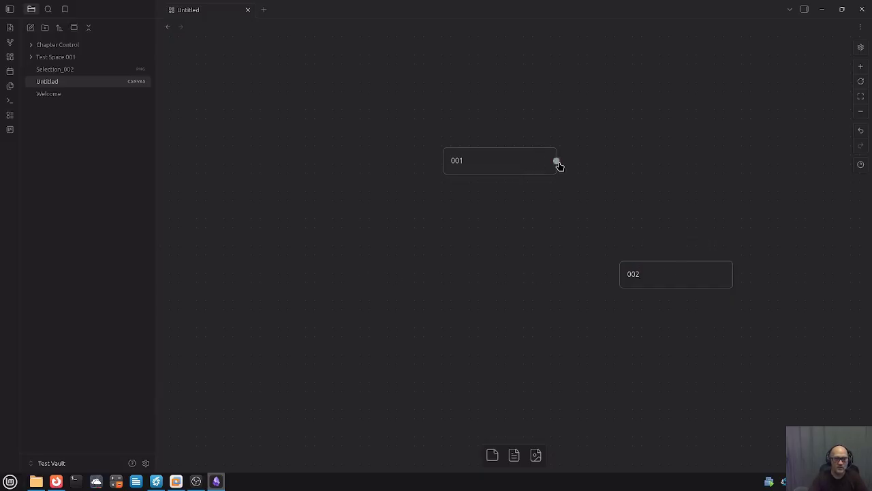
pyautogui.moveTo(557, 163); pyautogui.dragTo(618, 278)
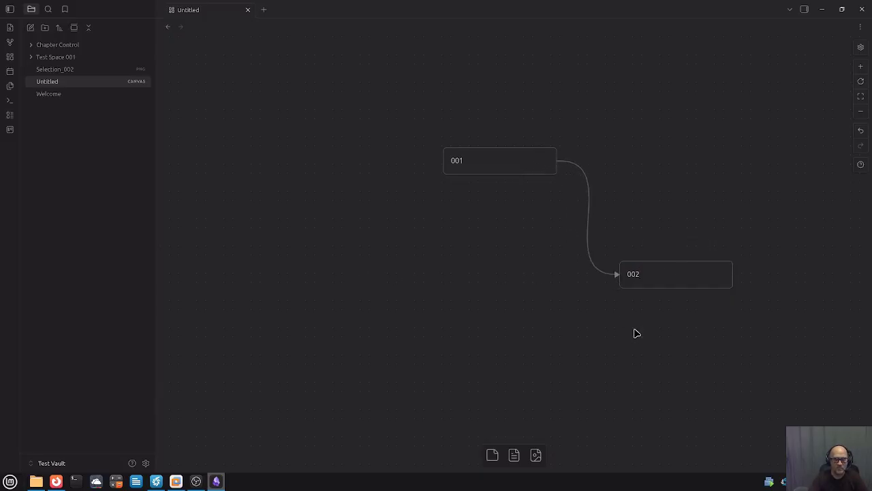
pyautogui.moveTo(696, 271); pyautogui.dragTo(663, 209)
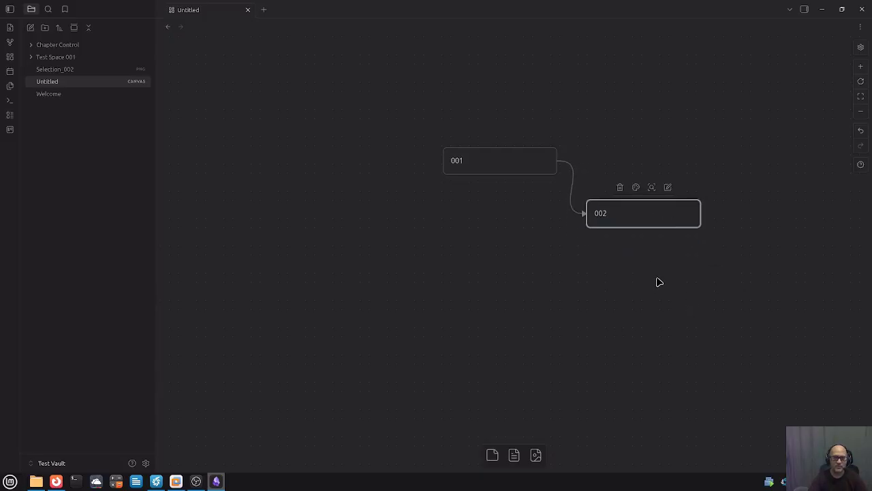
# Add a Chapter card just below 002 and relabel it 'Chapter 1'.
pyautogui.doubleClick(551, 282)
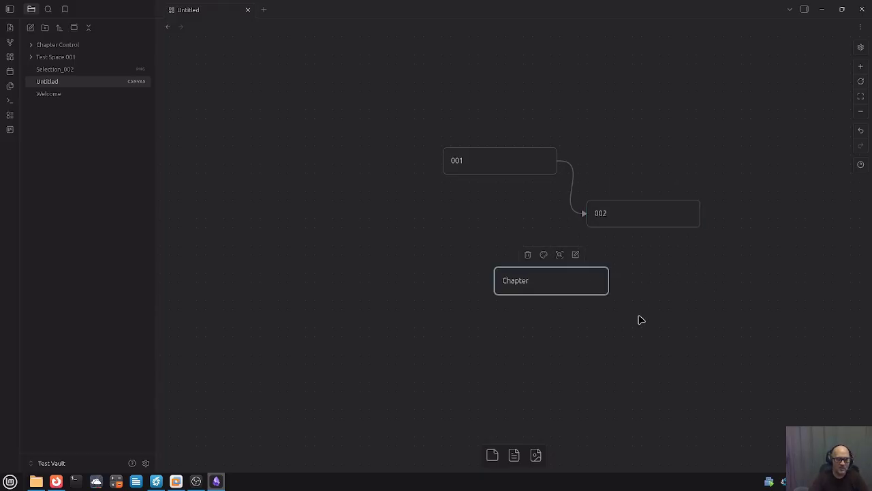
pyautogui.click(634, 334)
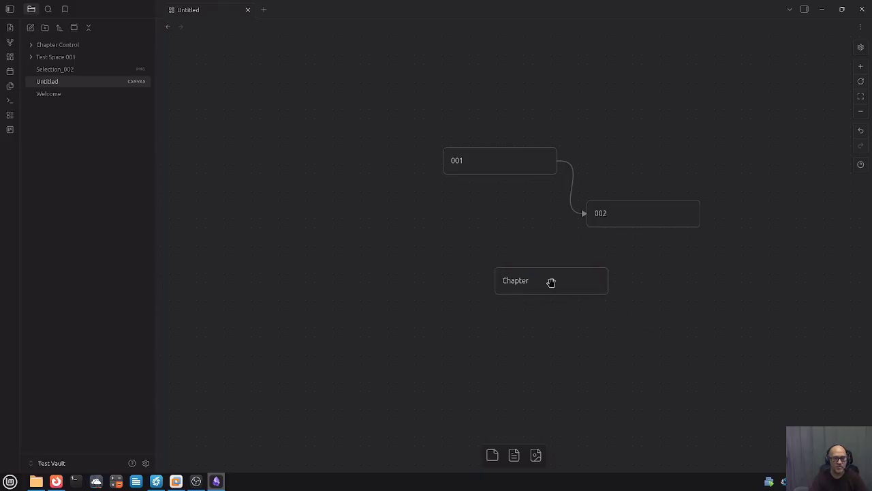
pyautogui.moveTo(551, 281); pyautogui.dragTo(653, 259)
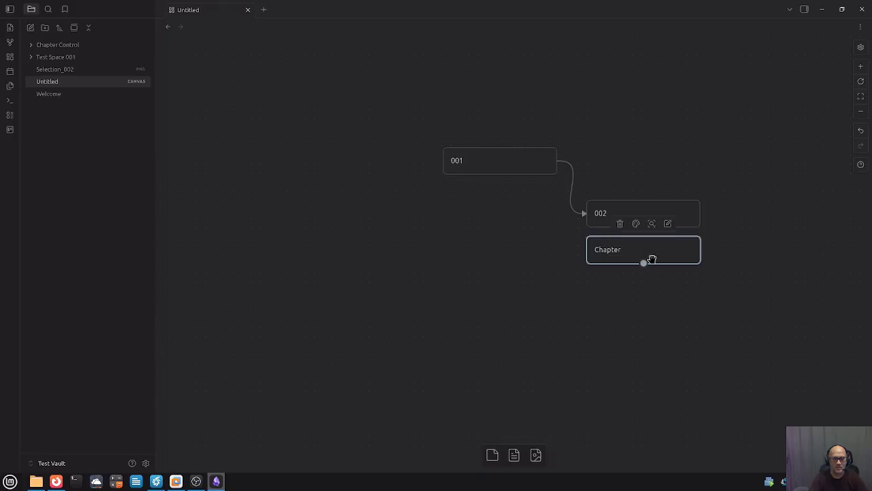
pyautogui.doubleClick(643, 250)
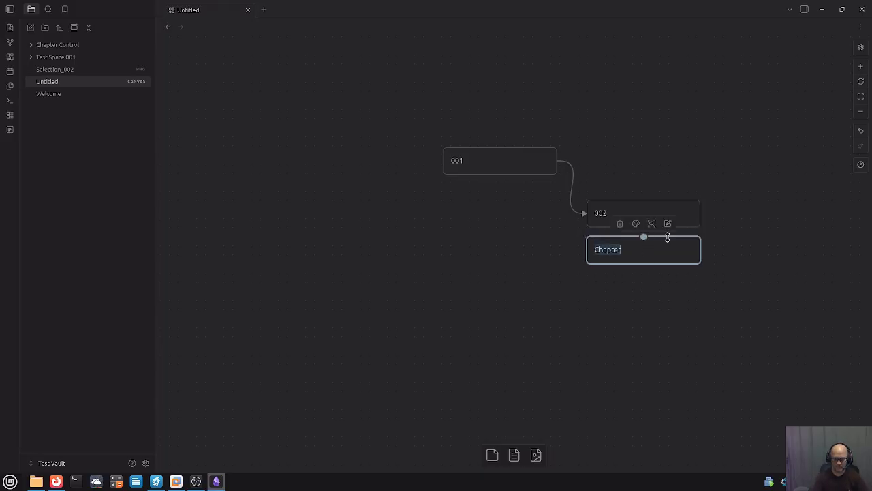
pyautogui.write('1')
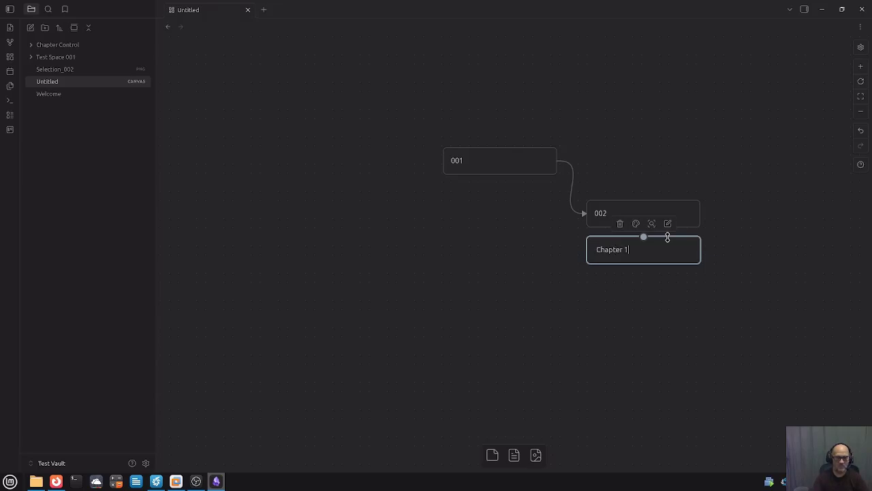
pyautogui.click(723, 303)
# Add a Characters card right of Chapter 1, linked by an arrow from Chapter 1.
pyautogui.doubleClick(742, 262)
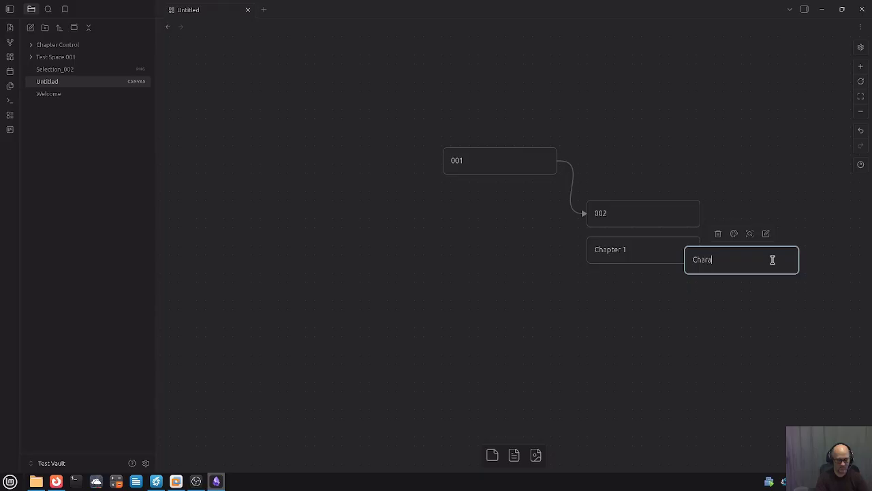
pyautogui.click(747, 303)
pyautogui.moveTo(754, 266); pyautogui.dragTo(787, 254)
pyautogui.moveTo(702, 254); pyautogui.dragTo(724, 249)
# Add a Terrain card below Characters, also linked by an arrow from Chapter 1.
pyautogui.doubleClick(719, 312)
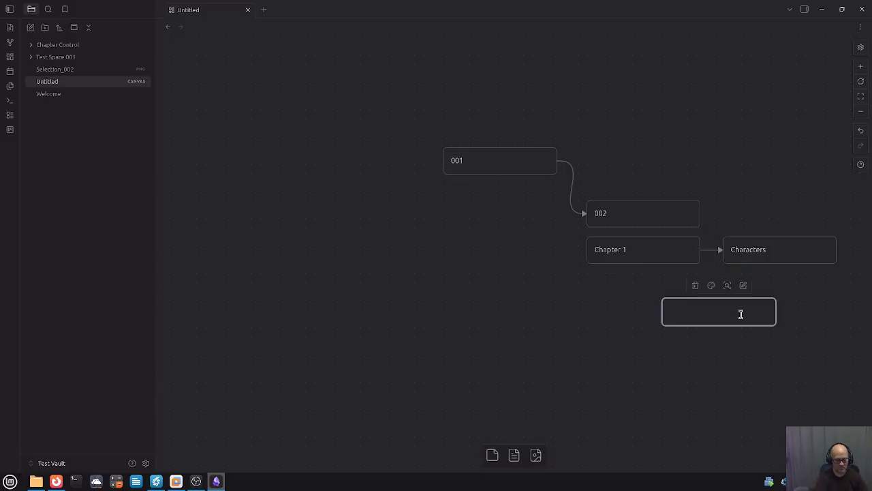
pyautogui.click(718, 349)
pyautogui.moveTo(727, 323); pyautogui.dragTo(785, 293)
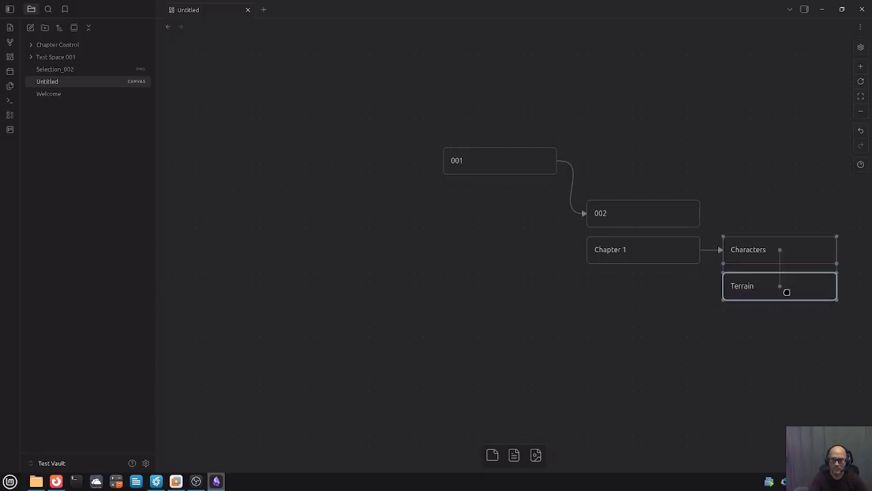
pyautogui.moveTo(700, 253); pyautogui.dragTo(718, 288)
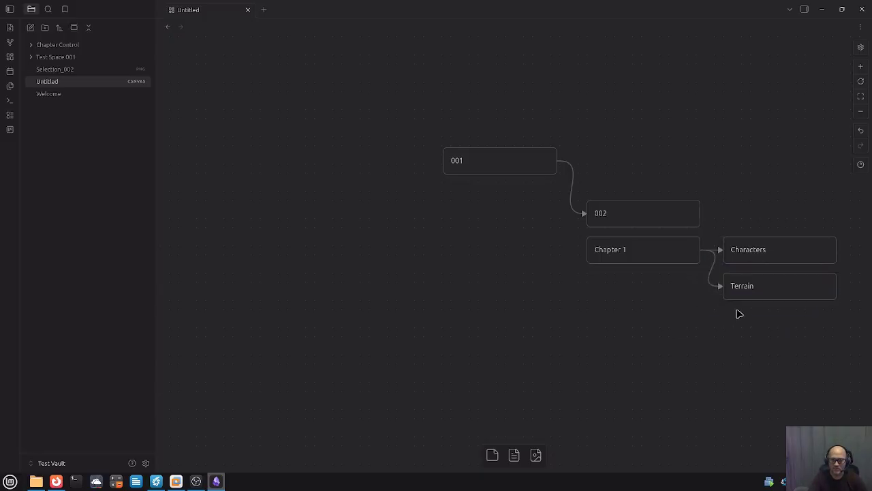
# Check the 002 card's text, then select the Characters card.
pyautogui.click(609, 209)
pyautogui.doubleClick(621, 210)
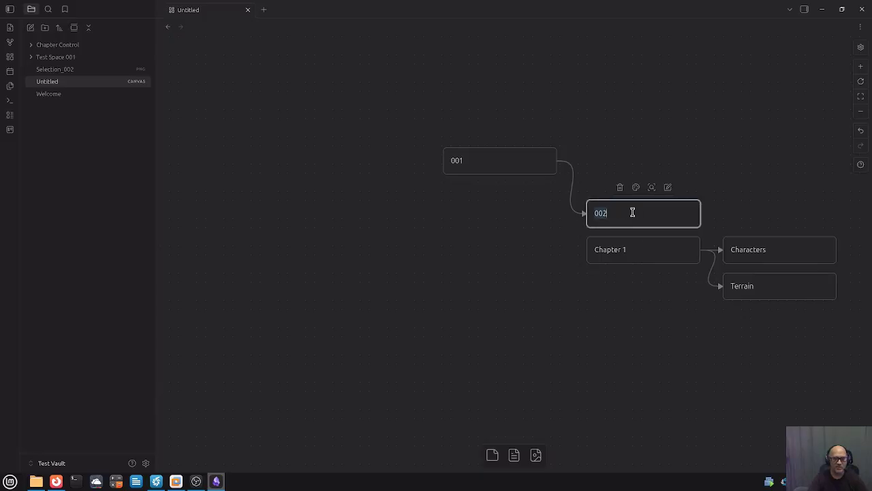
pyautogui.click(600, 262)
pyautogui.click(636, 212)
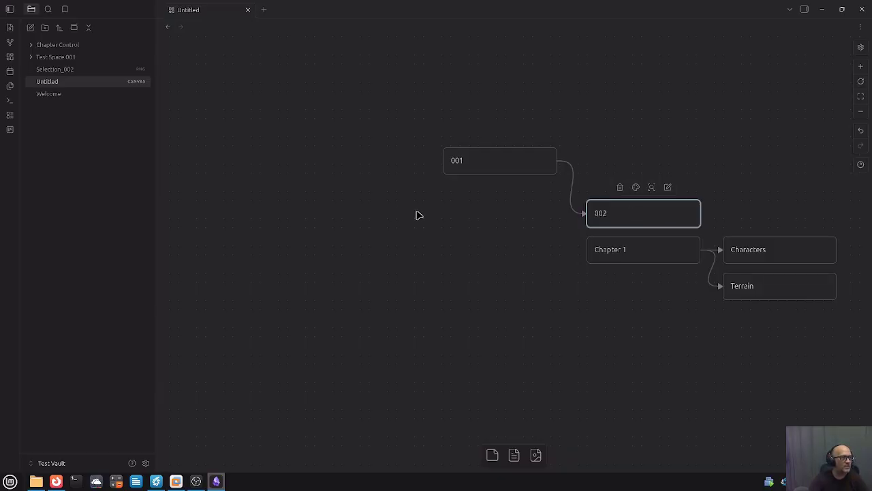
pyautogui.click(795, 251)
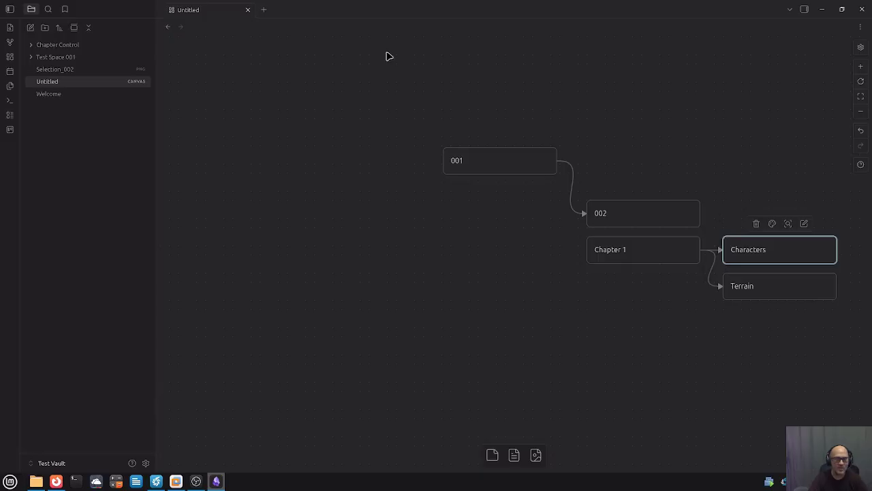
# Create a new vault folder named 'Chapter Control 001'.
pyautogui.click(45, 28)
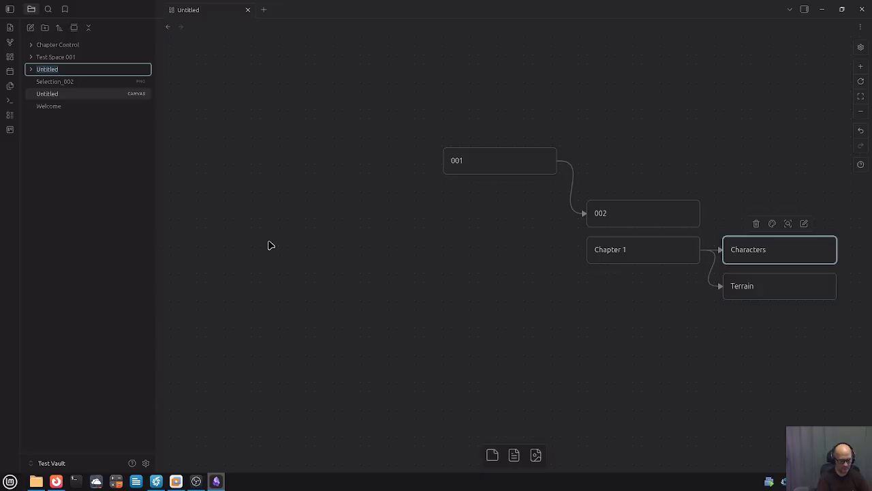
pyautogui.write('Chapter Control')
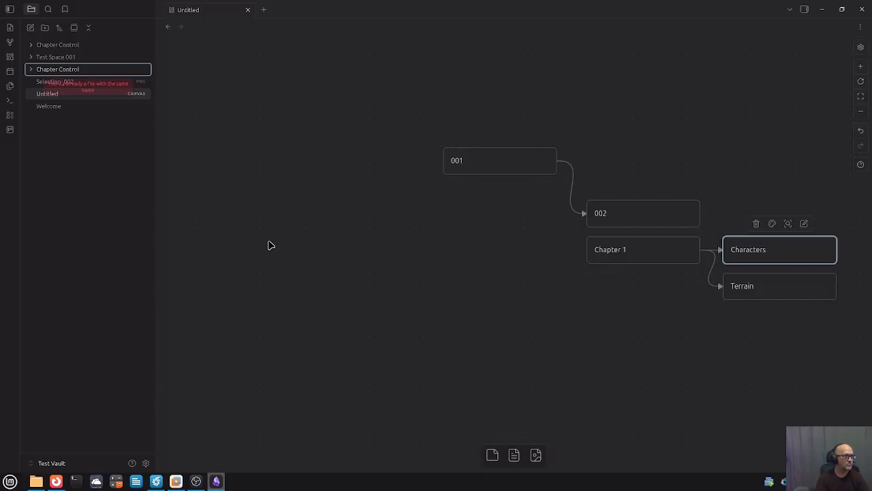
pyautogui.write('001')
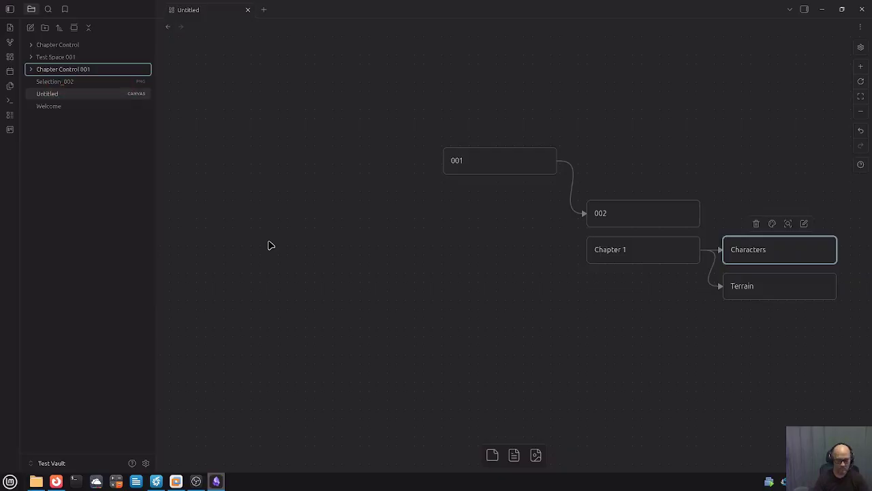
pyautogui.press('Return')
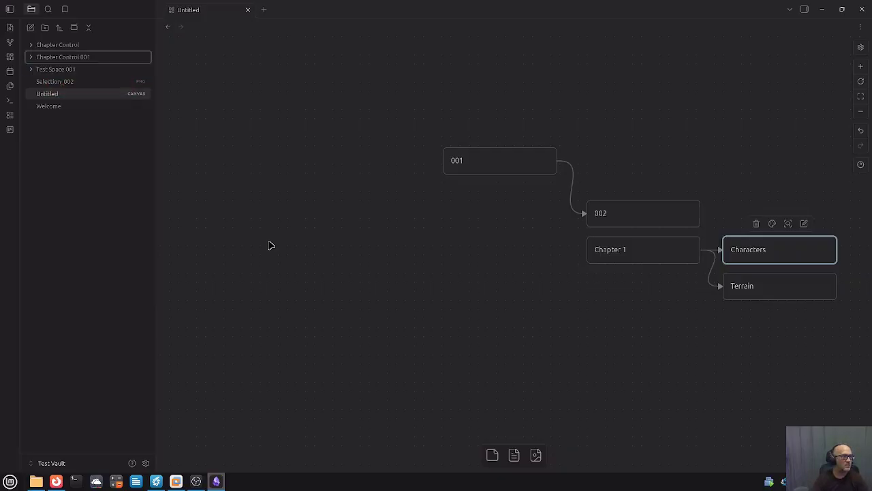
pyautogui.rightClick(64, 57)
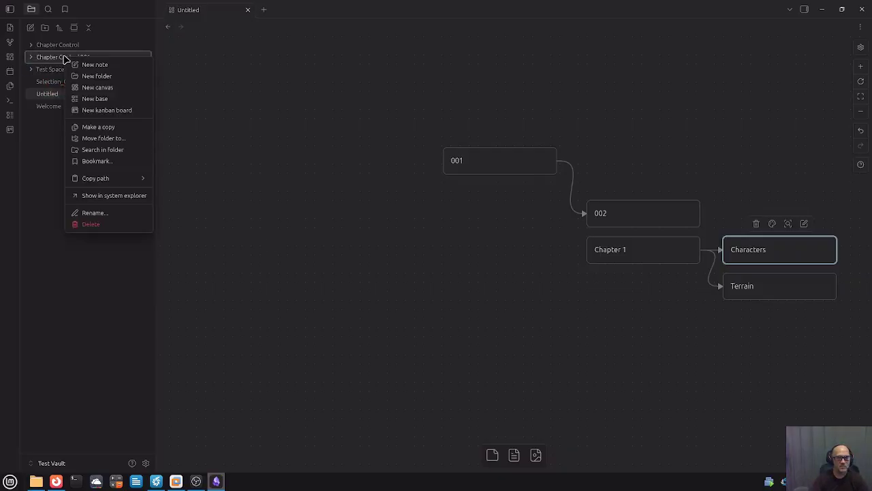
# Create a note titled 'Character' inside the Chapter Control 001 folder.
pyautogui.click(96, 65)
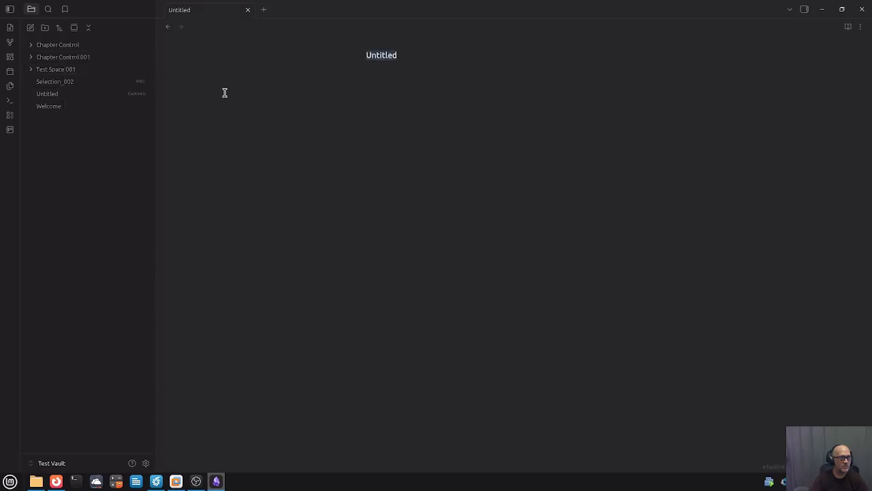
pyautogui.write('Char')
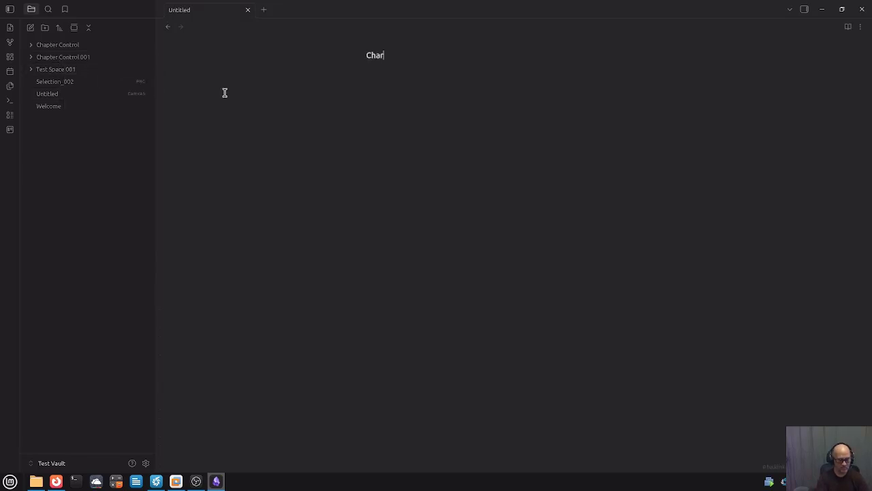
pyautogui.write('acter')
pyautogui.press('Return')
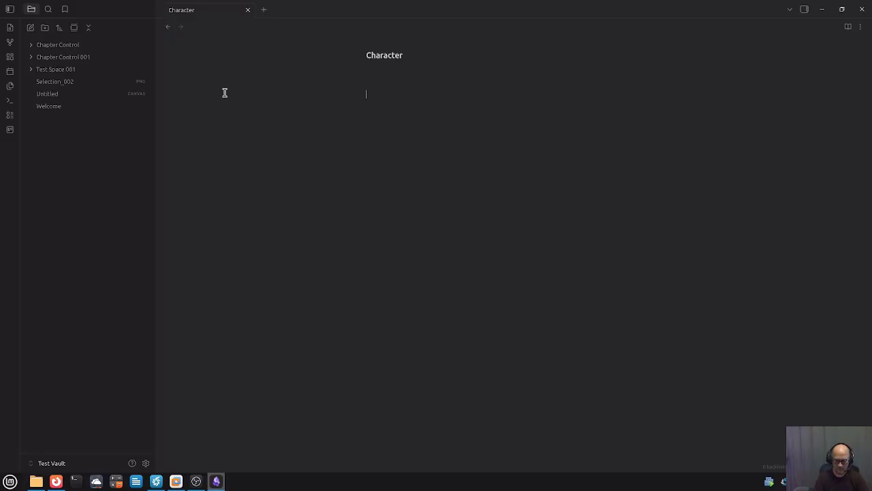
# Write and select a [[Characters]] link in the note body, then return to the Untitled canvas.
pyautogui.write('[[')
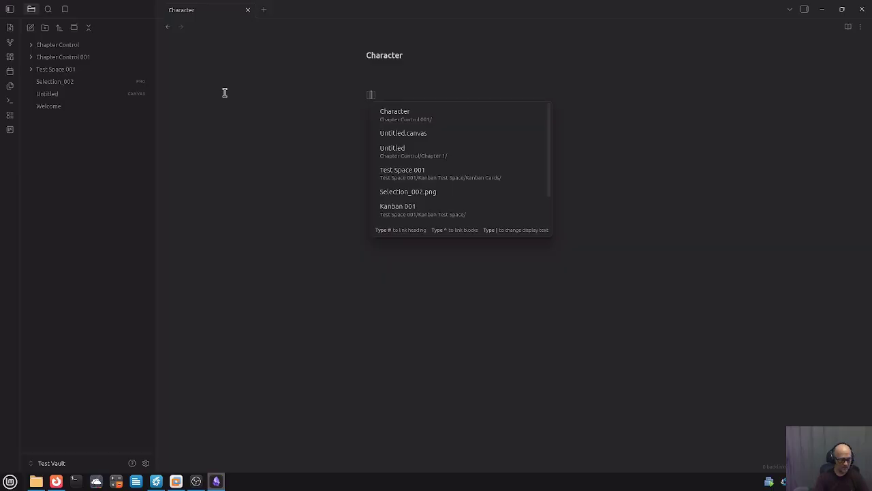
pyautogui.write('Character')
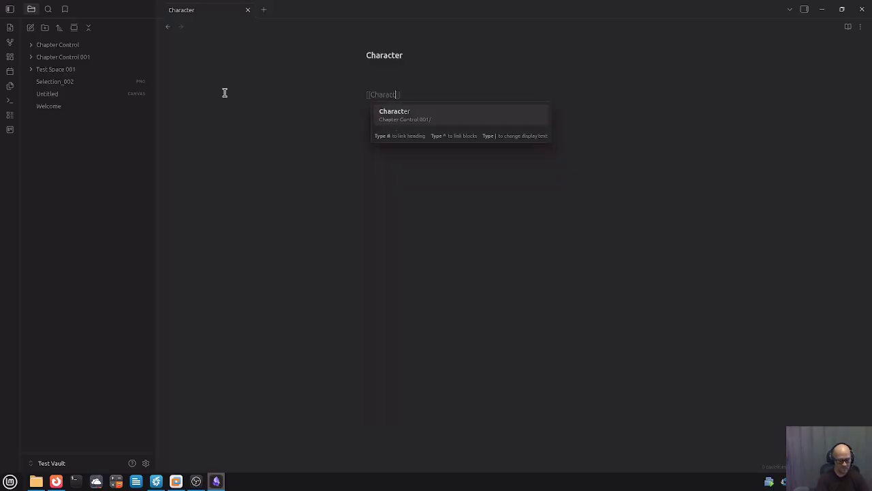
pyautogui.write('s')
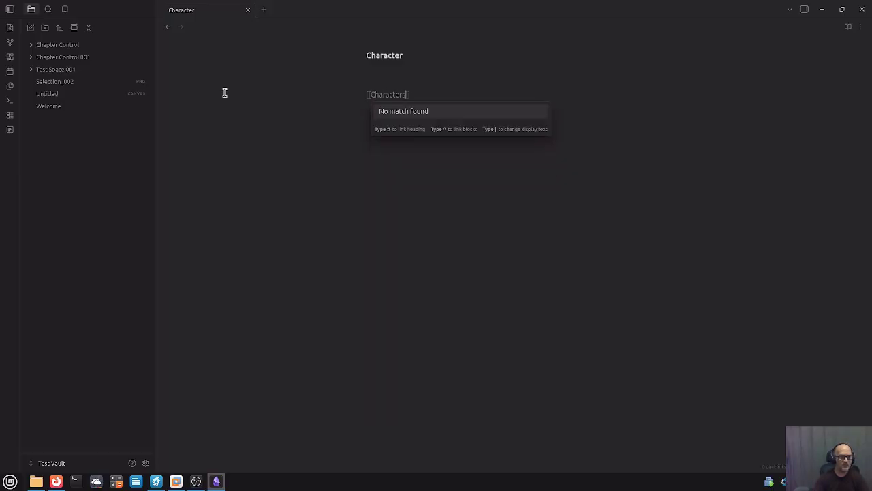
pyautogui.click(417, 170)
pyautogui.moveTo(446, 103); pyautogui.dragTo(356, 92)
pyautogui.hotkey('ctrl', 'c')
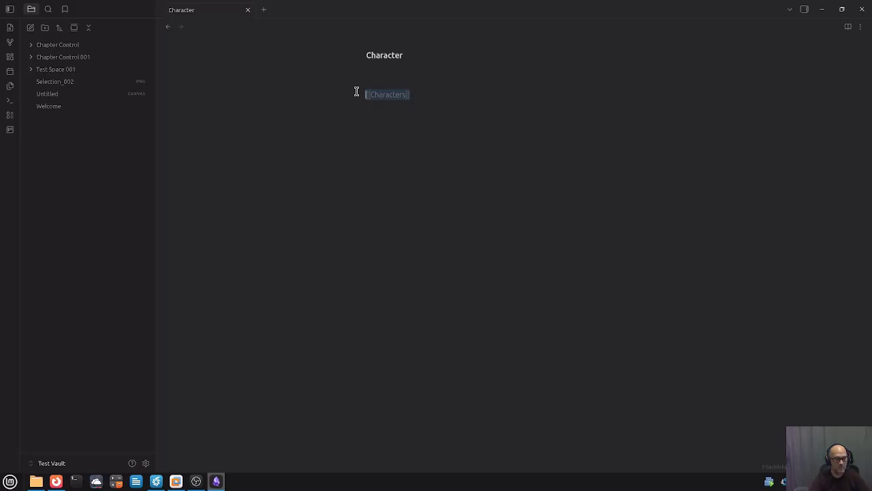
pyautogui.click(65, 96)
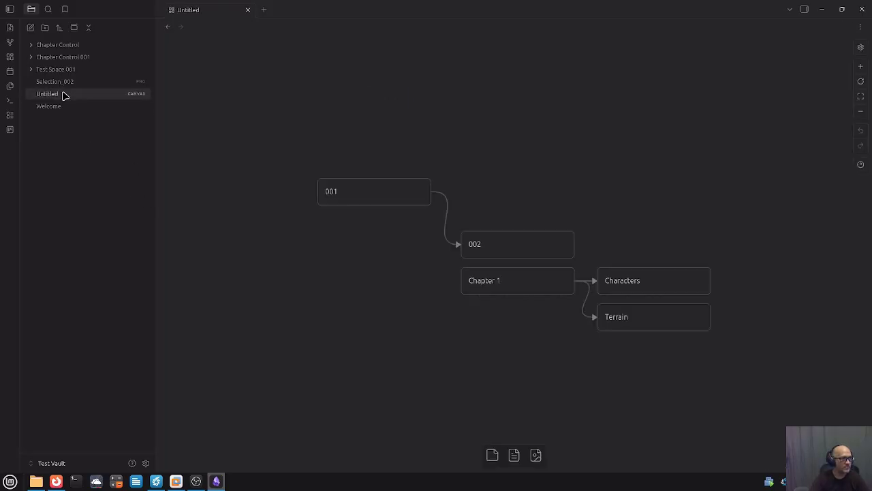
# Paste the [[Characters]] link onto a new line of the Characters card.
pyautogui.doubleClick(657, 285)
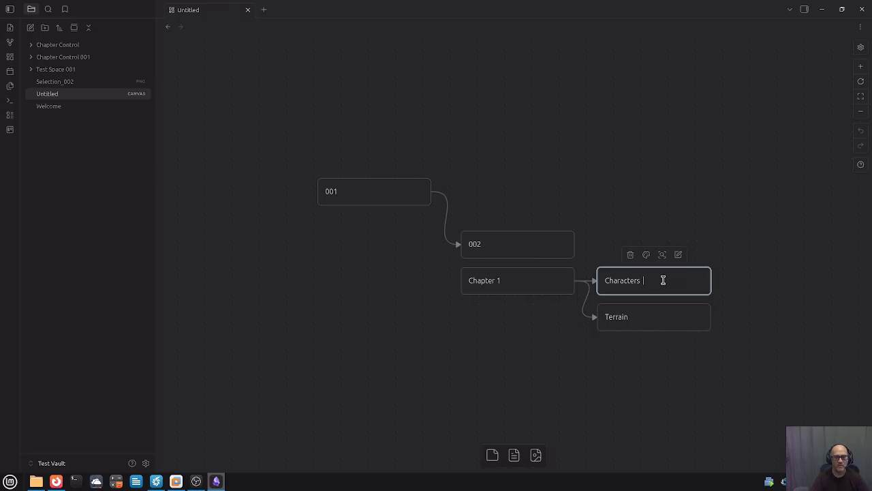
pyautogui.press('Return')
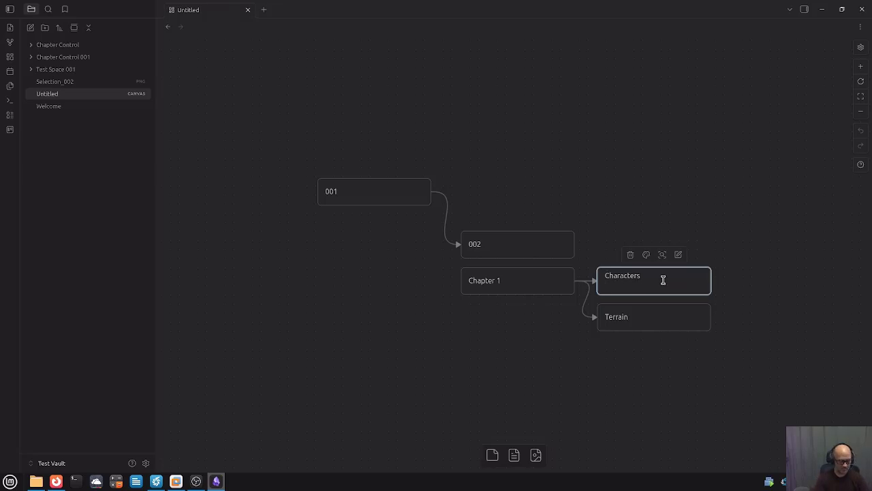
pyautogui.hotkey('ctrl', 'v')
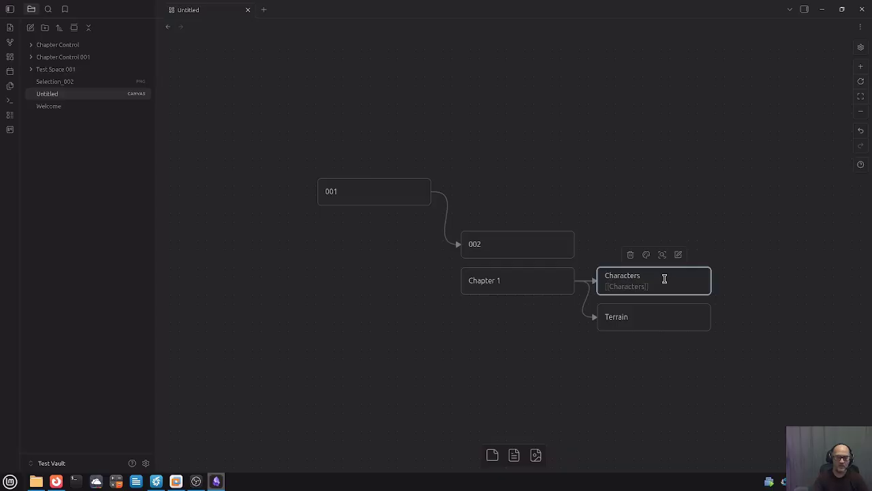
pyautogui.press('Return')
pyautogui.click(620, 386)
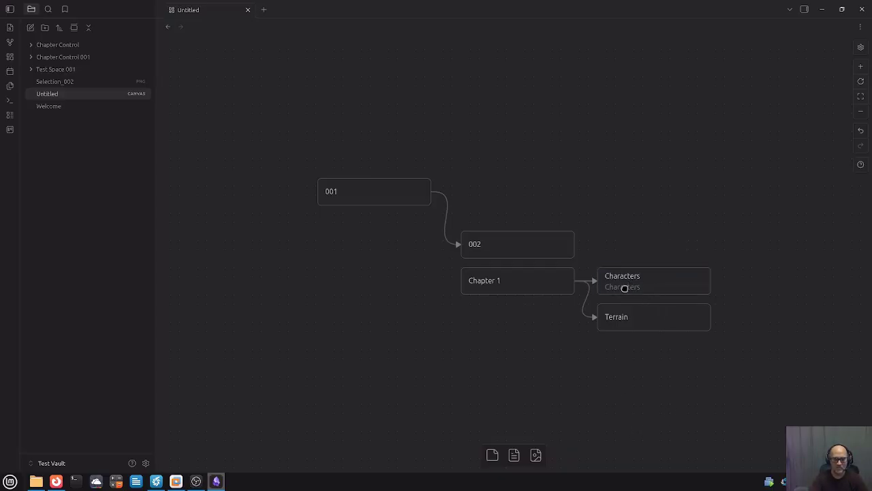
# Follow the link and list two character names and 'others..' in the Characters note.
pyautogui.click(623, 287)
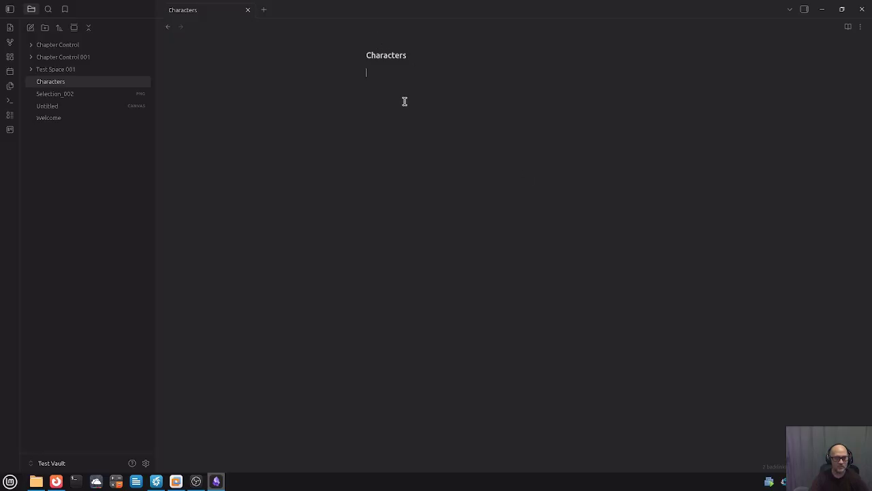
pyautogui.write('Ch')
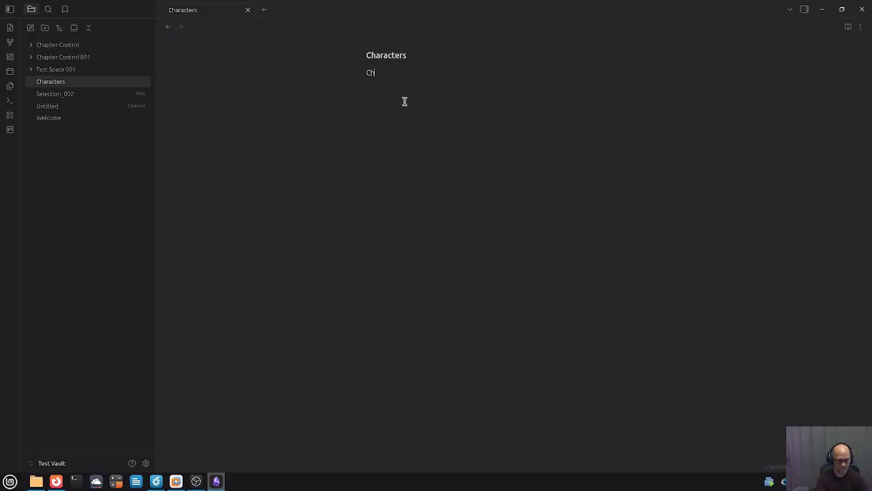
pyautogui.write('ris ')
pyautogui.write('Jane ')
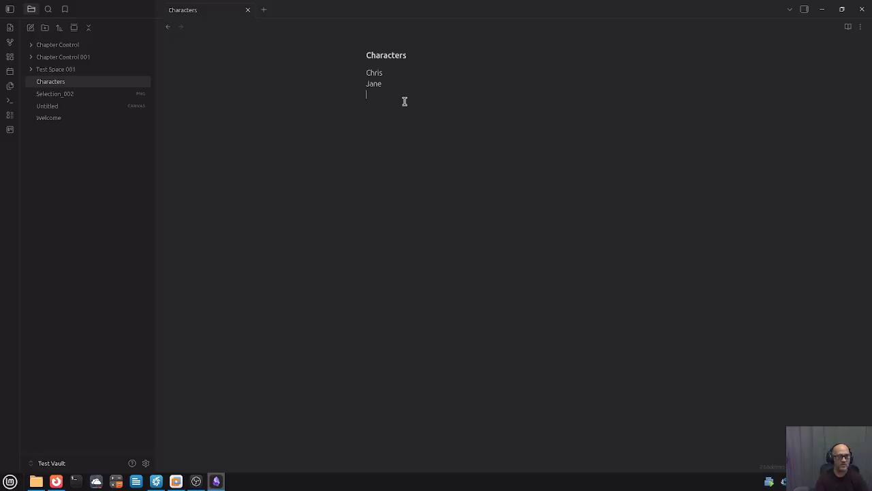
pyautogui.write('others..')
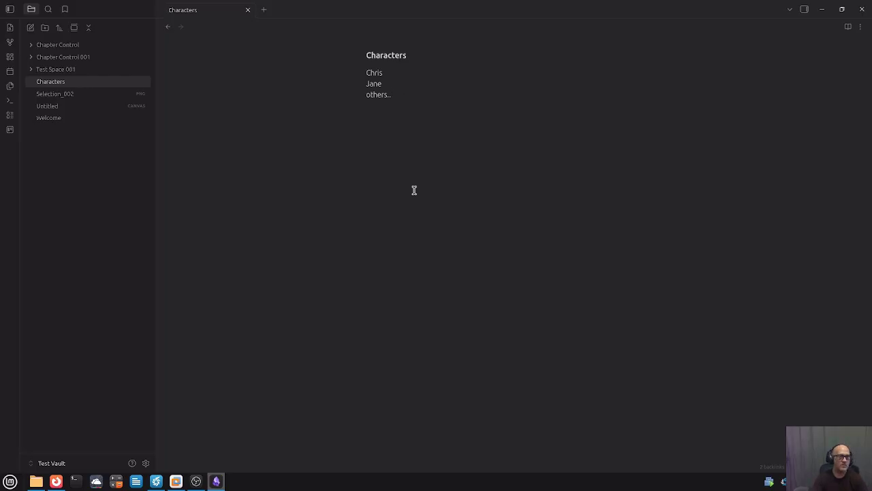
pyautogui.press('Return')
# Follow the Characters card's link to the Characters note, then return to the Untitled canvas.
pyautogui.click(77, 118)
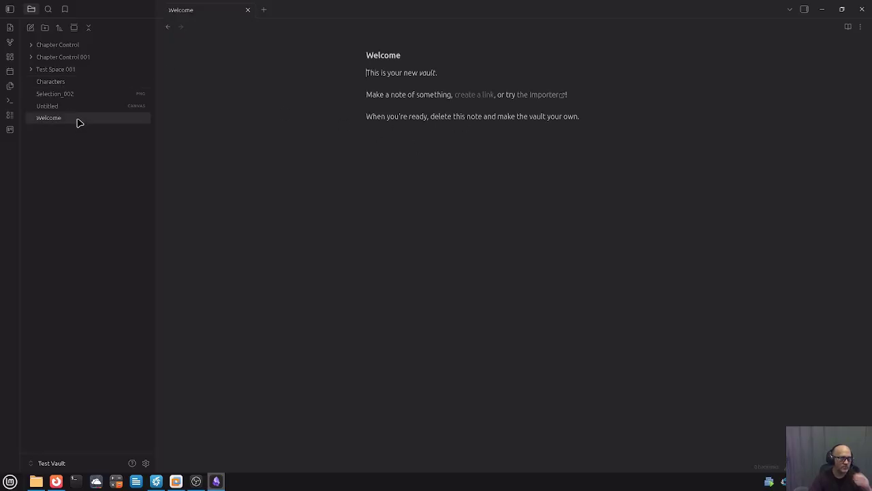
pyautogui.click(73, 106)
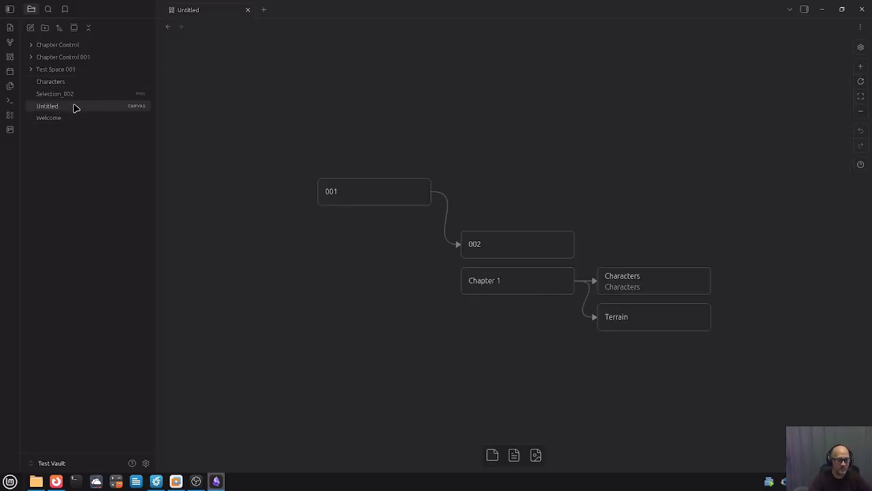
pyautogui.click(651, 286)
pyautogui.doubleClick(653, 287)
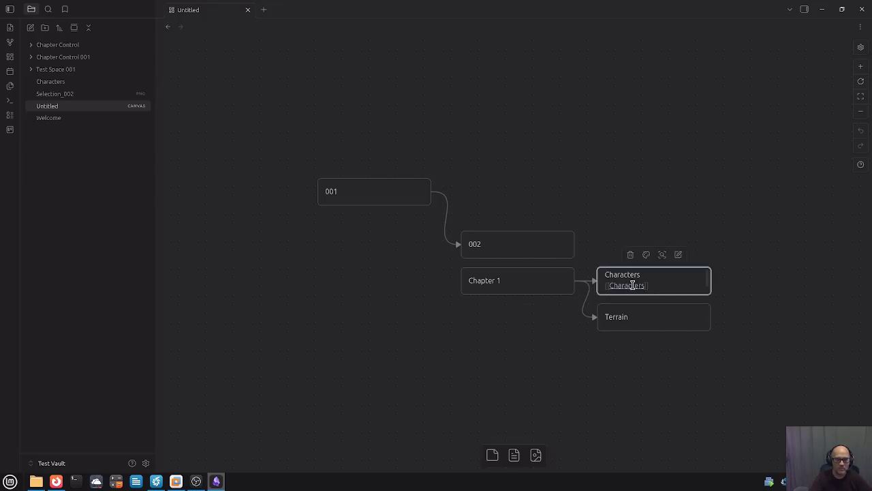
pyautogui.press('Escape')
pyautogui.click(625, 286)
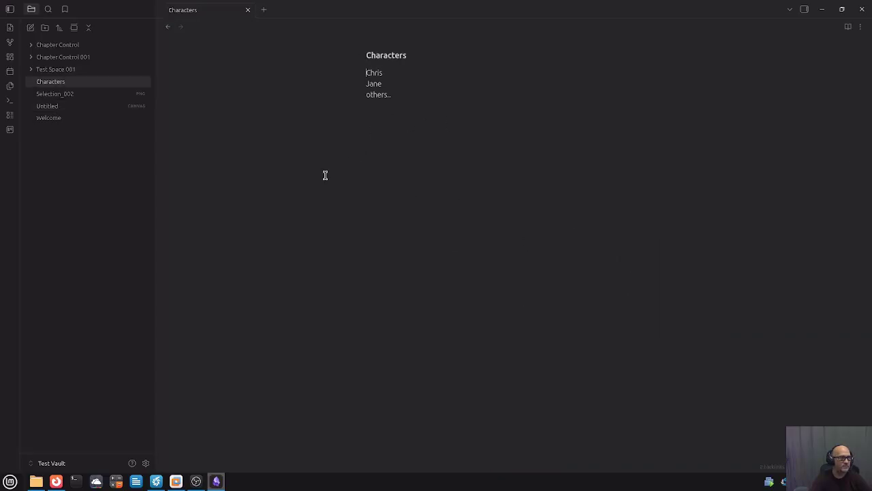
pyautogui.click(82, 108)
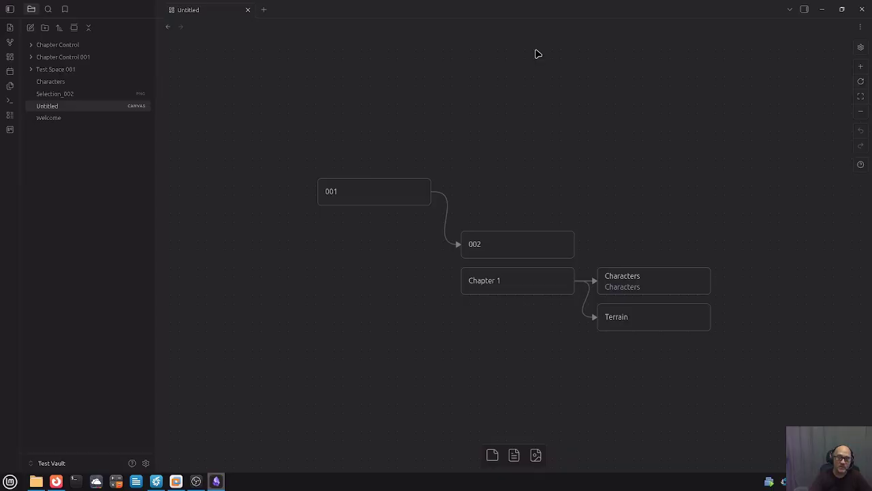
# Colour card 002 red.
pyautogui.doubleClick(488, 246)
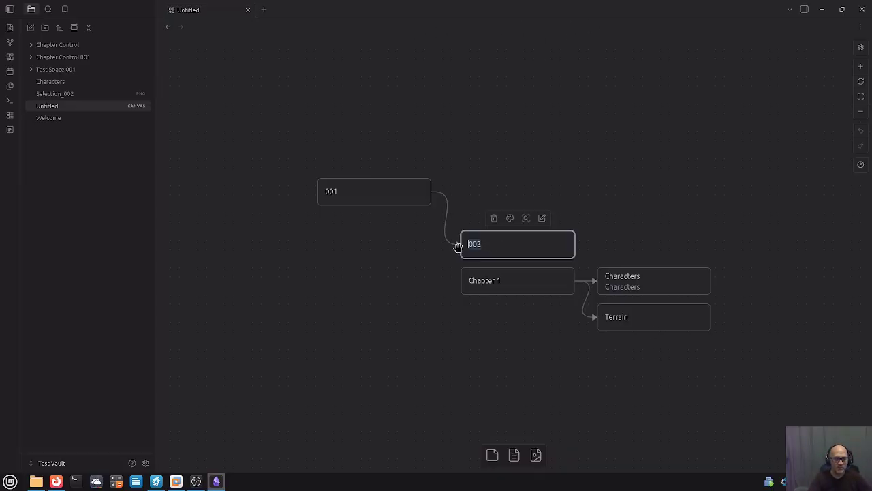
pyautogui.click(510, 218)
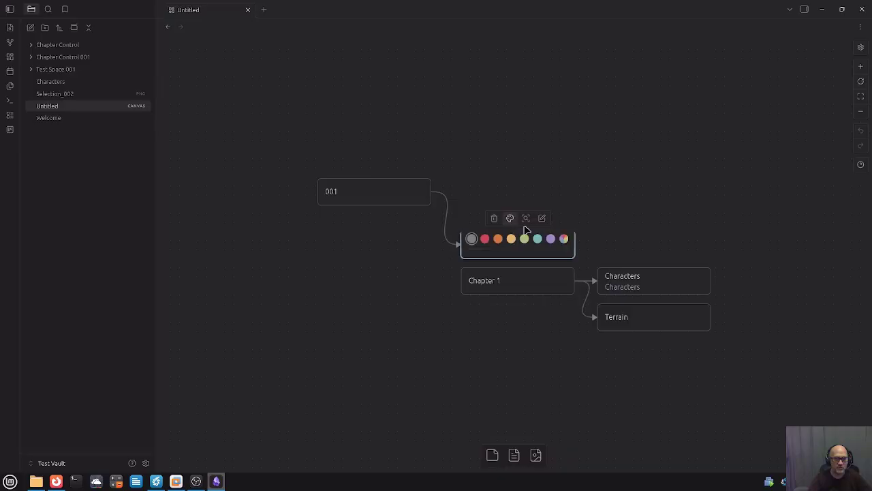
pyautogui.click(484, 239)
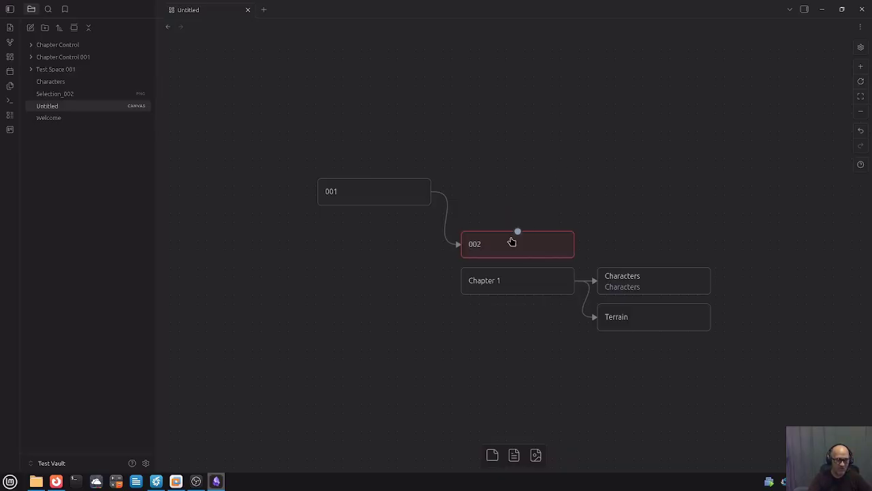
# Colour the Characters and Terrain cards teal.
pyautogui.click(701, 284)
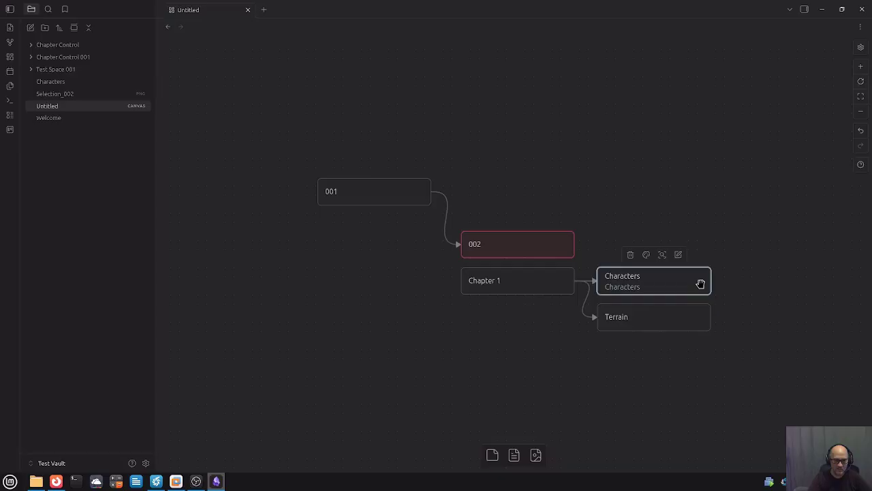
pyautogui.click(647, 254)
pyautogui.click(677, 278)
pyautogui.click(700, 209)
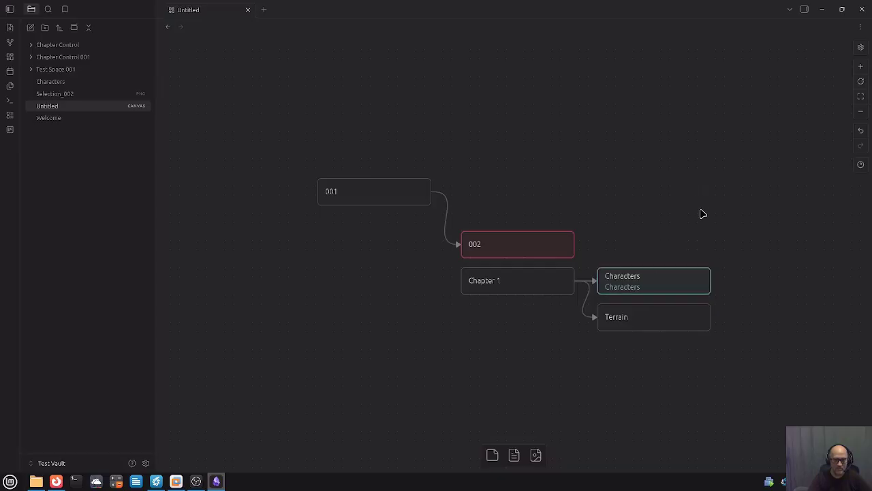
pyautogui.click(676, 318)
pyautogui.click(647, 293)
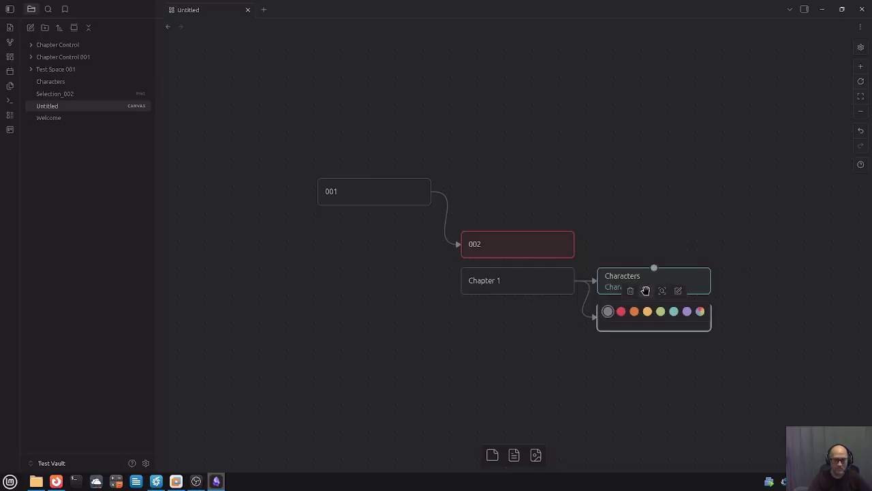
pyautogui.click(673, 311)
pyautogui.click(660, 205)
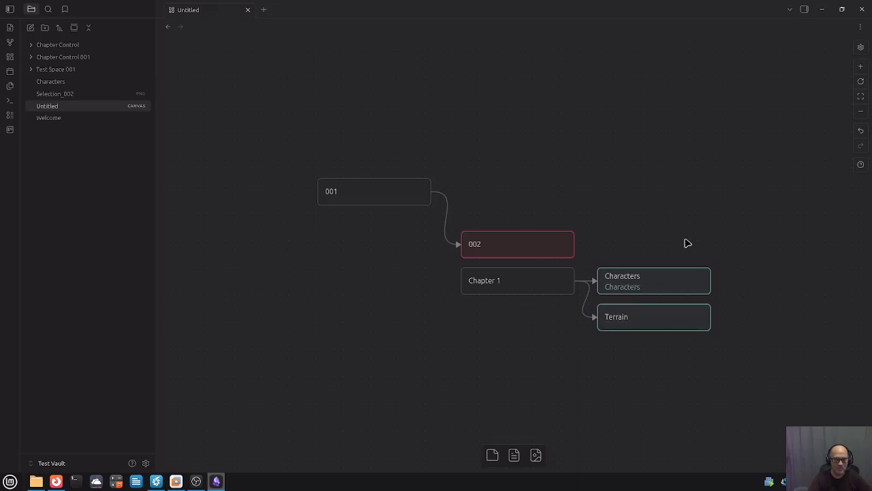
# Colour the arrow from 001 to 002 purple.
pyautogui.click(448, 214)
pyautogui.click(430, 179)
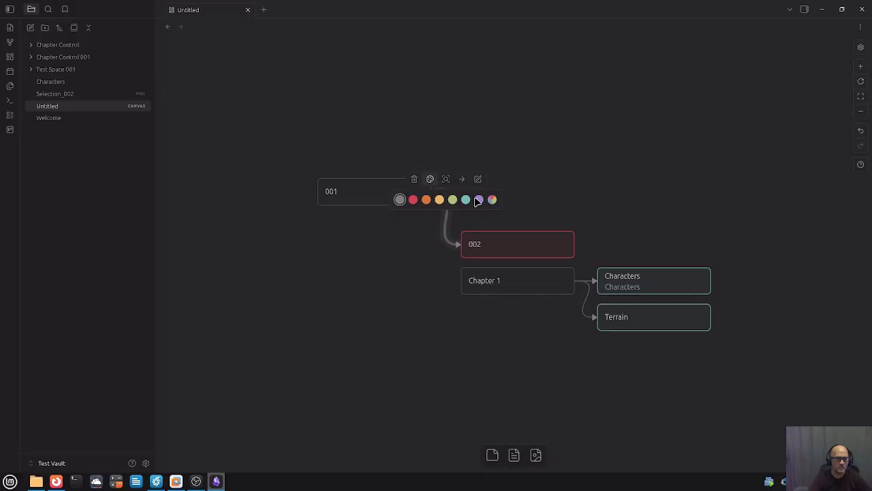
pyautogui.click(478, 199)
pyautogui.click(611, 182)
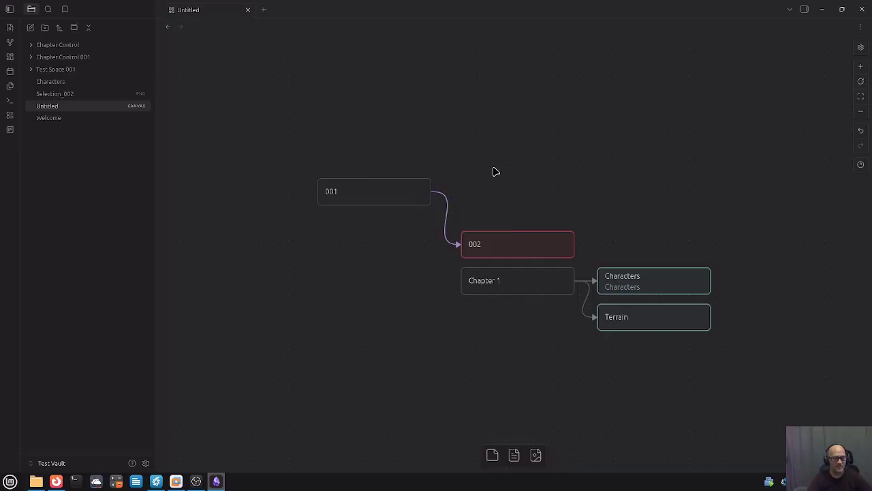
pyautogui.click(73, 110)
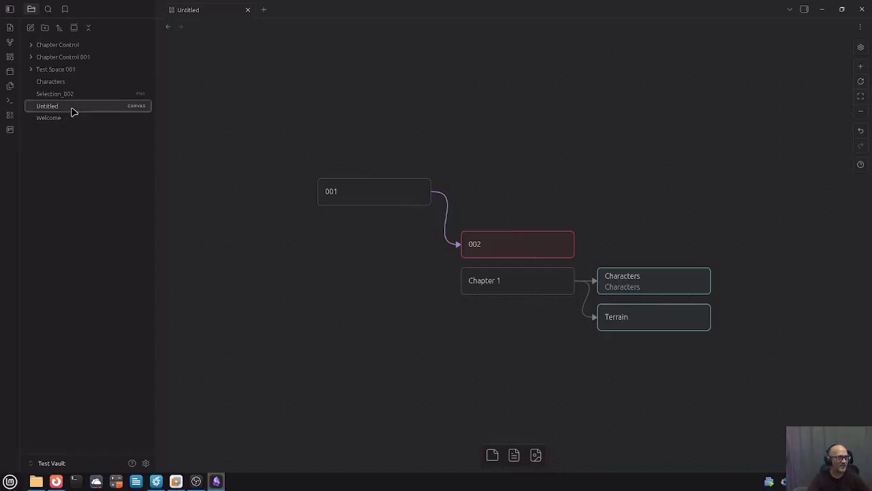
# Rename the Untitled canvas to 'Chapter Map' and close Obsidian.
pyautogui.rightClick(73, 110)
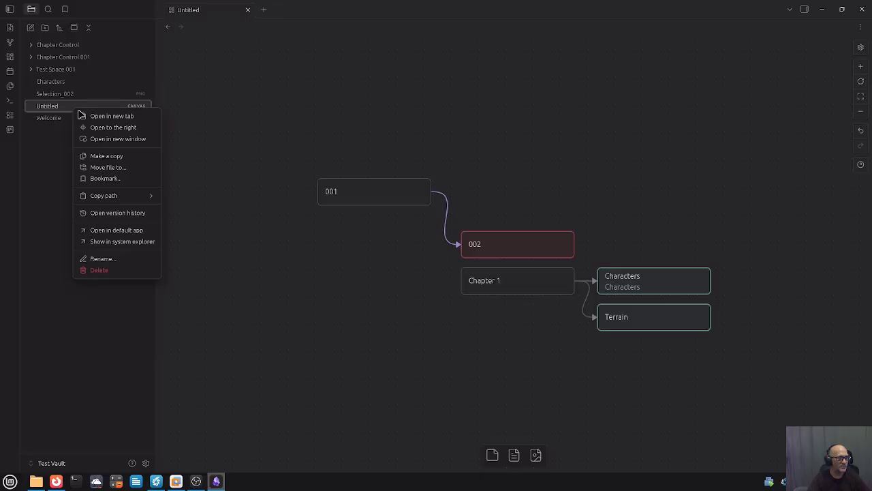
pyautogui.click(120, 259)
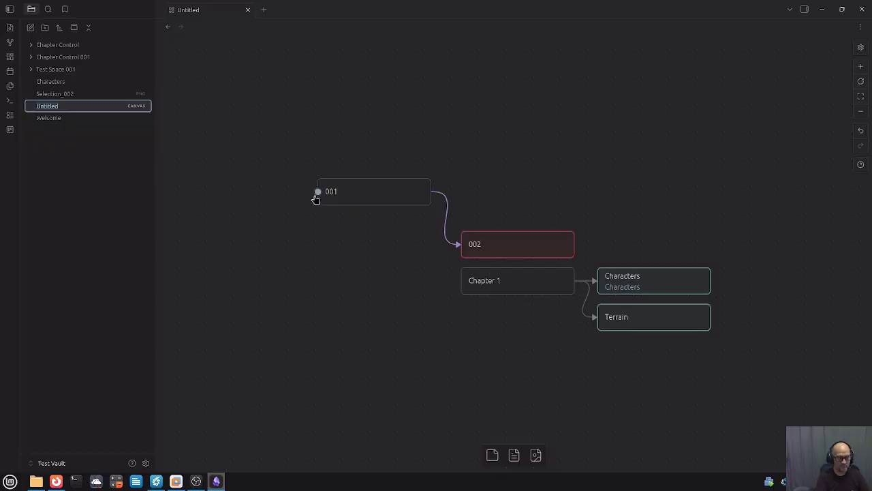
pyautogui.write('Cha')
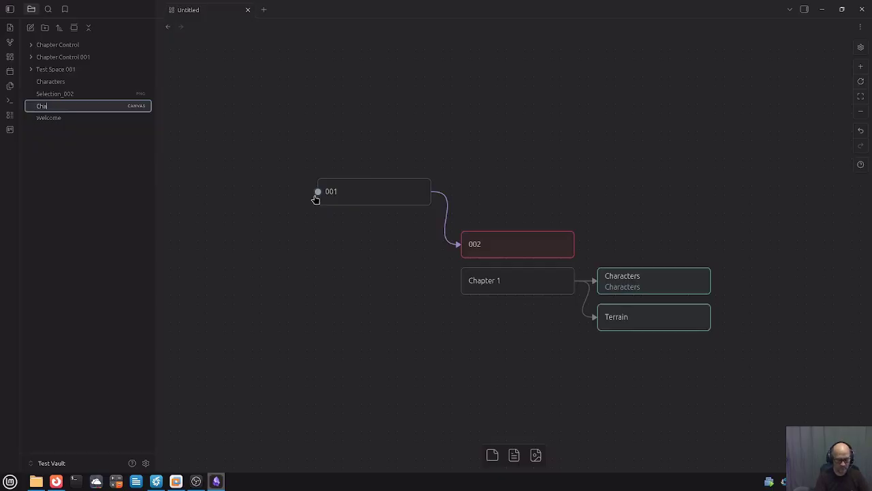
pyautogui.write('pter map')
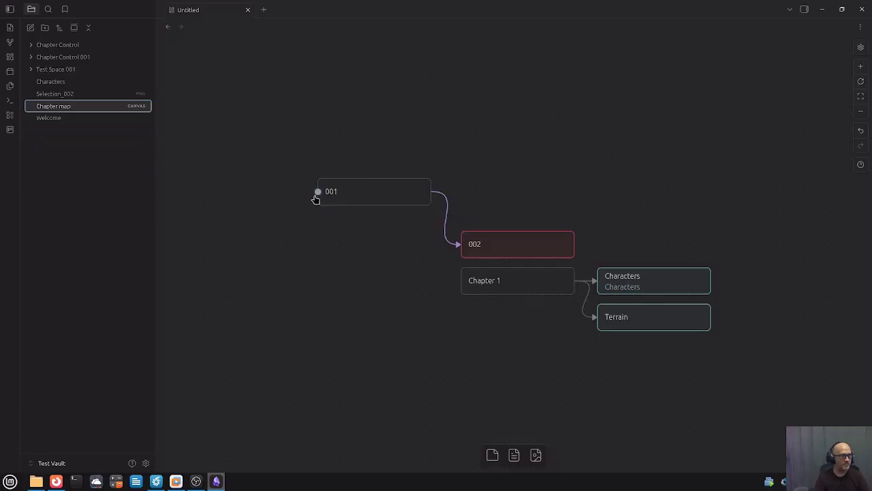
pyautogui.press('BackSpace')
pyautogui.press('BackSpace')
pyautogui.write('Map')
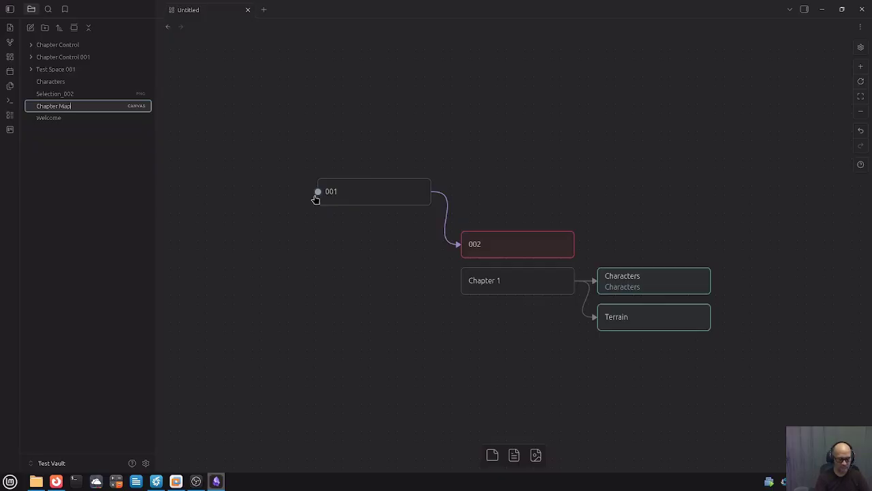
pyautogui.press('Return')
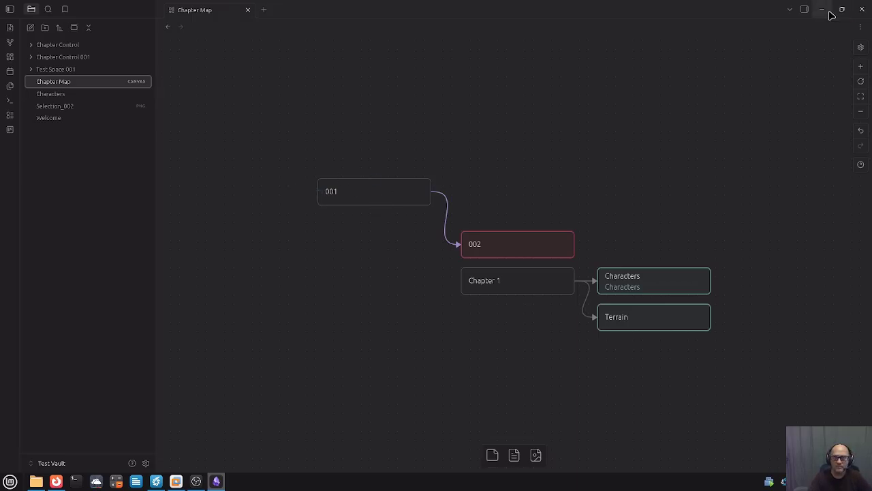
pyautogui.click(862, 9)
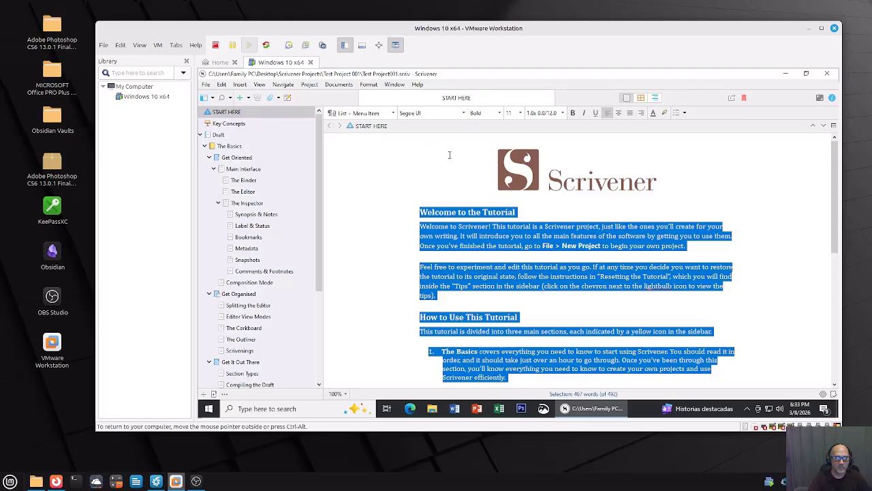